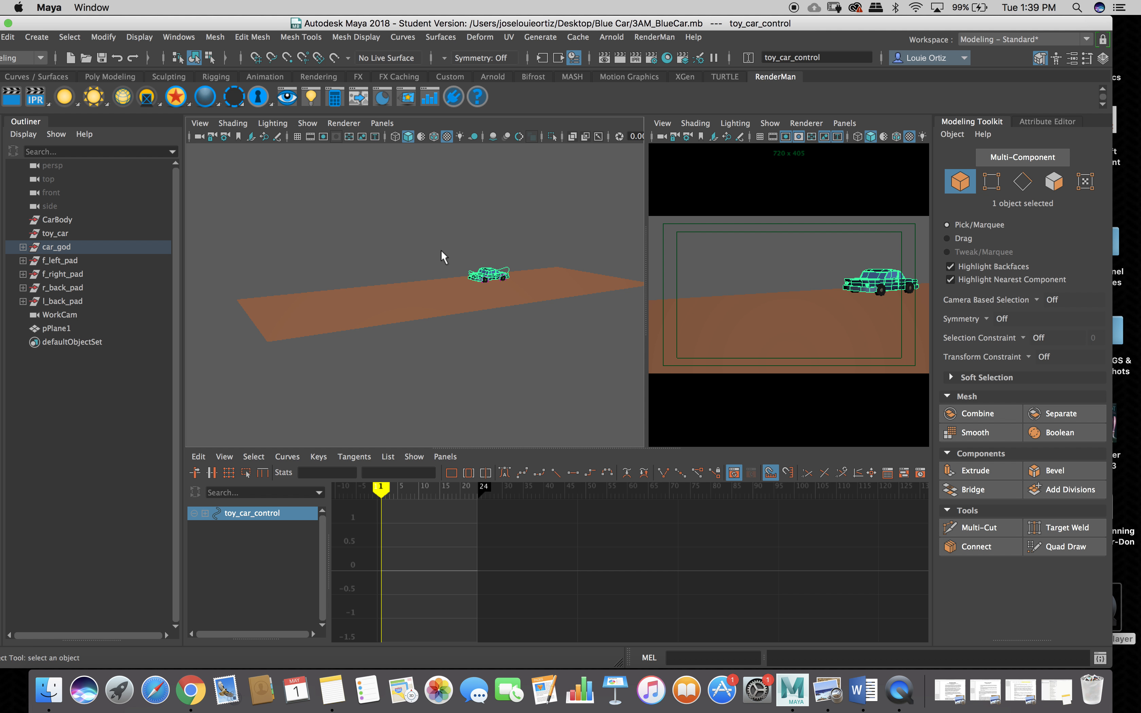
Deselect the car_god rig and scrub the timeline from frame 1 to frame 5.
click(440, 255)
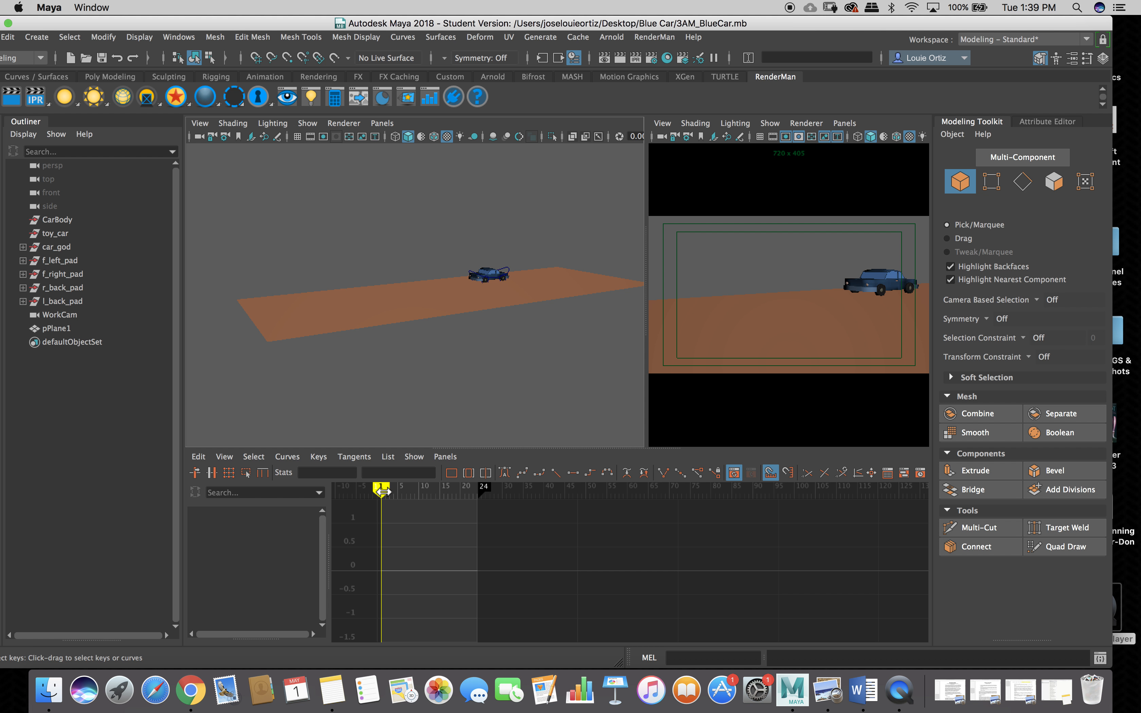
click(381, 491)
mouse_move(380, 491)
mouse_down()
mouse_move(456, 494)
mouse_move(365, 505)
mouse_move(380, 505)
mouse_up()
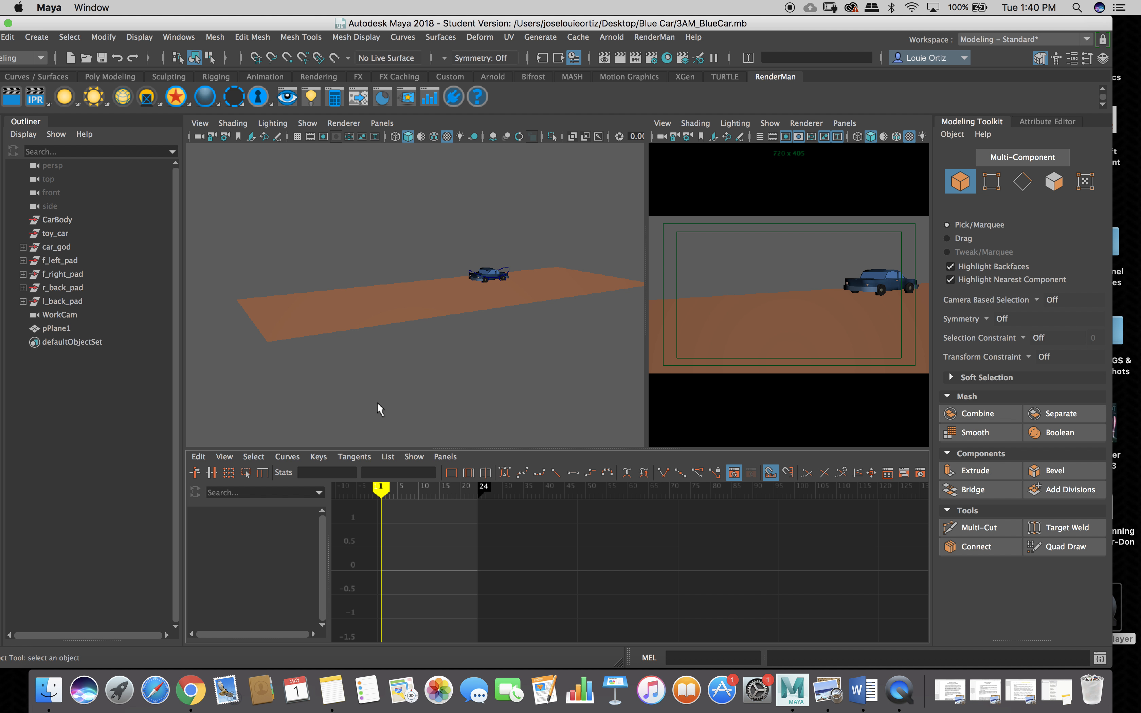
Maximize the Maya window so the File menu and left toolbox are visible.
double_click(321, 19)
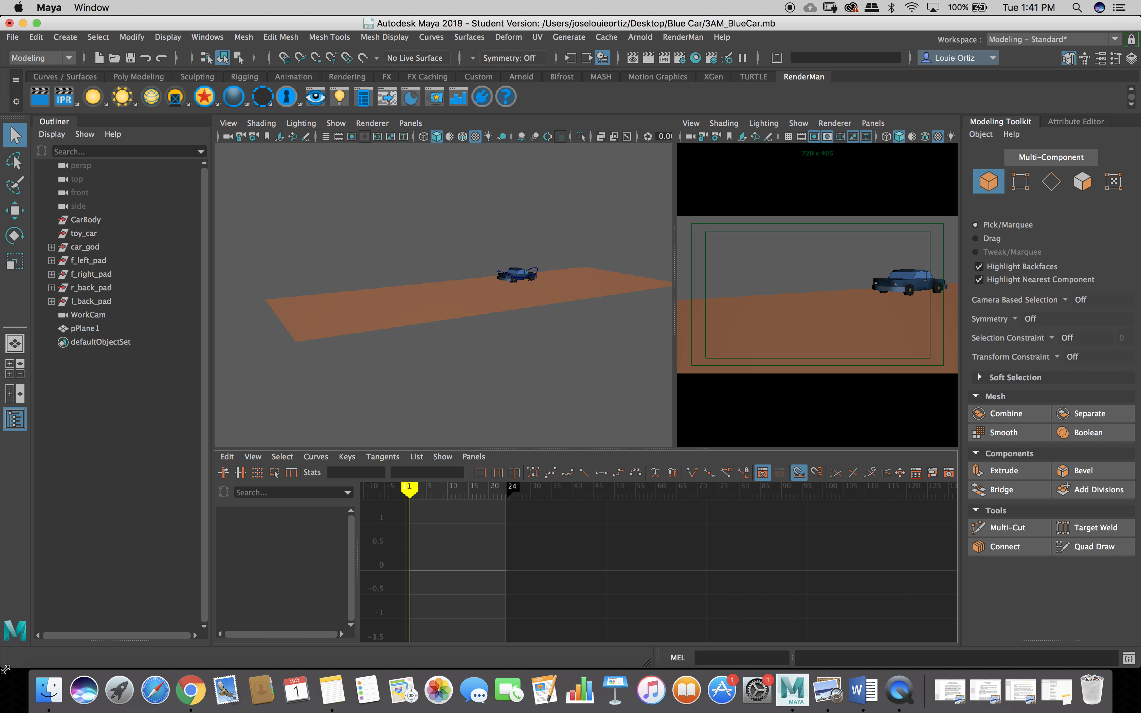
Shrink the Maya window from its bottom-left corner and switch to the Full Sail lesson page.
drag(6, 669, 18, 643)
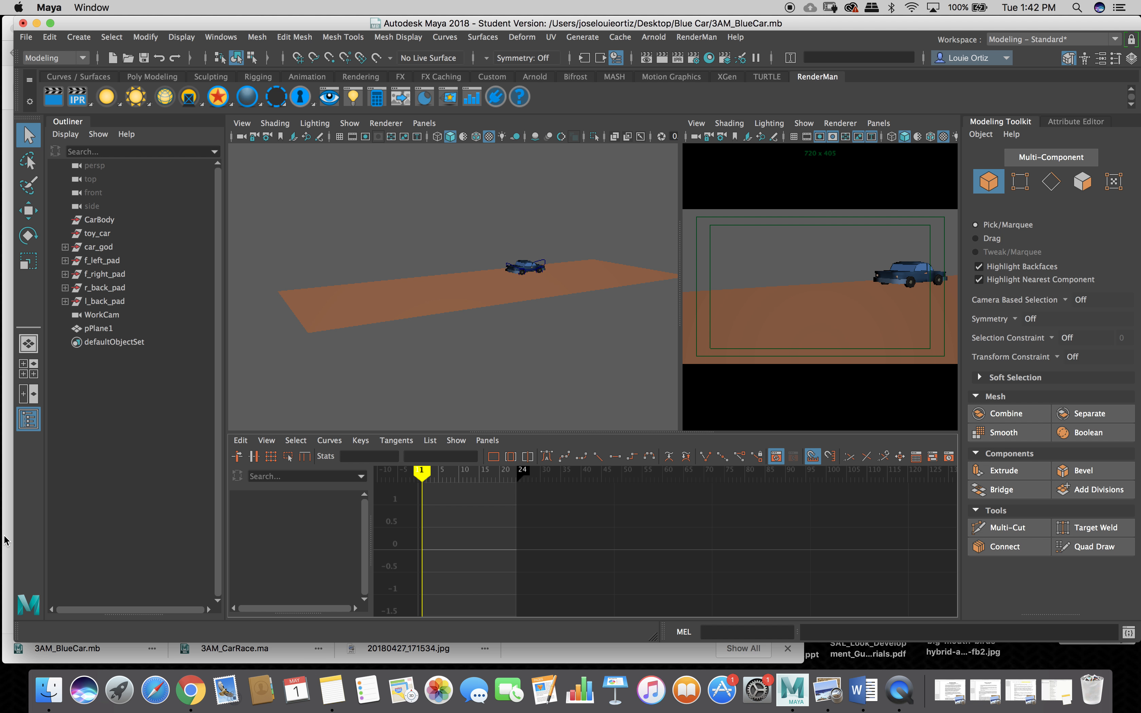
key(super+Tab)
scroll(81, 521, down, 6)
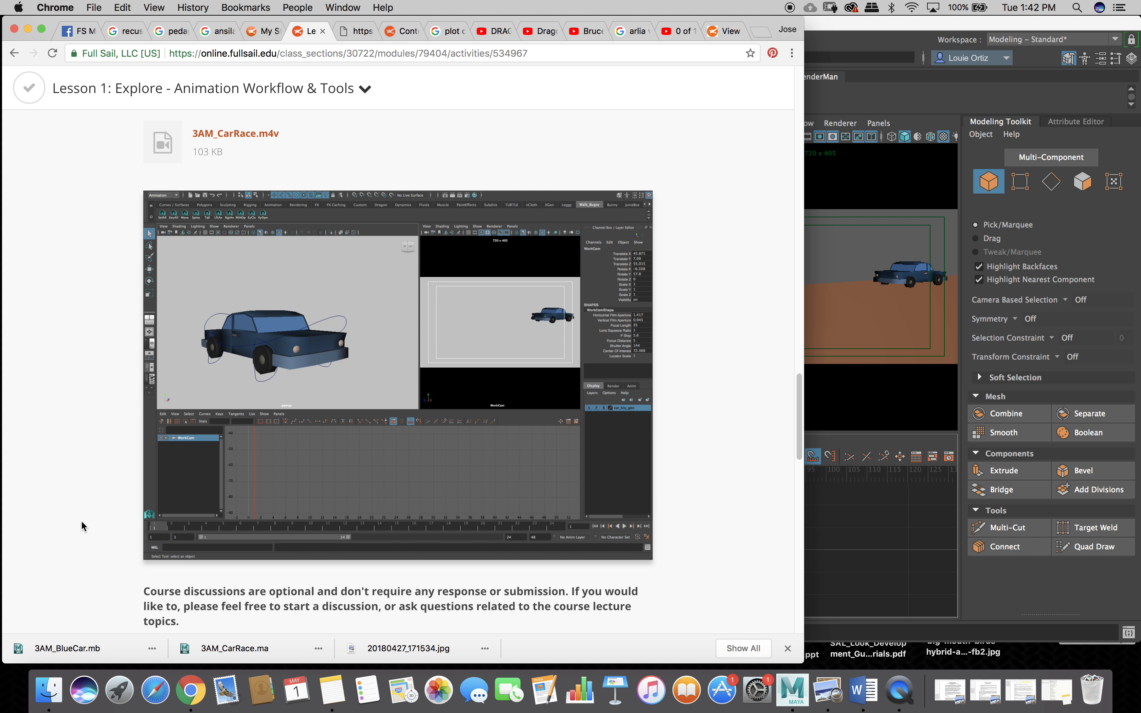
scroll(81, 518, up, 12)
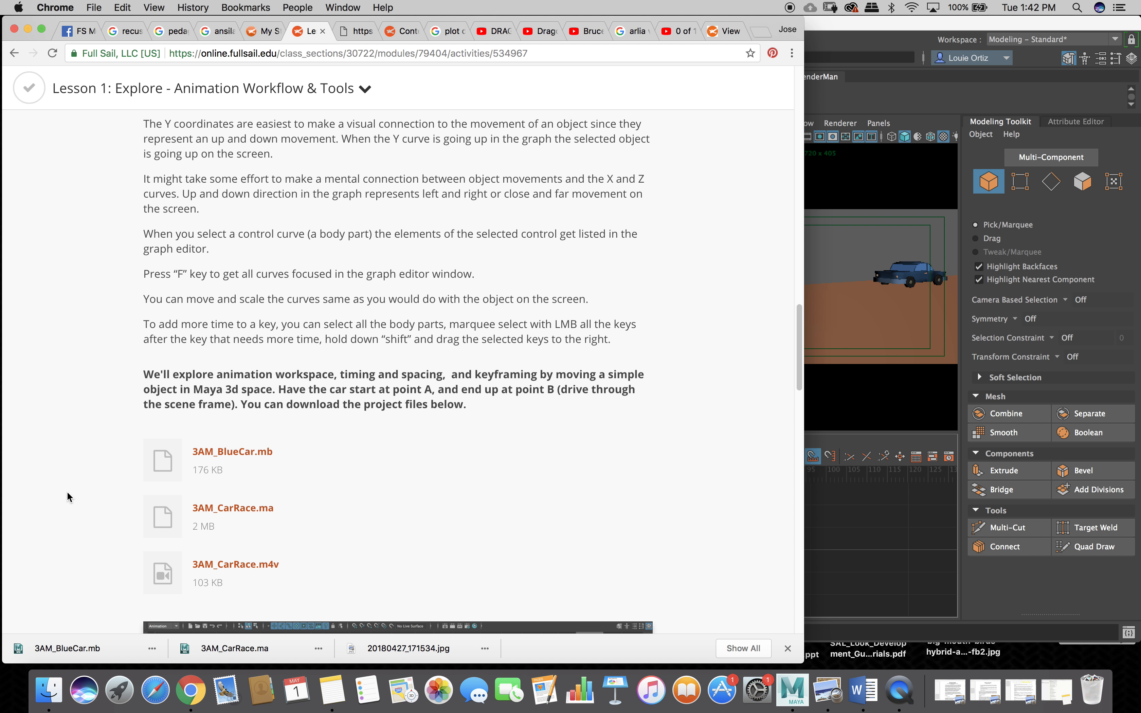
scroll(97, 384, up, 2)
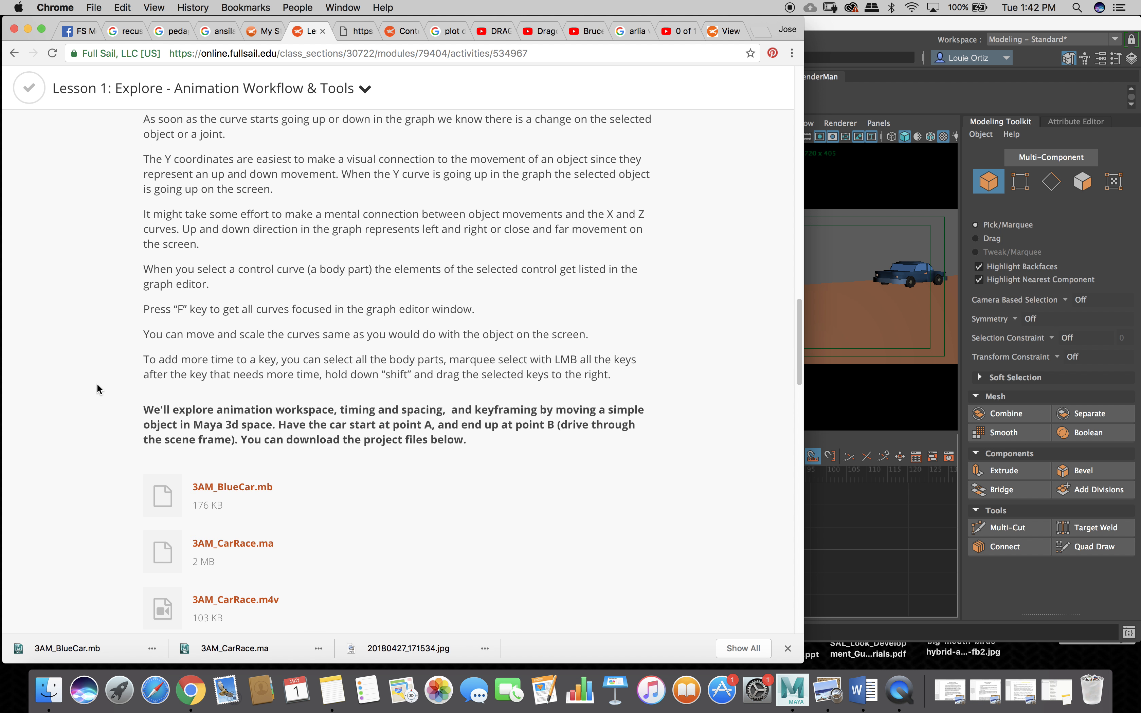
scroll(98, 388, up, 10)
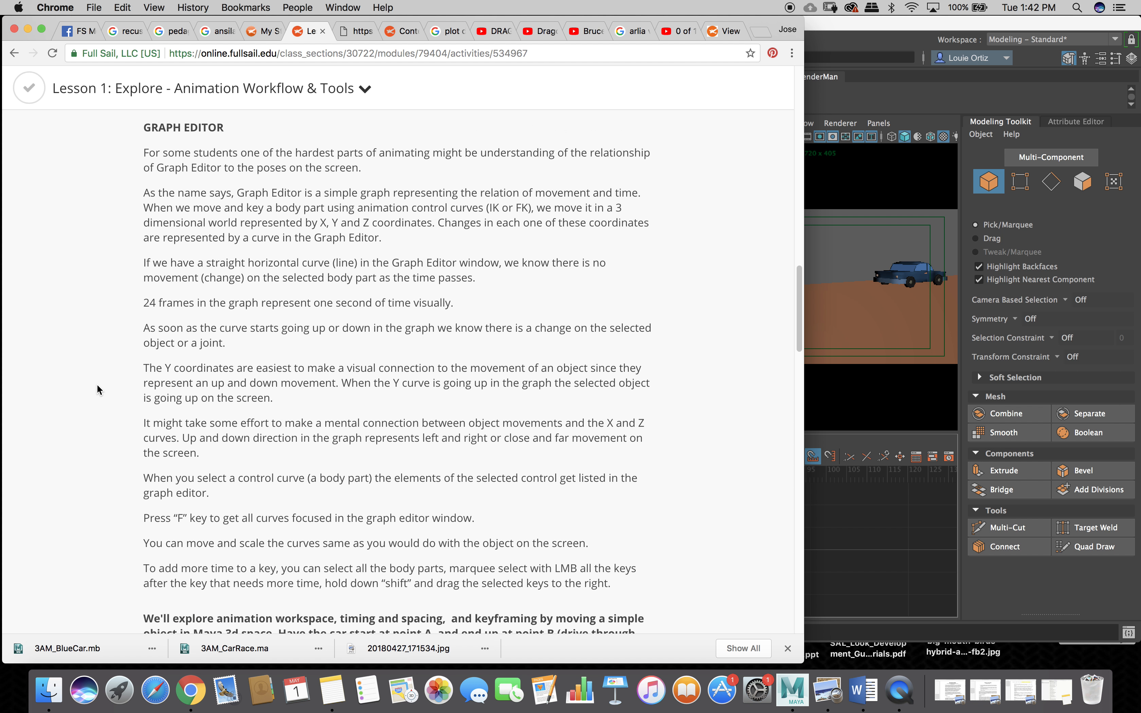
click(856, 29)
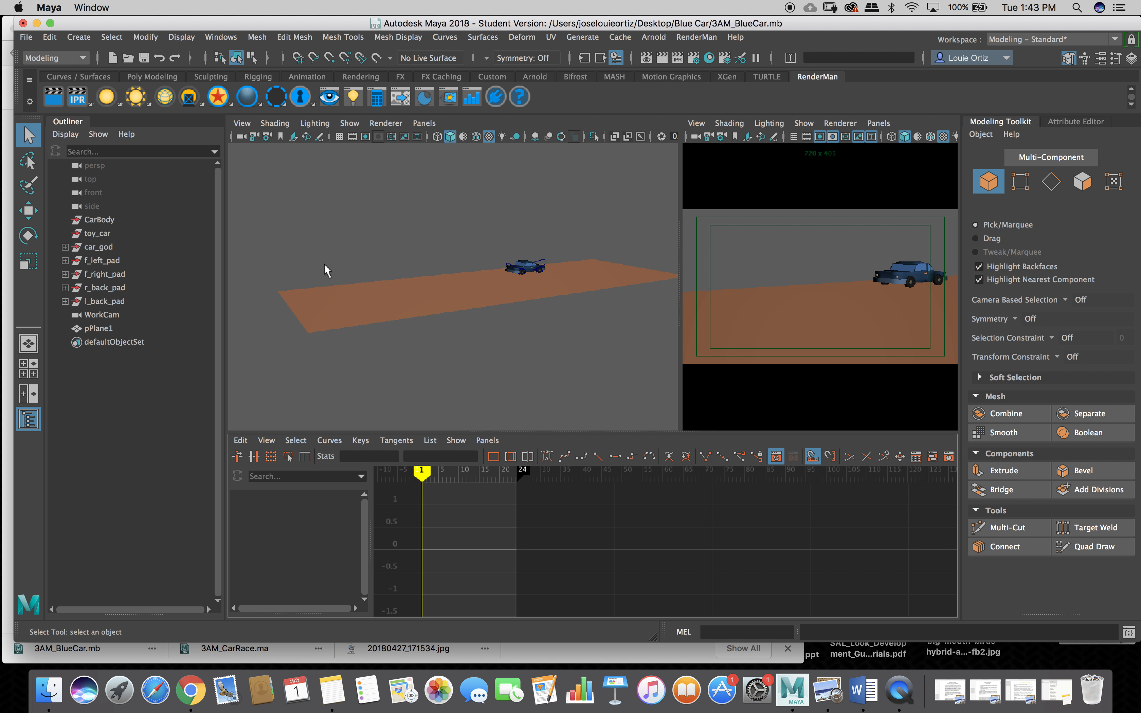
Tumble to a low side view of the car and widen the camera view panel.
alt+drag(333, 254, 480, 269)
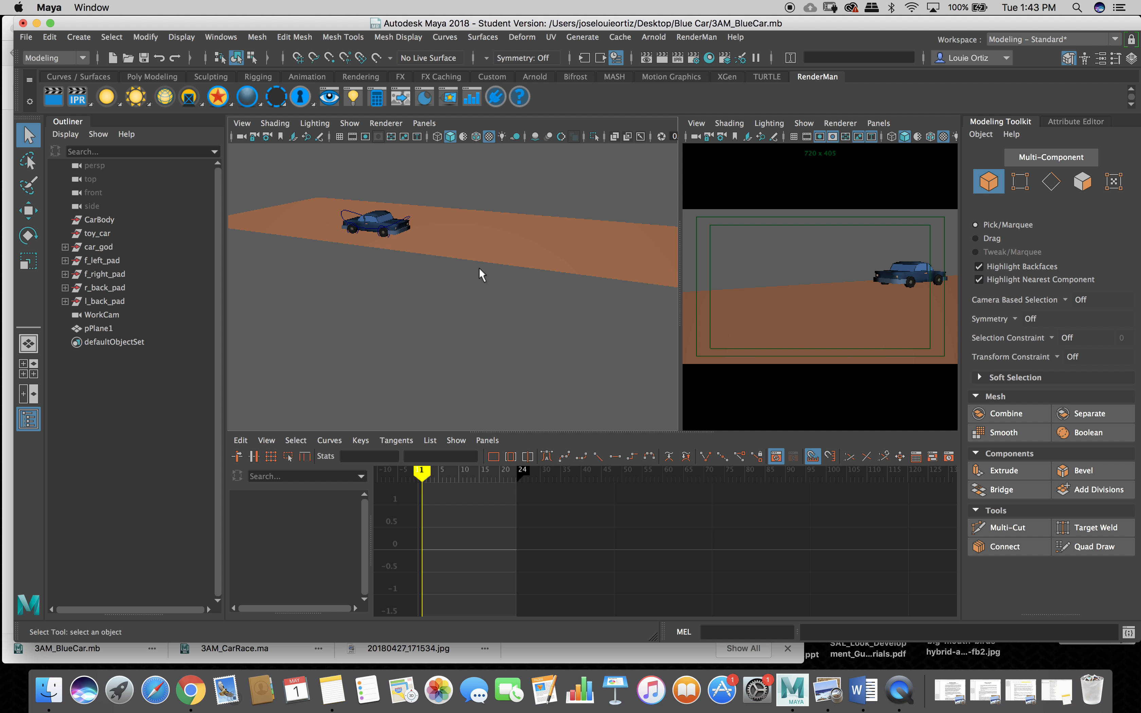
scroll(415, 261, up, 3)
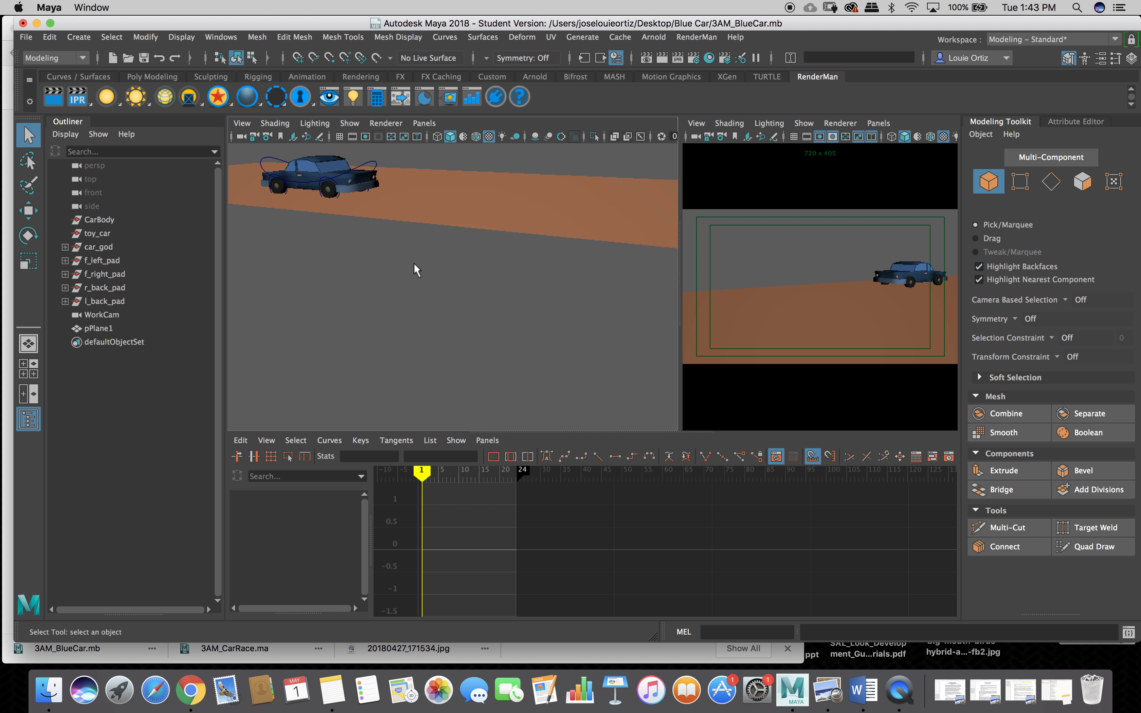
mouse_move(414, 262)
alt+mouse_down()
mouse_move(416, 273)
mouse_move(432, 262)
alt+mouse_up()
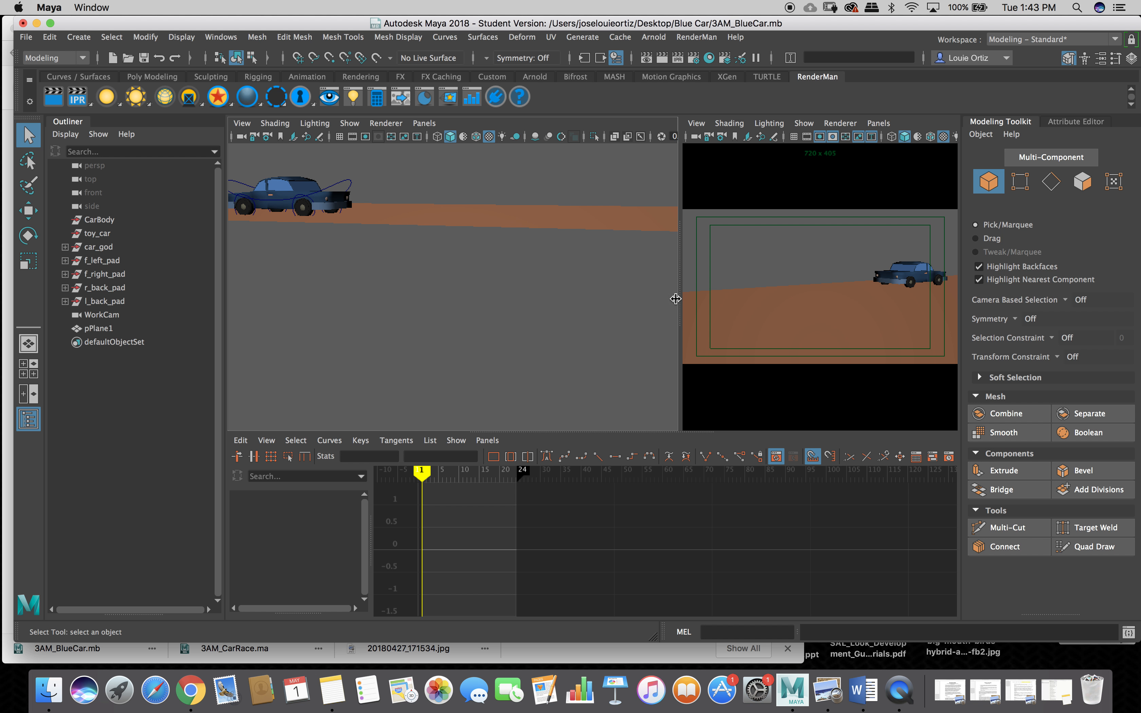
drag(679, 298, 631, 301)
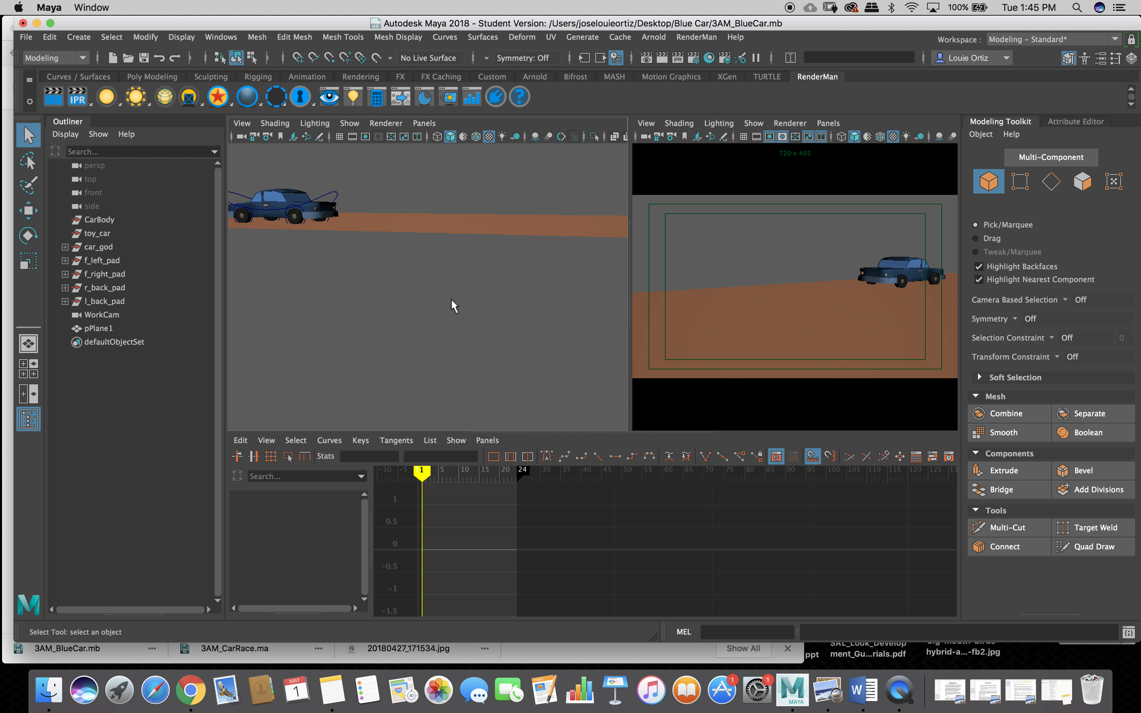
Orbit out to include the ground, then marquee-select toy_car_control and the four wheel controls.
alt+drag(452, 300, 396, 308)
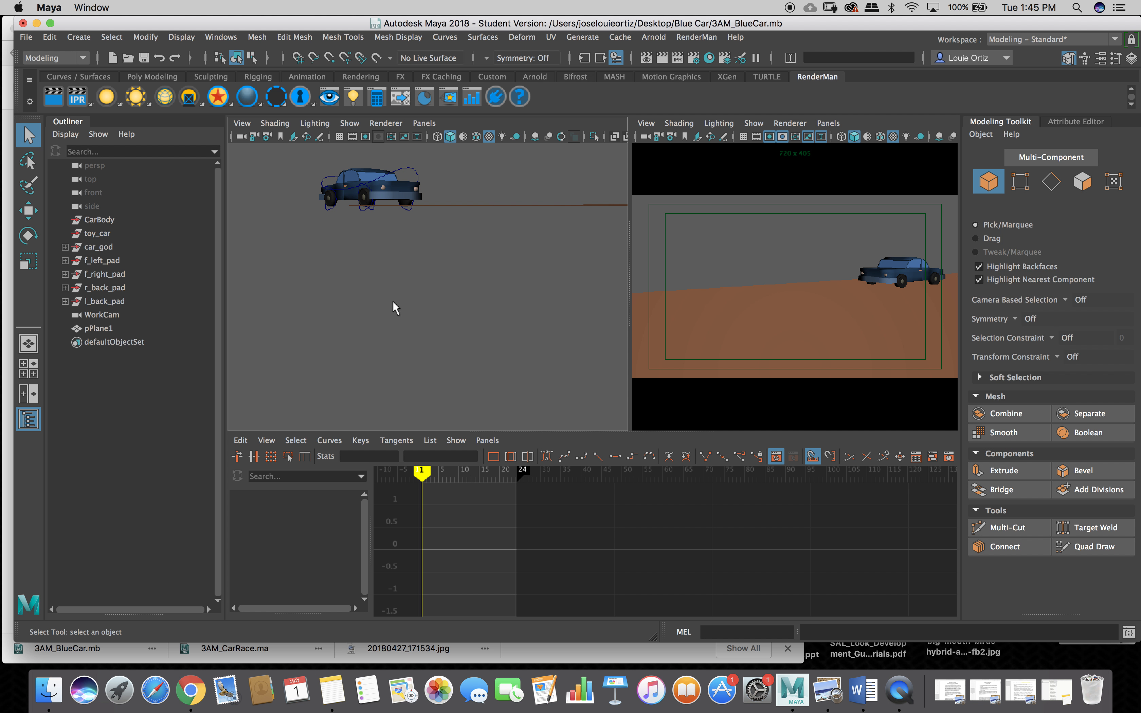
alt+drag(402, 285, 407, 295)
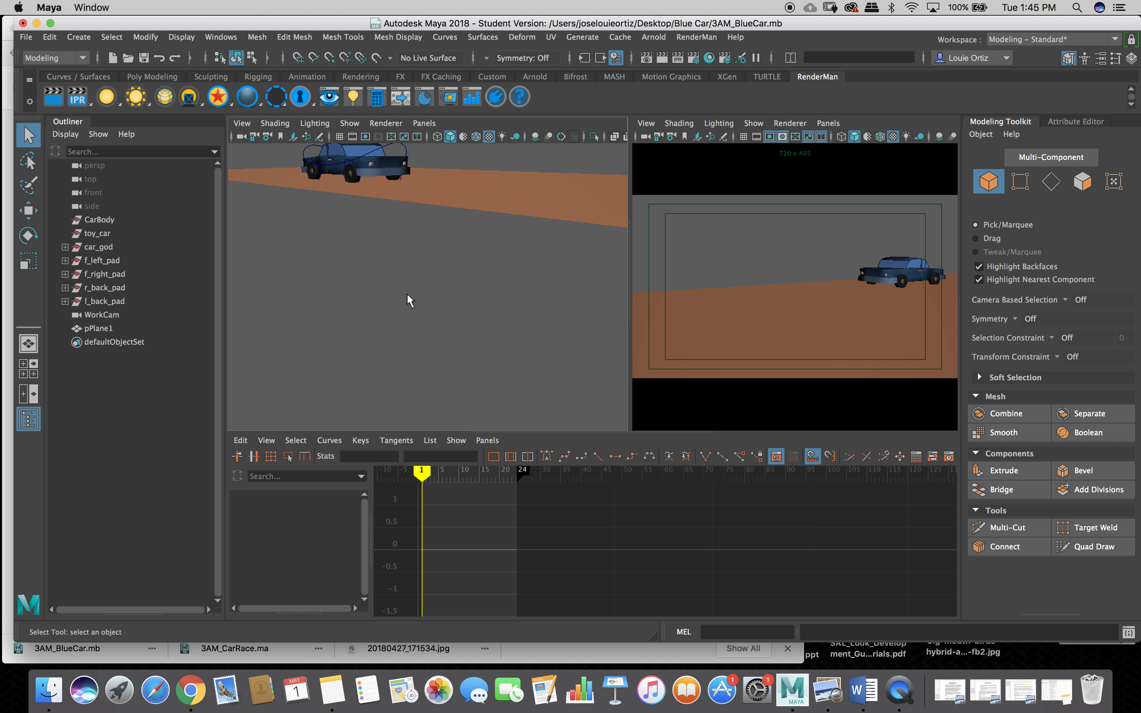
scroll(407, 294, down, 5)
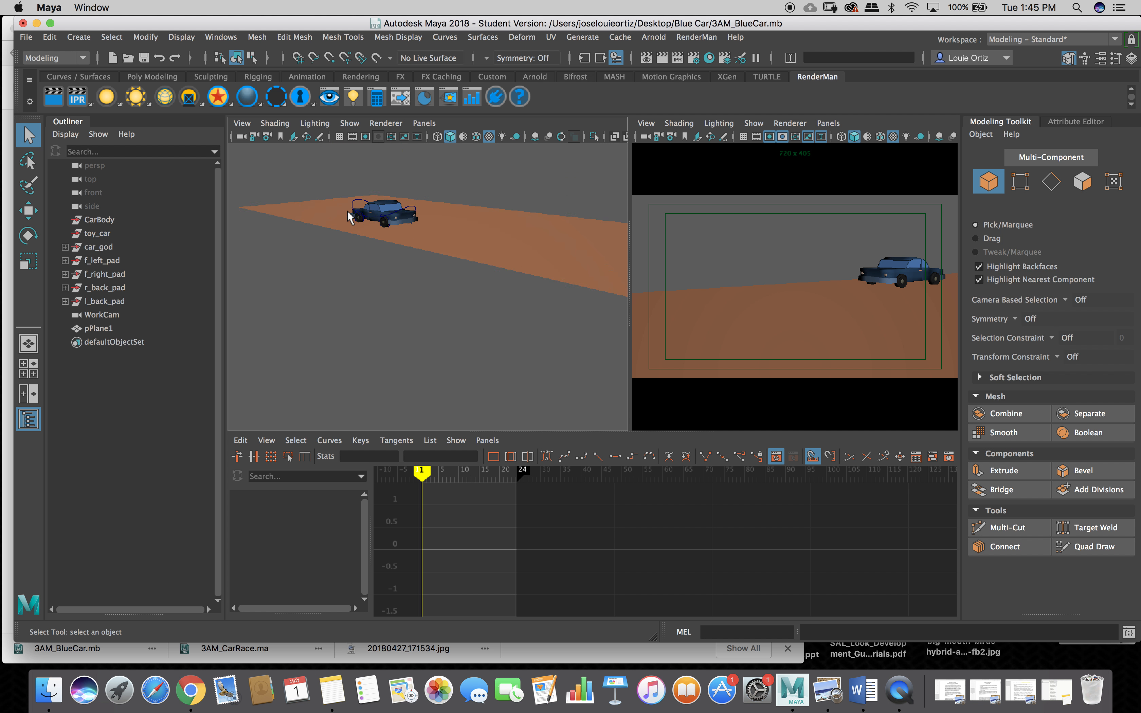
drag(337, 186, 420, 241)
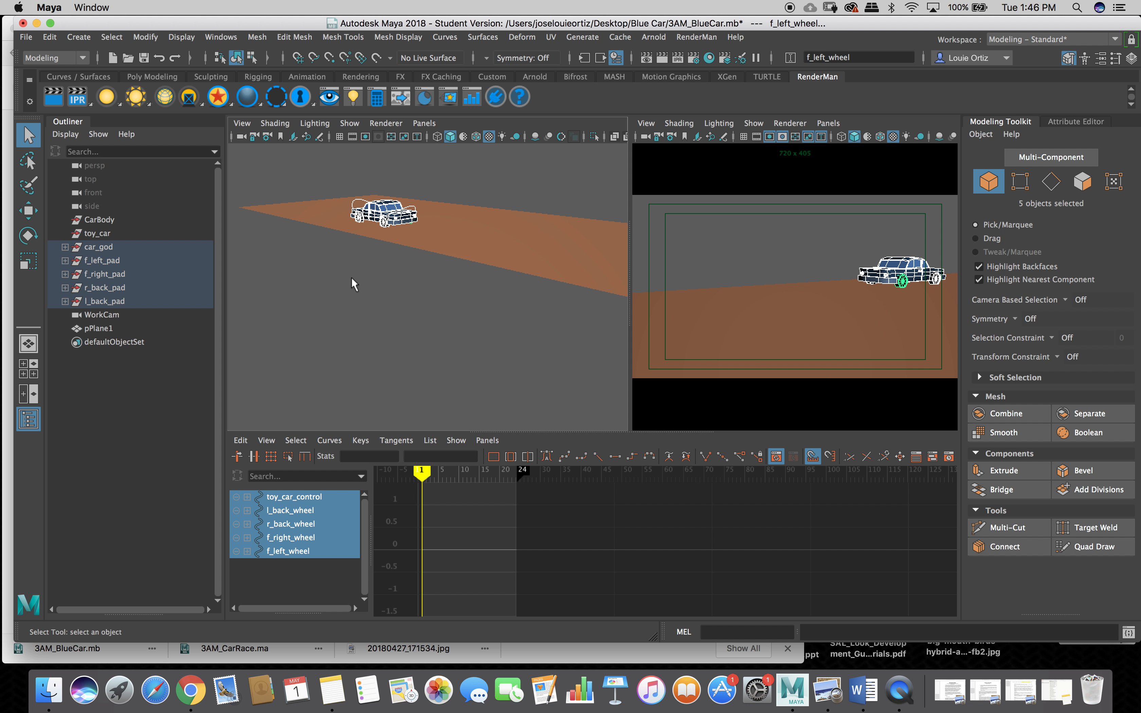
Select and frame the whole car rig, test-slide it forward, then undo back to no selection.
click(354, 278)
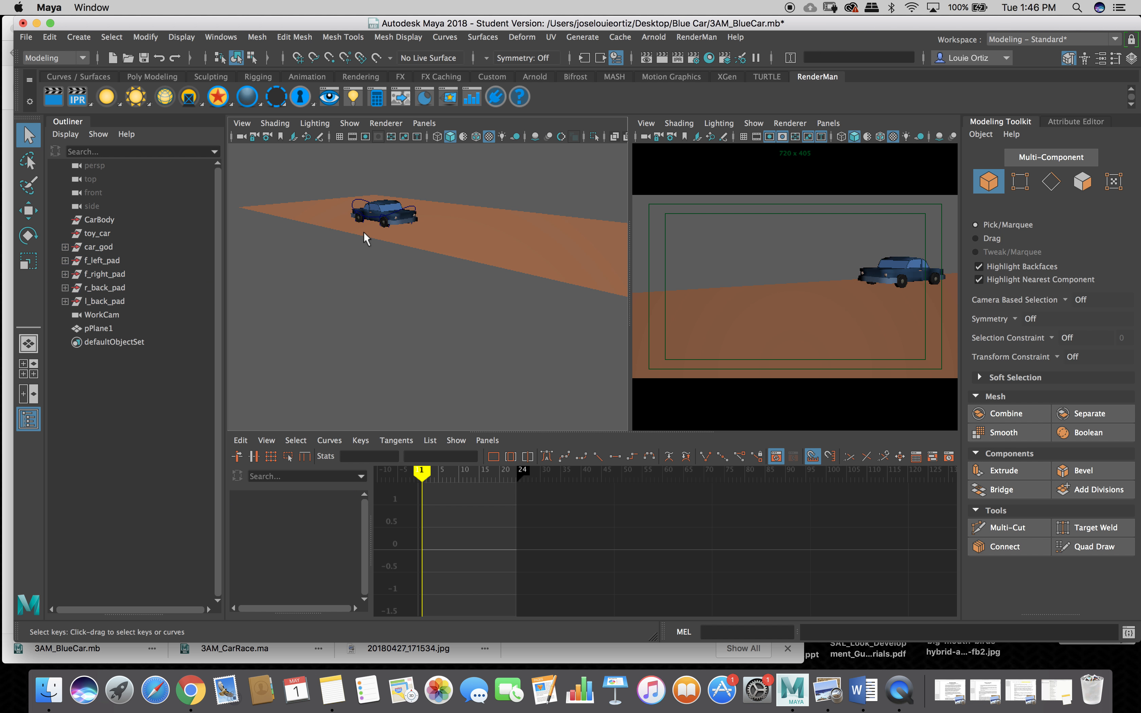
click(357, 207)
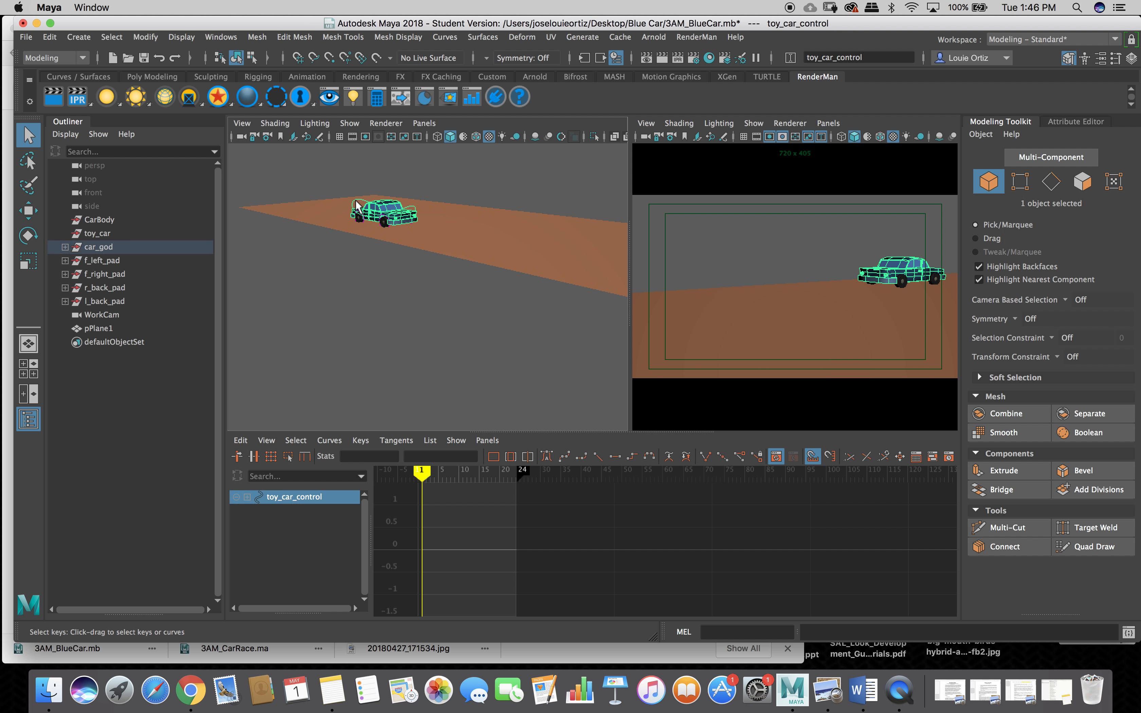
key(w)
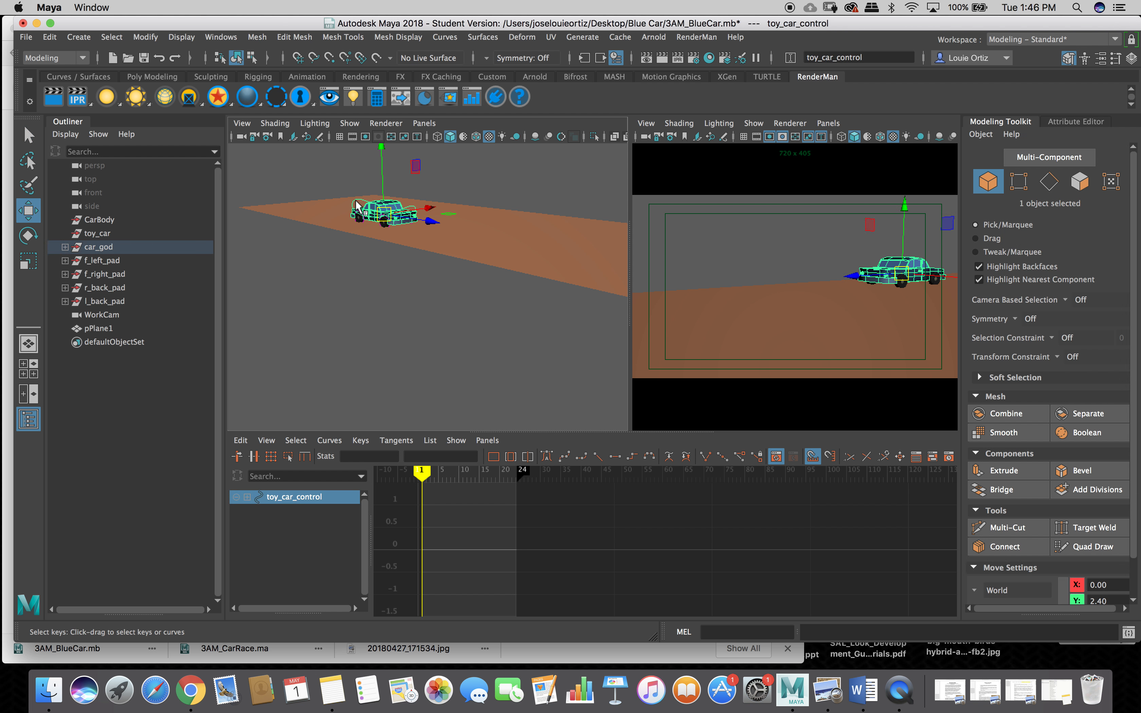
key(f)
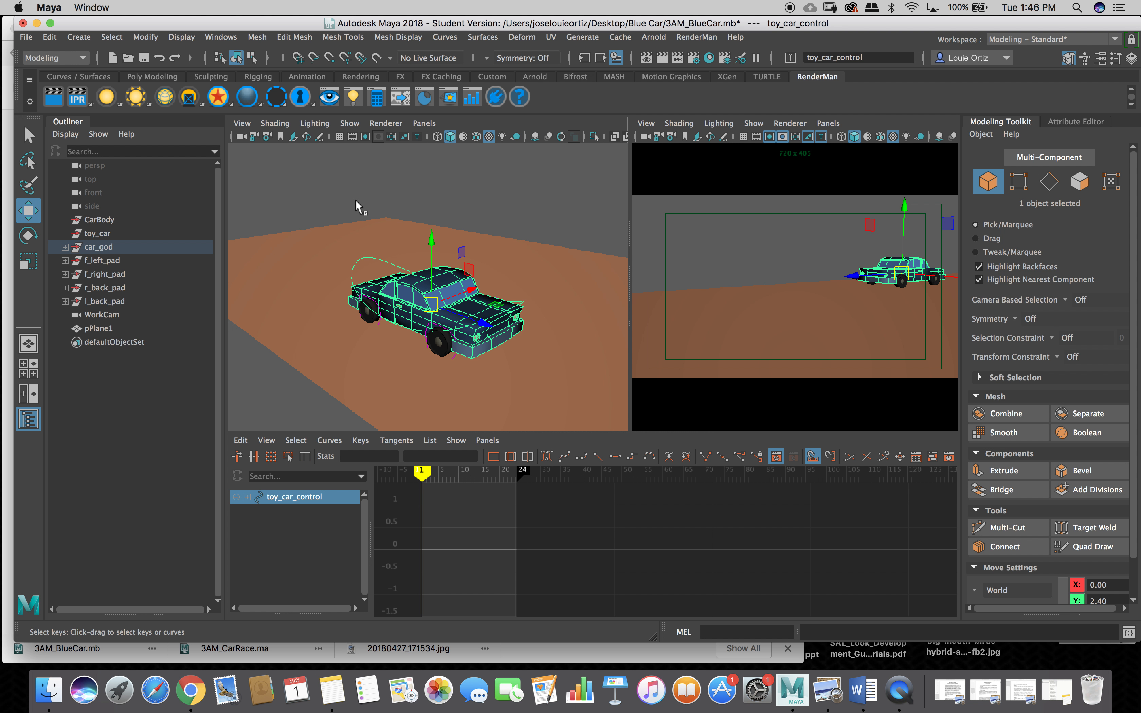
mouse_move(488, 328)
mouse_down()
mouse_move(591, 395)
mouse_move(474, 330)
mouse_up()
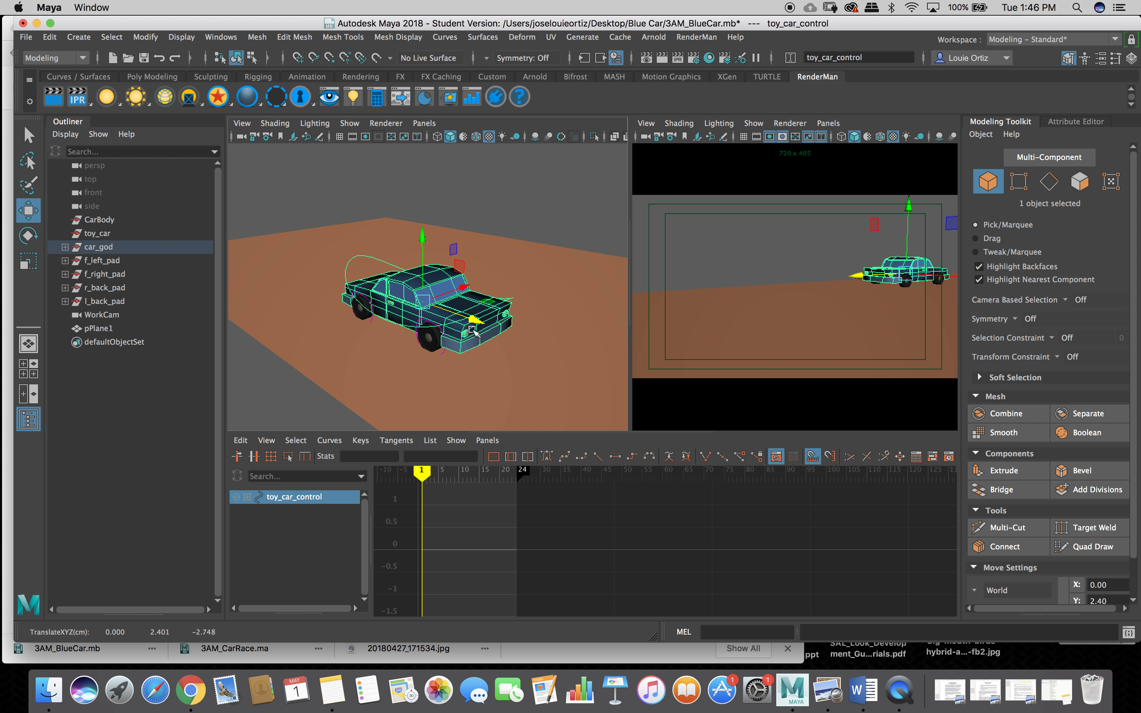
key(z)
key(z)
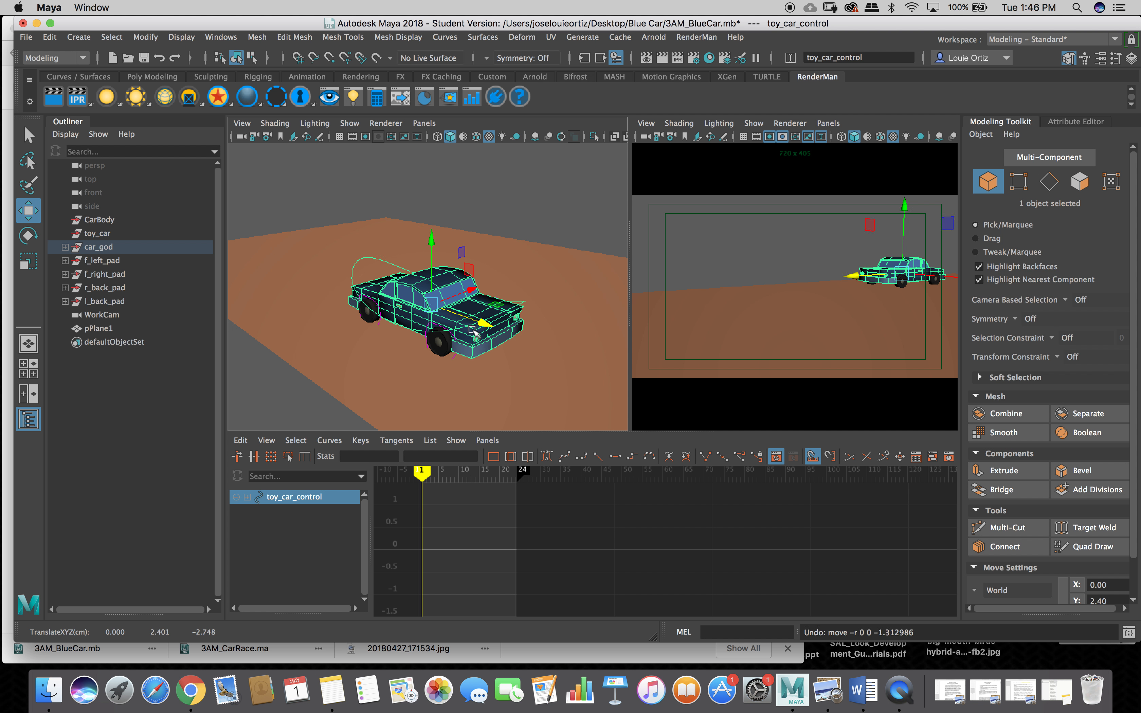
key(z)
key(z)
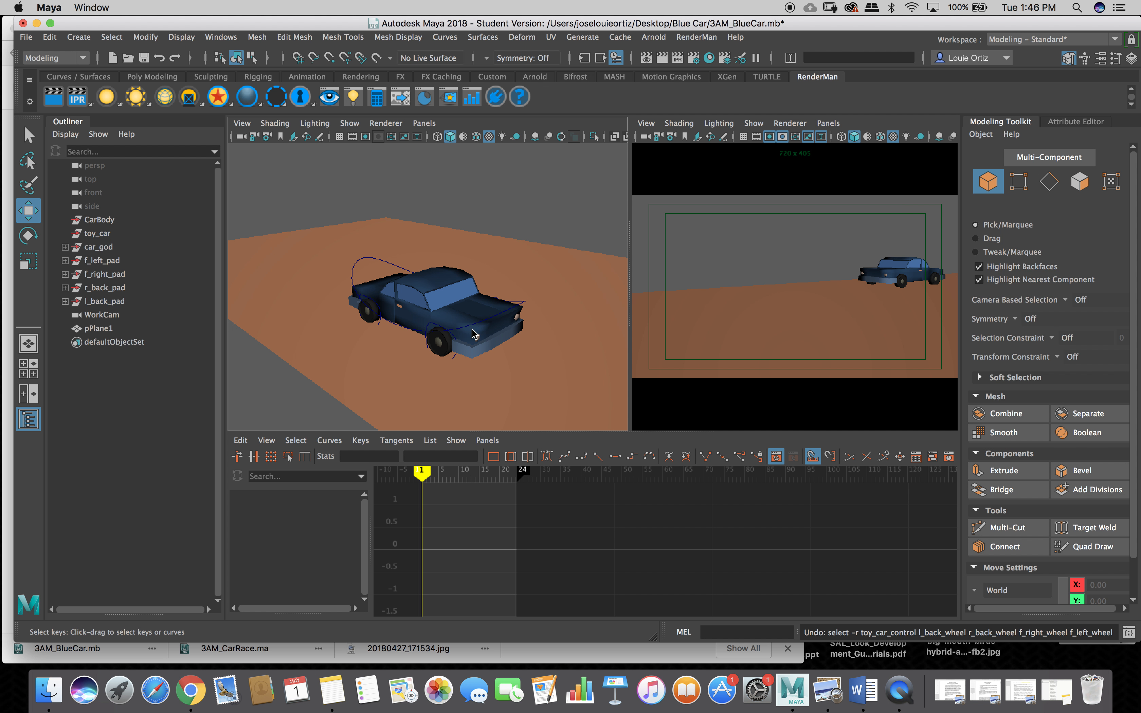
key(z)
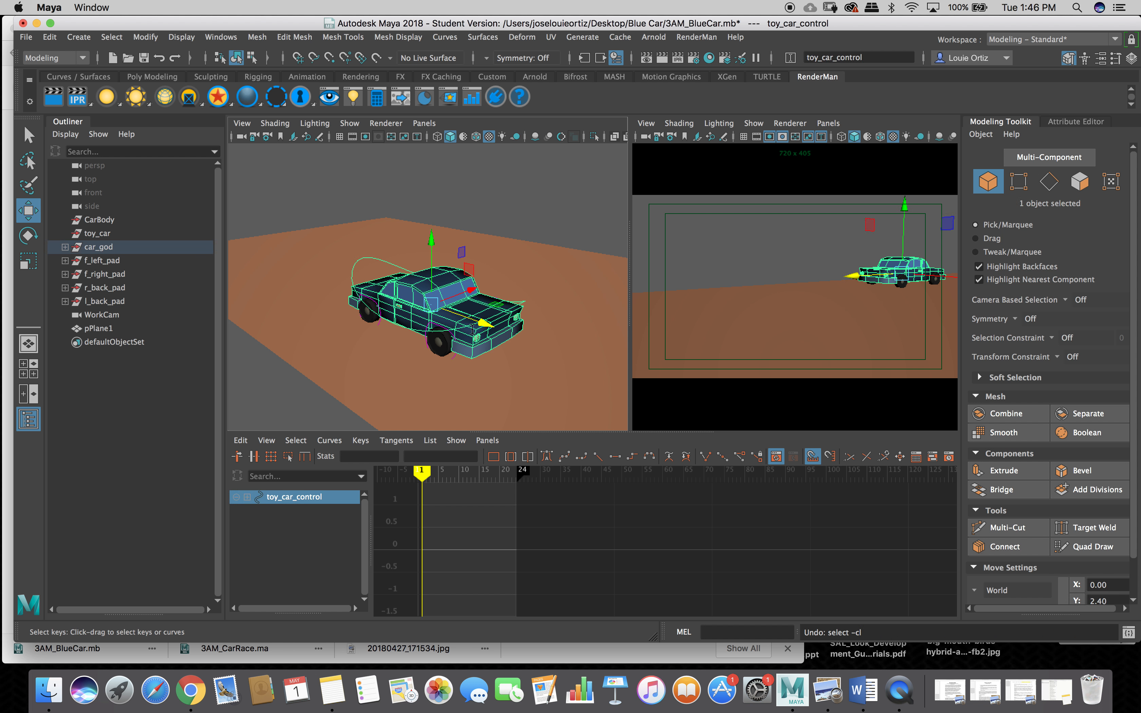
key(z)
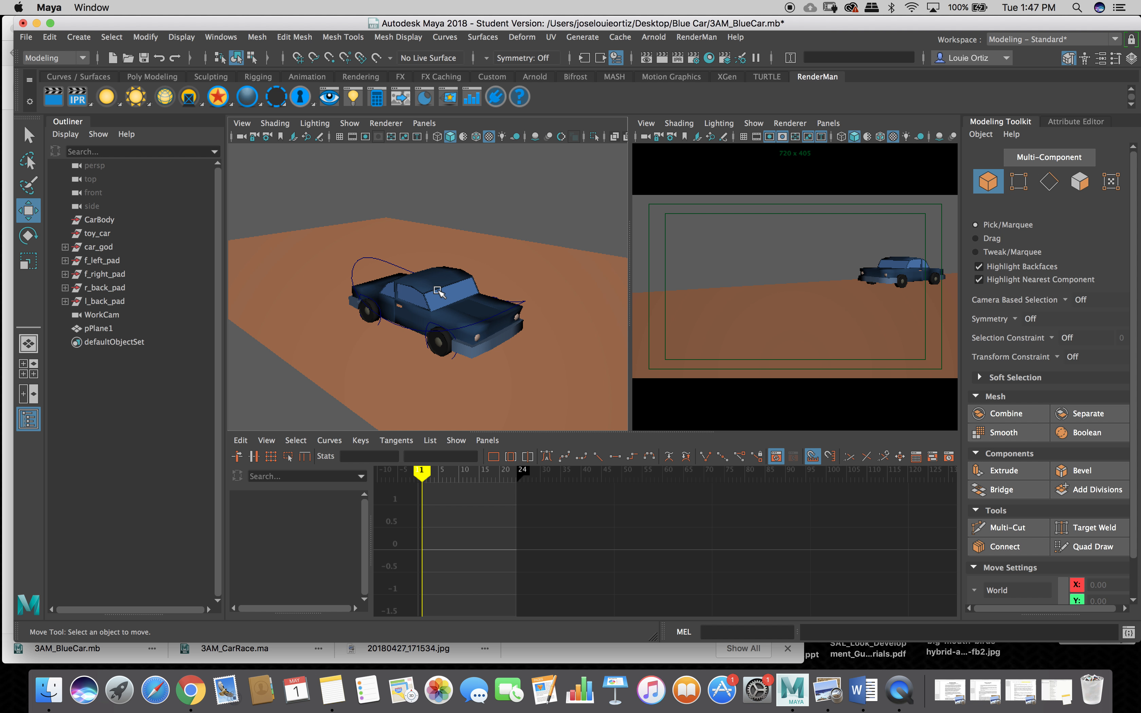
Inspect toy_car, CarBody, car_god and l_back_wheel, then select toy_car_control from a side view.
click(101, 232)
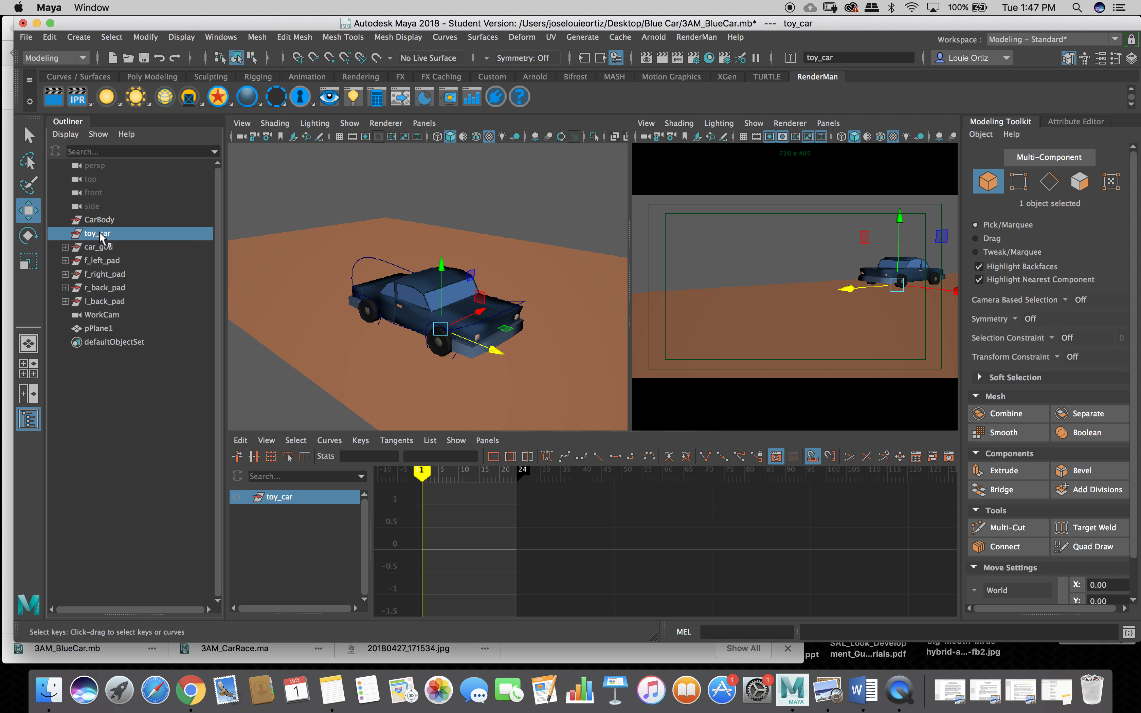
click(99, 221)
click(106, 247)
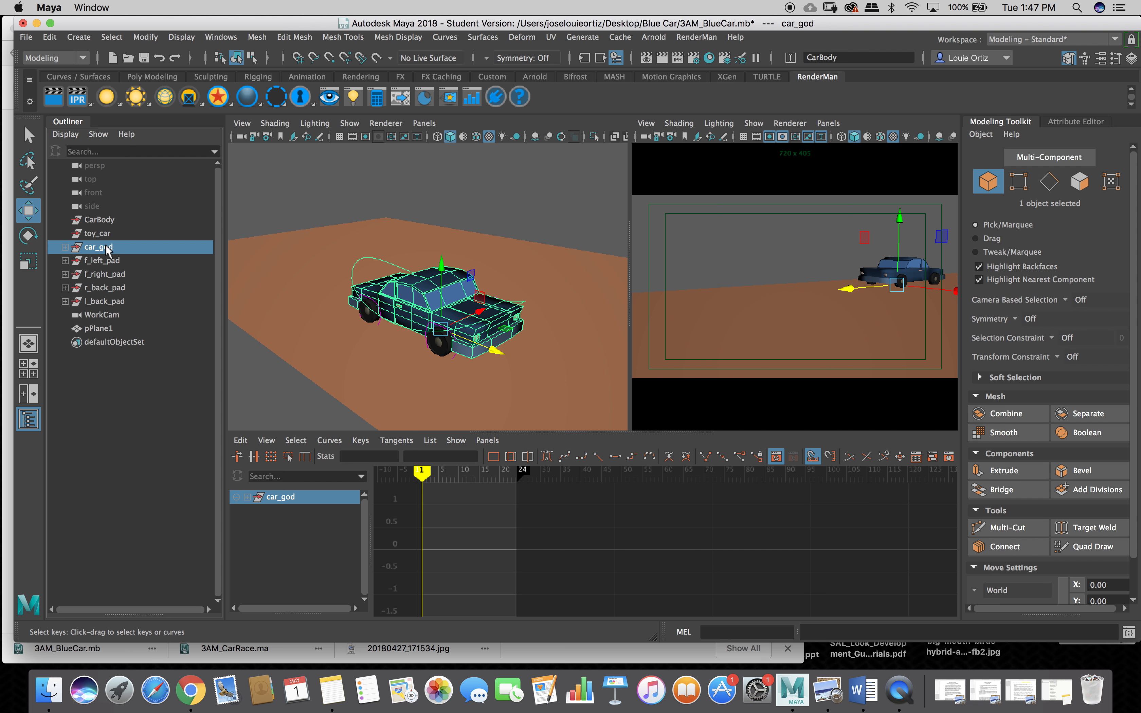
click(446, 185)
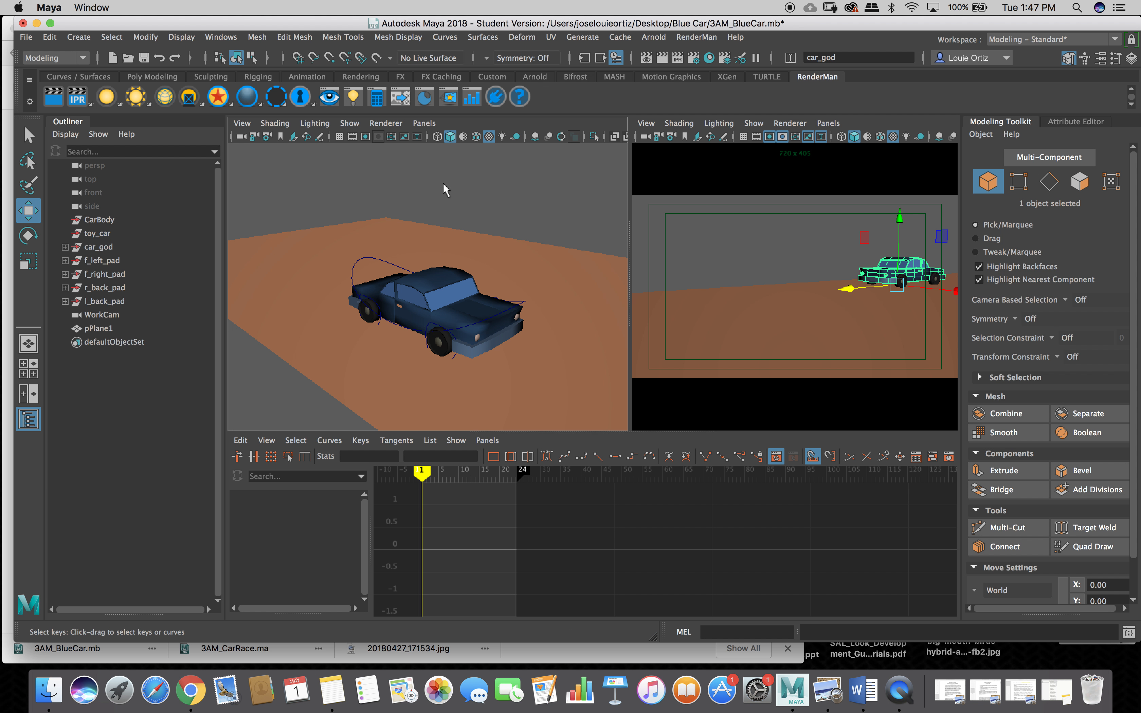
click(429, 279)
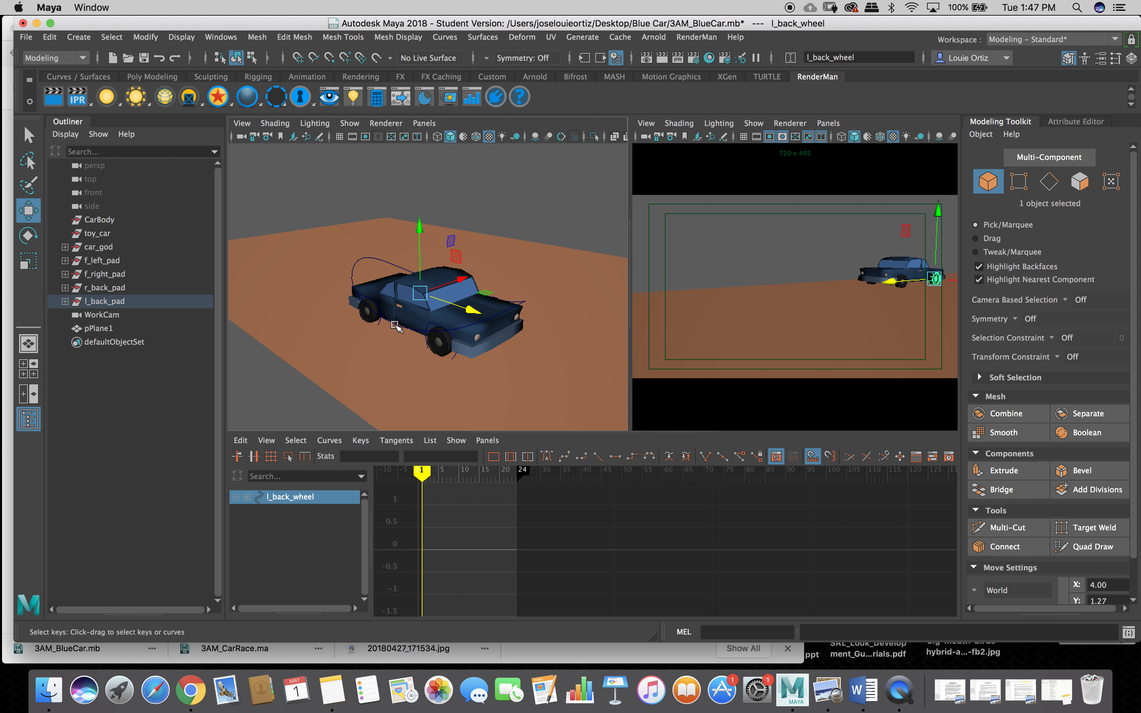
alt+drag(379, 343, 431, 294)
click(432, 295)
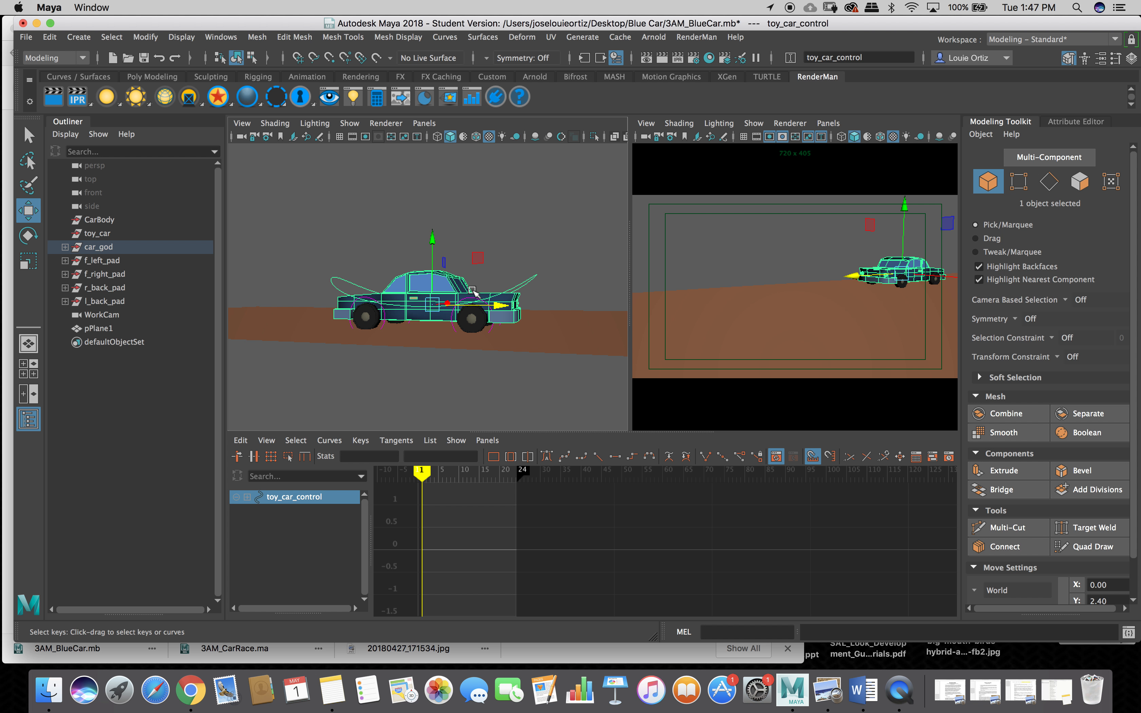
Open the Channel Box, enlarge and move its window, and select Translate X through Rotate Z.
click(1132, 57)
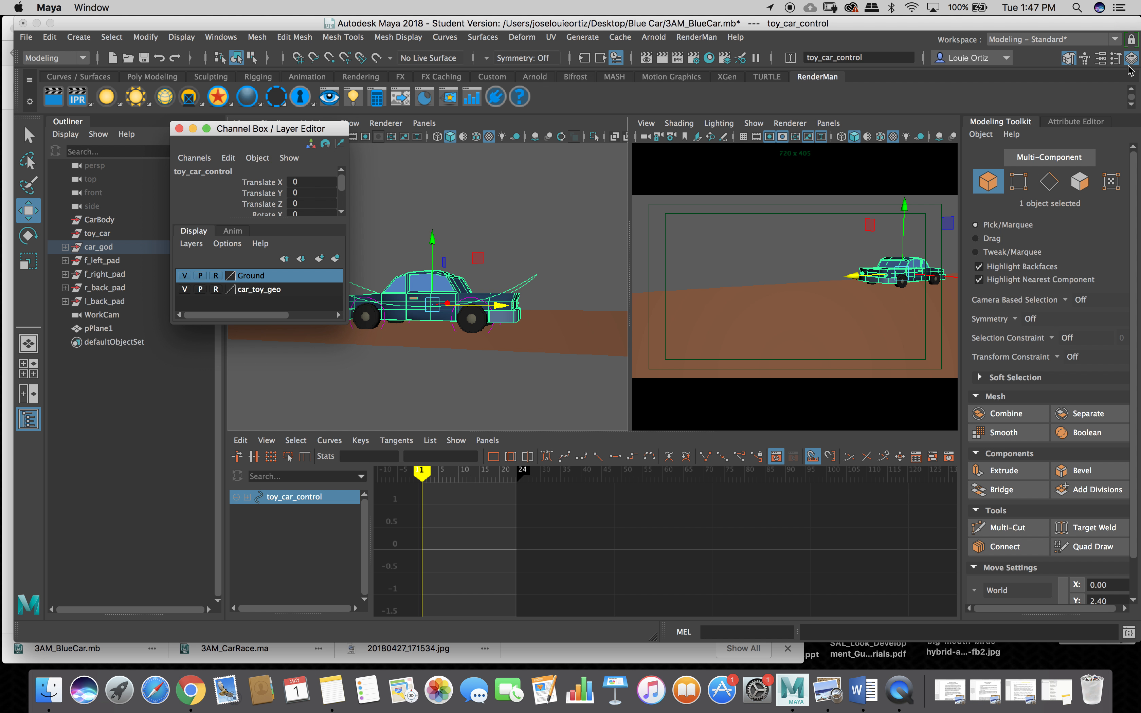
drag(289, 324, 269, 691)
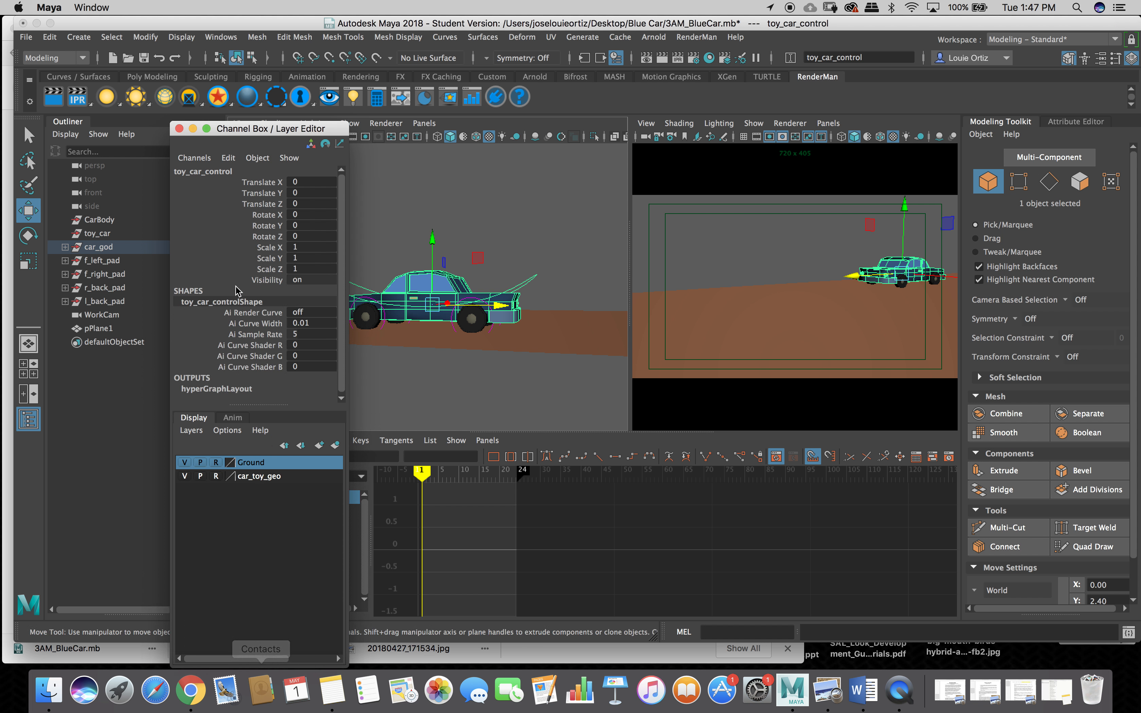
drag(253, 128, 193, 129)
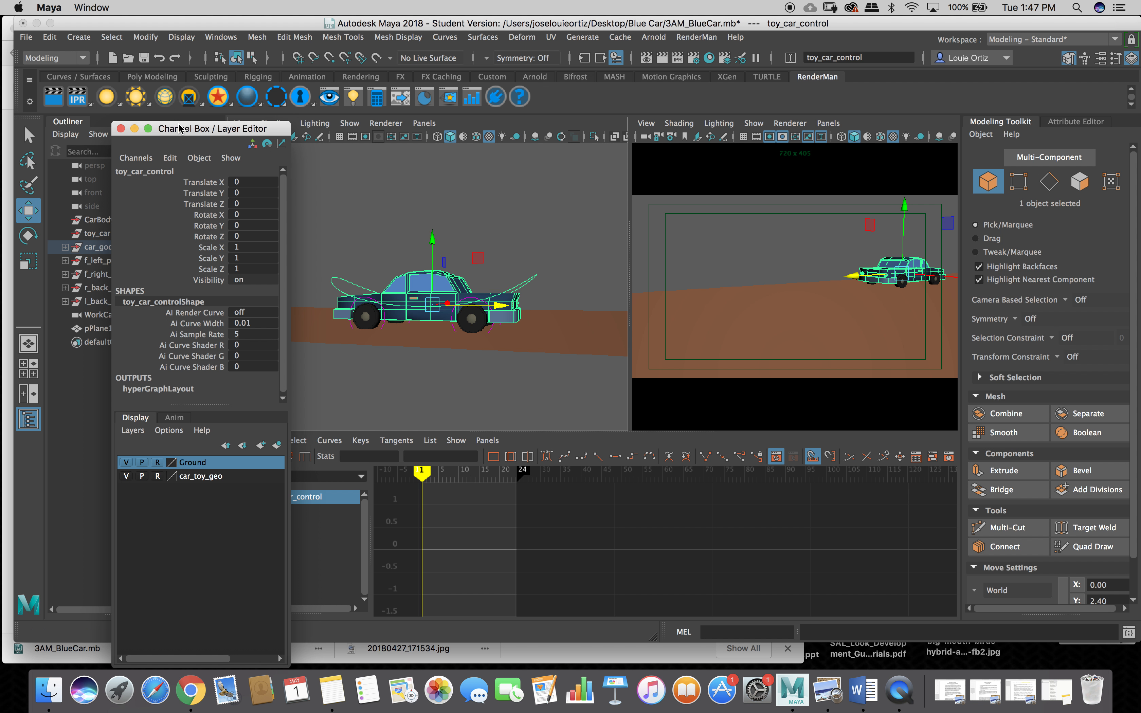
drag(191, 183, 193, 240)
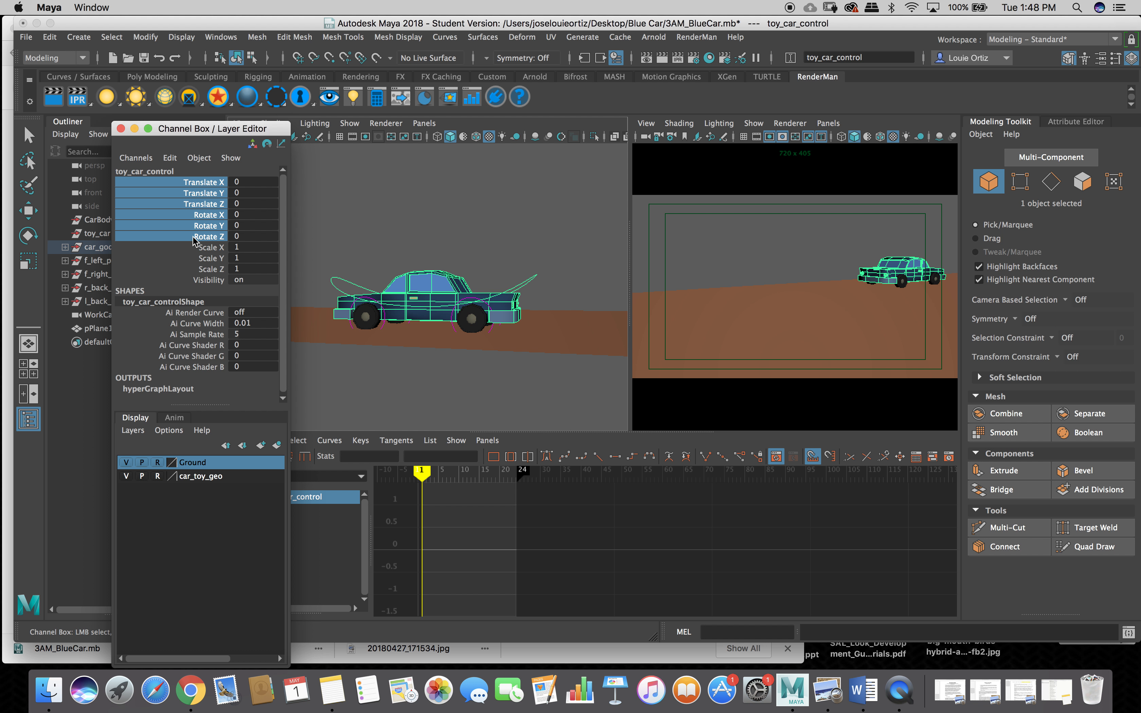
Key Selected on toy_car_control's translate and rotate channels at frame 1.
right_click(194, 242)
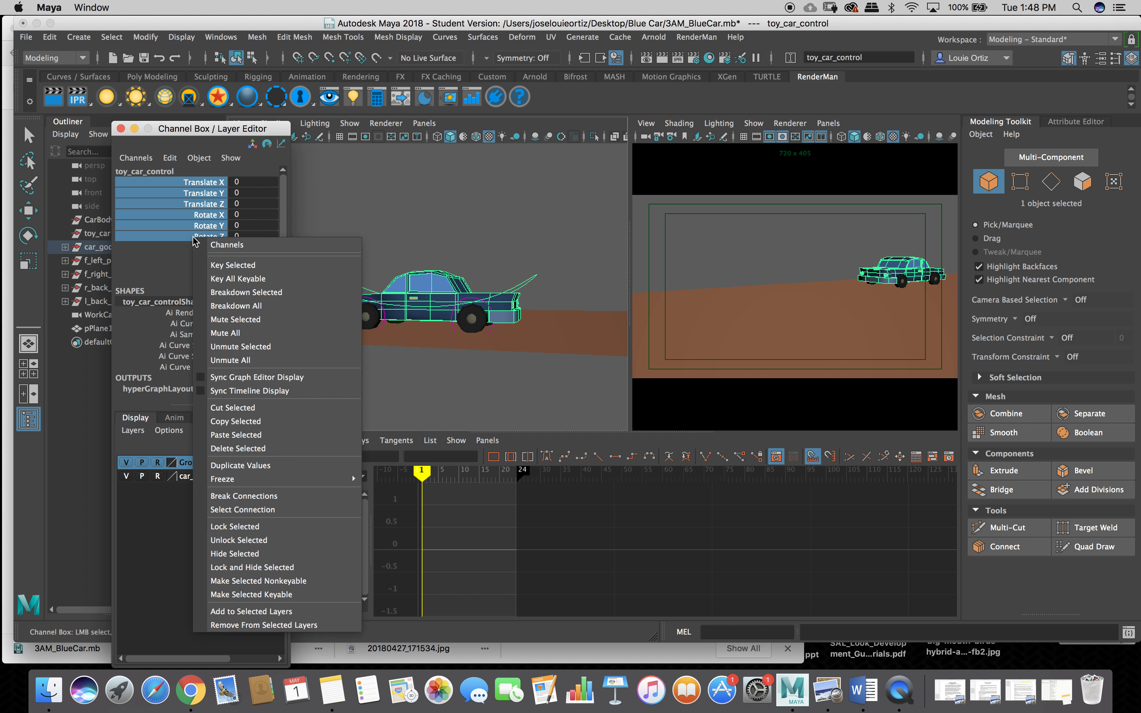
click(235, 266)
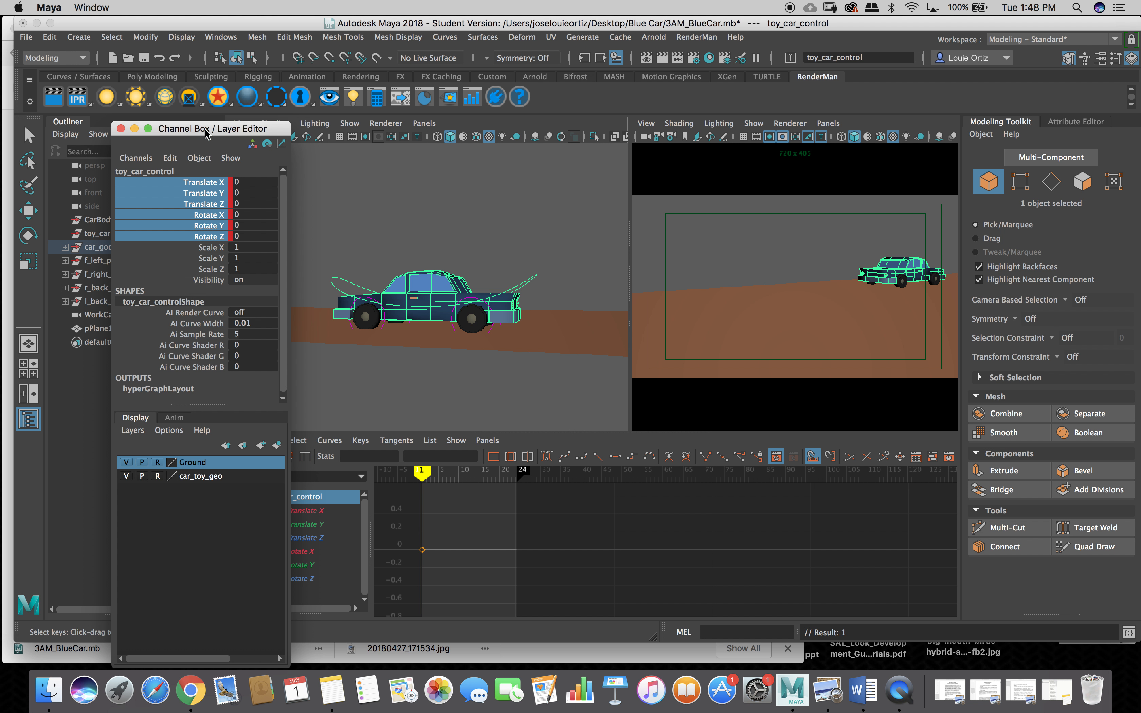
drag(204, 134, 104, 153)
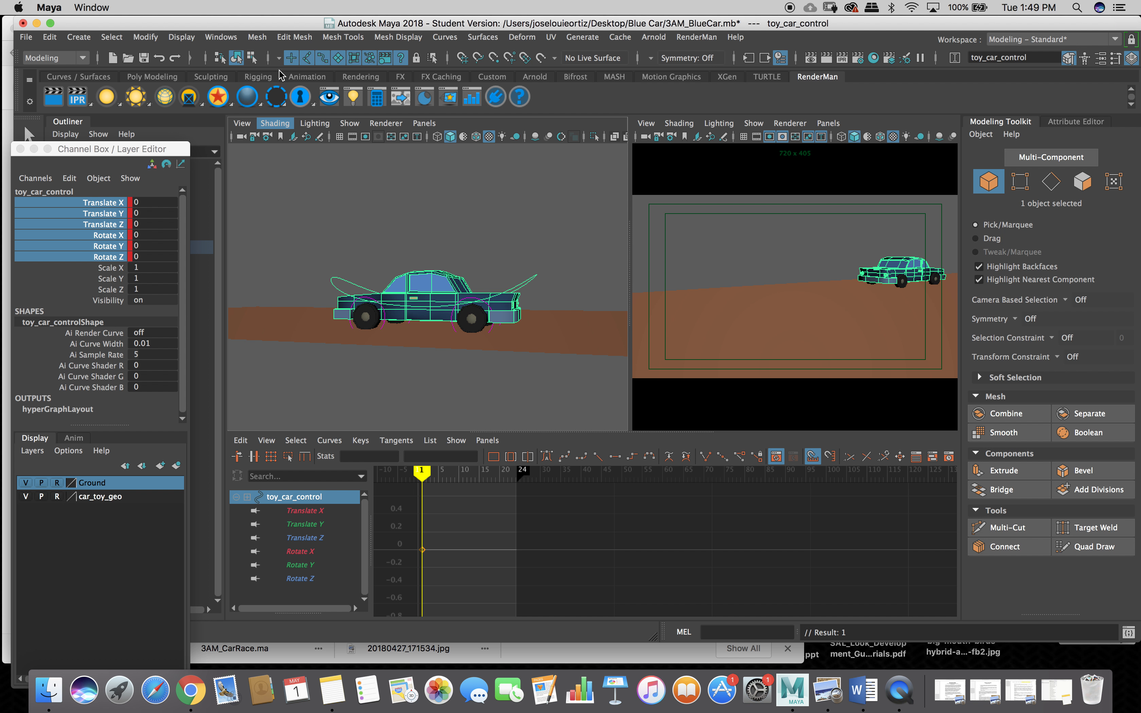
Reposition, maximize and resize the floating Channel Box window, then minimize it.
drag(113, 148, 143, 138)
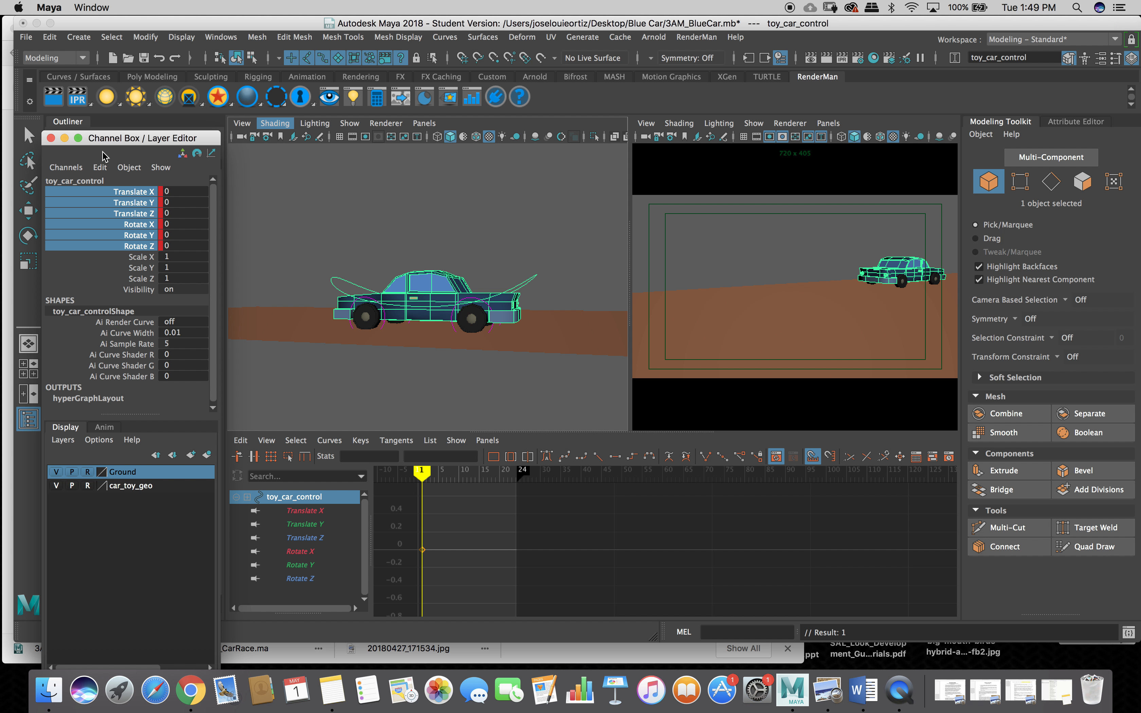
drag(112, 138, 82, 83)
double_click(65, 79)
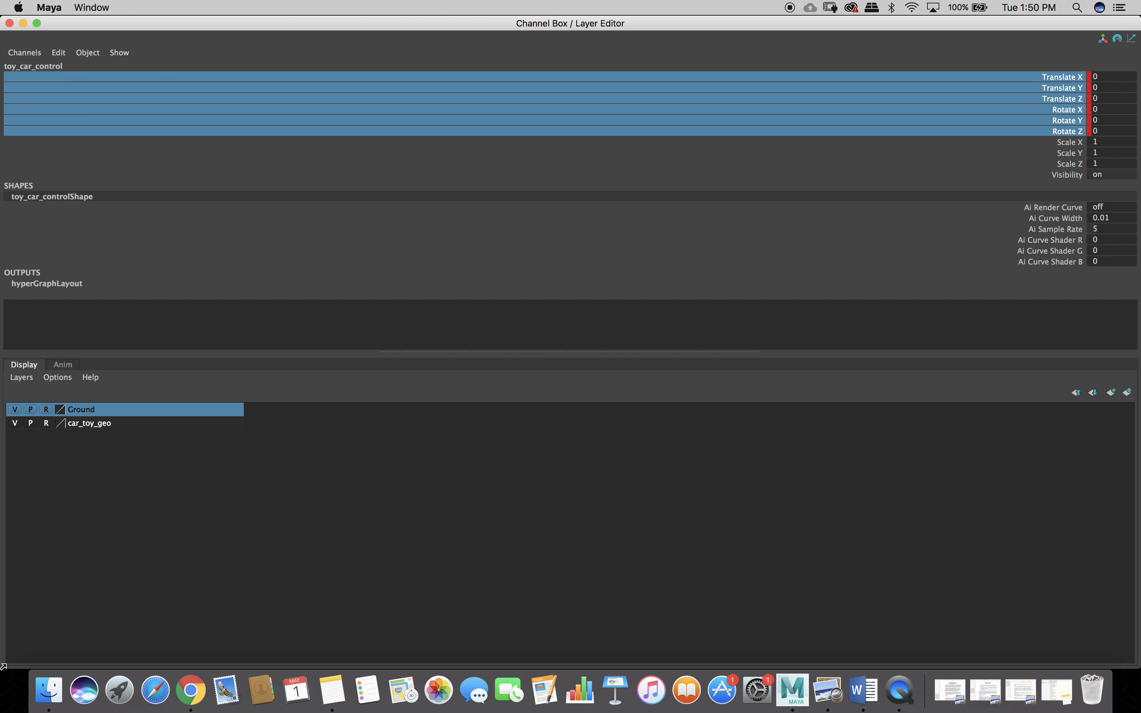
drag(16, 660, 925, 626)
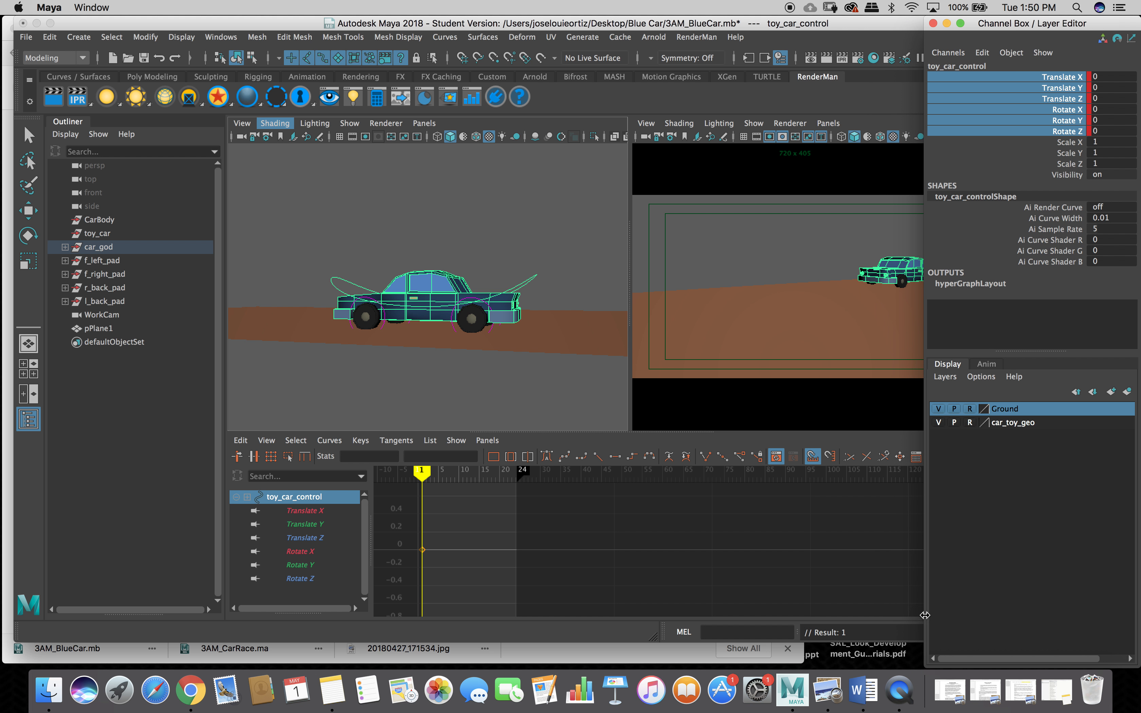
drag(1021, 23, 995, 45)
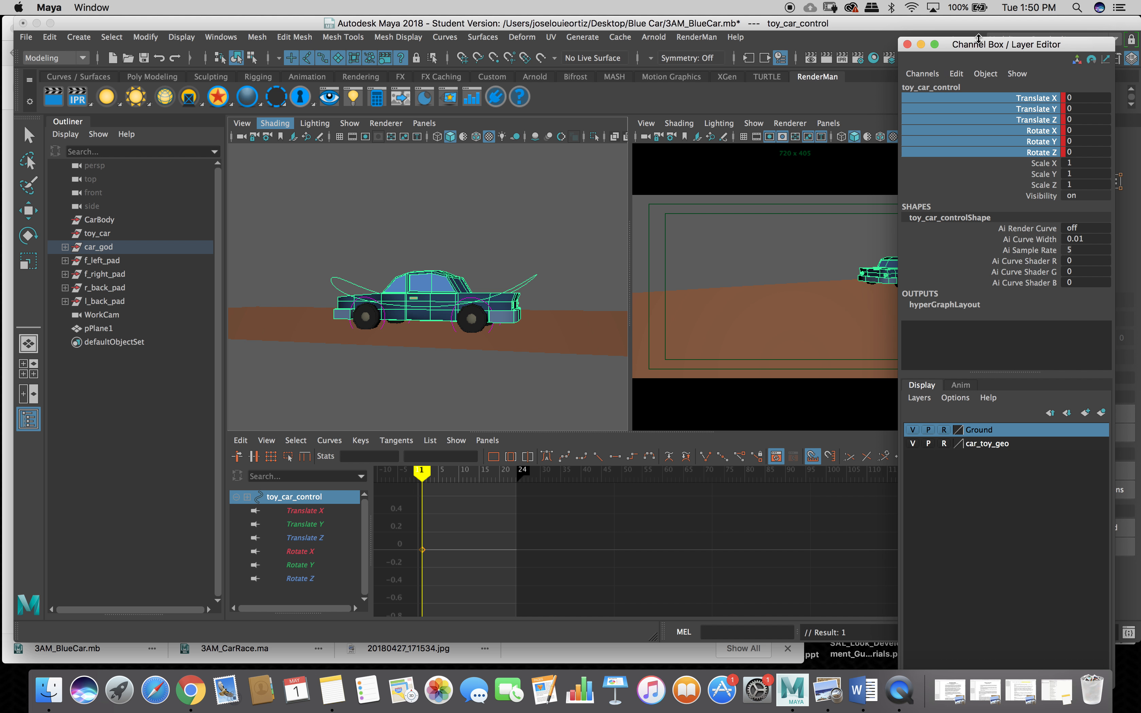
click(920, 44)
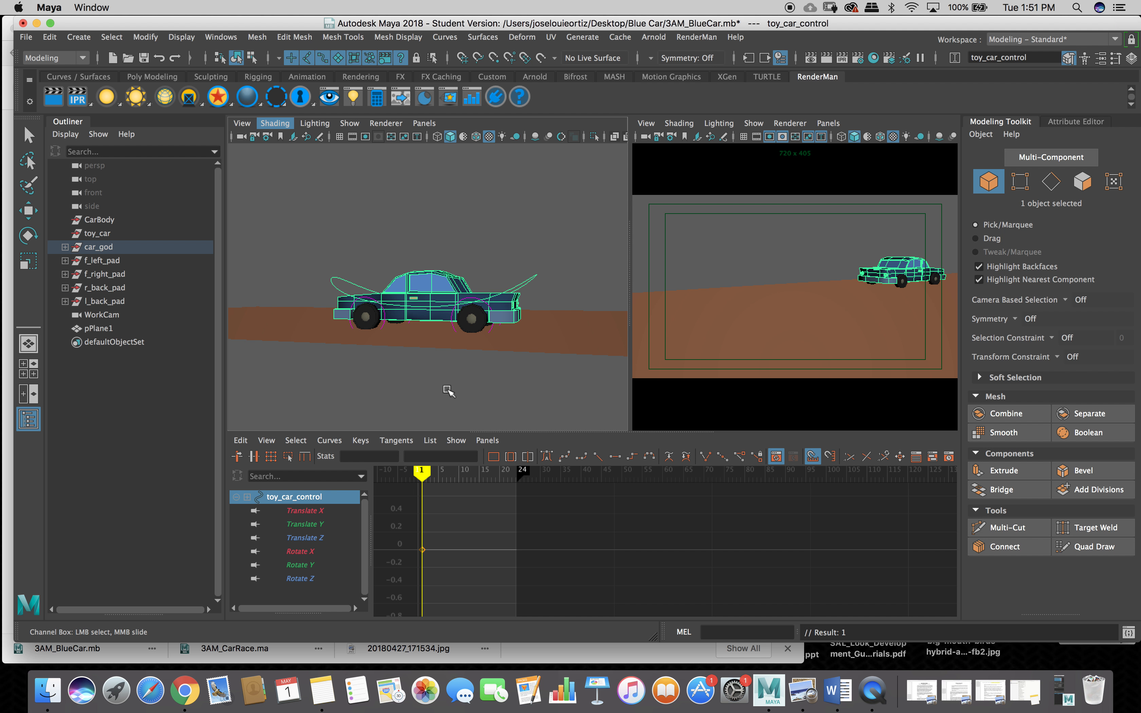
Toggle the Channel Box off and tumble to a front three-quarter view of the car.
click(1133, 62)
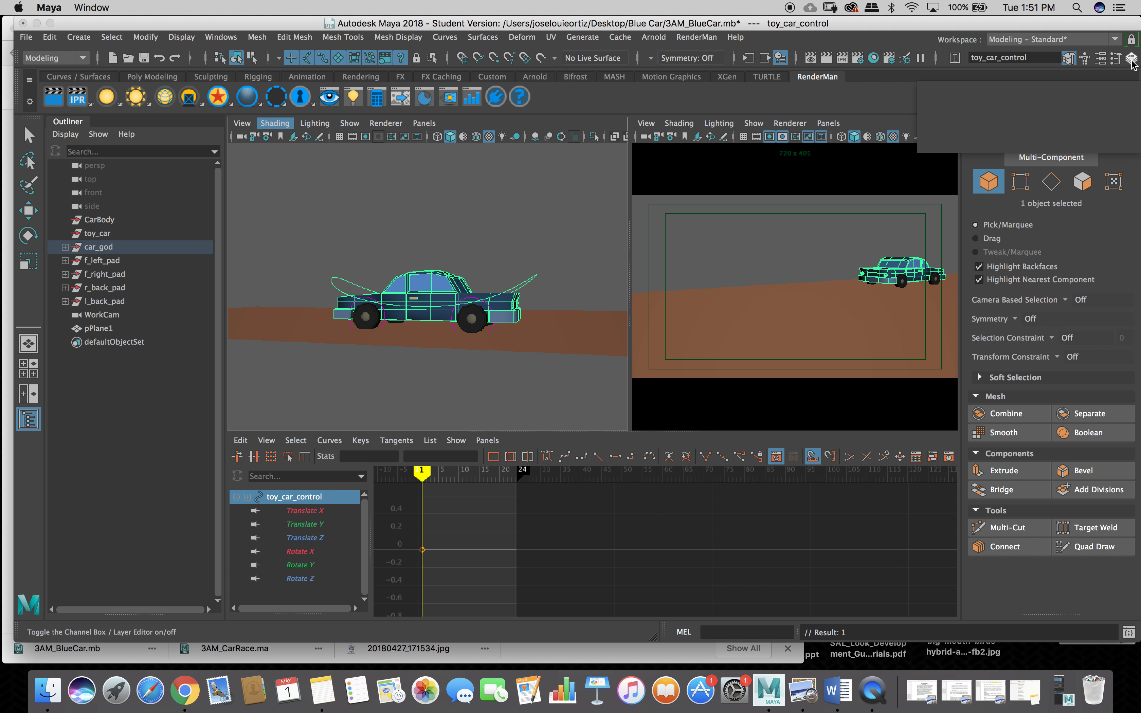
click(1133, 62)
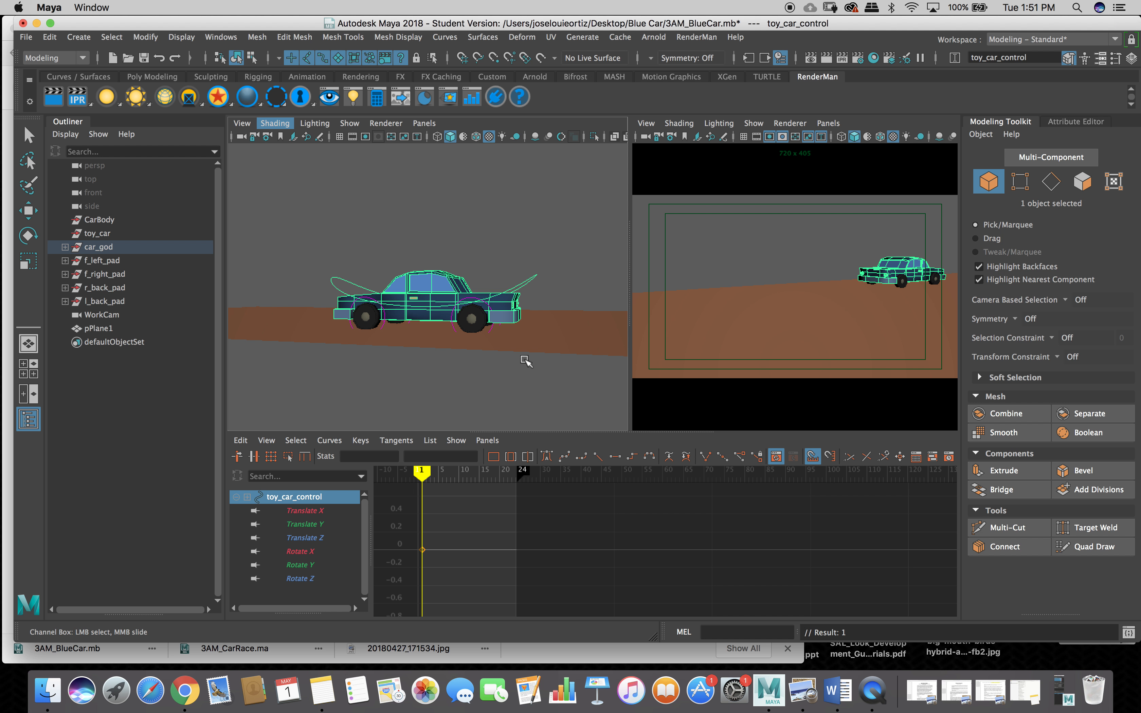
alt+drag(526, 361, 338, 373)
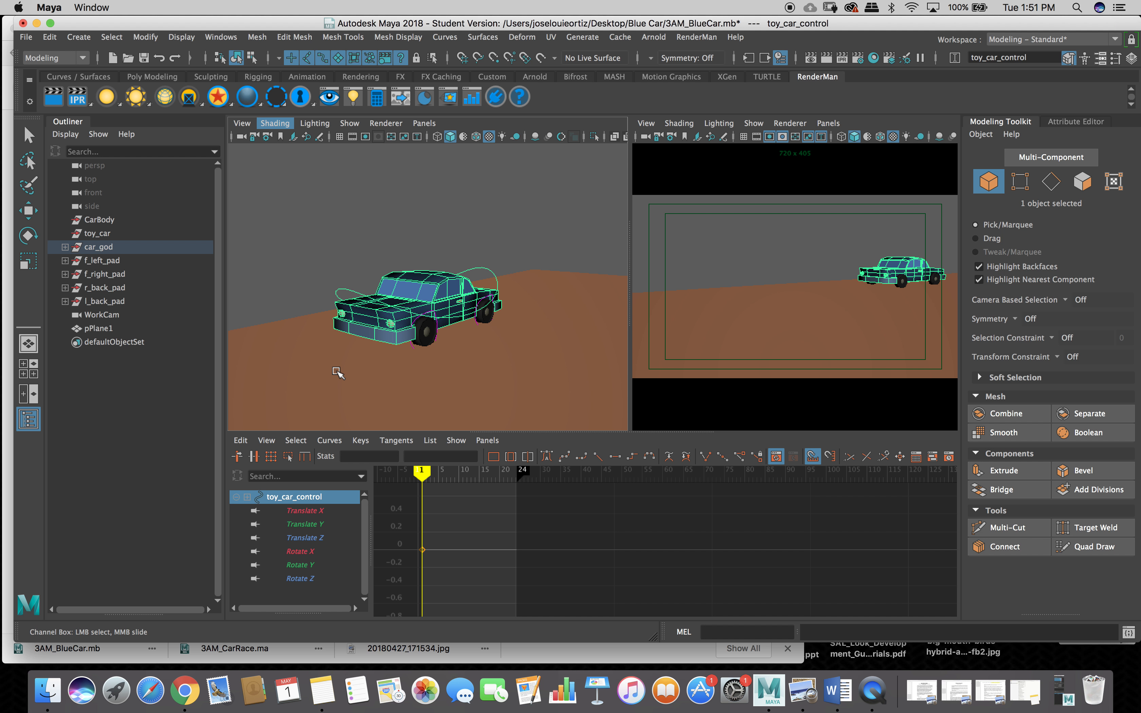
Switch to the Three Panes Split Top layout and drag the divider to widen the perspective view.
click(425, 124)
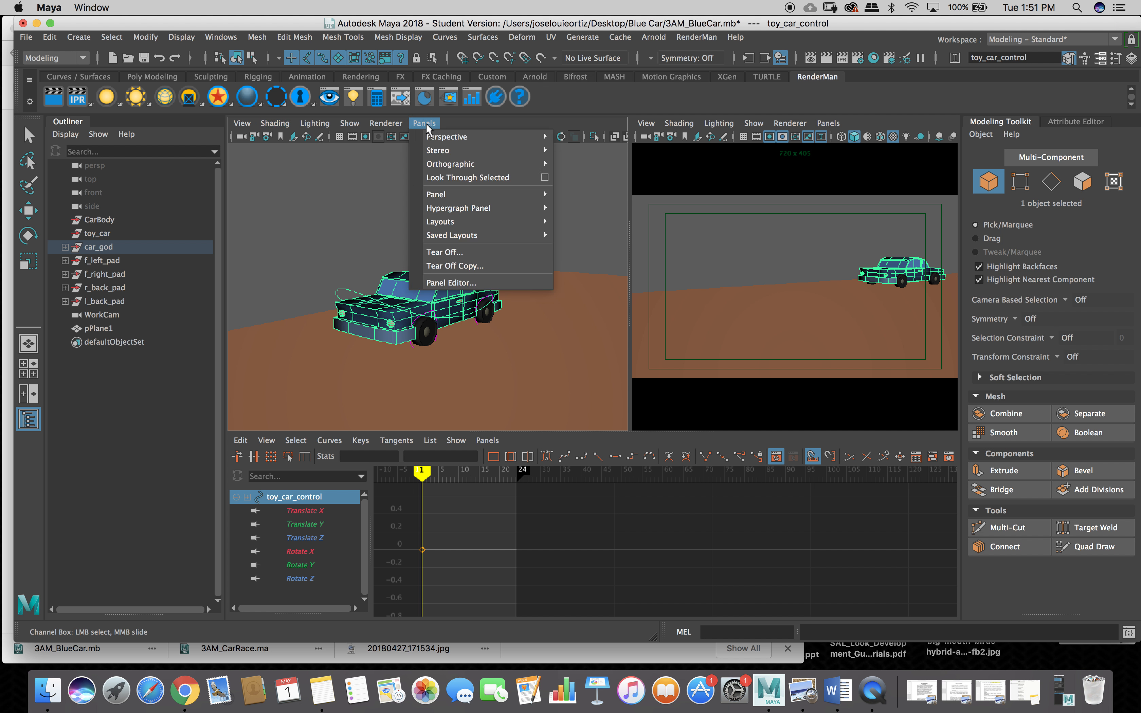
mouse_move(444, 137)
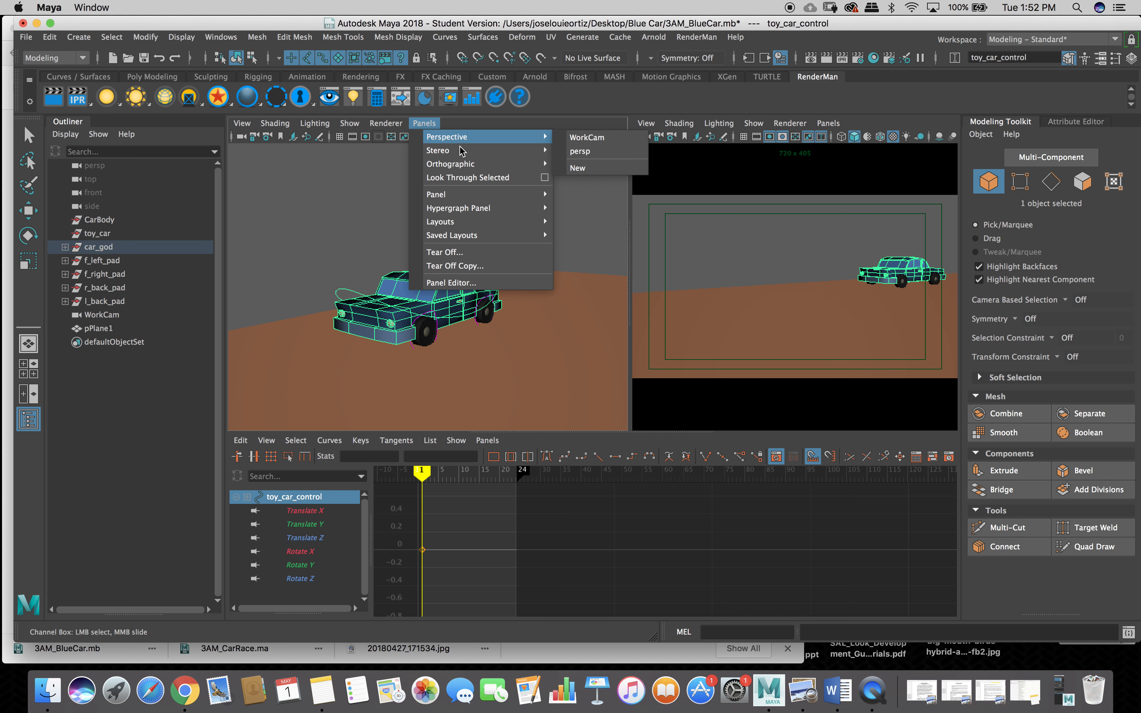
mouse_move(476, 215)
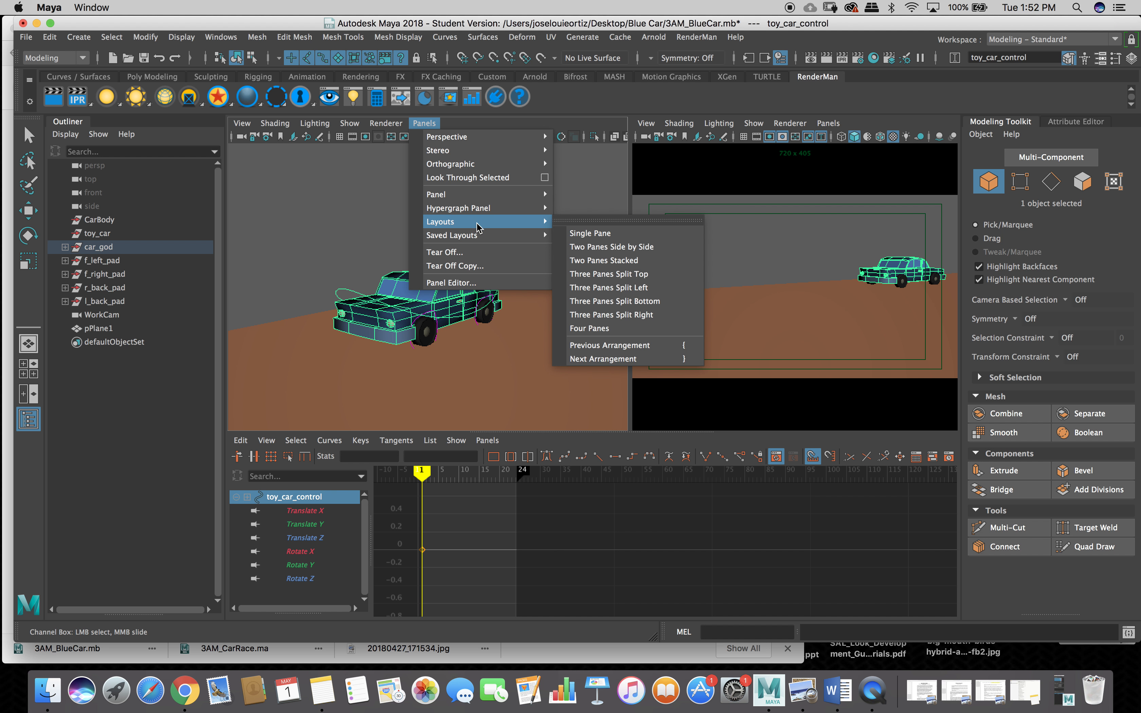
mouse_move(481, 236)
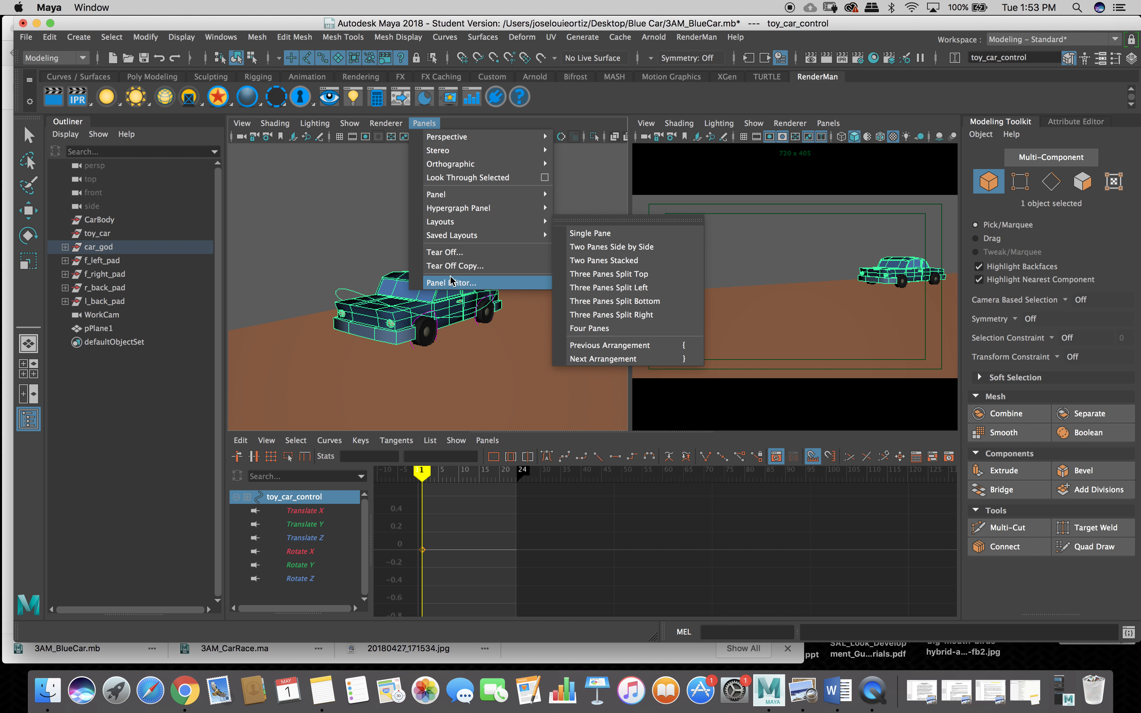
click(600, 277)
drag(633, 274, 698, 278)
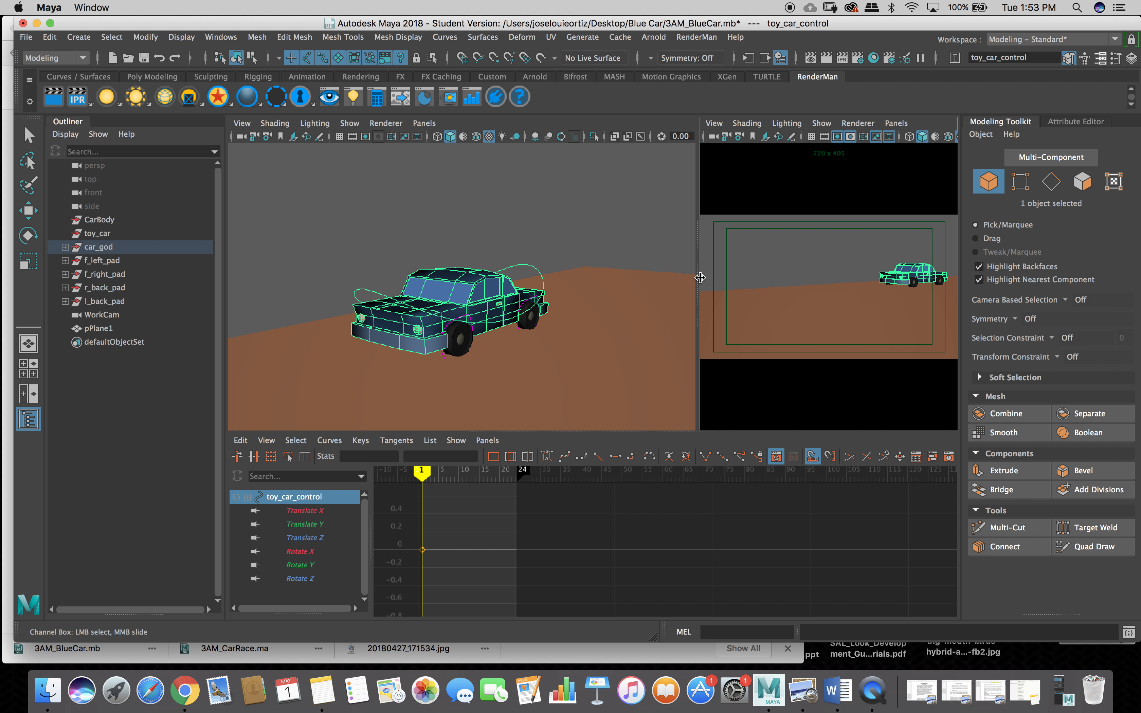
Deselect, switch to the Move tool with W, and select the toy_car_control curve.
click(360, 198)
key(w)
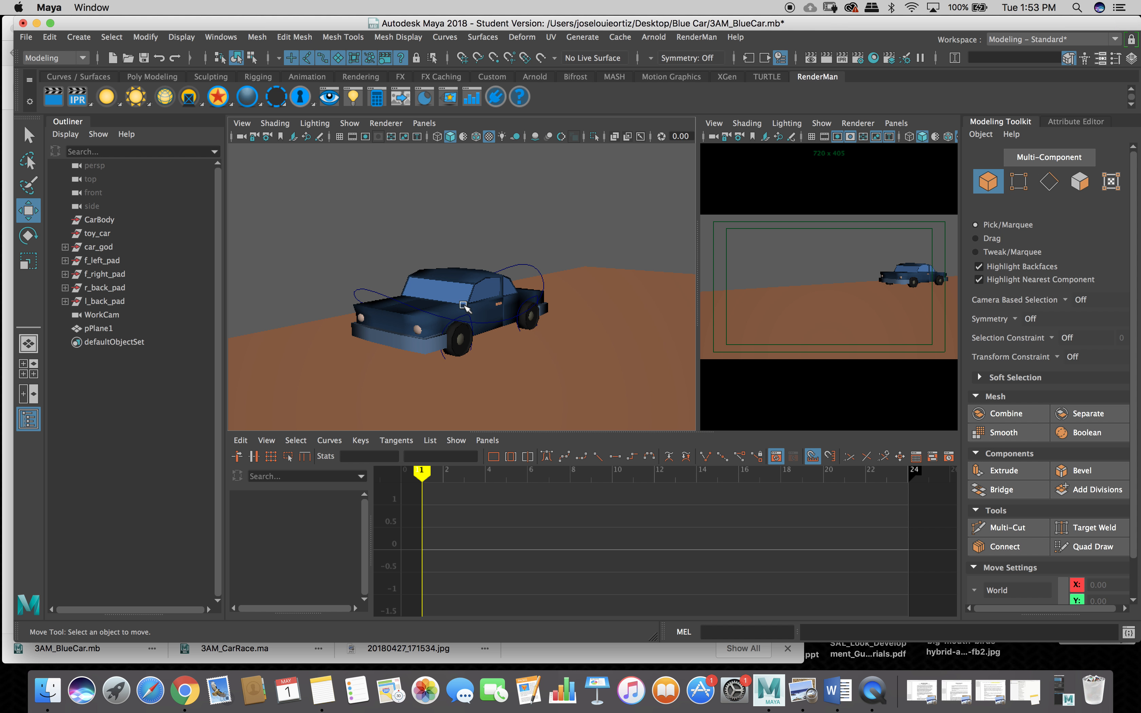
click(372, 292)
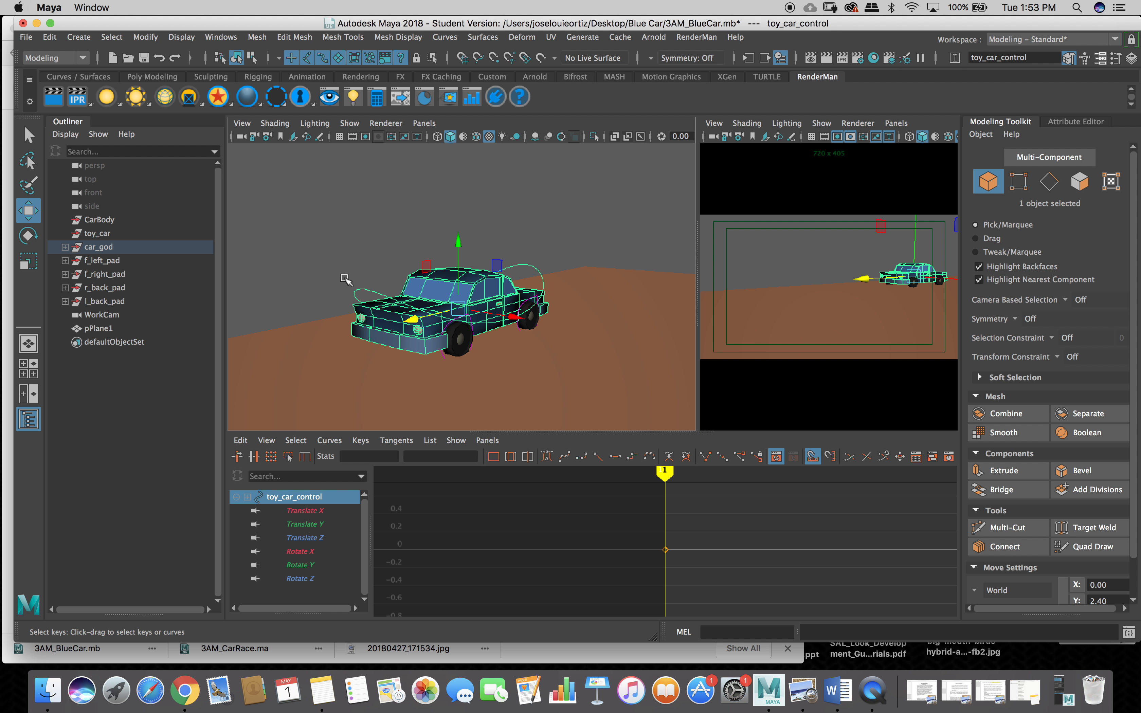
Check the right view's Panels menu, then select the WorkCam camera it looks through.
click(896, 124)
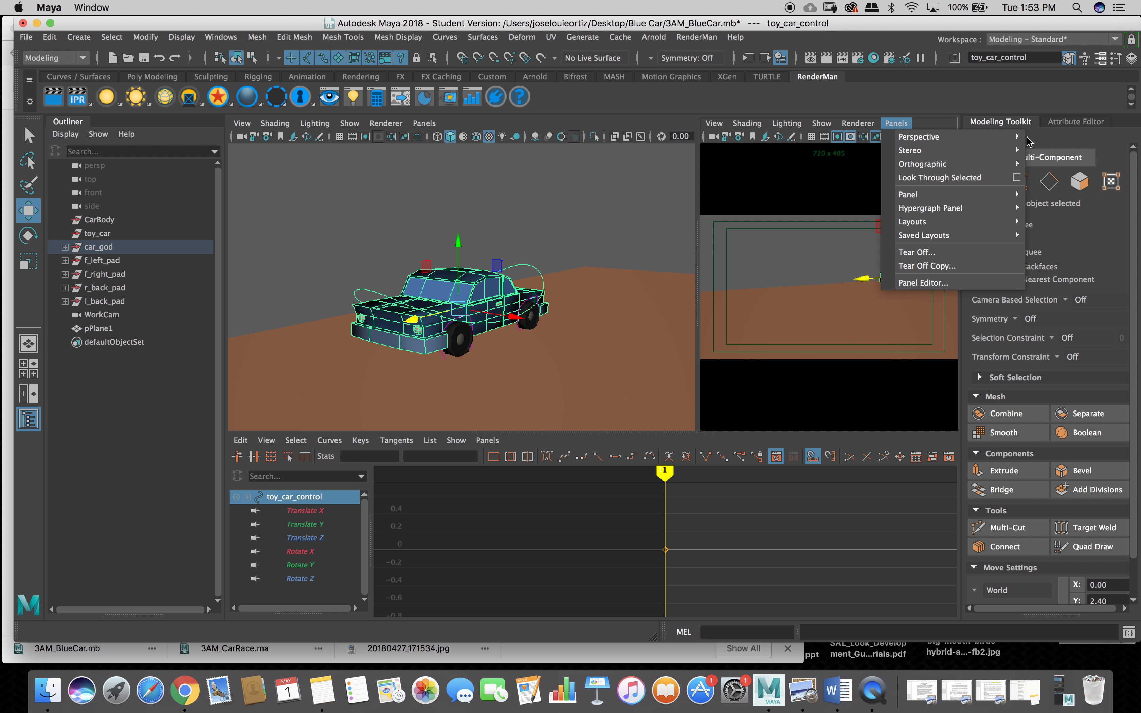
mouse_move(1019, 138)
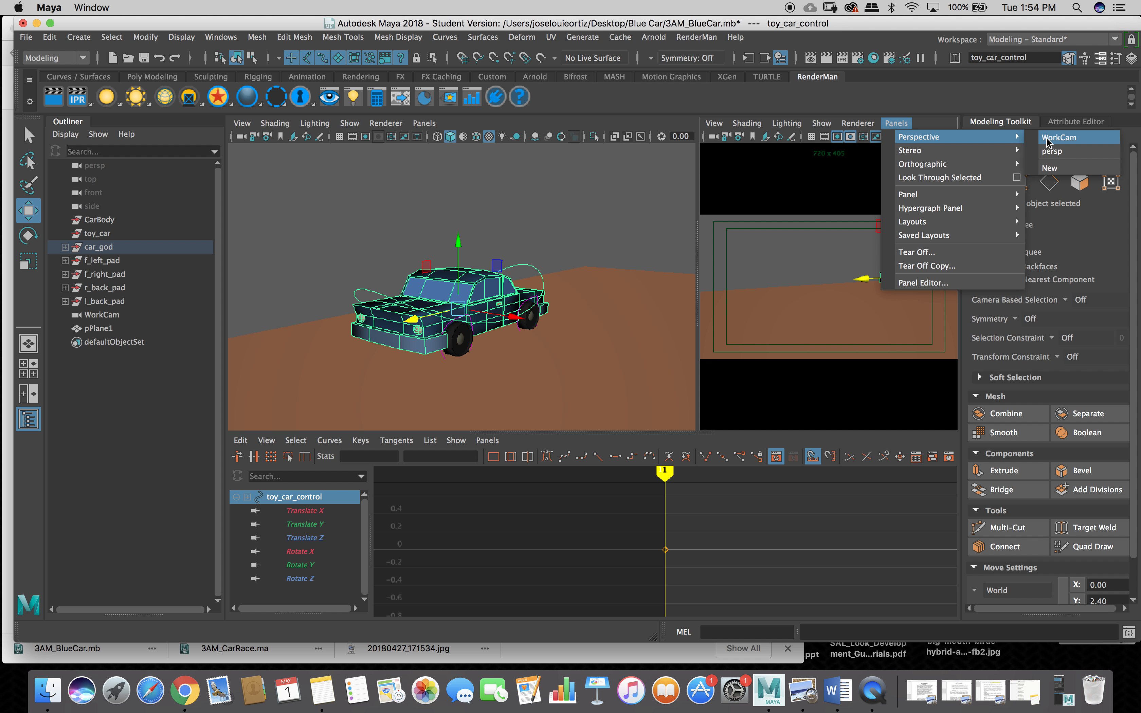
mouse_move(938, 222)
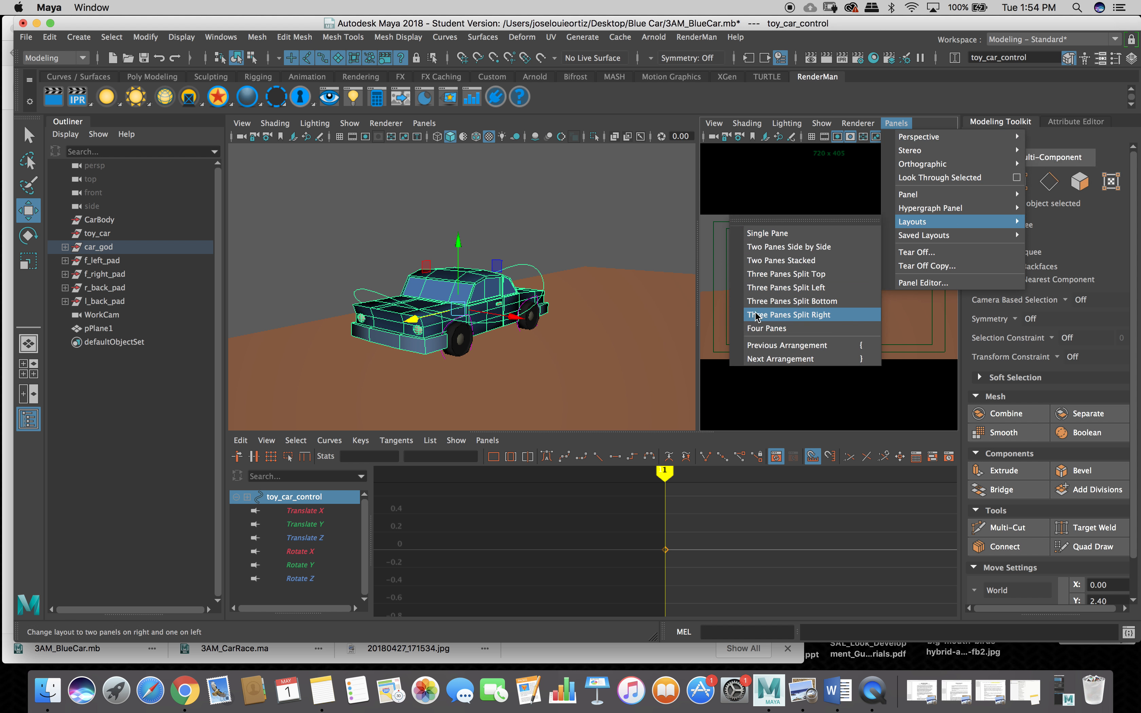
click(736, 191)
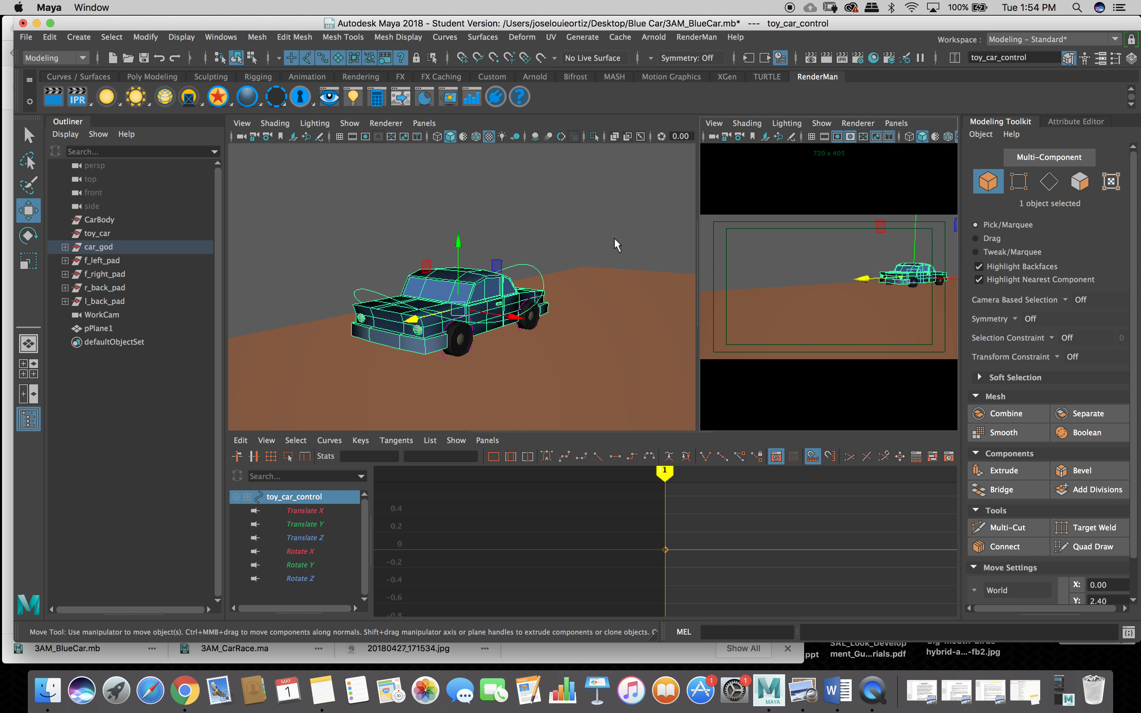
click(714, 139)
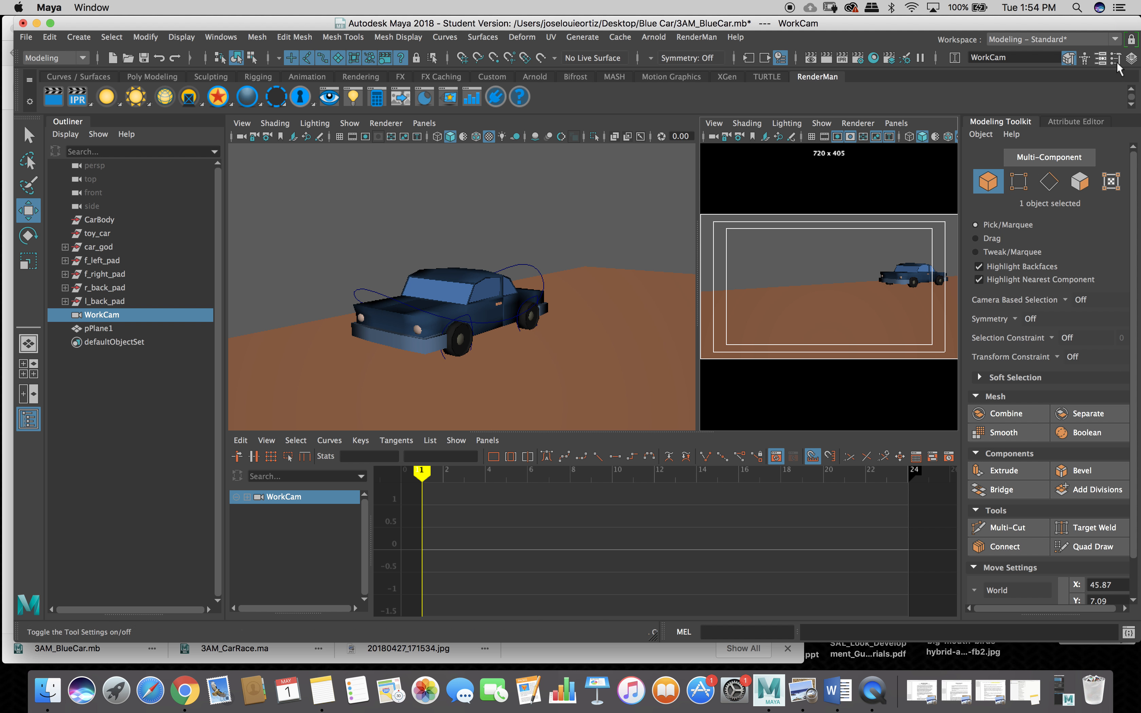
Show and close WorkCam's Channel Box, then open View > Camera Settings in the WorkCam panel.
click(1131, 58)
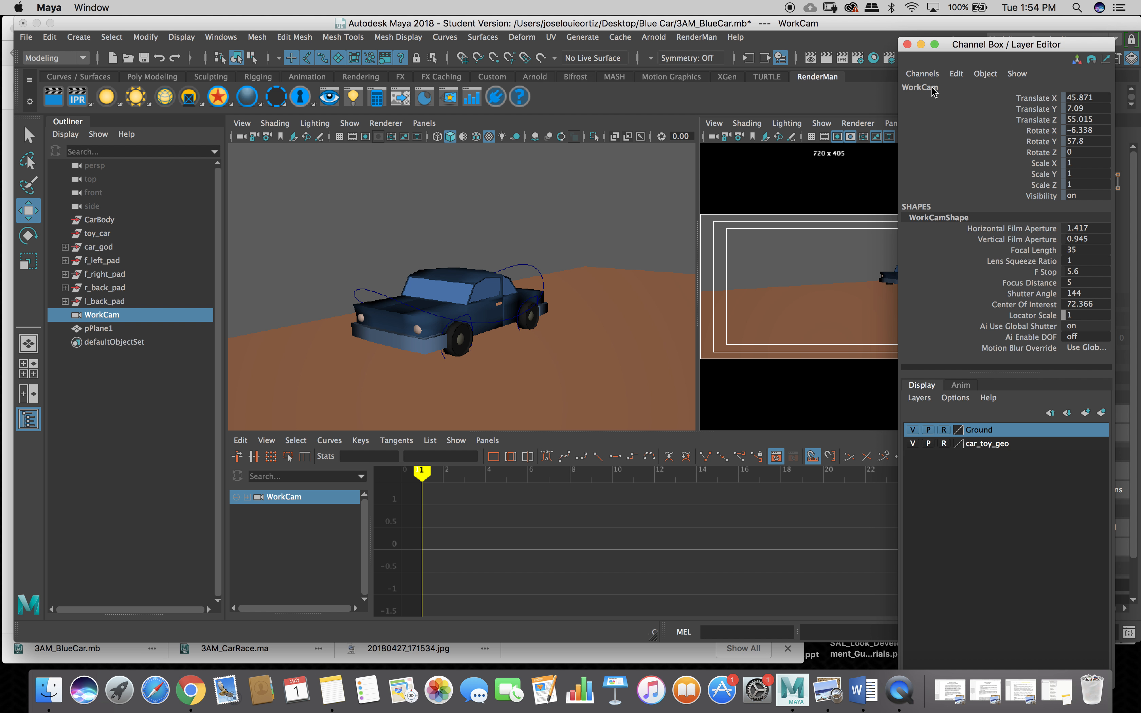
click(907, 45)
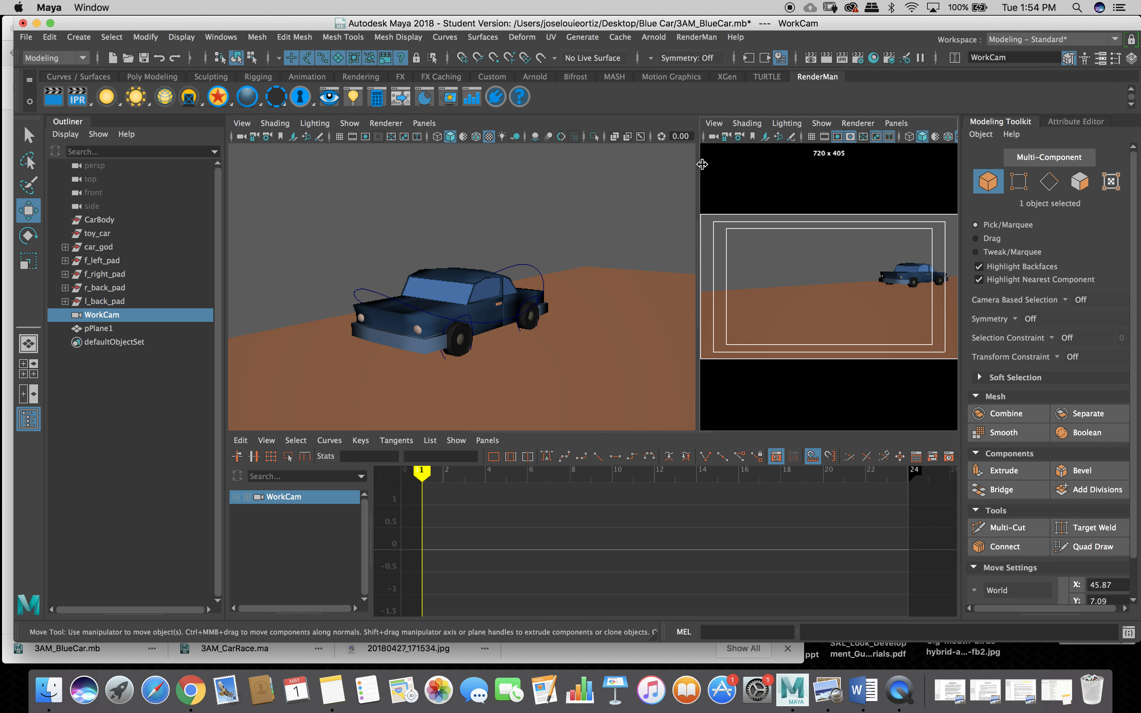
click(714, 124)
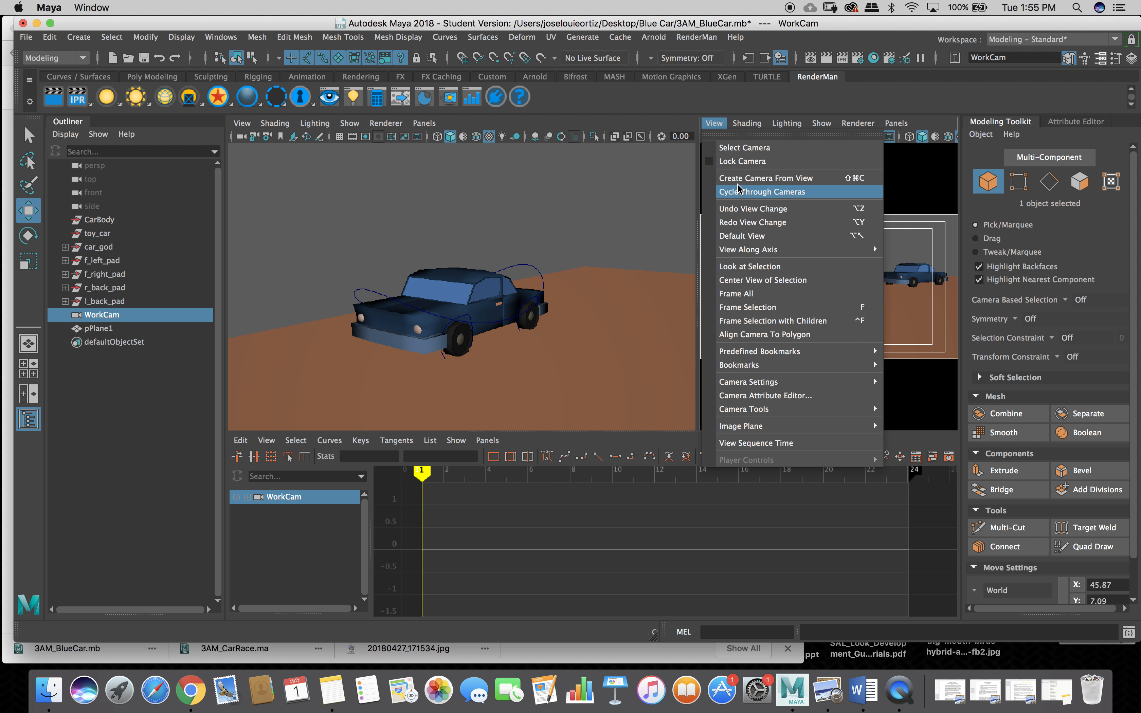
mouse_move(761, 252)
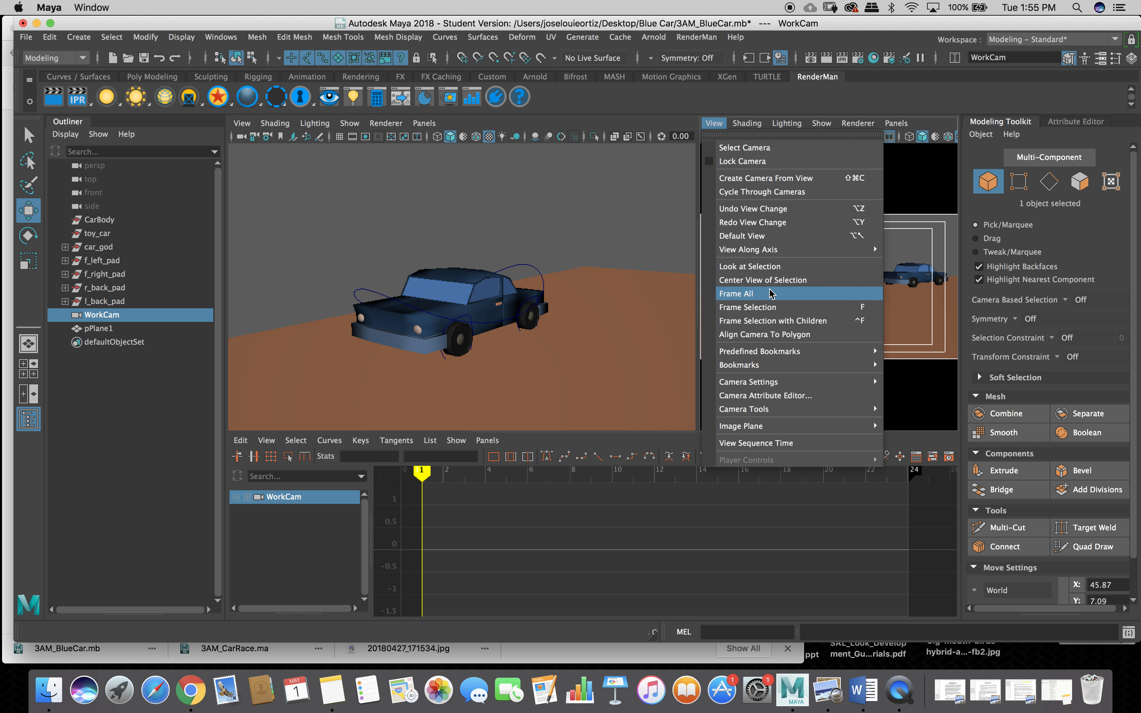
mouse_move(798, 382)
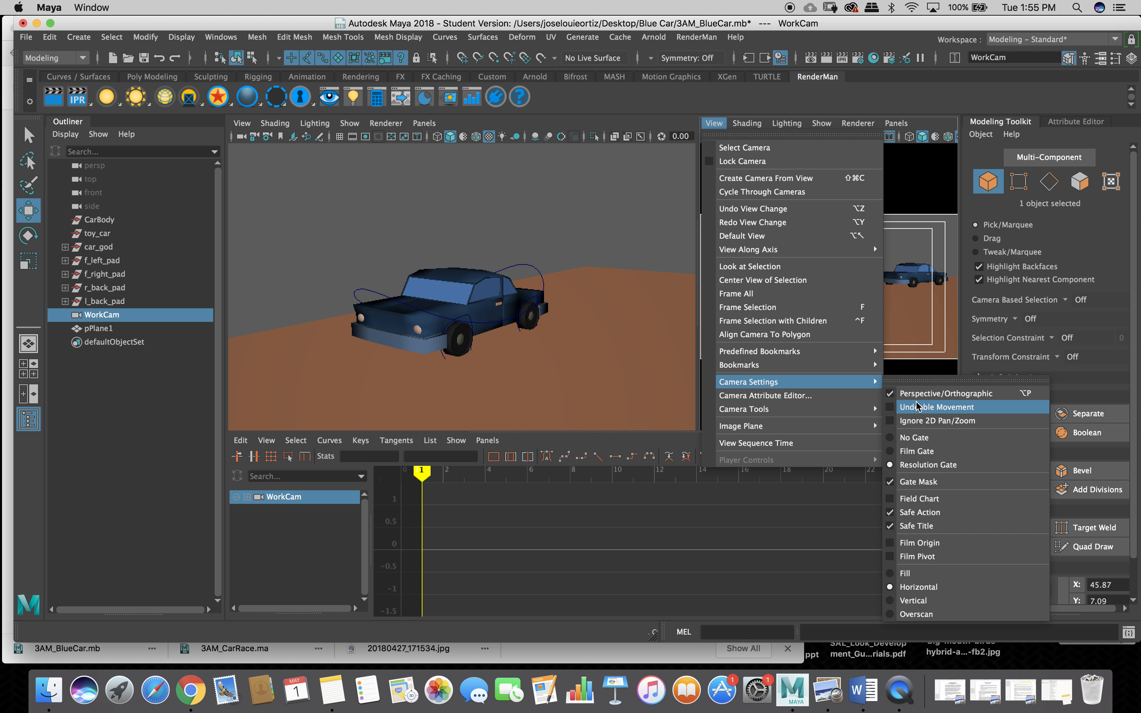
Tear off Camera Settings into a floating window, move it aside, review the gate options, and close it.
click(918, 382)
drag(918, 378, 873, 189)
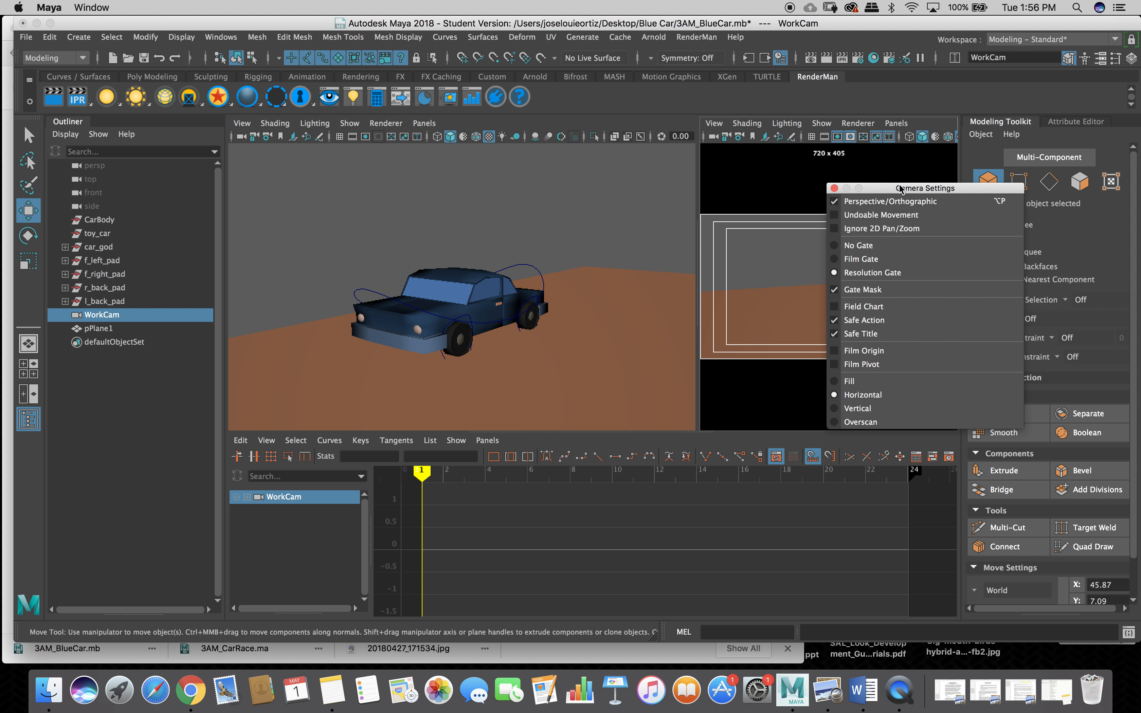
click(834, 188)
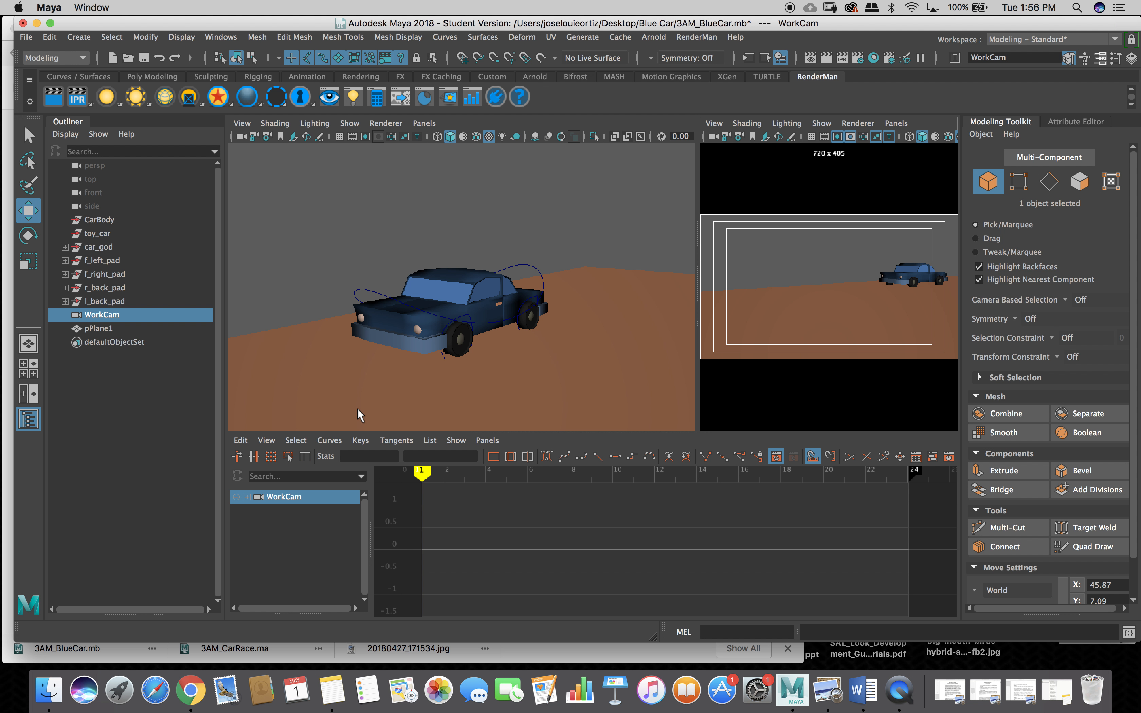
click(486, 441)
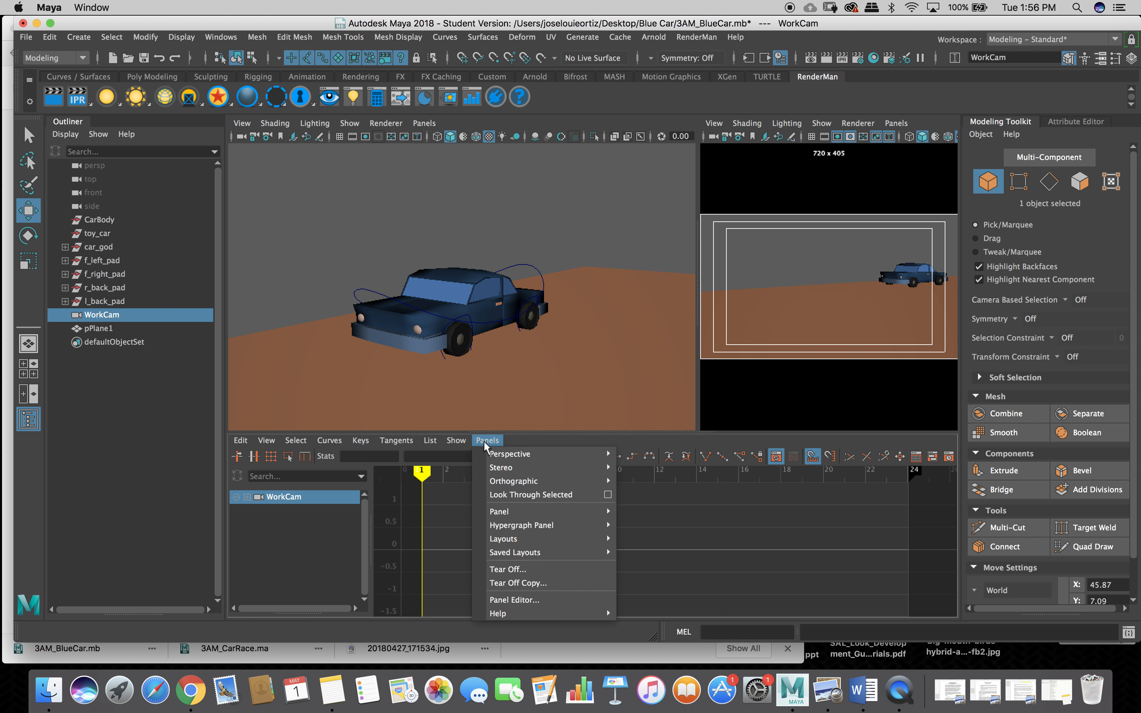
mouse_move(502, 456)
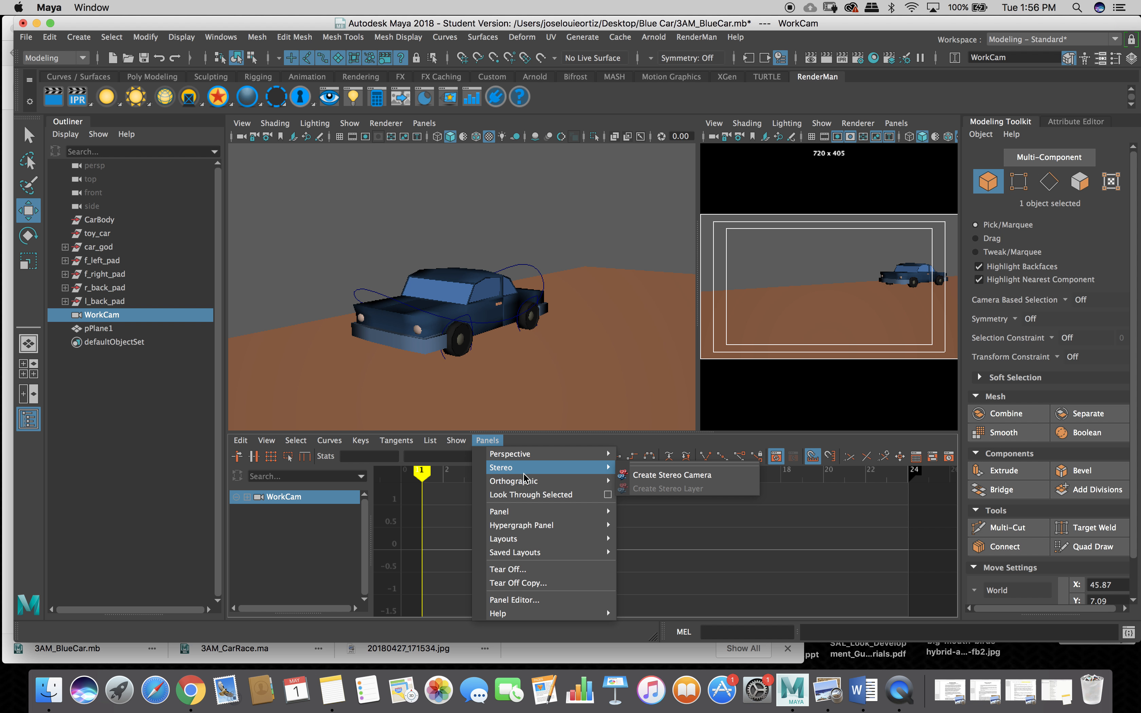
mouse_move(535, 515)
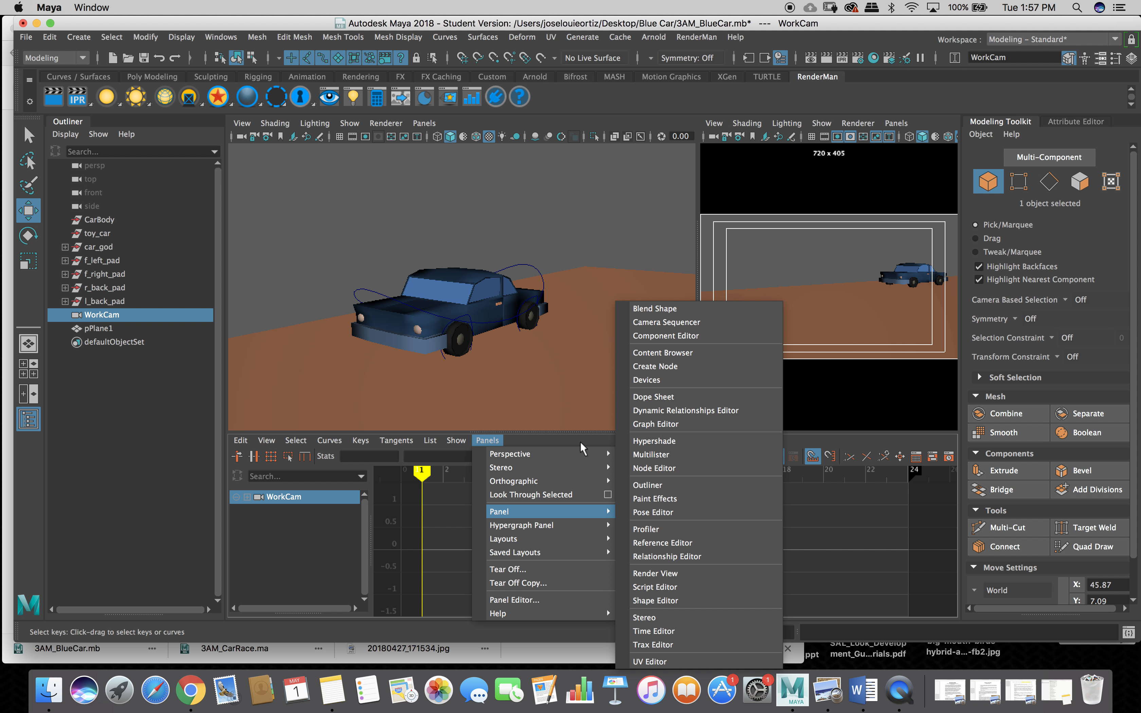
click(346, 273)
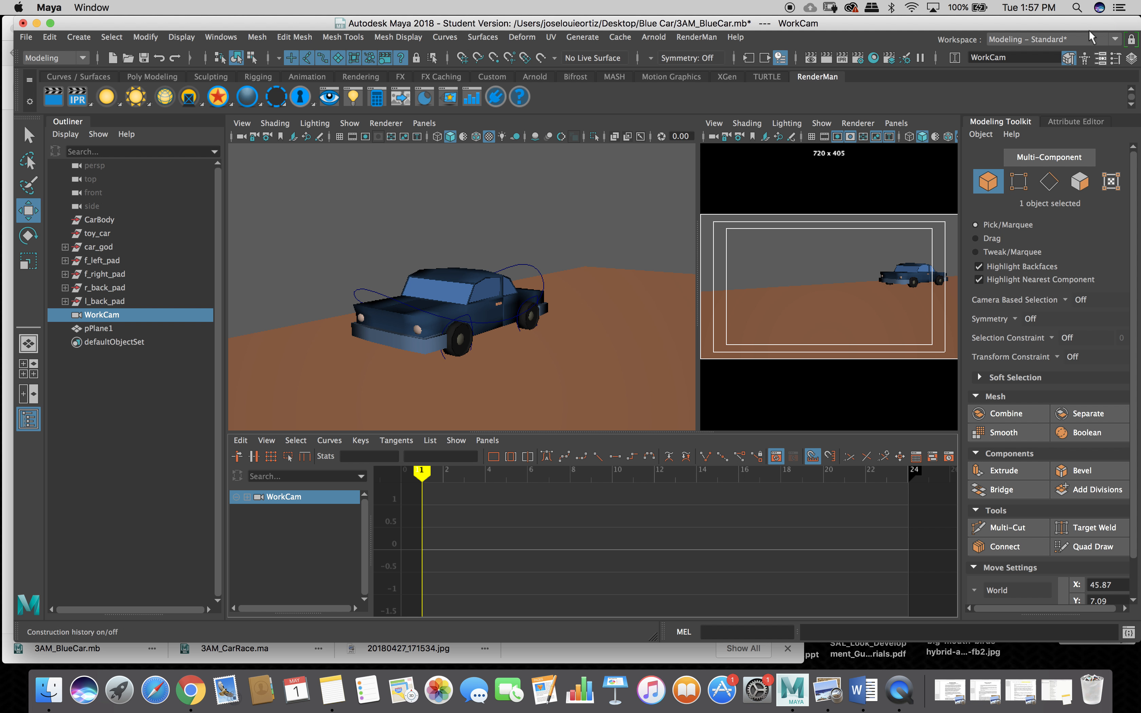
Switch to the Maya Classic workspace, restore the multi-view layout, and make the WorkCam panel active.
click(1115, 40)
click(1081, 55)
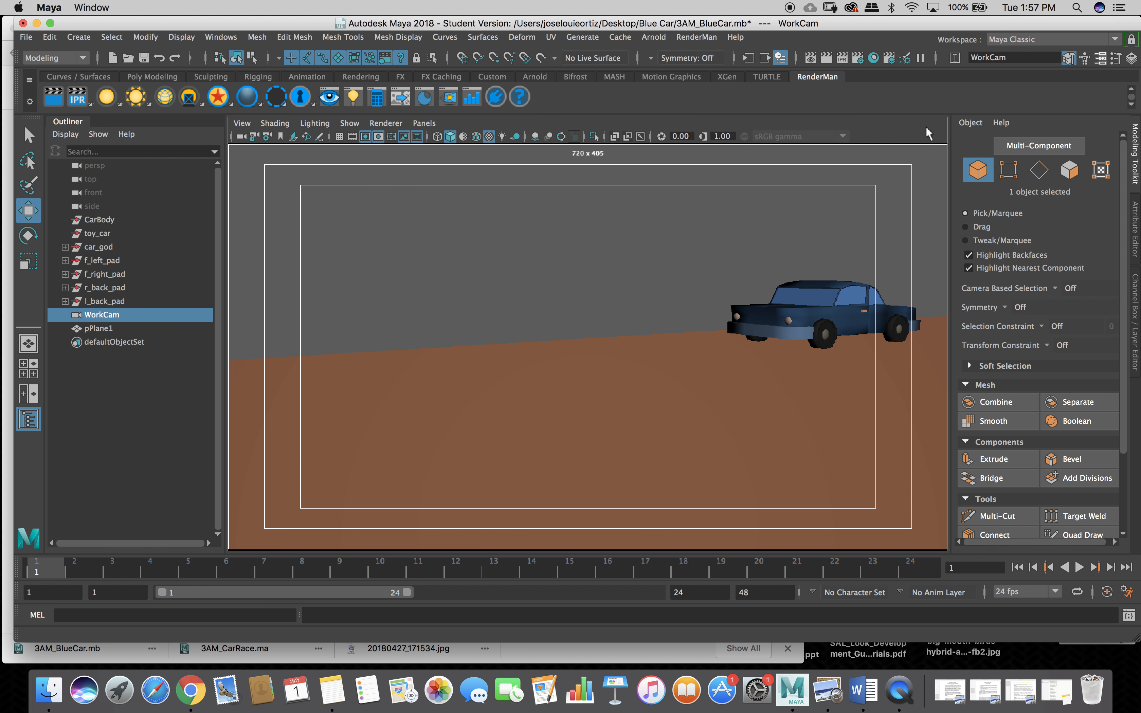
key(space)
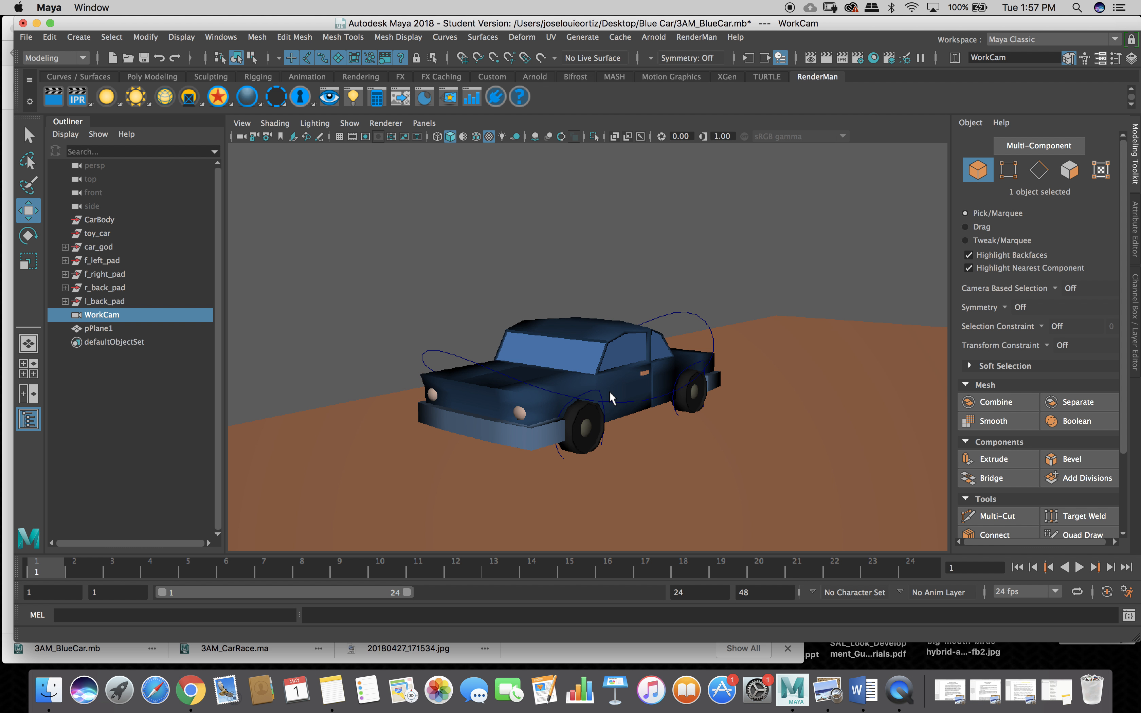
key(space)
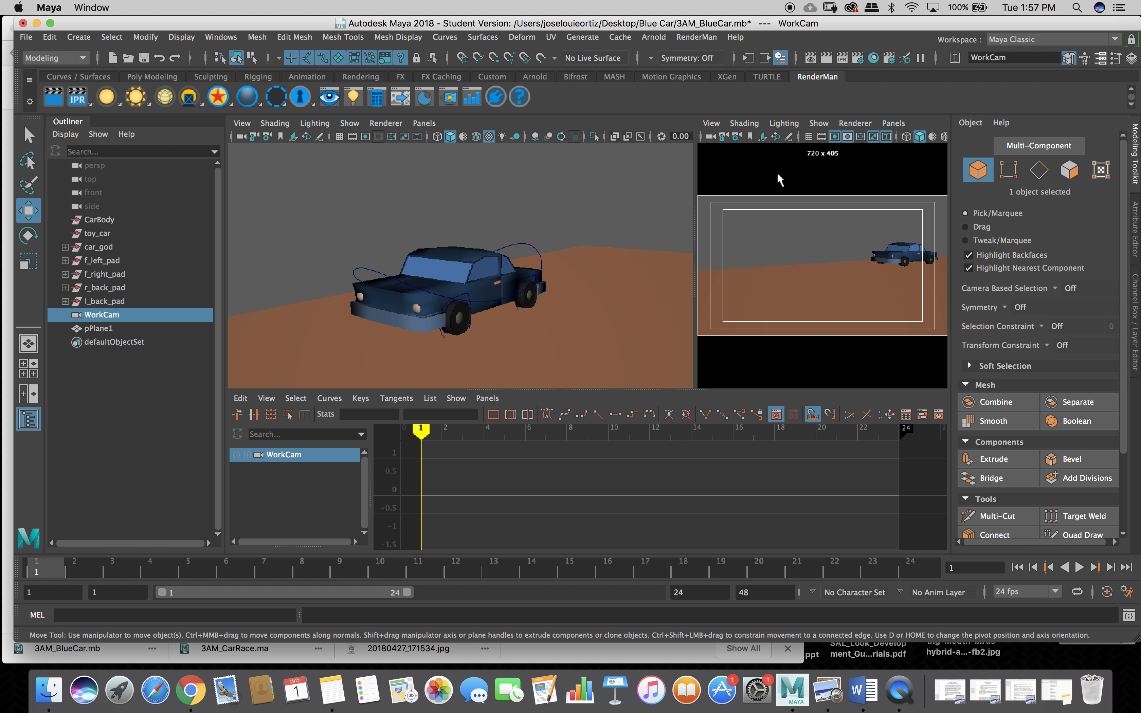
click(814, 154)
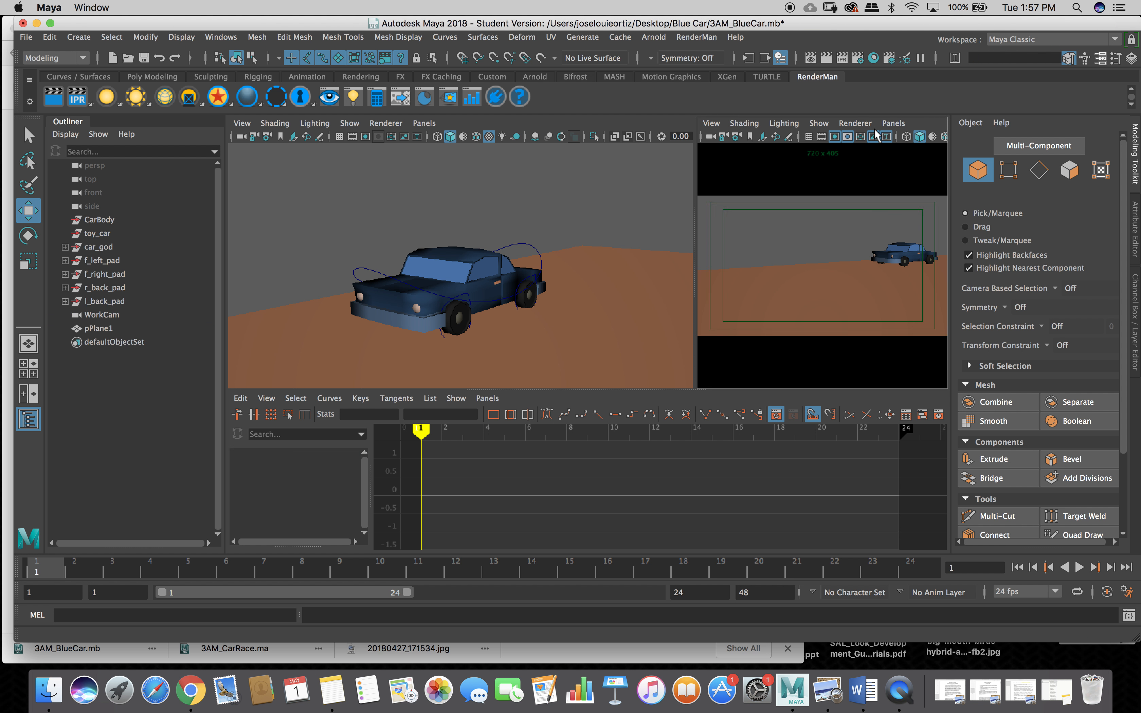
click(893, 124)
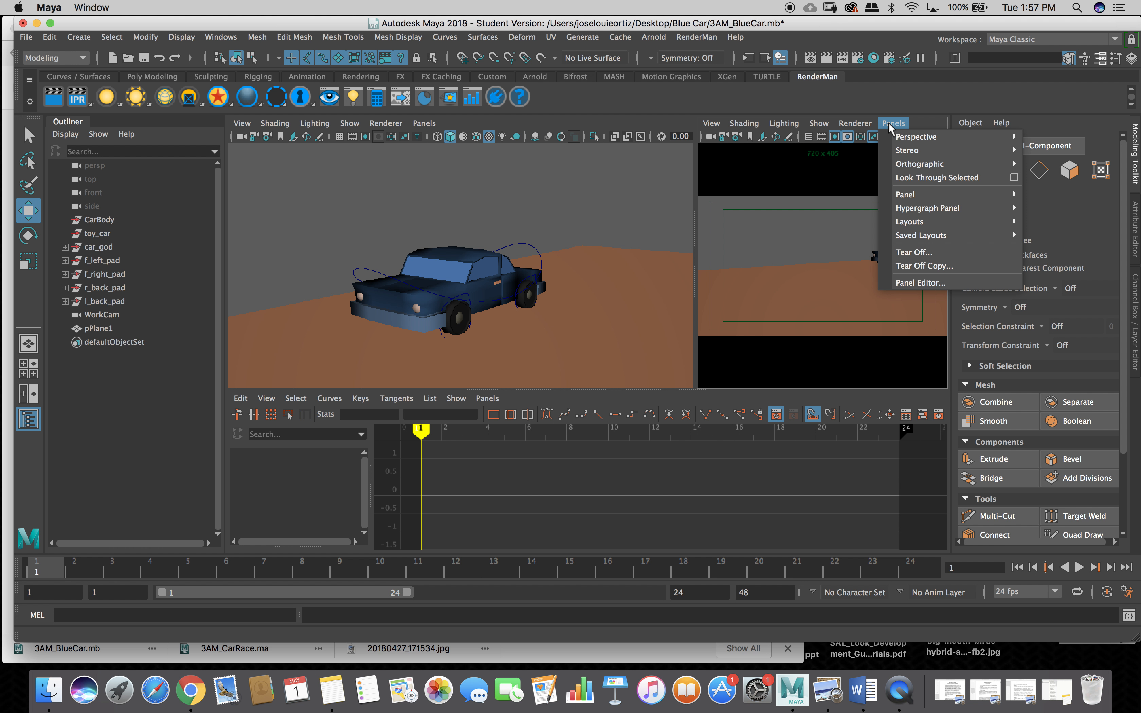
Dismiss the camera view menu and tumble the perspective view to a side-on look at the car.
mouse_move(705, 124)
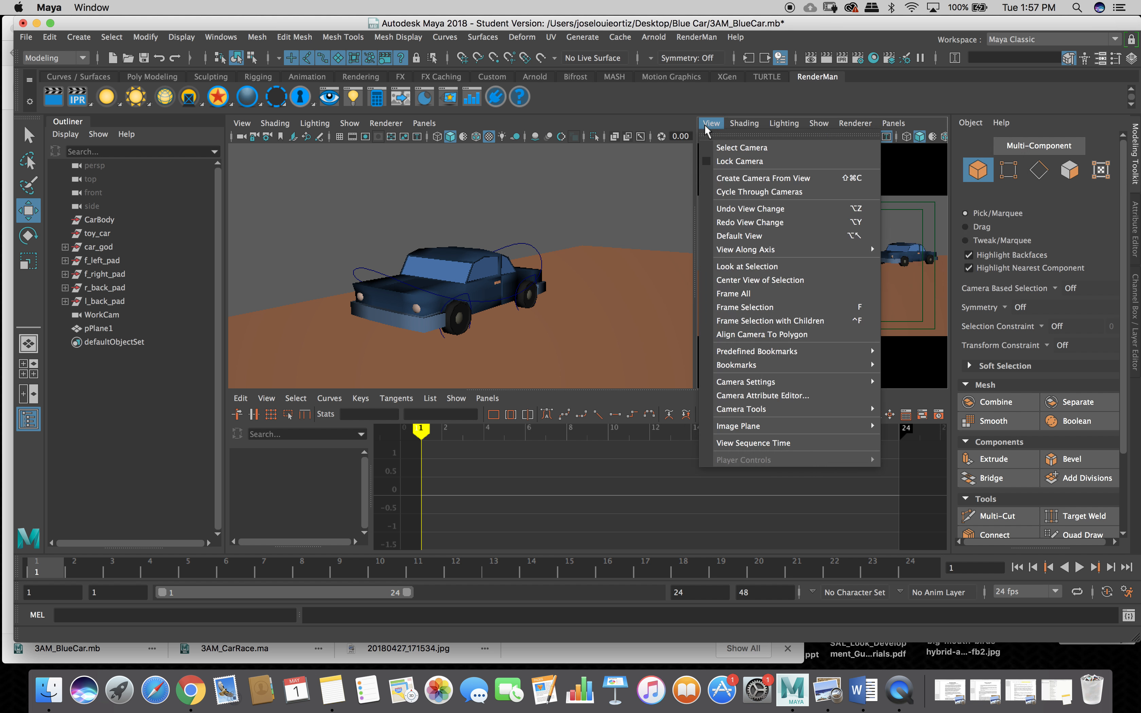
click(676, 216)
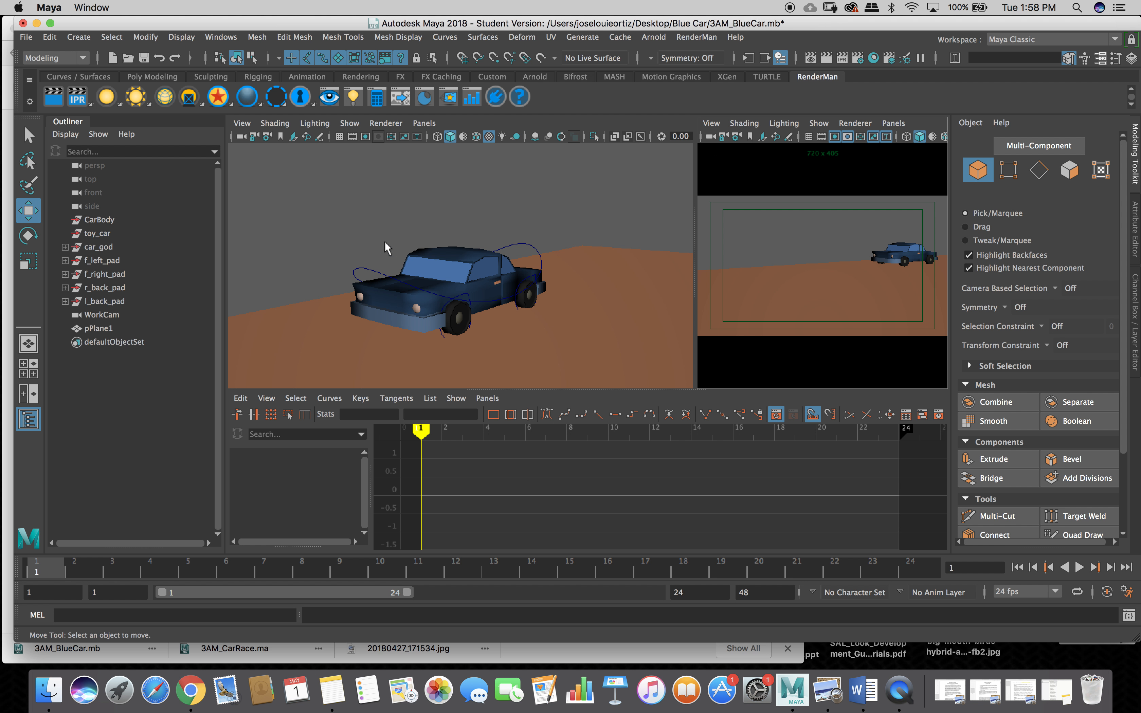
alt+drag(385, 241, 357, 239)
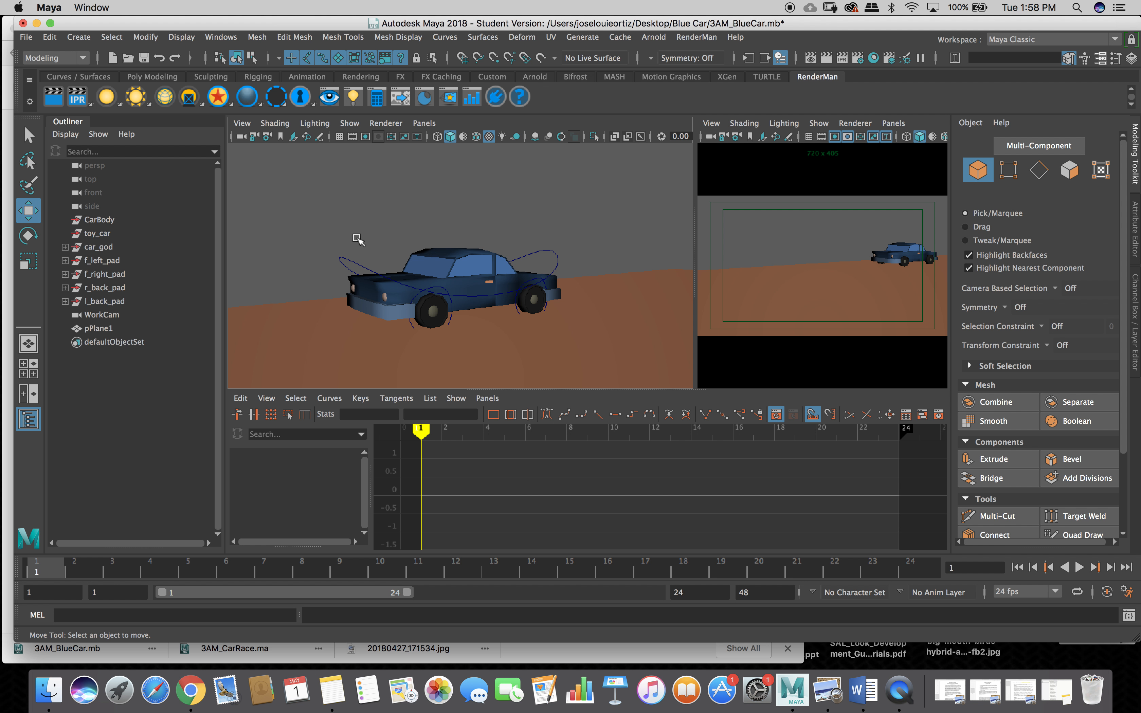
Select toy_car_control, resize the Maya window to reveal the status line, then deselect the control.
click(359, 264)
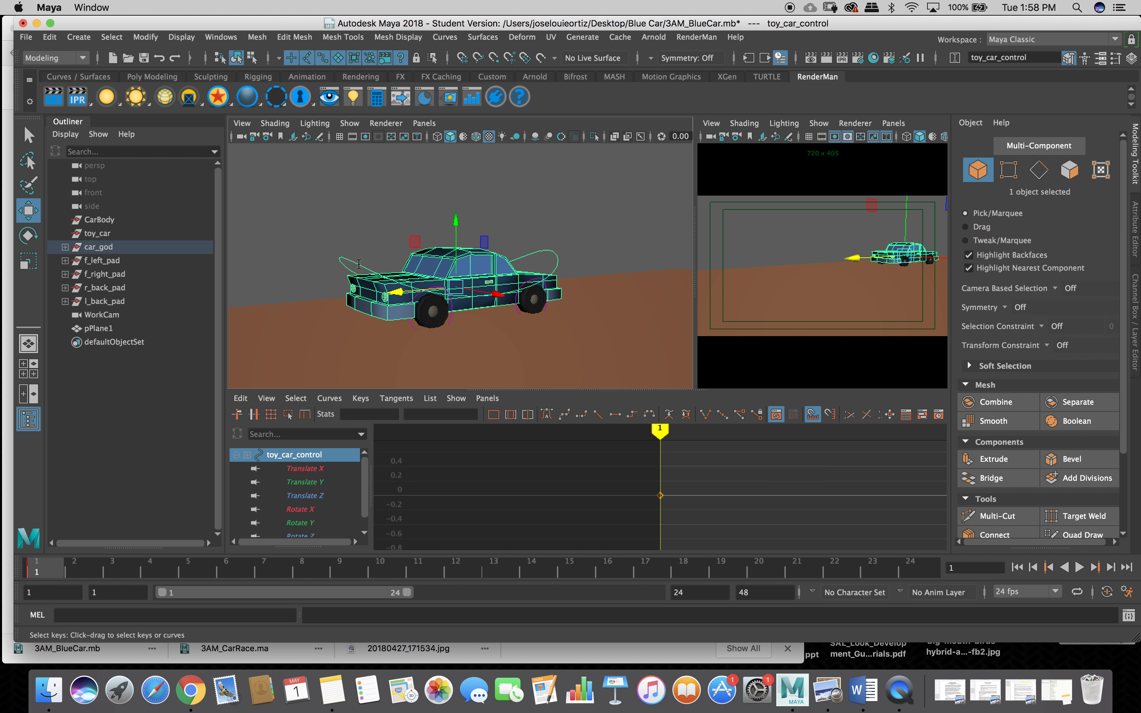
drag(364, 489, 365, 513)
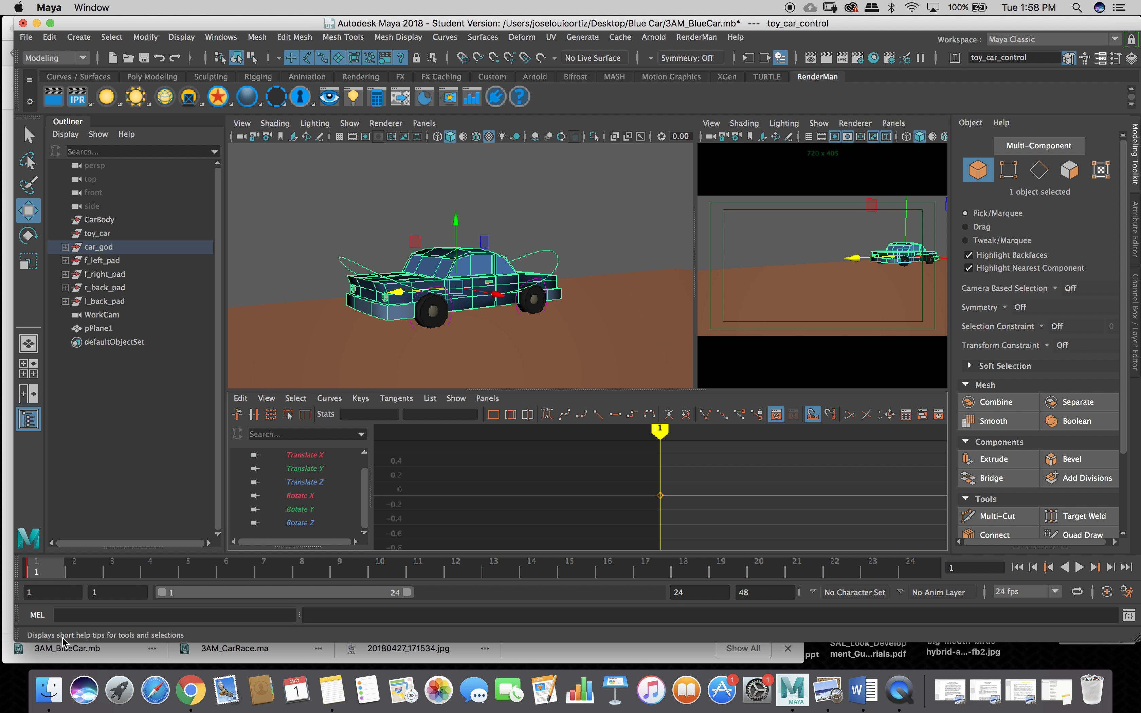
drag(217, 645, 218, 685)
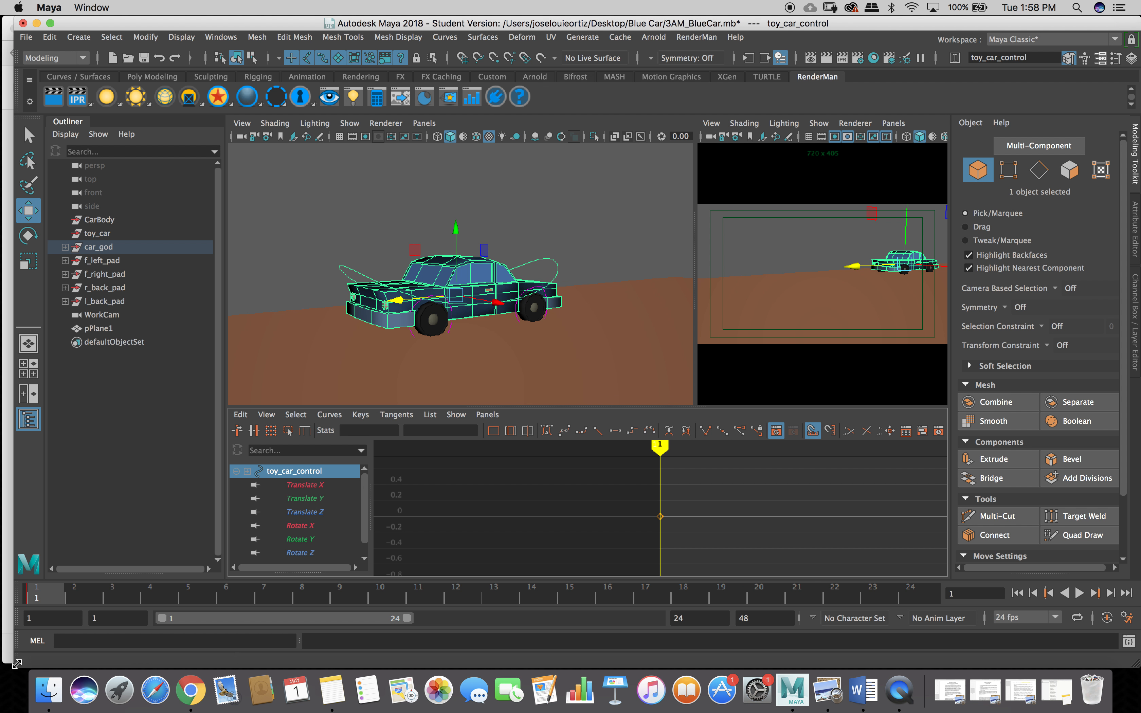
drag(14, 663, 2, 669)
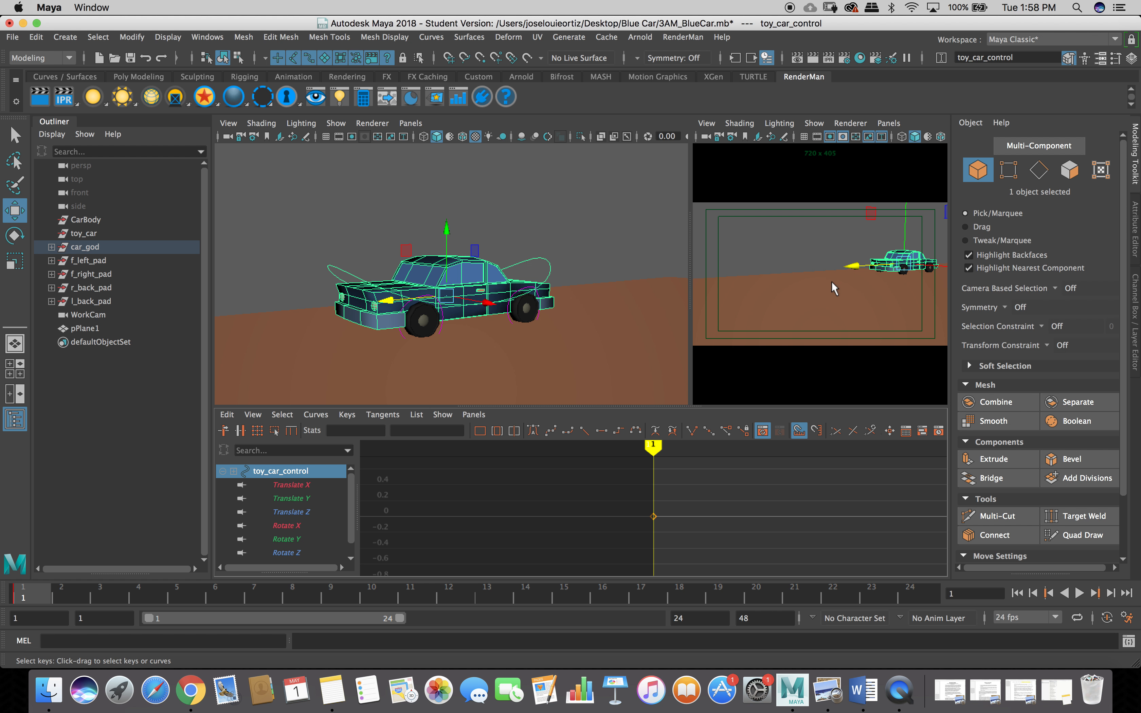
click(804, 253)
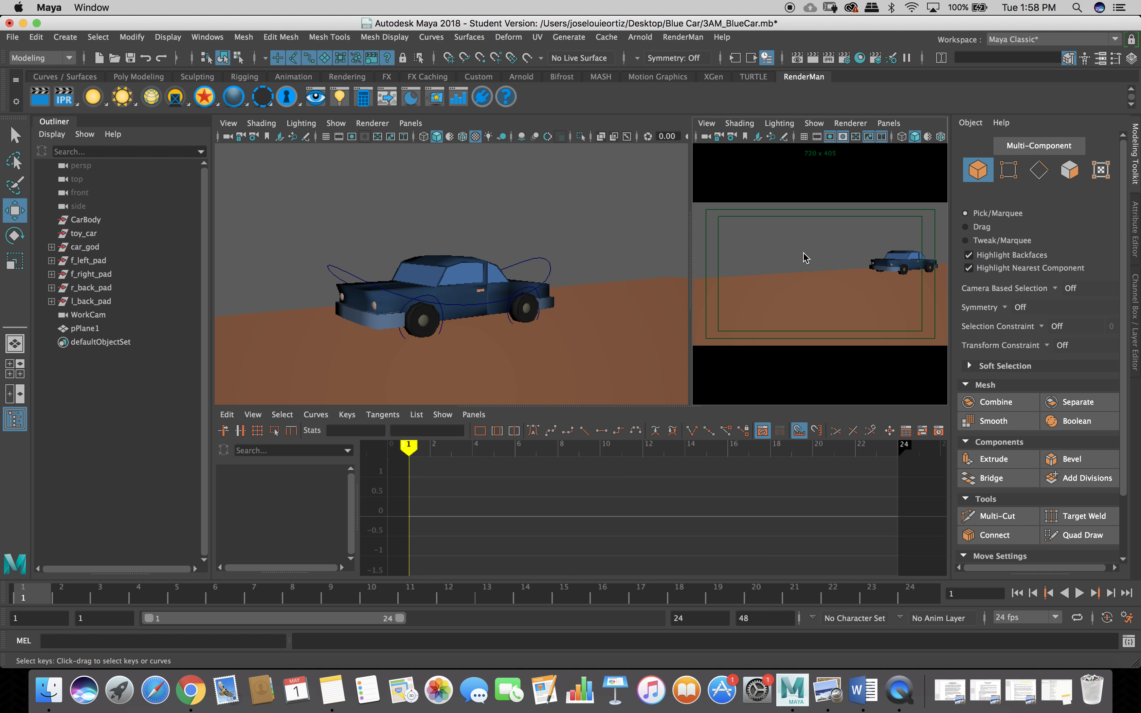
Maximize the gated WorkCam view so it fills the whole panel area.
key(space)
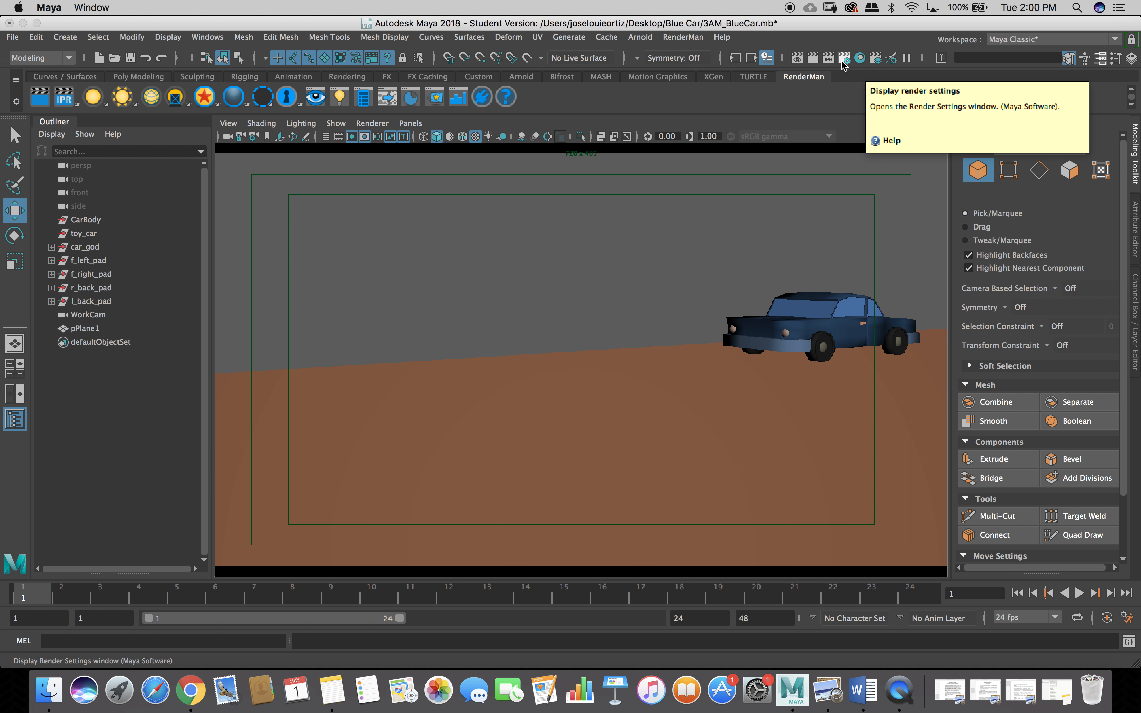
Open Render Settings, enlarge it, confirm WorkCam as the renderable camera, and move the window aside.
click(843, 65)
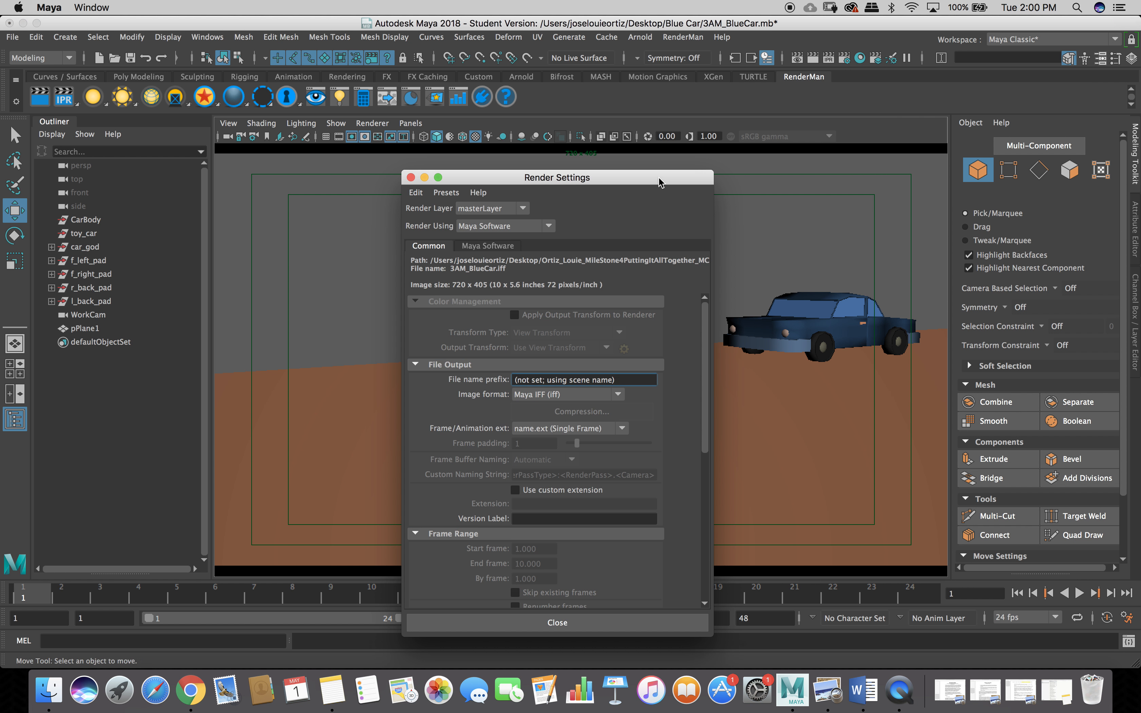
drag(657, 171, 767, 85)
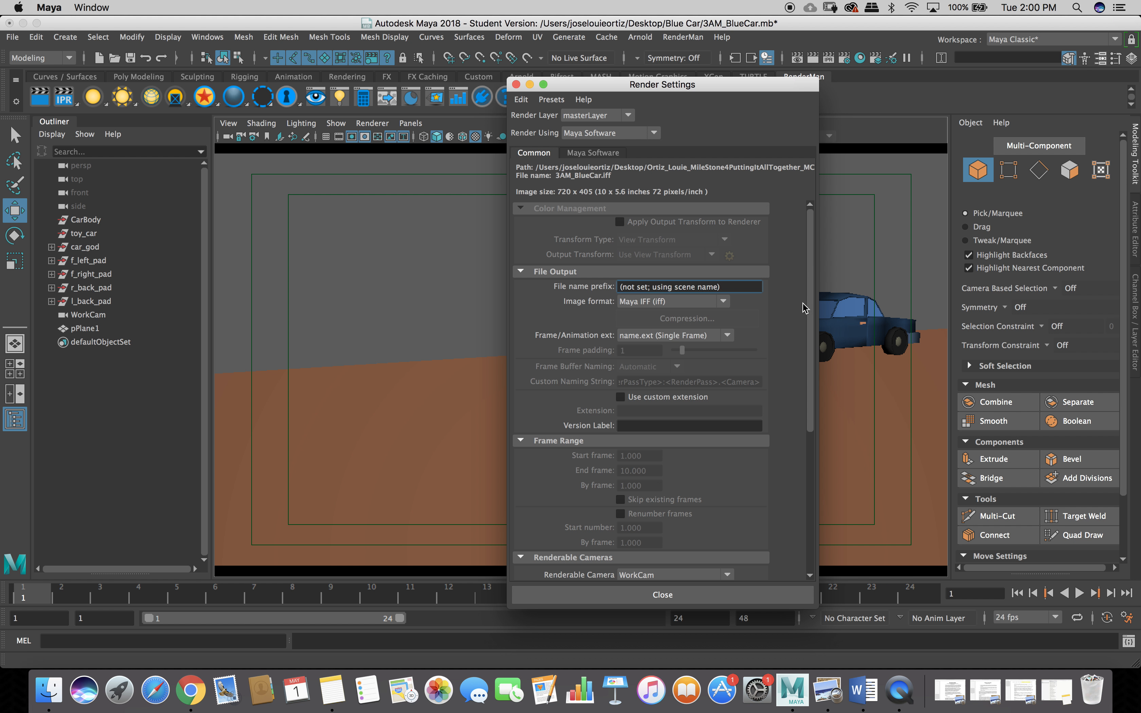
drag(811, 318, 807, 475)
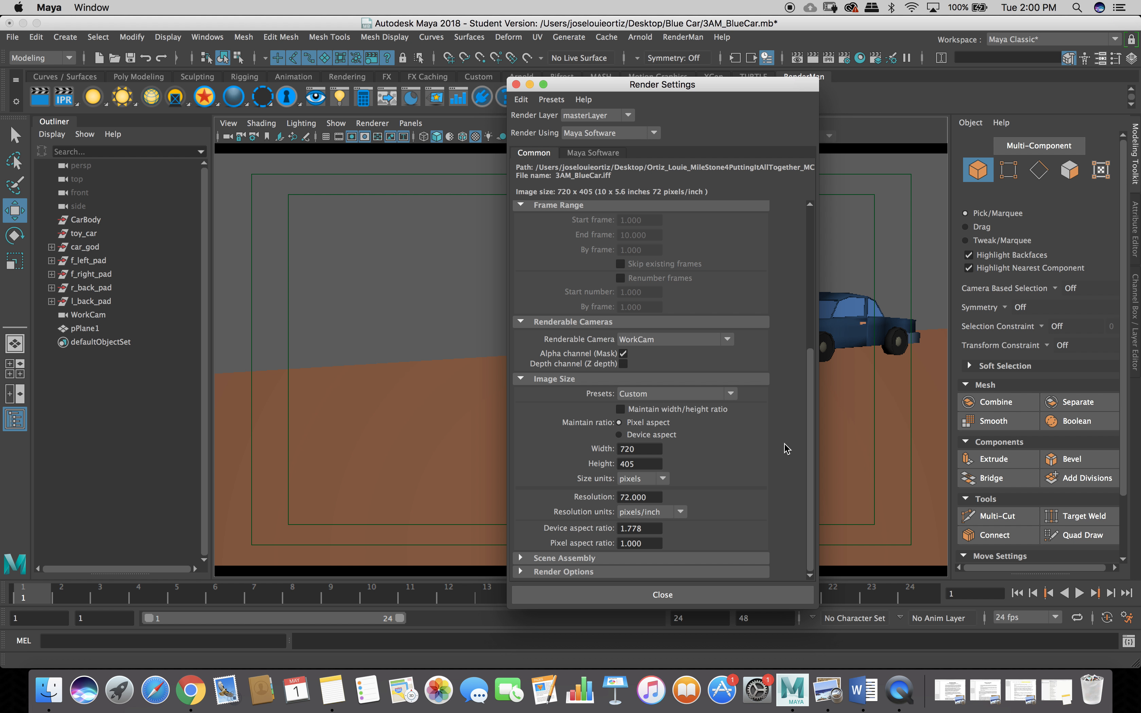
click(728, 340)
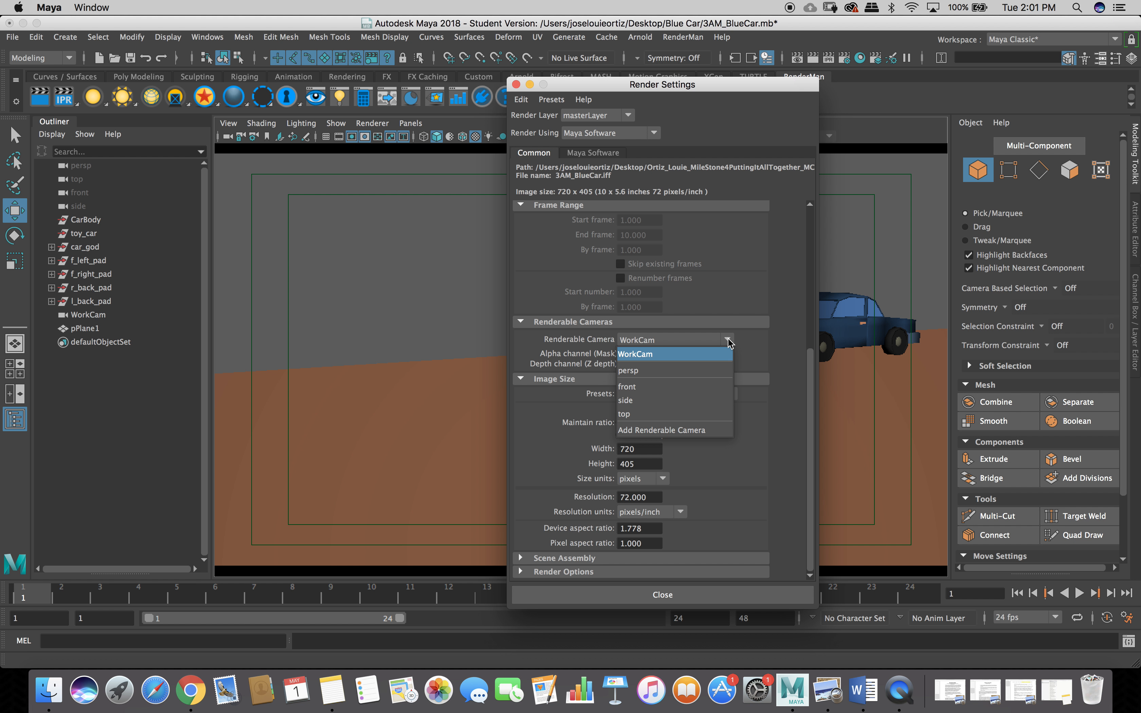
click(729, 343)
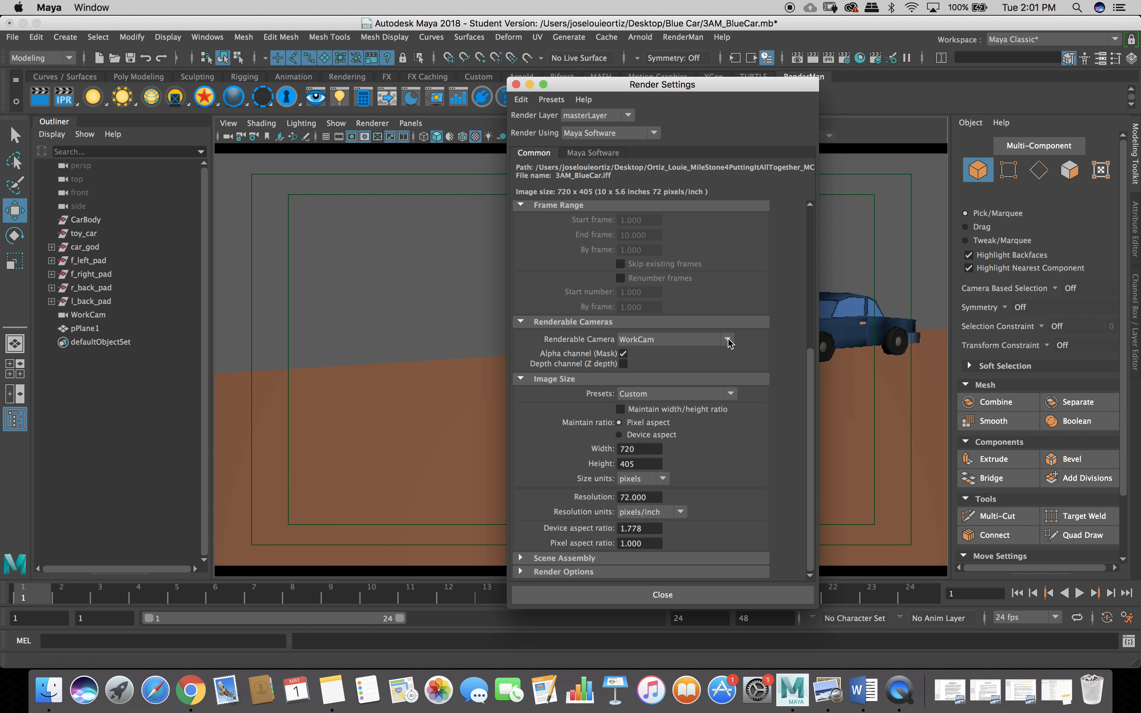
click(729, 344)
click(730, 343)
drag(663, 85, 872, 44)
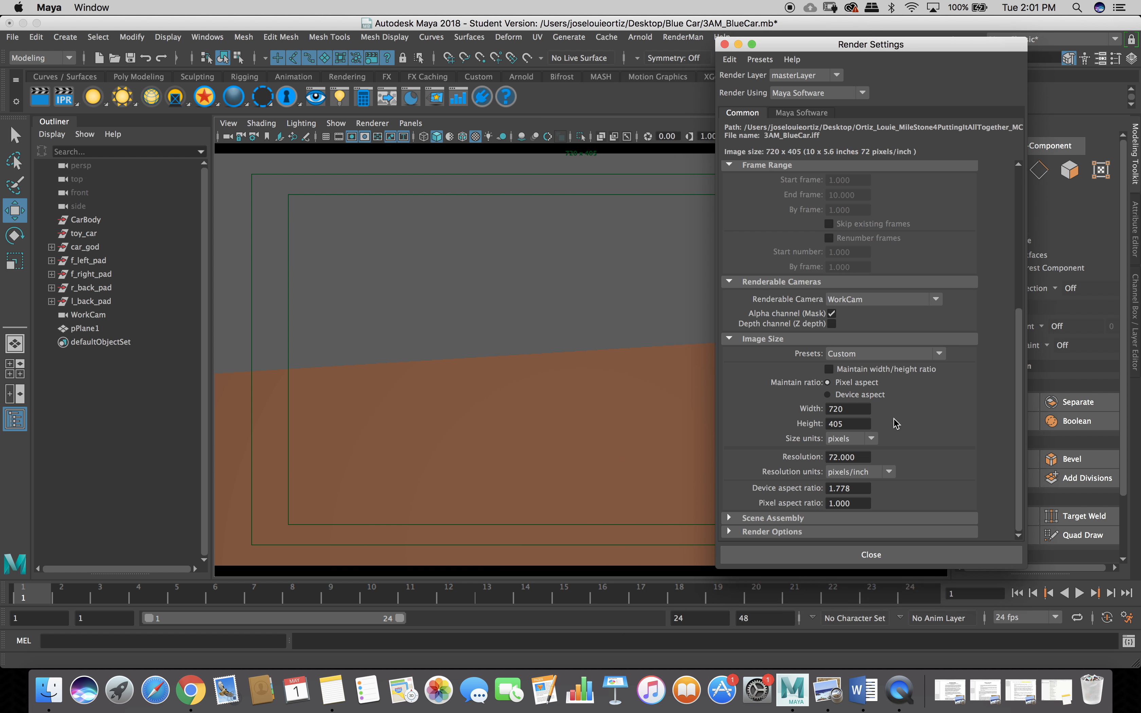
Change the image size from 720 x 405 to 960 x 540 (HD 540) and close Render Settings.
click(854, 409)
key(BackSpace)
key(BackSpace)
key(BackSpace)
text(96)
click(857, 425)
key(BackSpace)
key(BackSpace)
key(BackSpace)
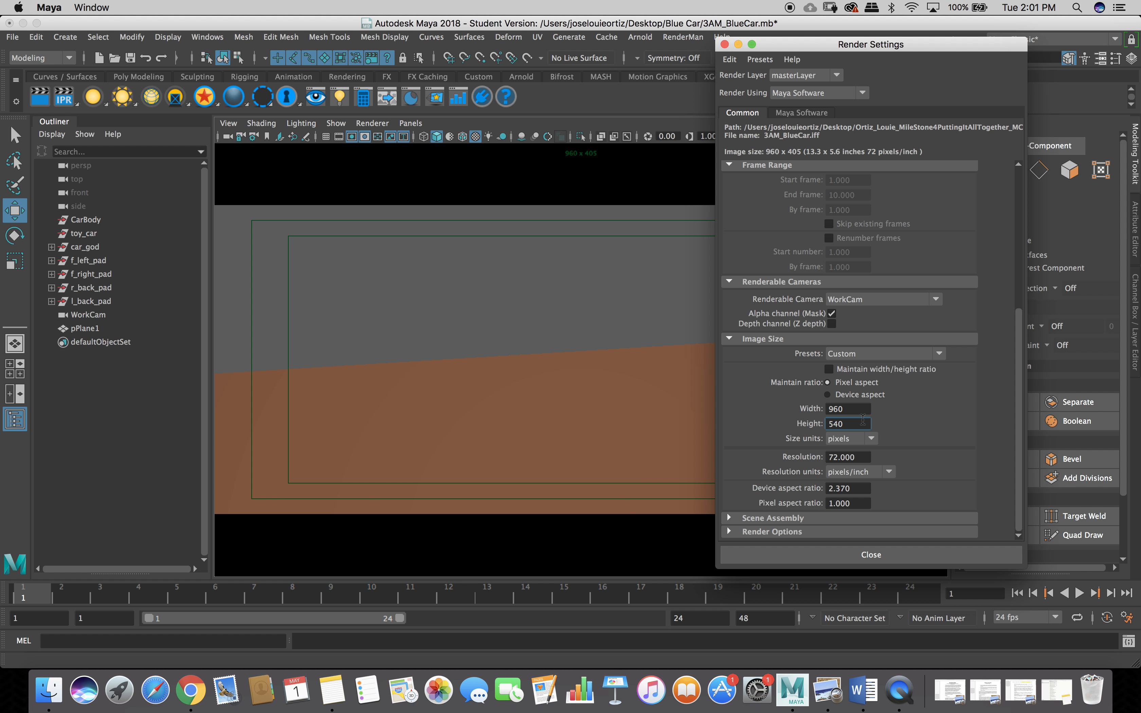
click(927, 410)
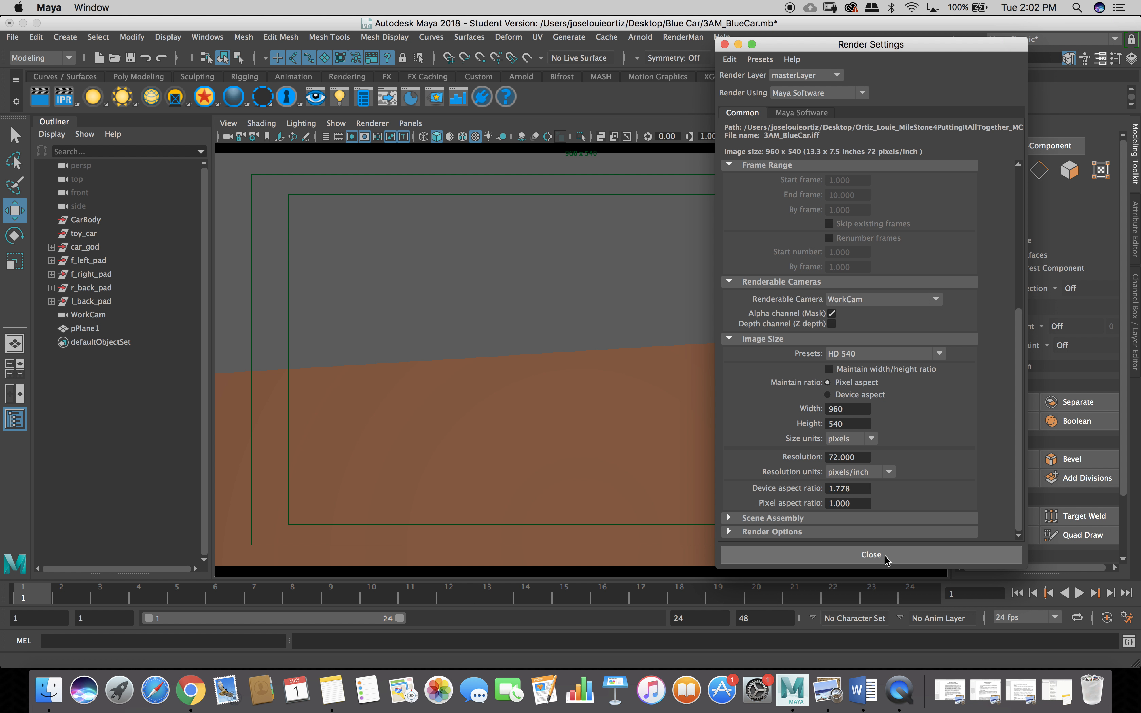
click(871, 555)
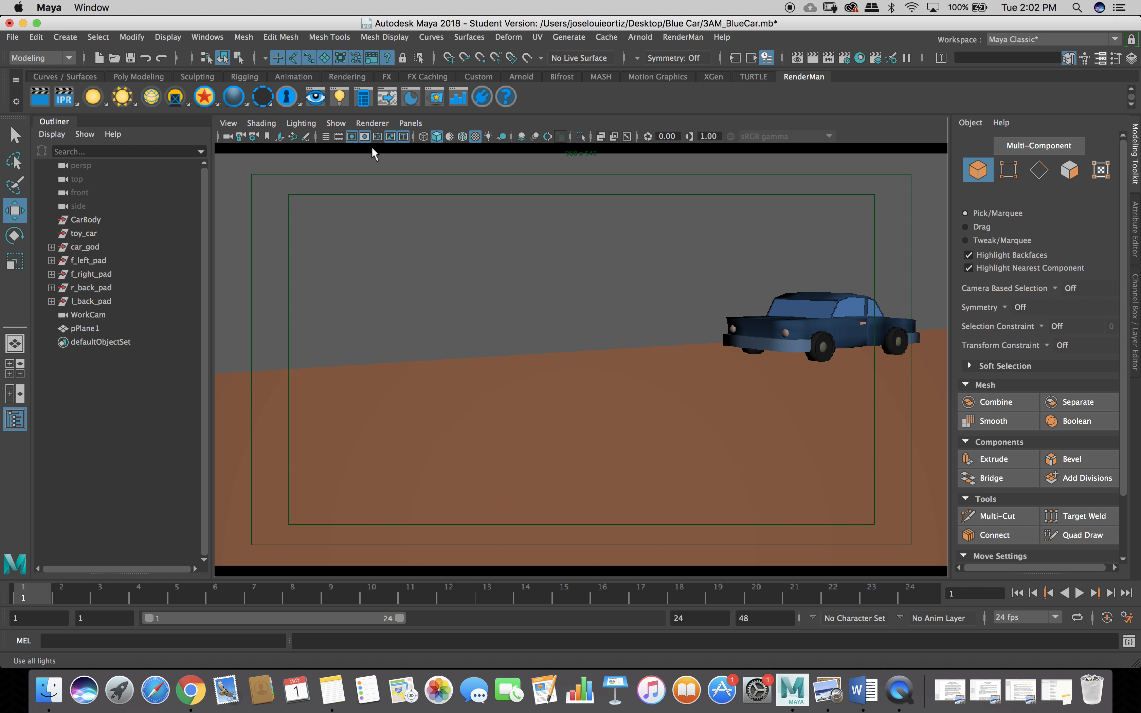
Show the viewport's View > Camera Settings submenu with its gate options.
click(228, 124)
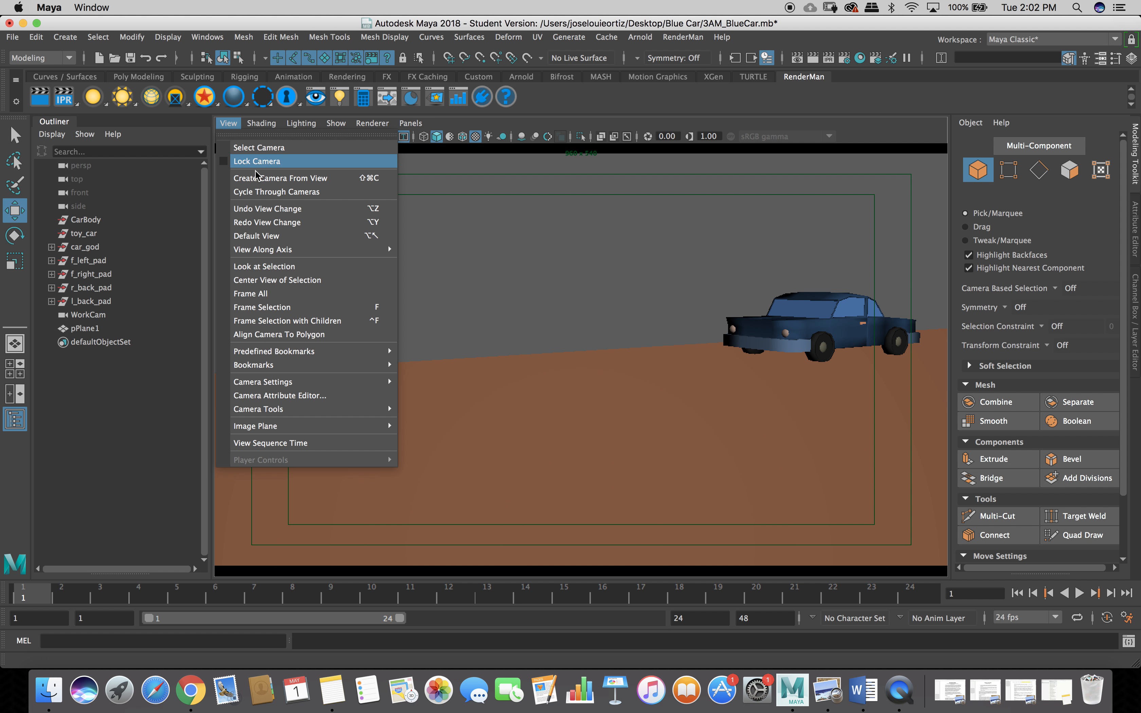
mouse_move(379, 388)
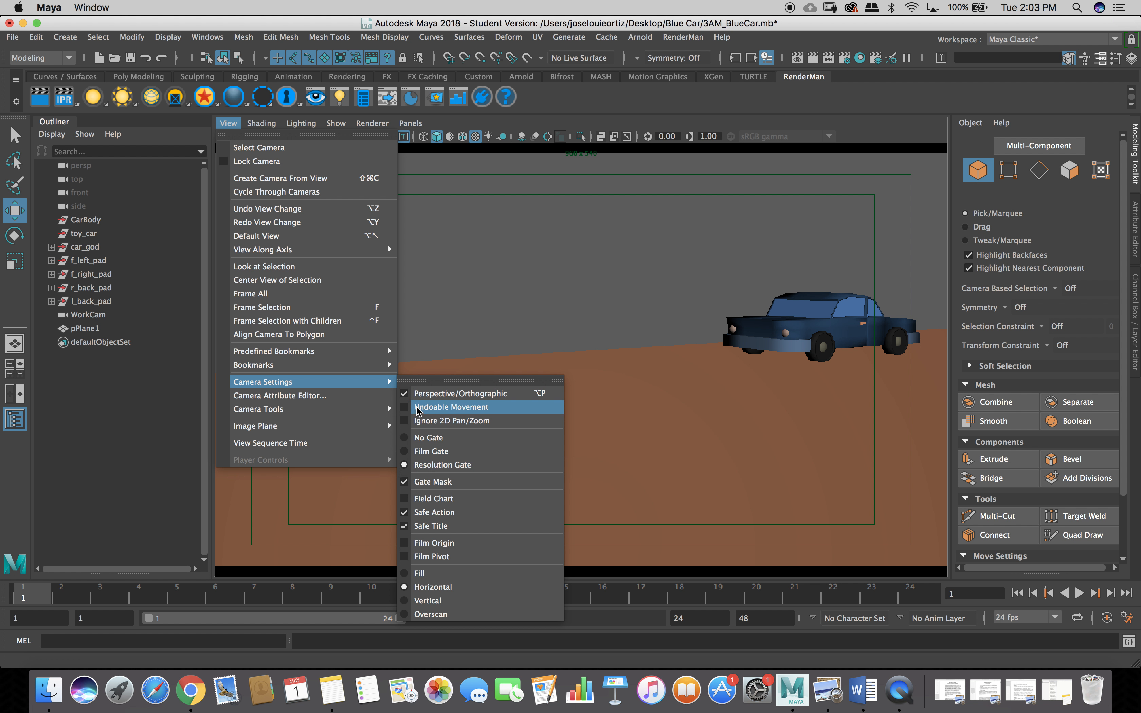
Display the Resolution Gate in the WorkCam view, then show the empty Attribute Editor beside it.
click(417, 380)
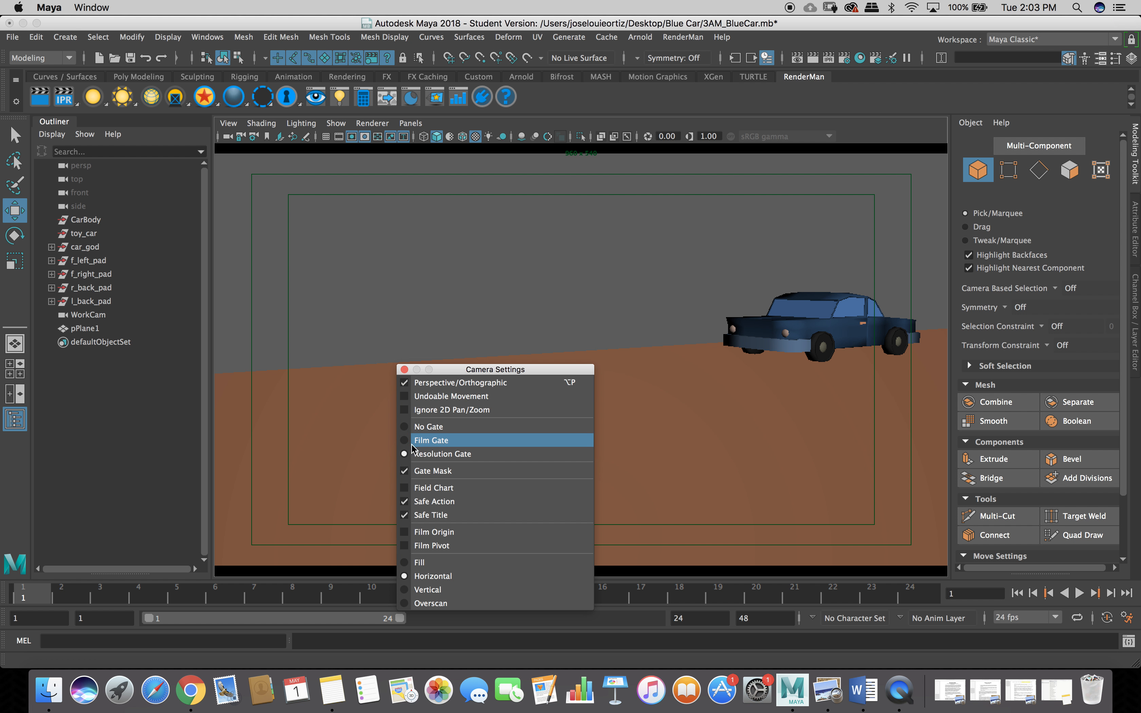
click(407, 427)
click(404, 455)
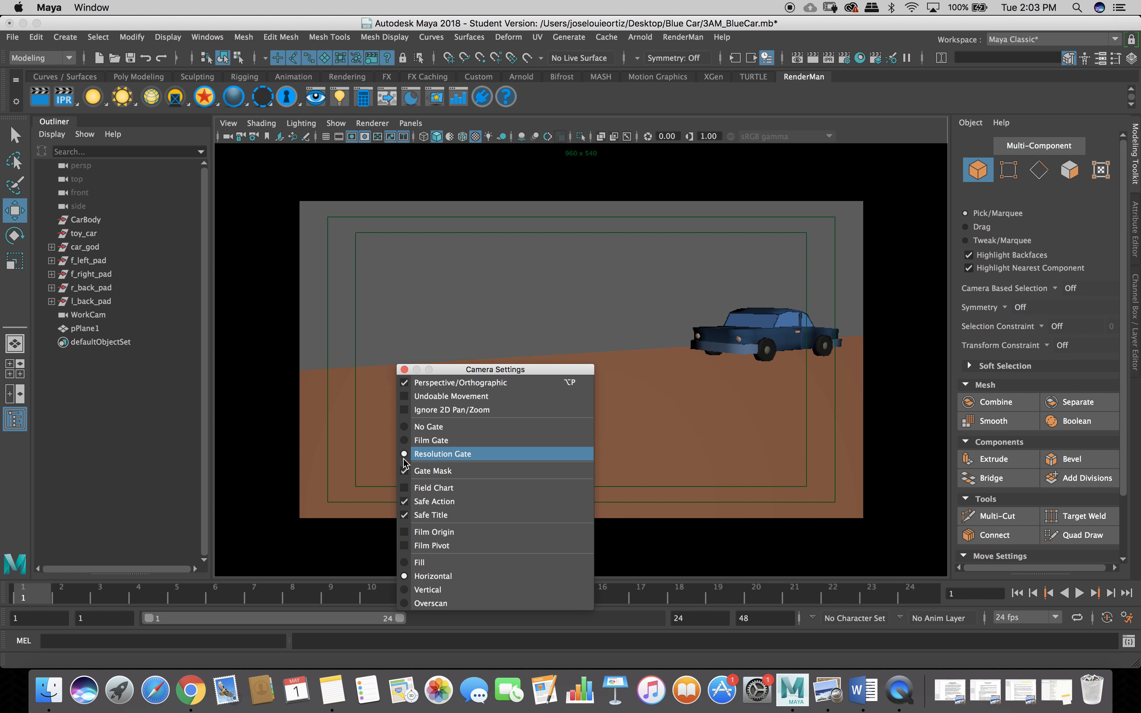
click(404, 370)
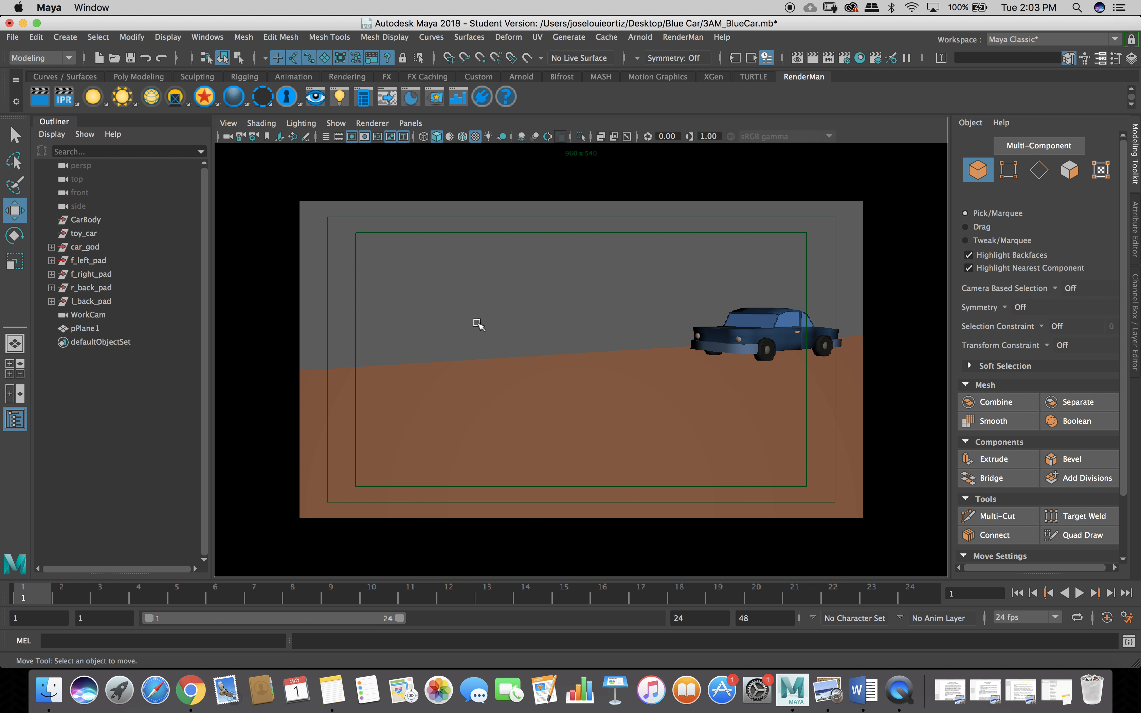
click(1101, 59)
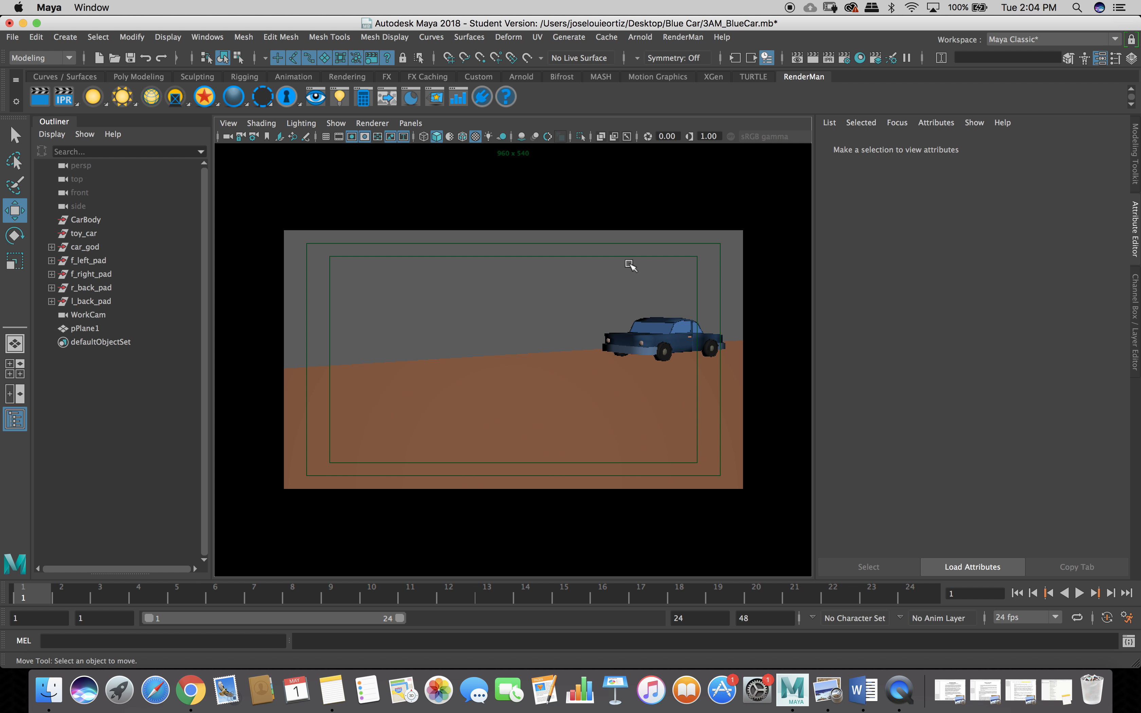
Switch back to the multi-pane layout showing persp, WorkCam and the Graph Editor.
key(space)
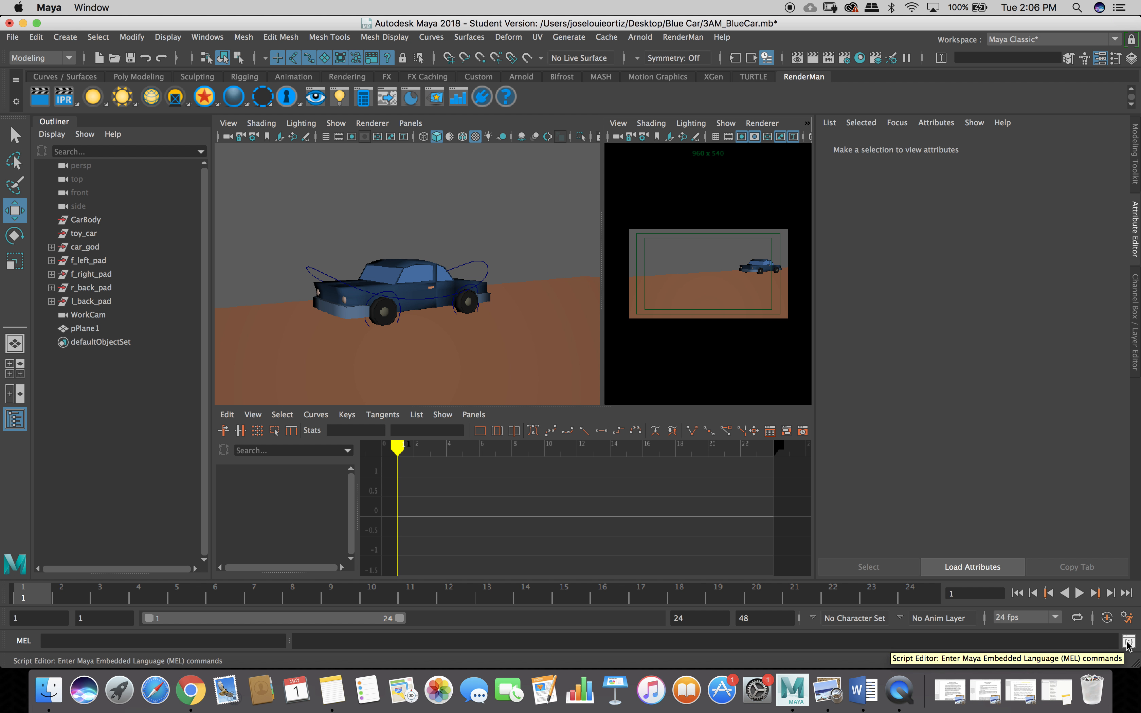
Open the Animation Preferences window, enlarge it to nearly full screen, and show the Undo category.
click(1126, 619)
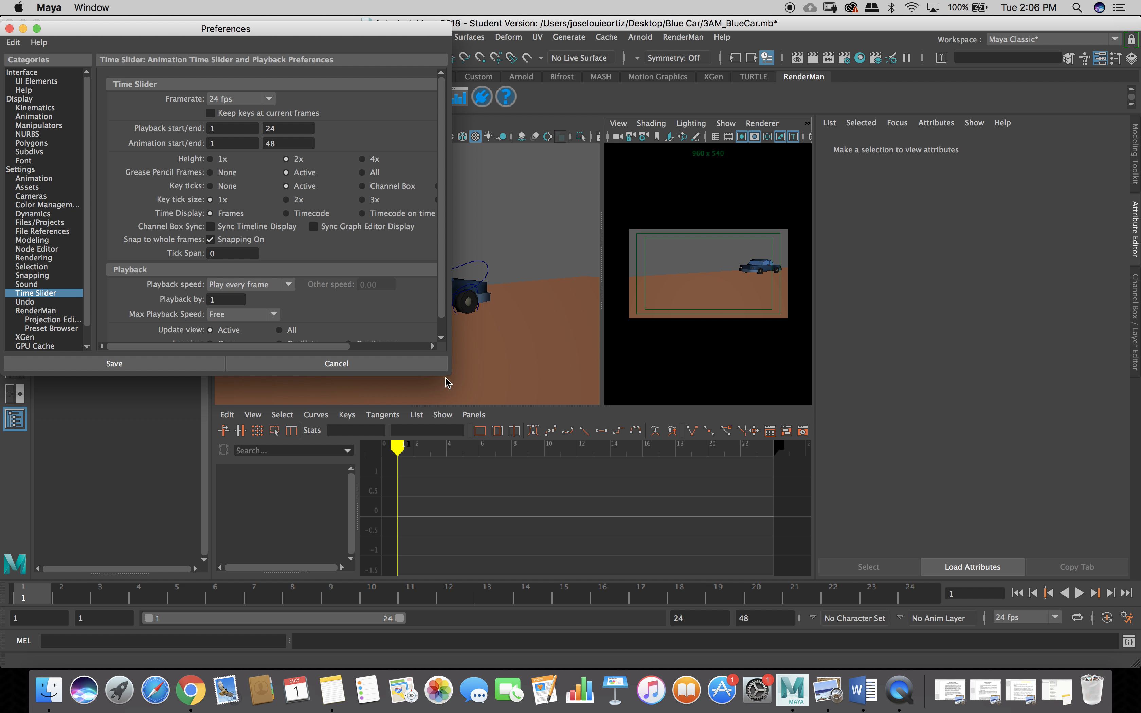
drag(447, 374, 1047, 634)
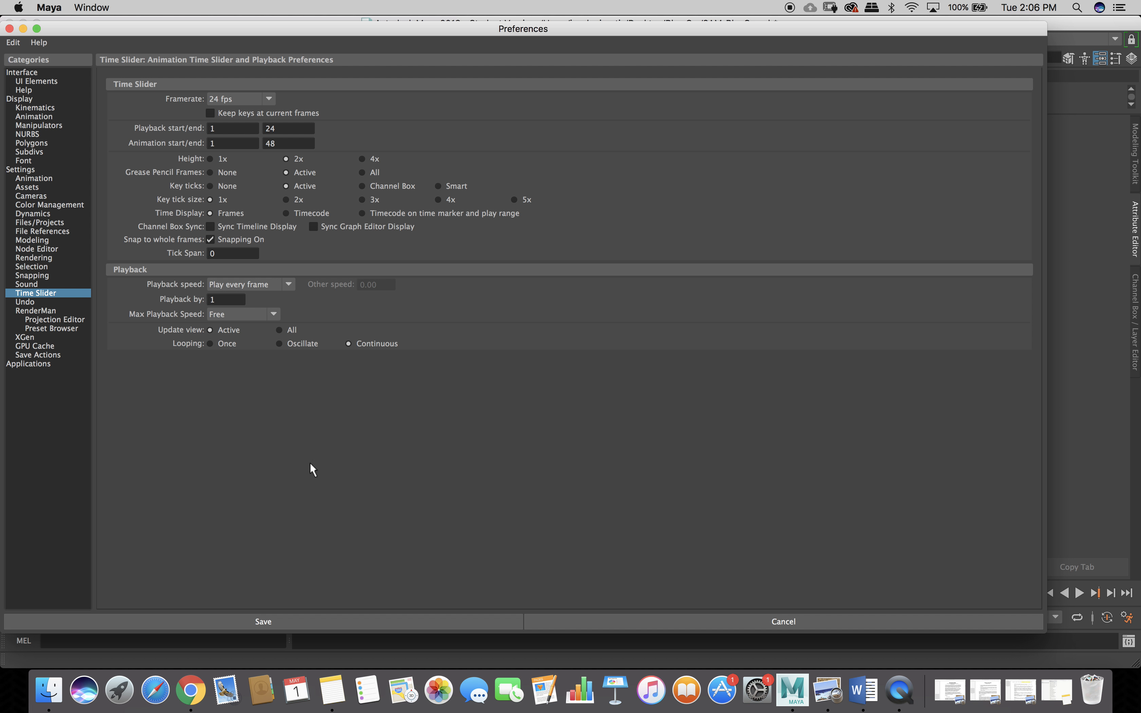
click(24, 303)
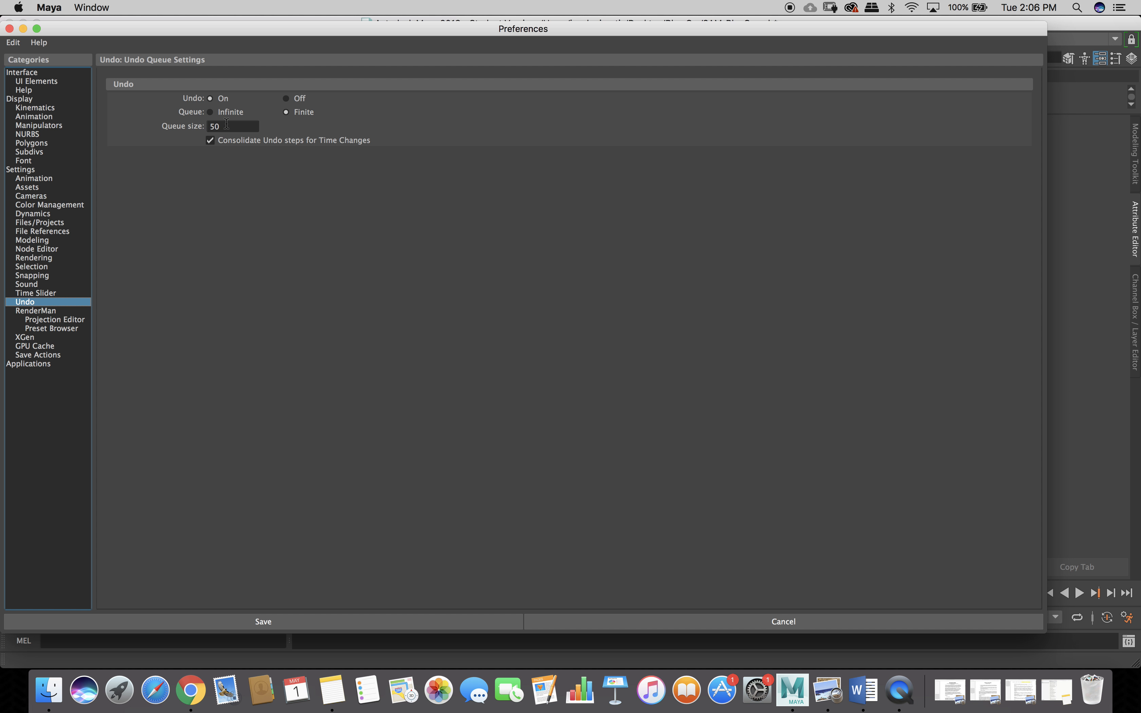
Change the undo queue size from 50 to 300, set the queue to Infinite, and return to Time Slider preferences.
click(227, 124)
key(BackSpace)
key(BackSpace)
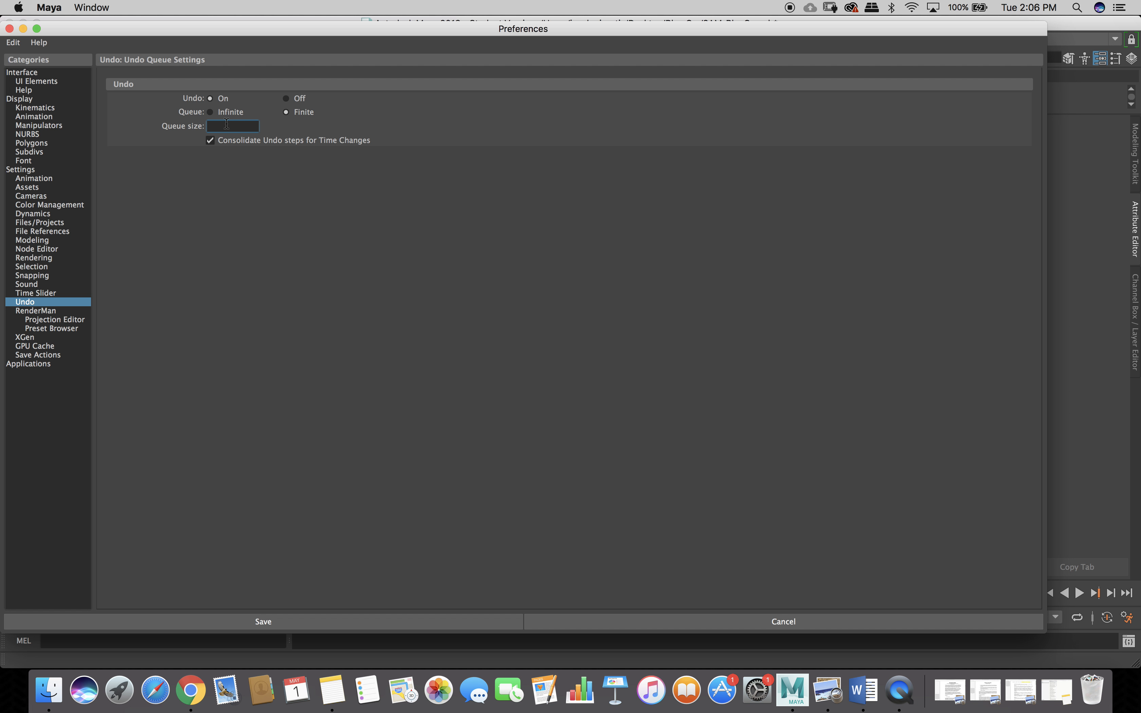
text(300)
click(210, 112)
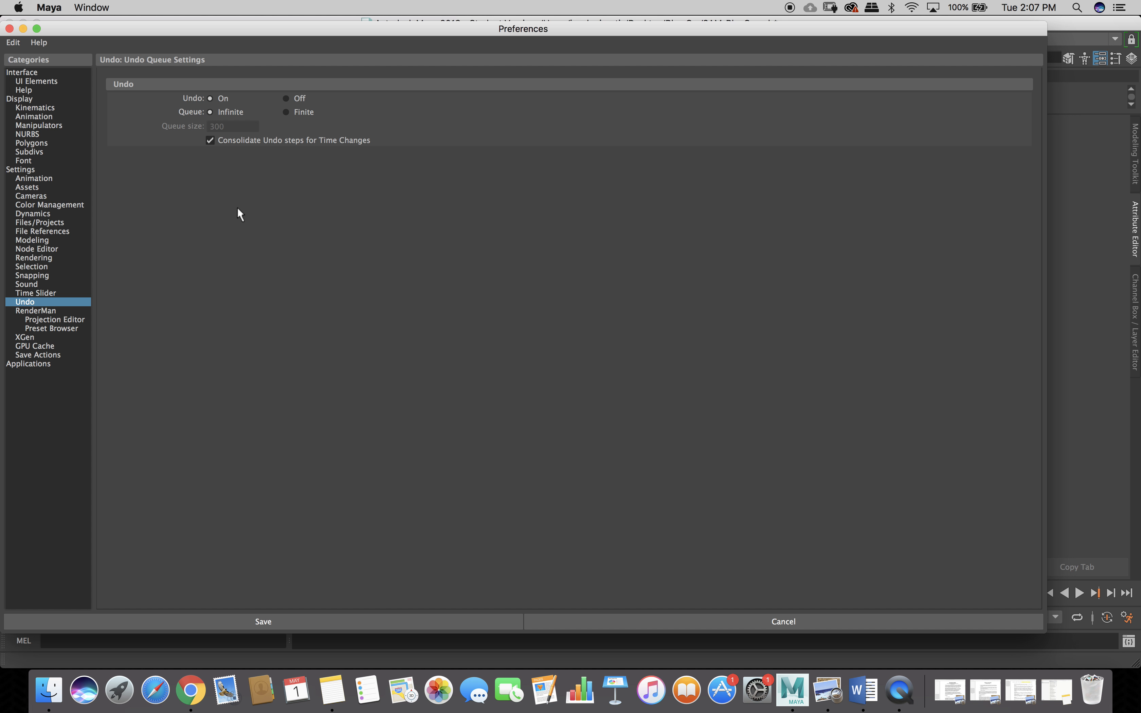
click(43, 294)
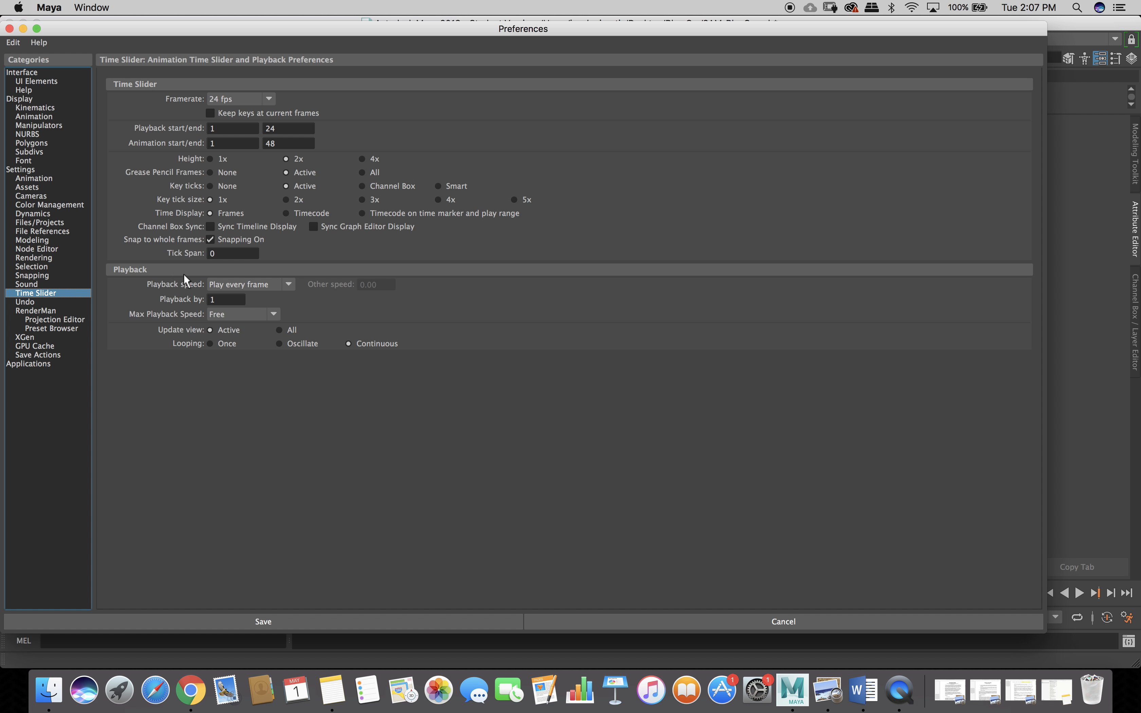
Set Playback speed to 24 fps x 1, then show the Animation preferences.
click(288, 285)
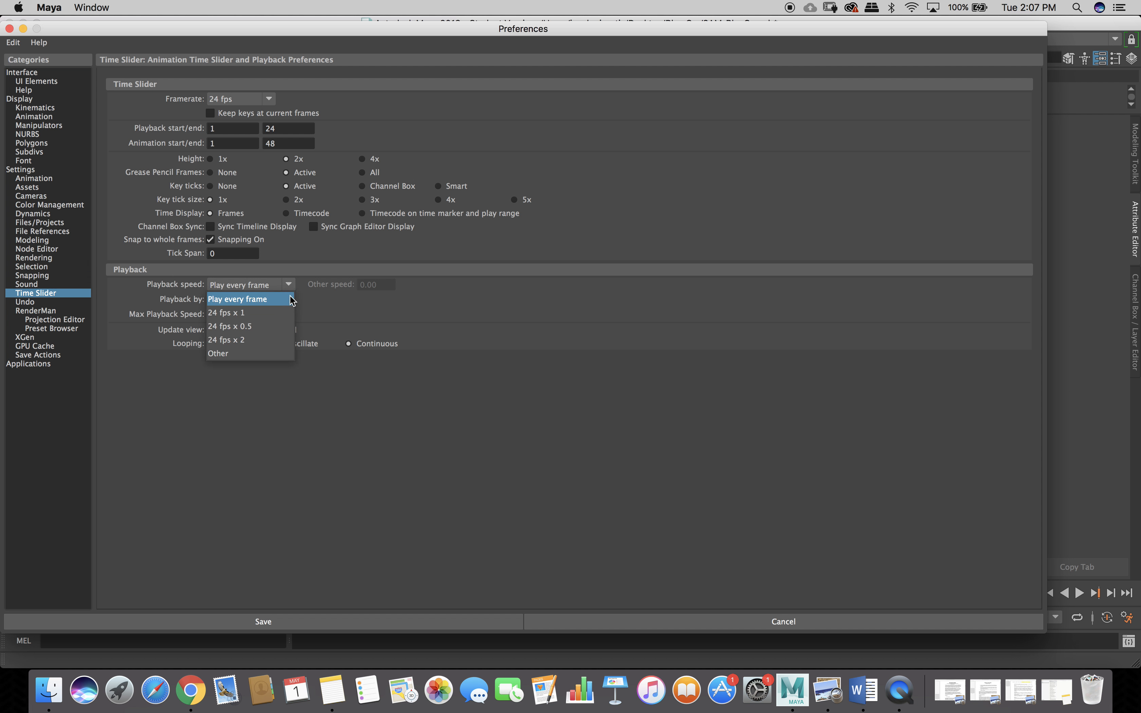
click(275, 313)
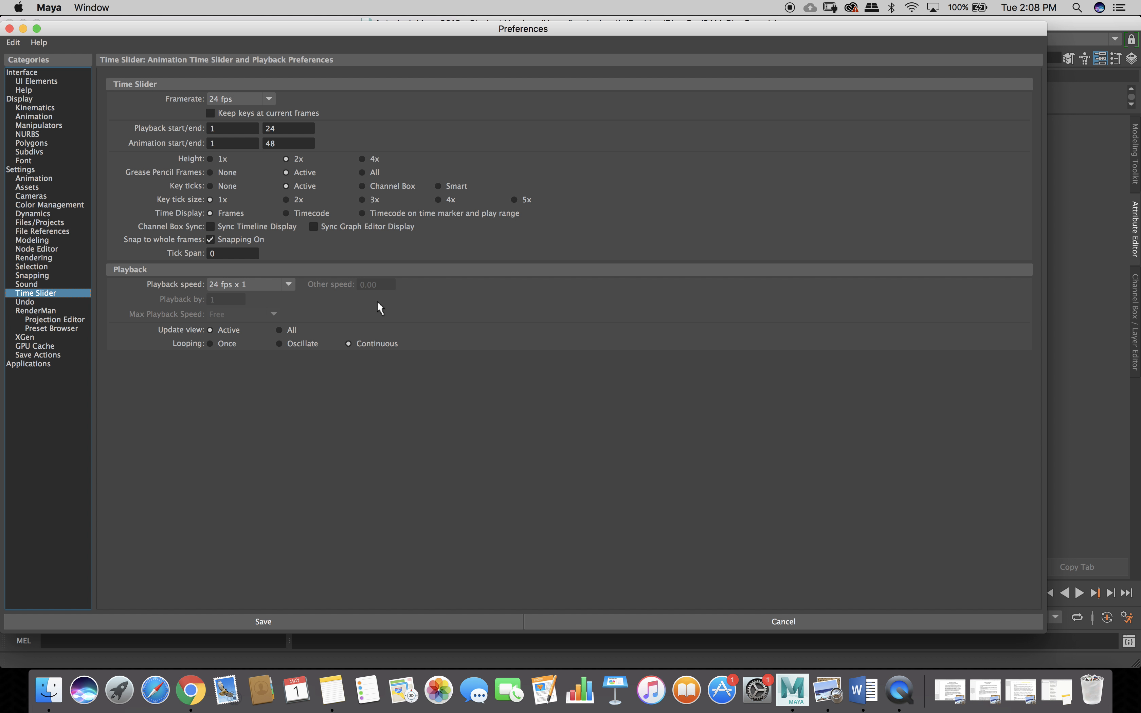
click(37, 179)
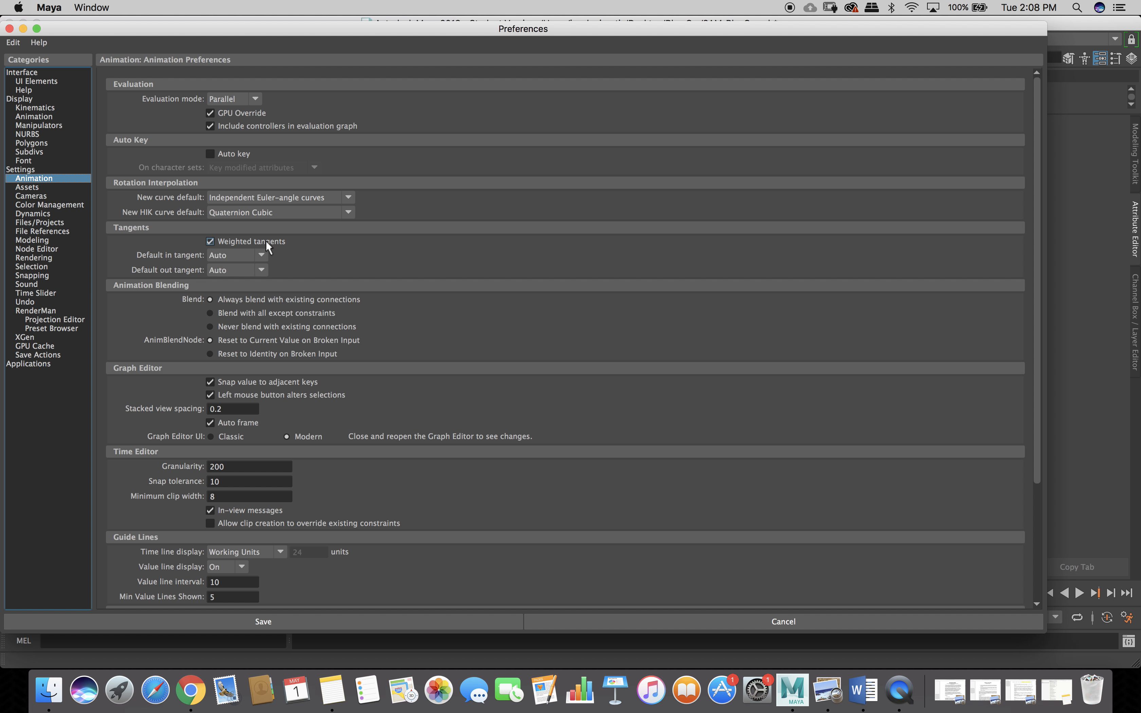
Set Default out tangent to Stepped and save the preferences.
click(264, 271)
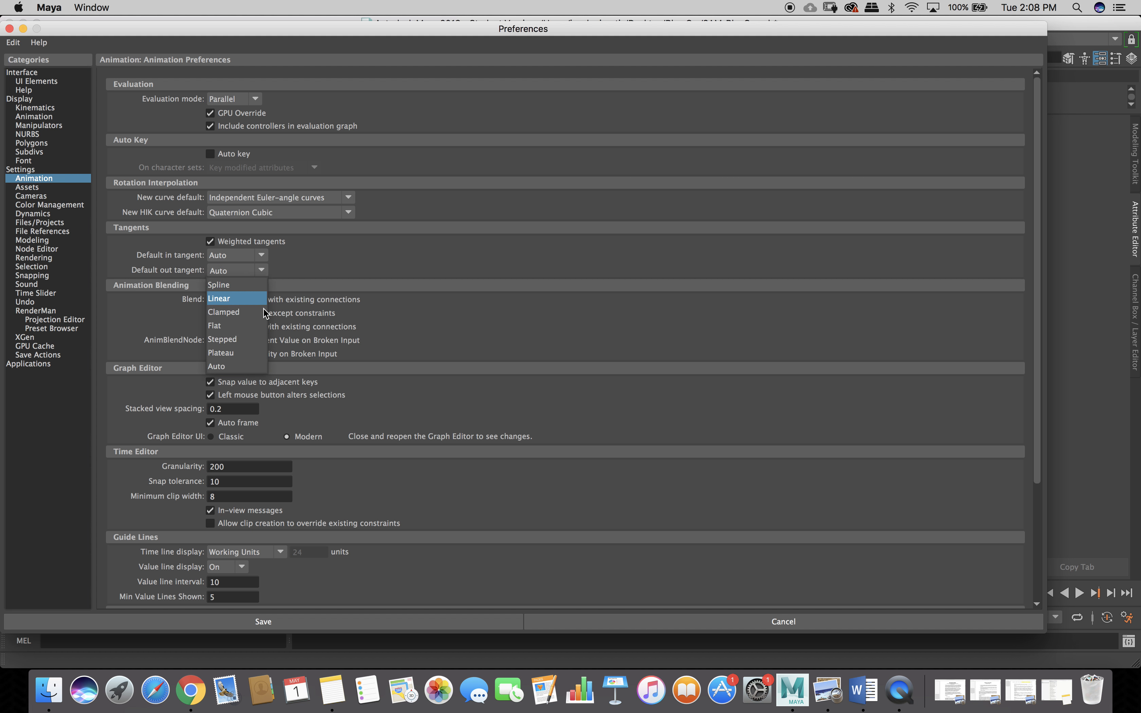
click(252, 346)
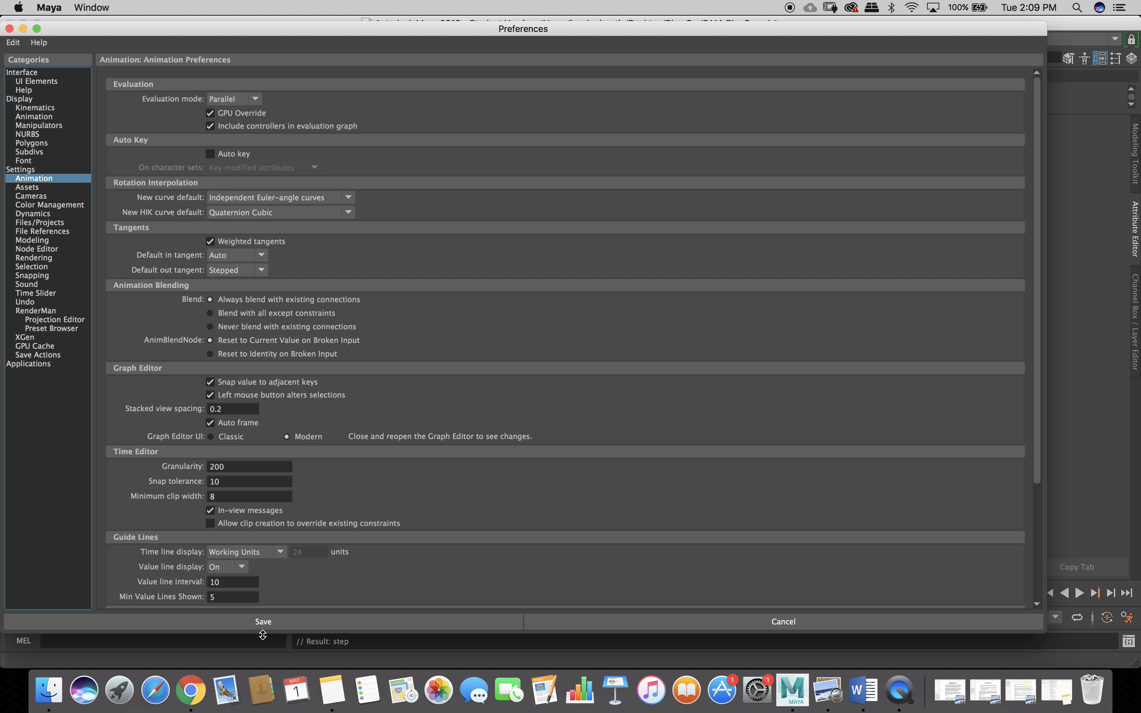
click(257, 623)
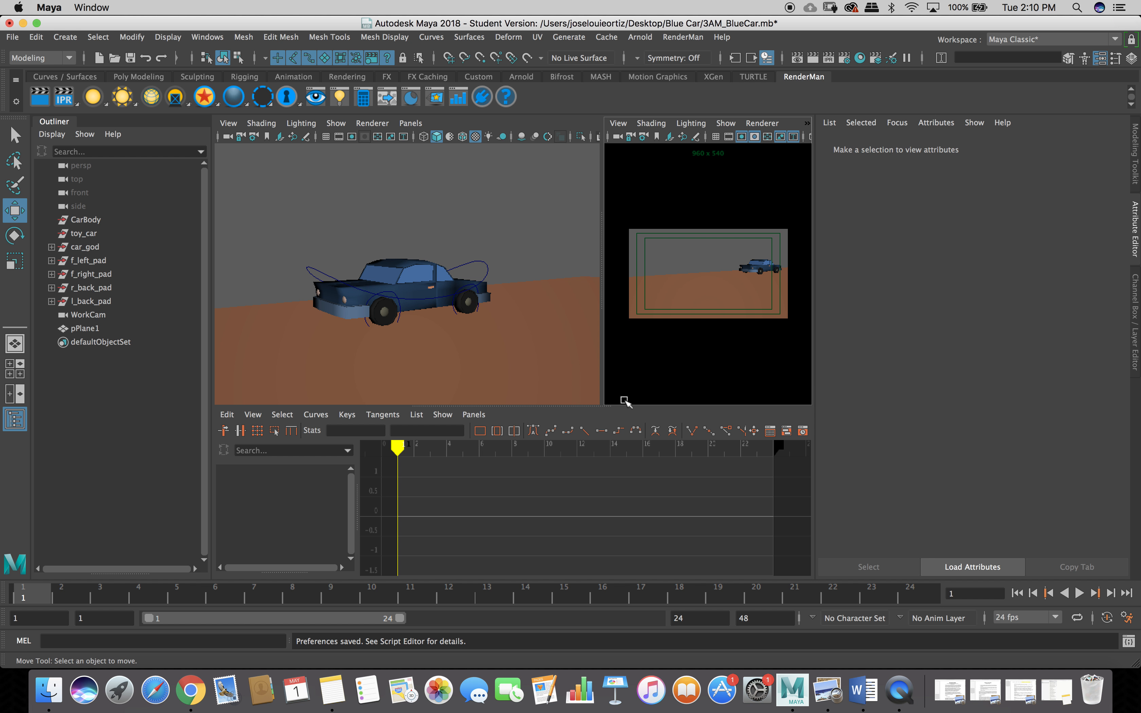
Maximize the camera view and set the current time to frame 15.
key(space)
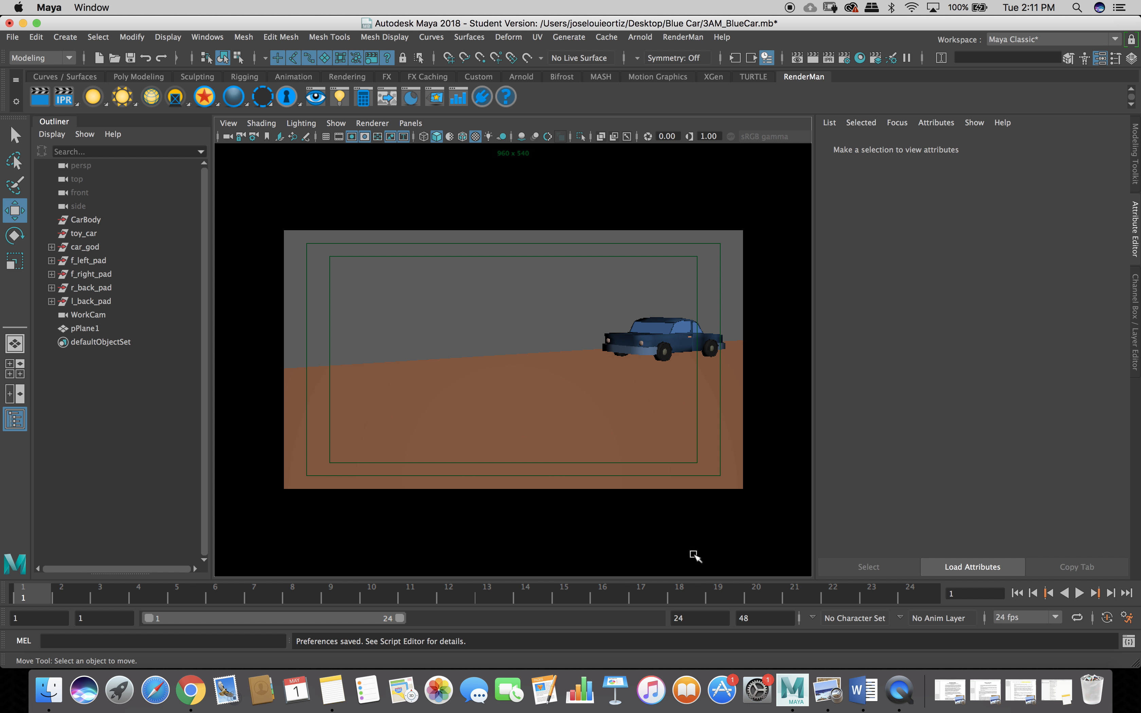
click(561, 597)
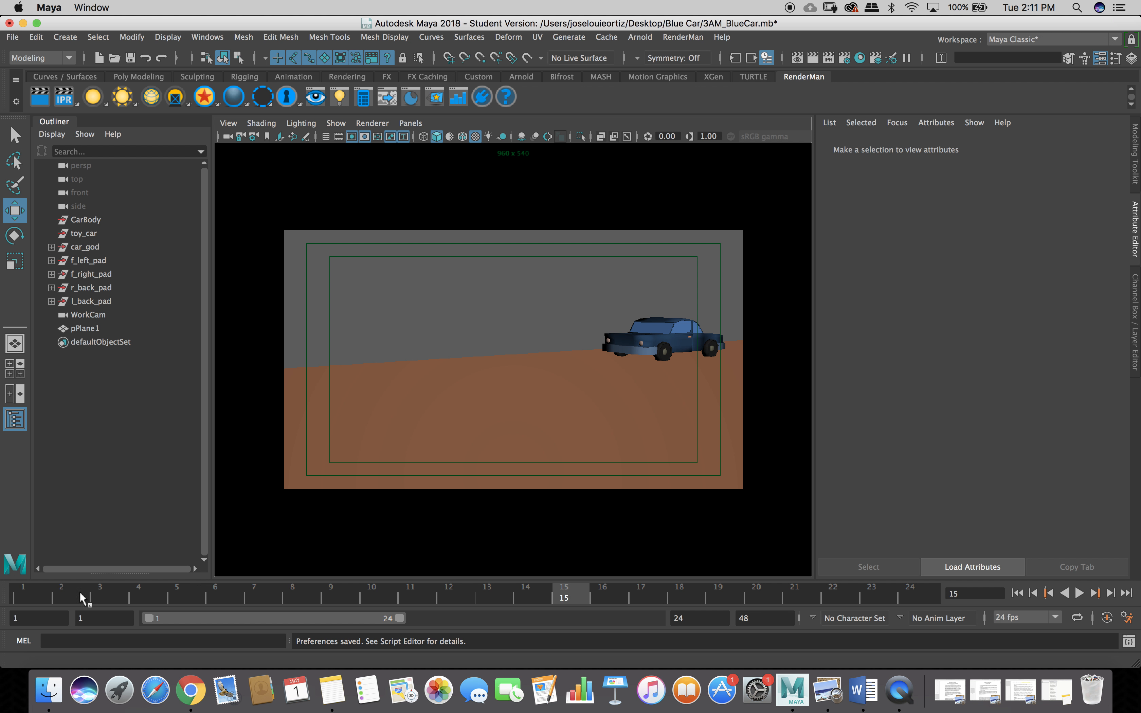
Set the current time back to frame 1 on the time slider.
click(35, 596)
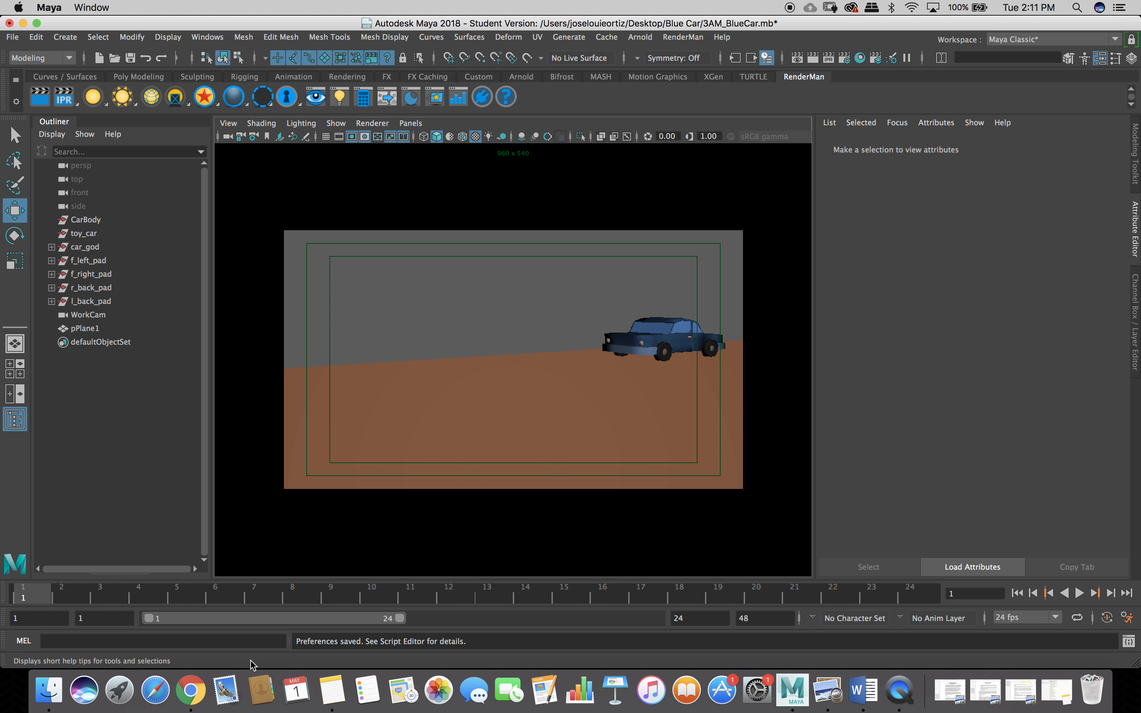
Open the Playblast option box from the time slider menu, enlarging and repositioning the window.
right_click(559, 601)
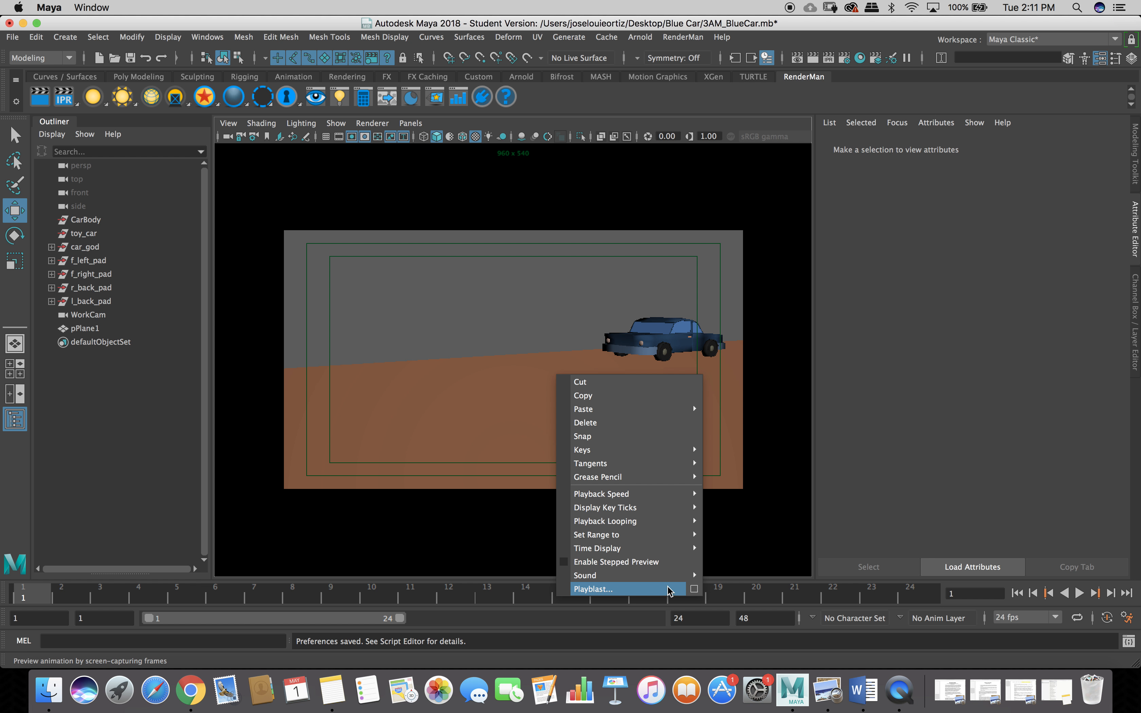
click(694, 589)
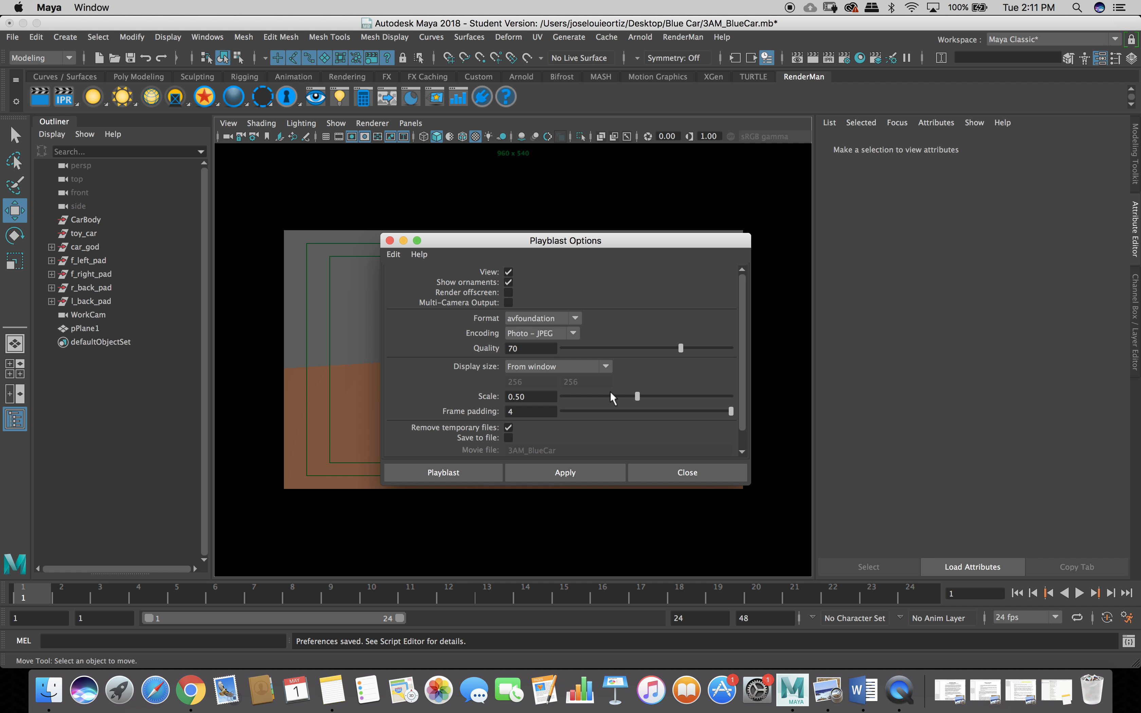
drag(749, 483, 866, 674)
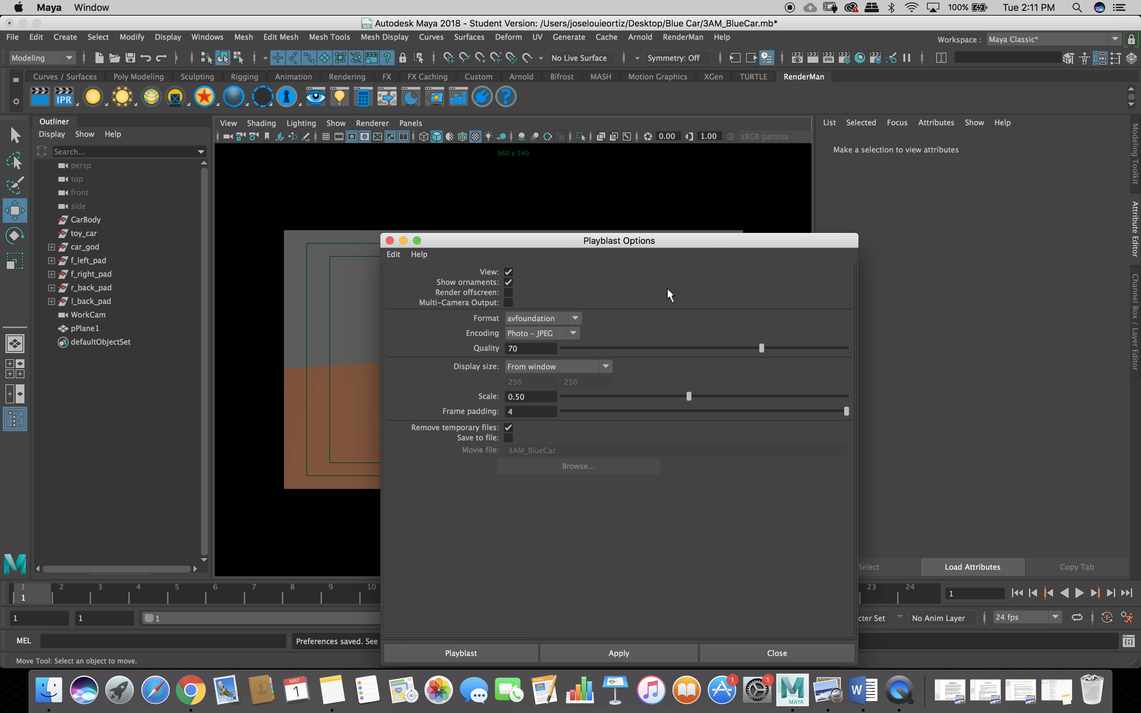
drag(653, 242, 641, 154)
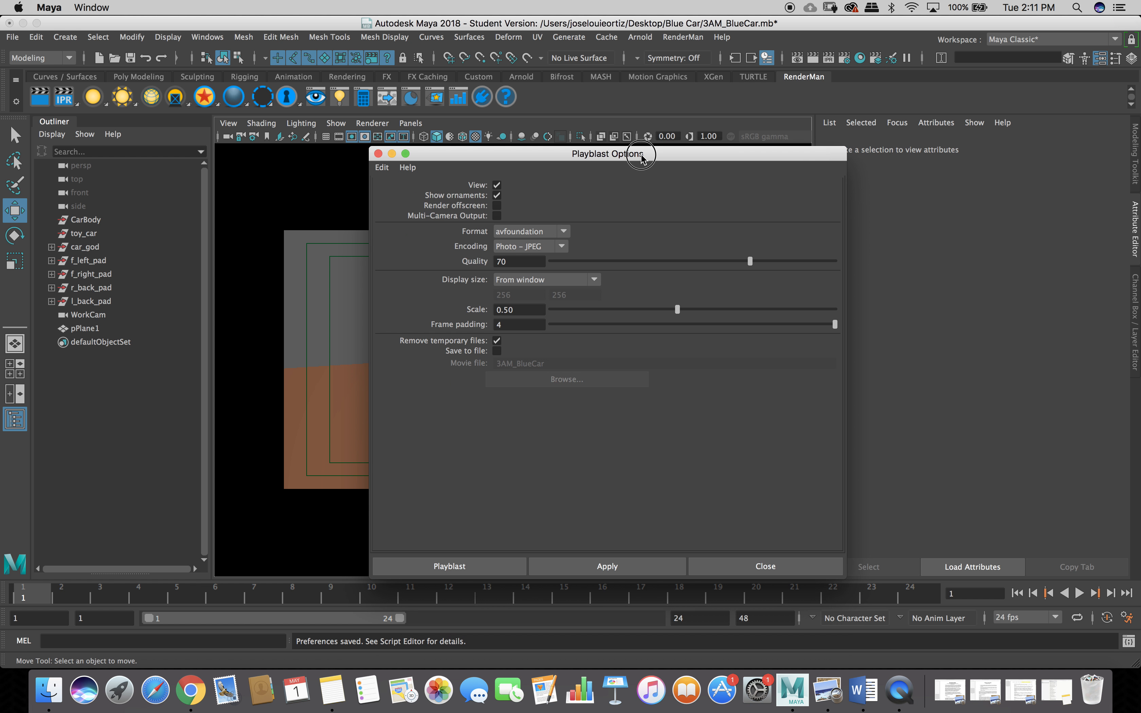
Set encoding to H.264, display size From Render Settings, scale 1.00, and enable Save to file.
click(562, 247)
click(557, 280)
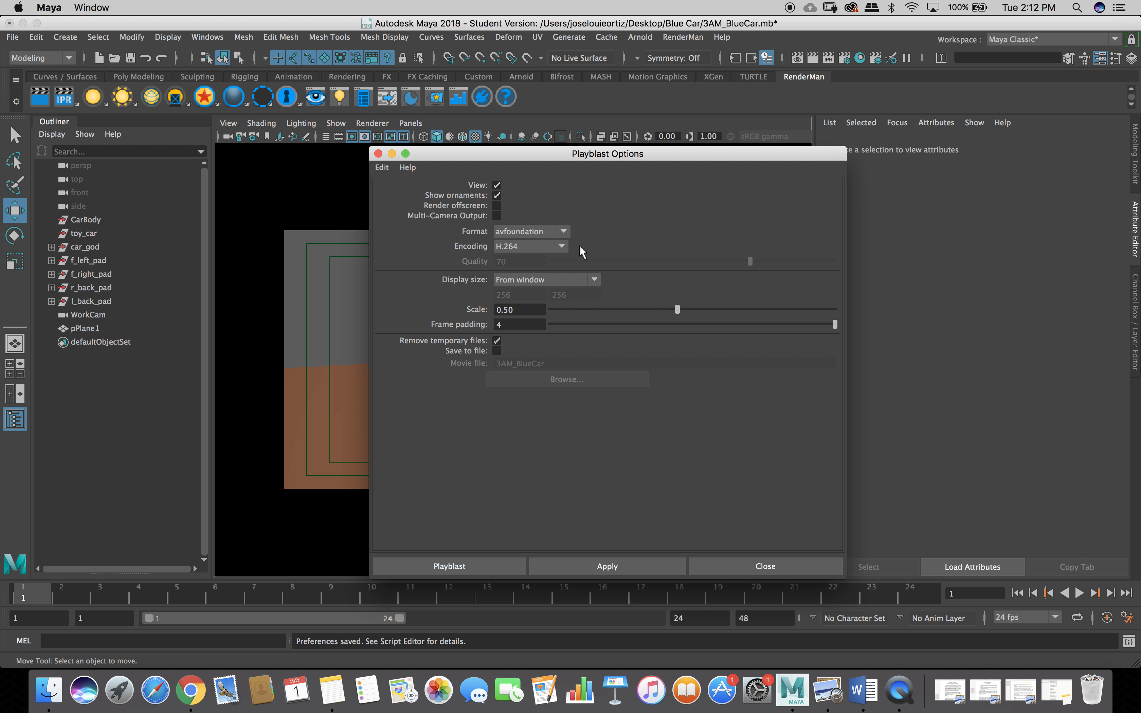
click(597, 280)
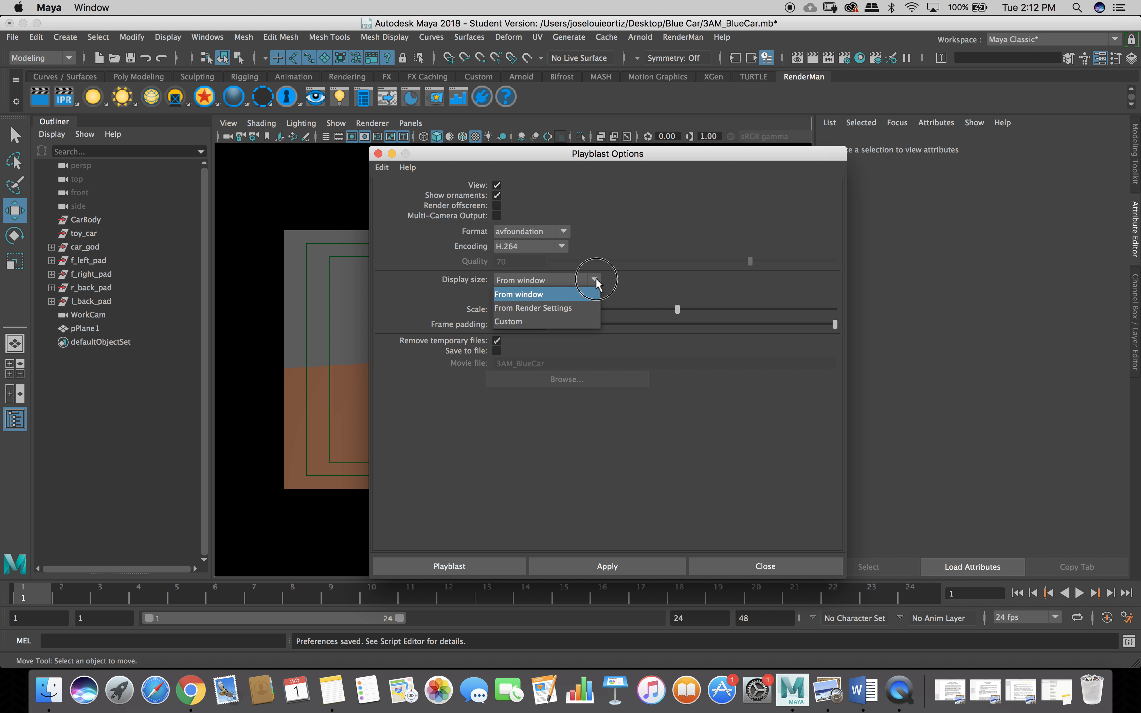
click(571, 308)
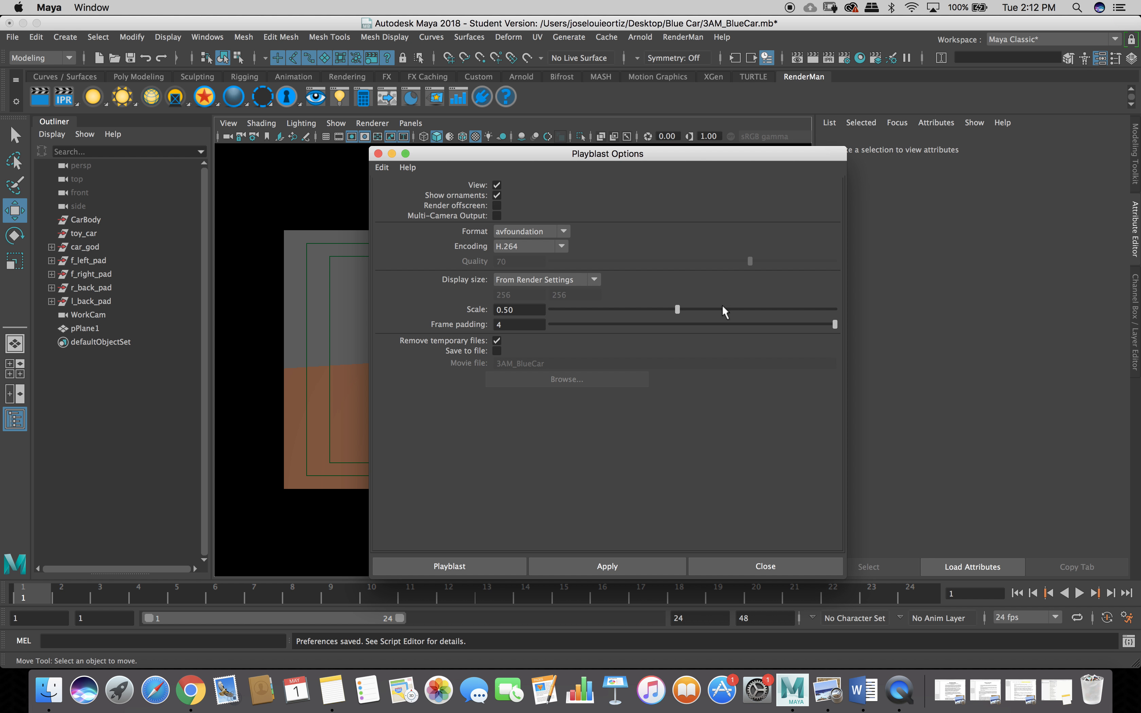
drag(677, 312, 841, 312)
click(497, 352)
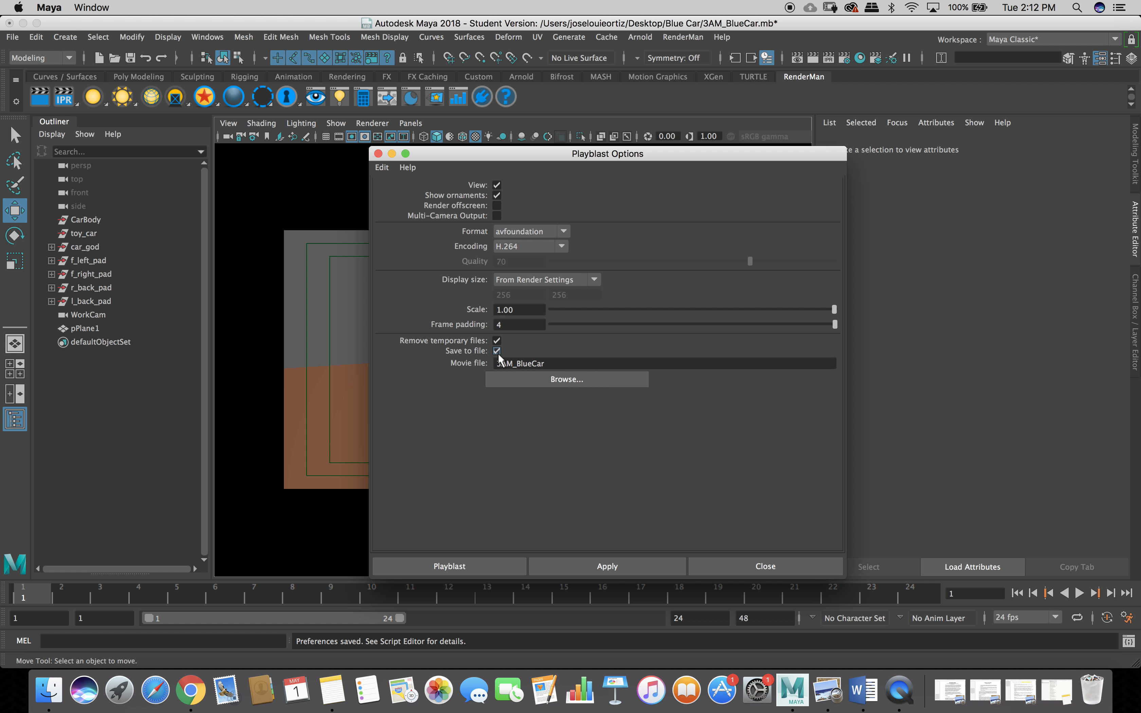
Browse for the movie location and open the Desktop's Blue Car folder.
click(586, 380)
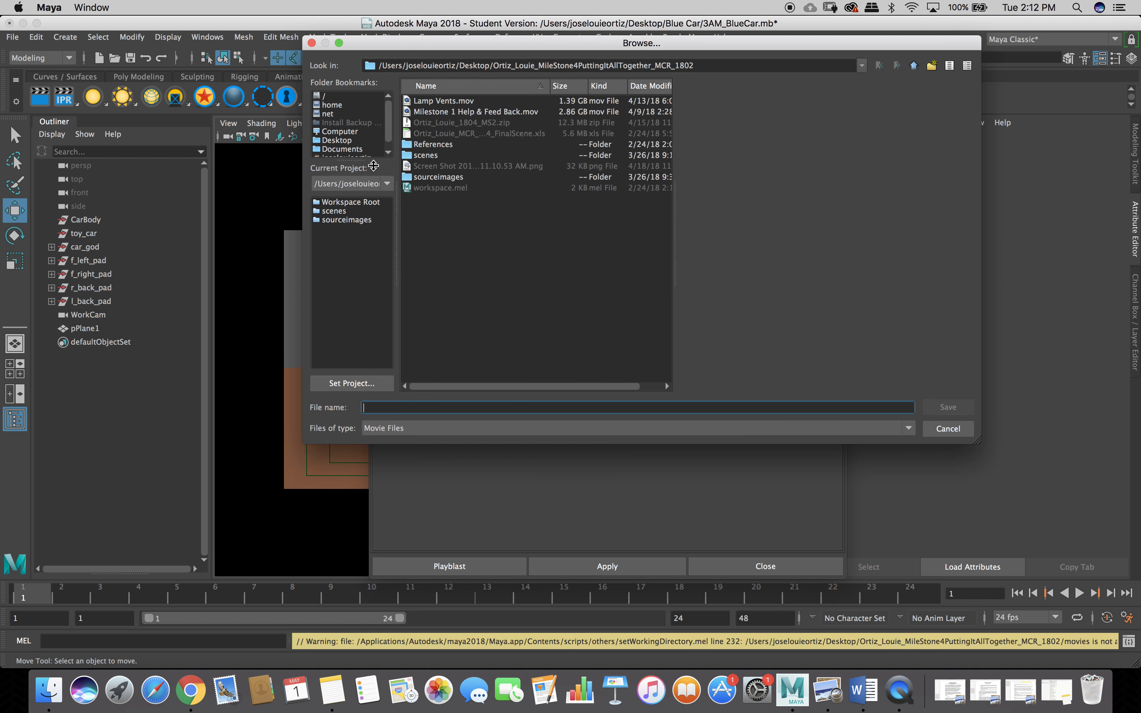
click(345, 141)
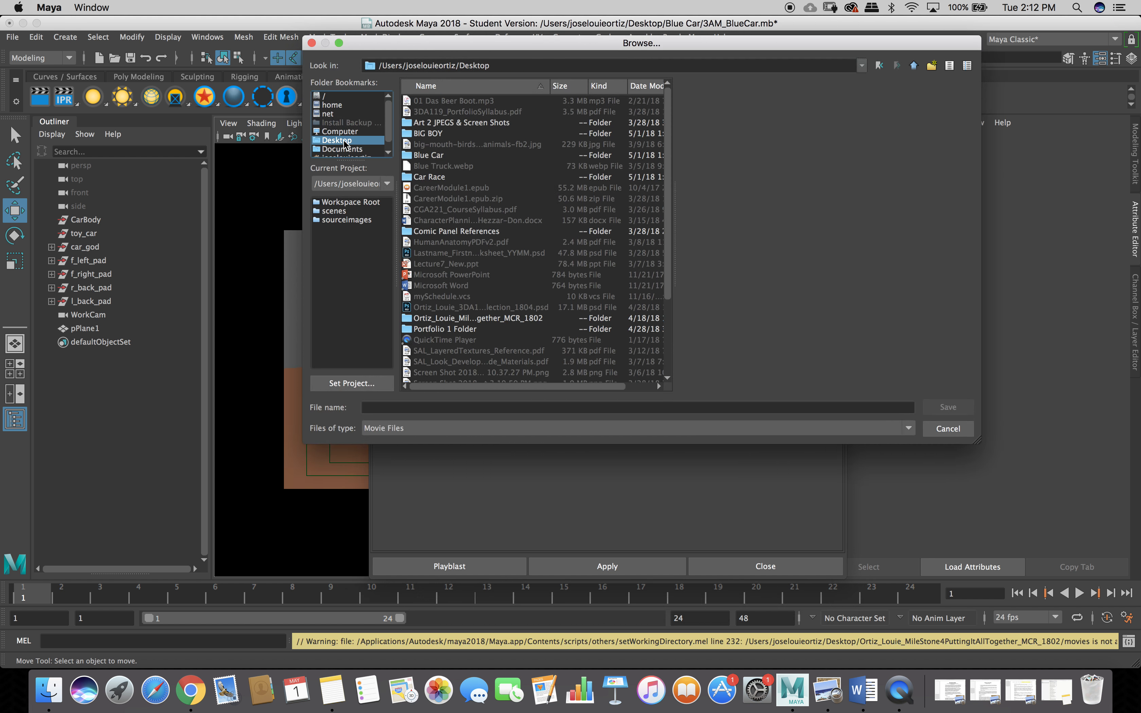
double_click(430, 156)
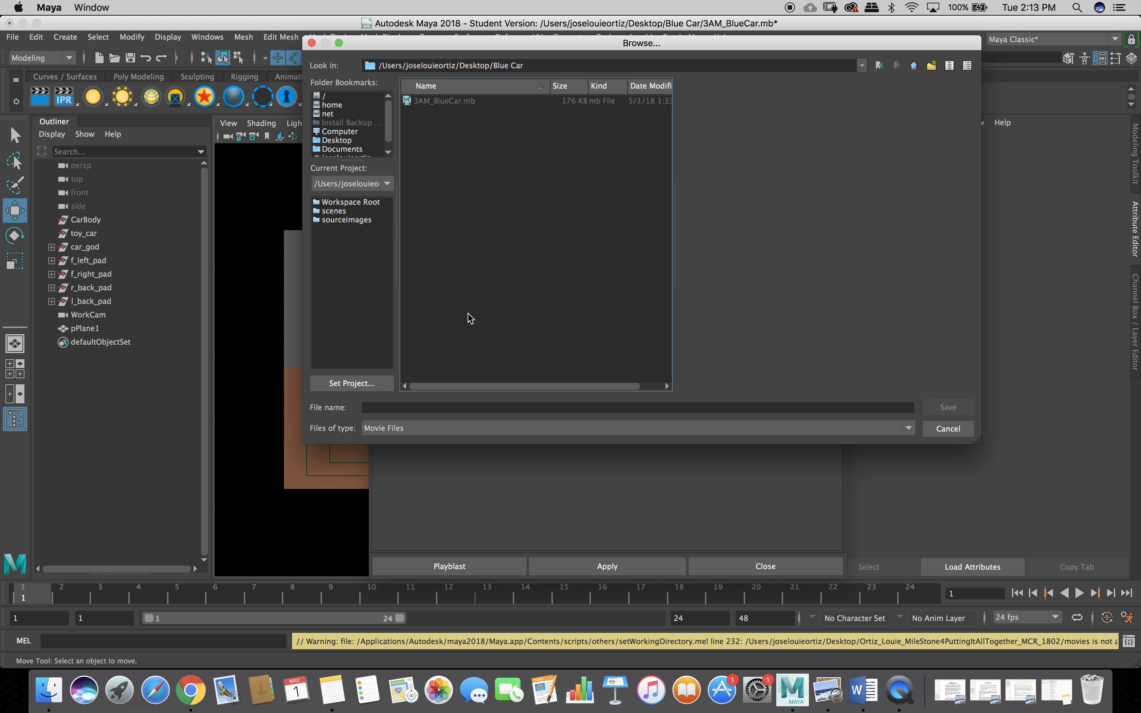
Name the movie with the student's name plus _3D_PlayBlast_Blue_Car_Demo and save it there.
click(465, 407)
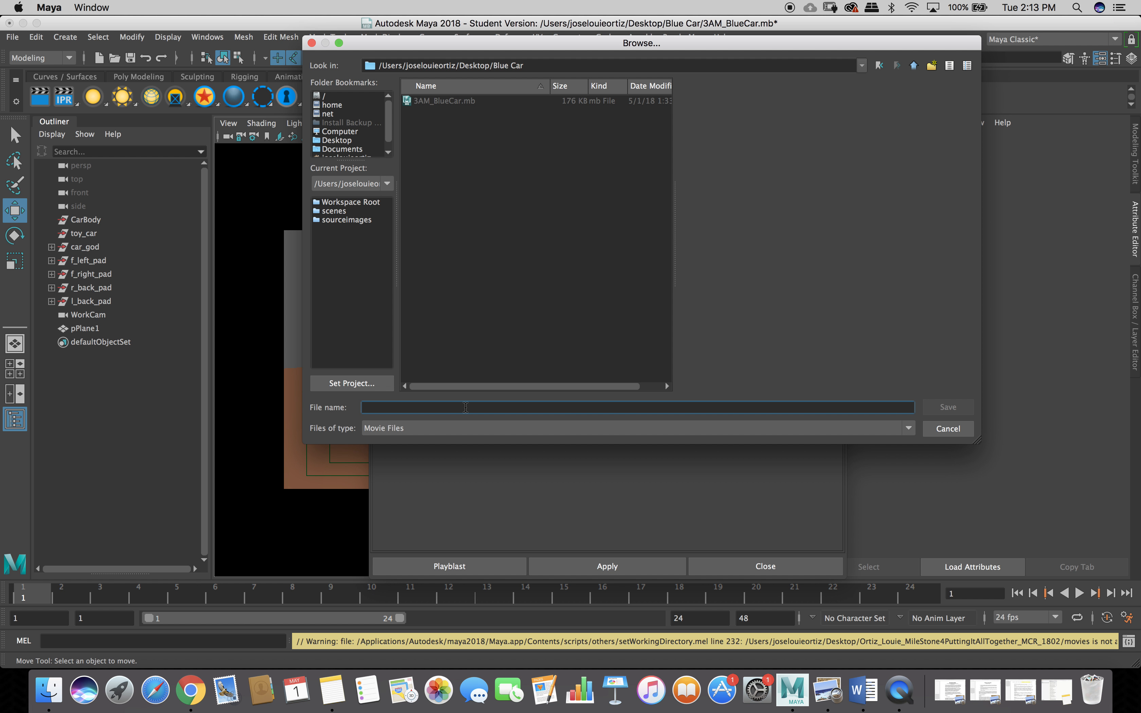
text(PlayBl)
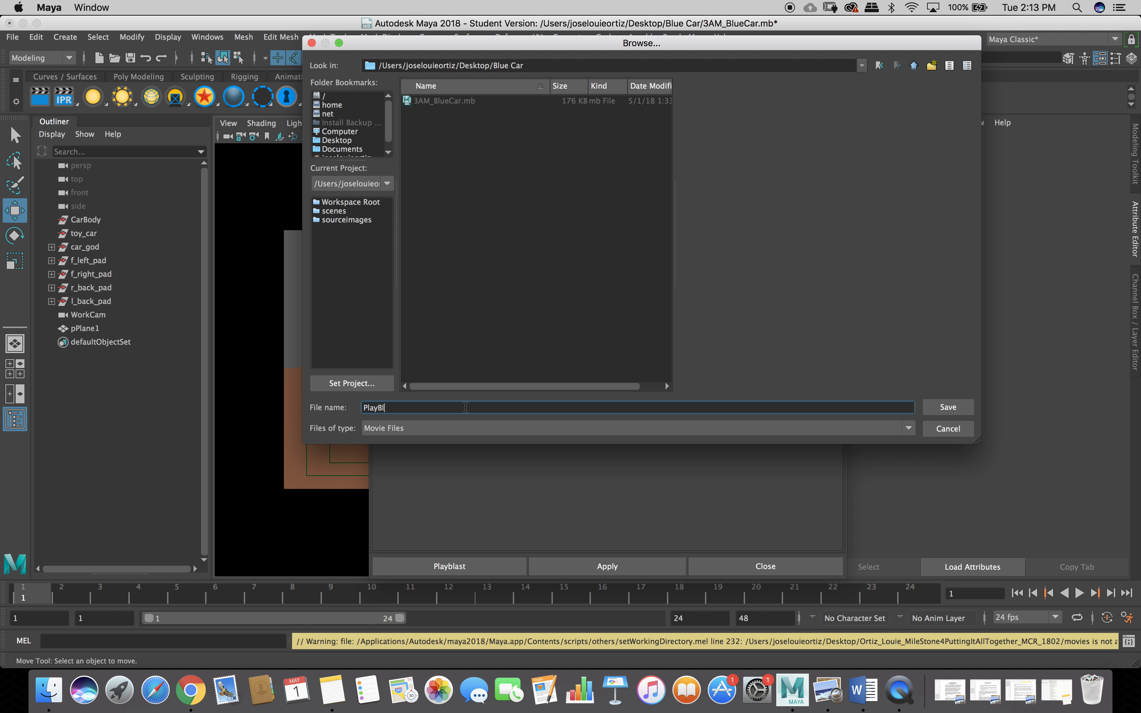
text(astBlue)
text(Ca)
text(rDe)
text(mo)
text(_)
text(_)
key(Left)
key(Left)
text(_)
key(Left)
key(Left)
key(Left)
key(Left)
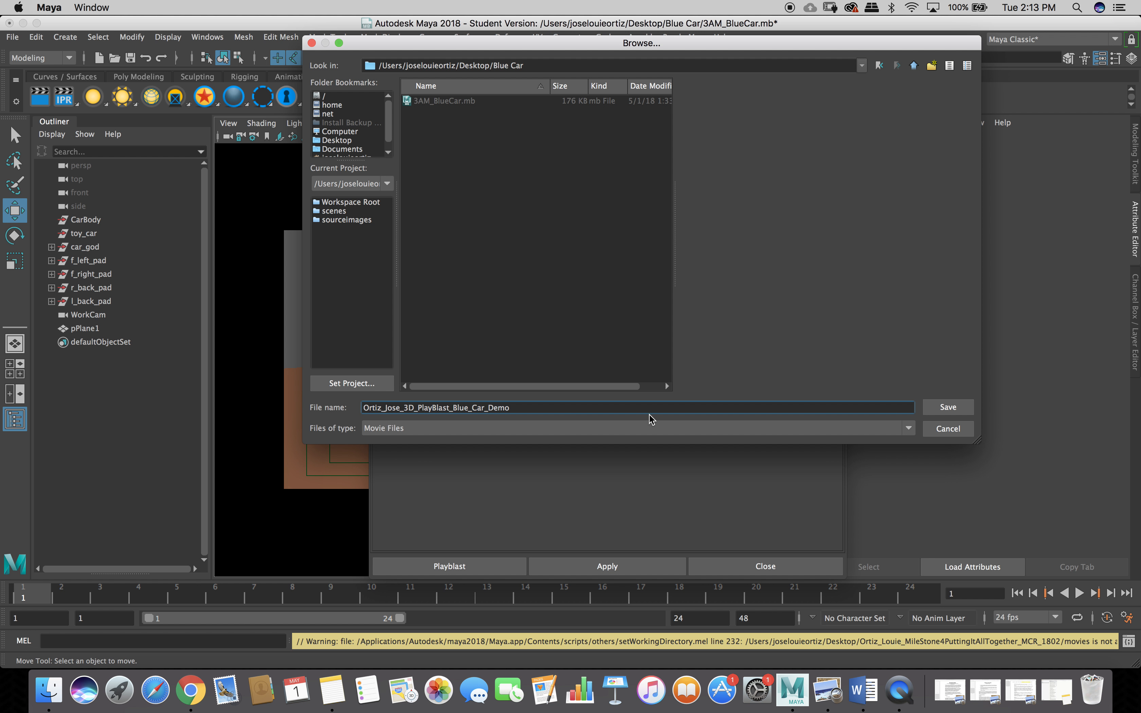
click(949, 407)
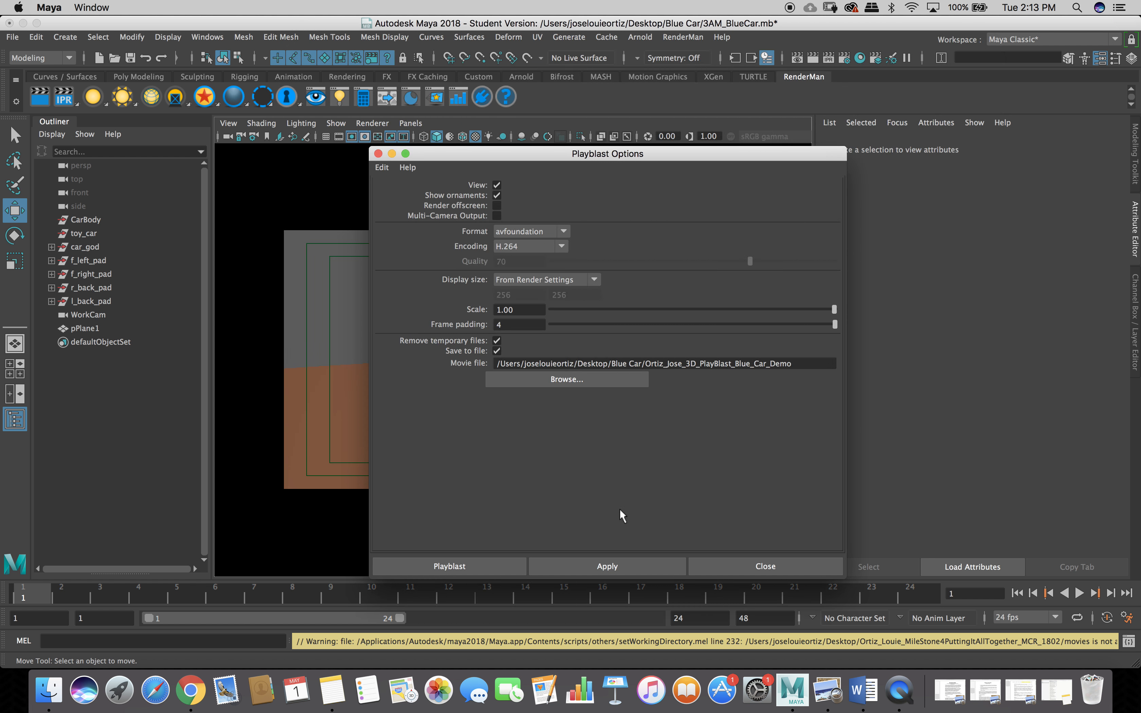
Apply the Playblast Options to render the _3D_PlayBlast_Blue_Car_Demo.mov movie.
click(575, 566)
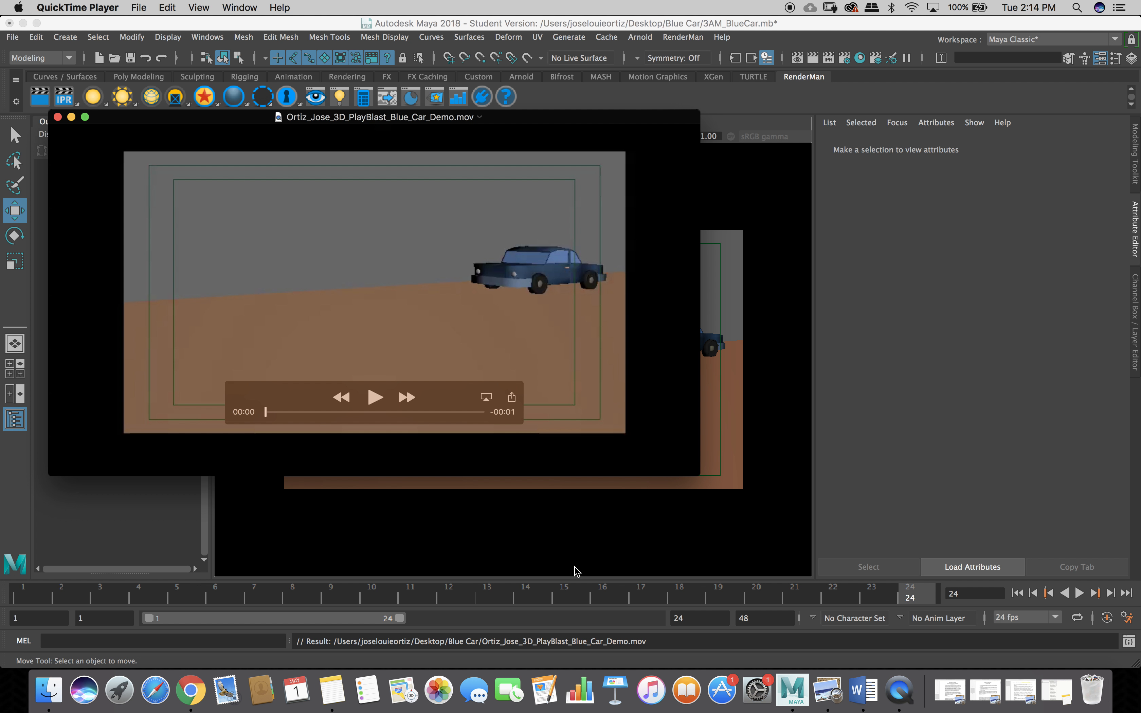
Play the blue car playblast movie through in QuickTime, then close the player.
click(376, 399)
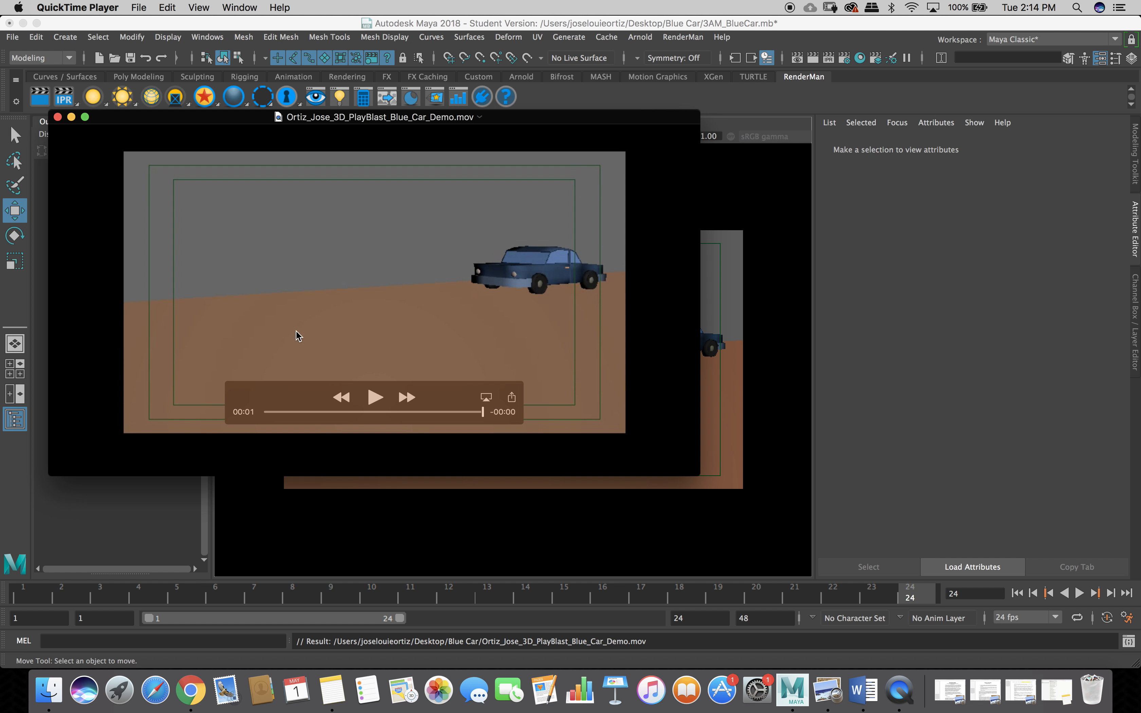
click(58, 116)
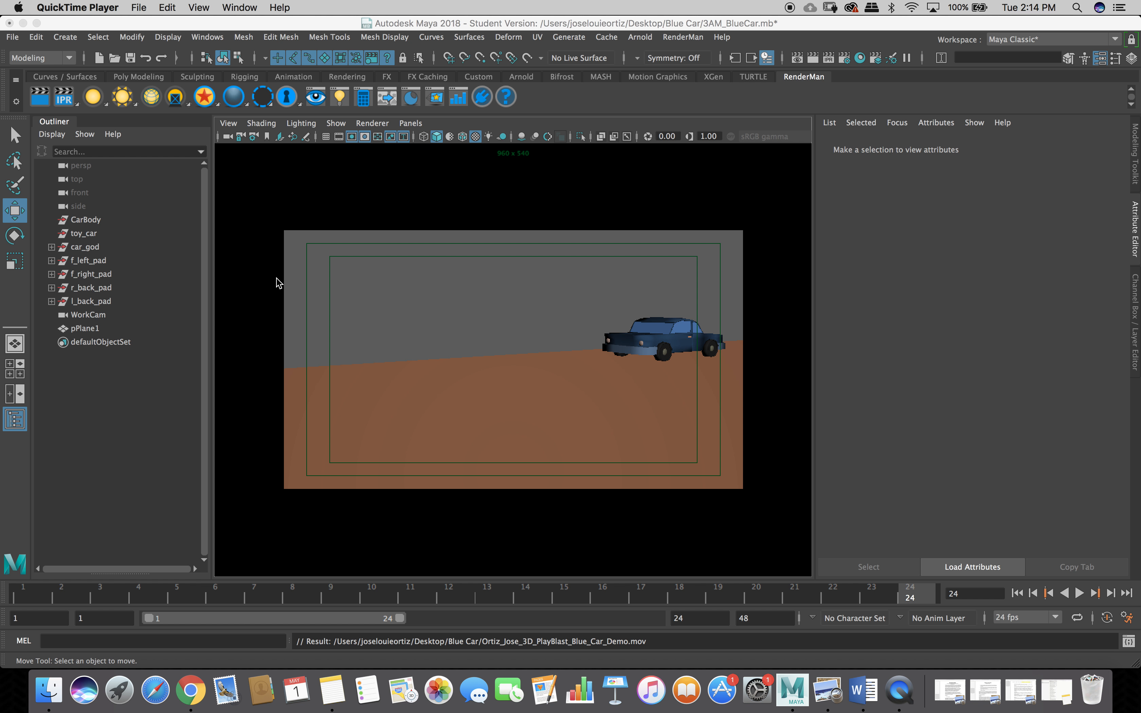
Check that the Blue Car folder holds 3AM_BlueCar.mb and the playblast .mov, then restore Maya.
drag(659, 23, 564, 342)
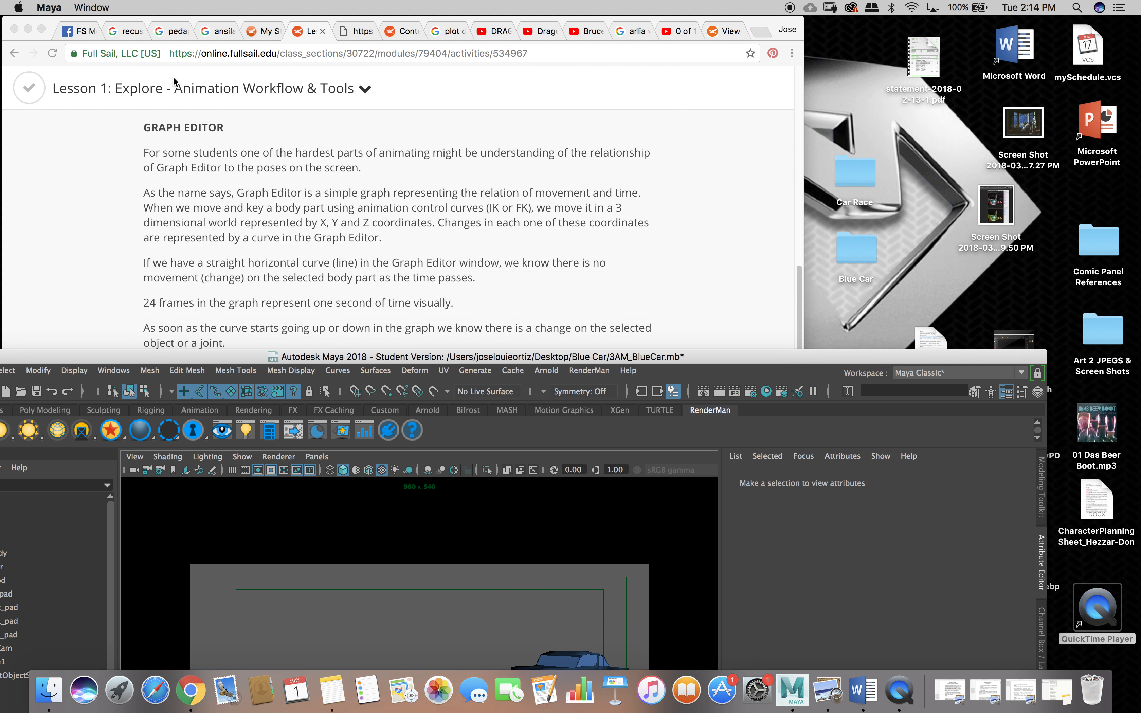
click(29, 29)
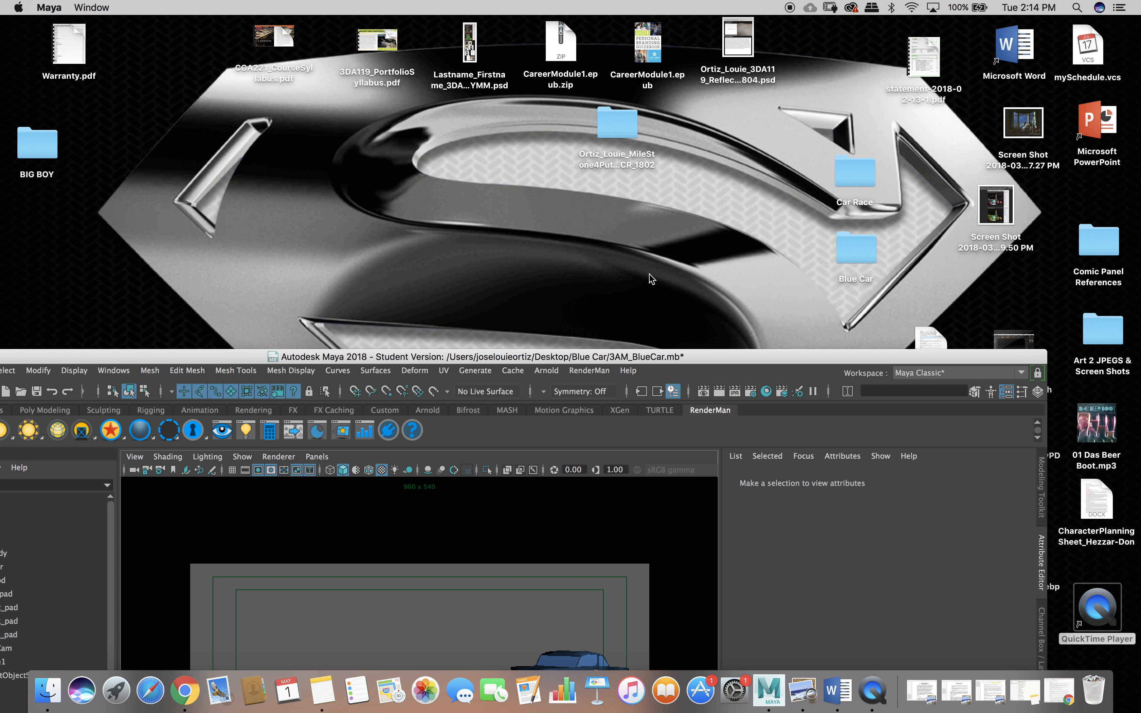
double_click(855, 241)
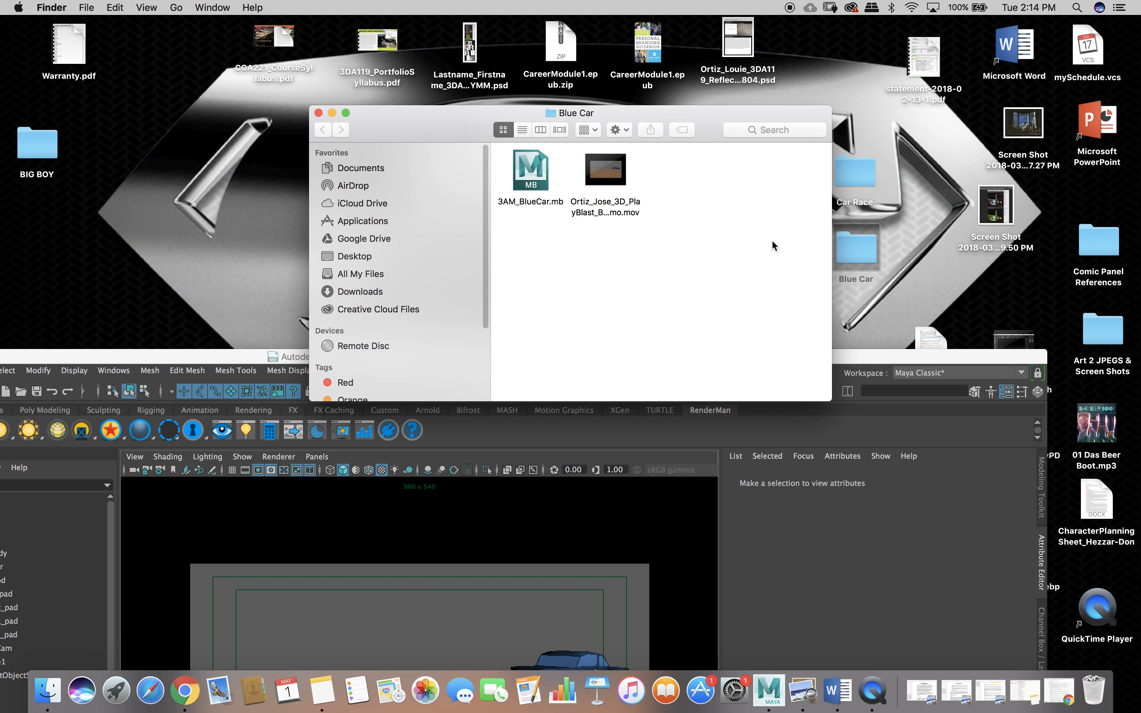
click(318, 113)
drag(424, 356, 491, 26)
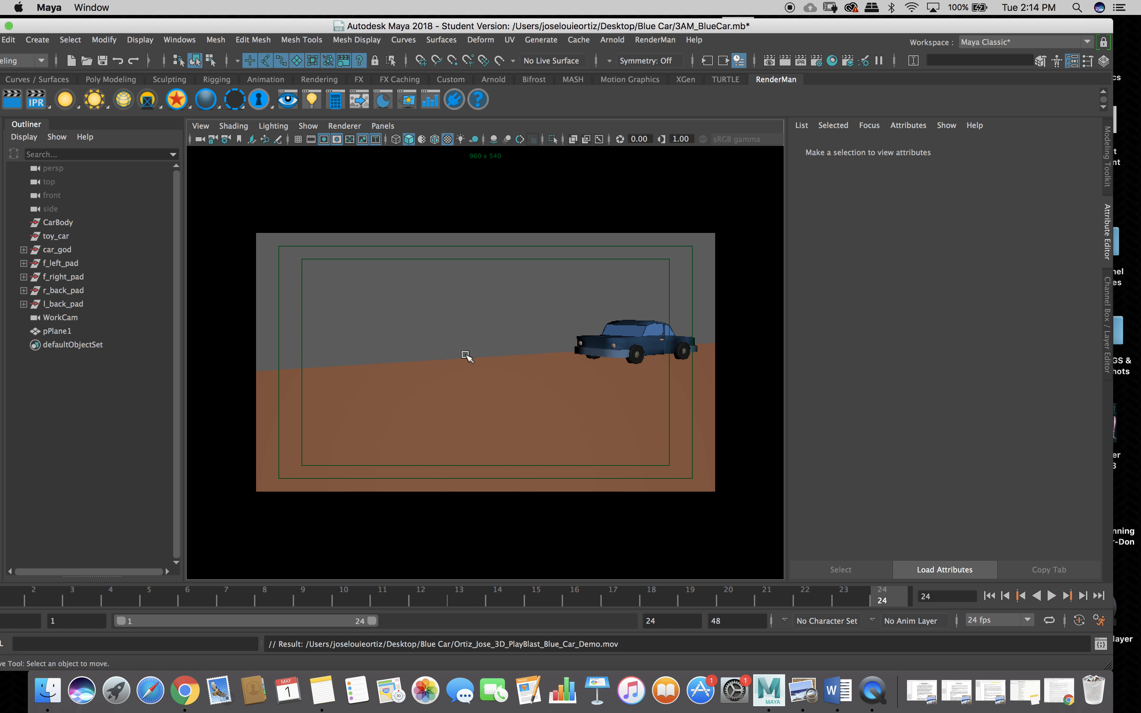
Put the time slider back on frame 1 and try extending the playback range.
drag(430, 31, 457, 28)
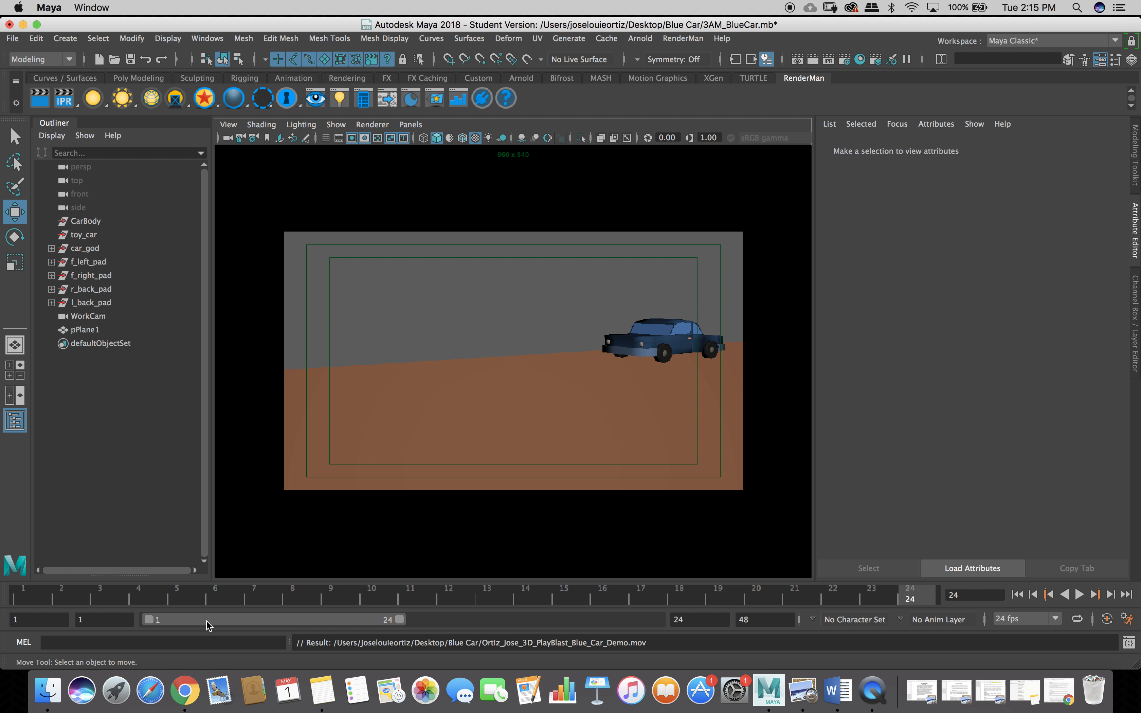
click(33, 594)
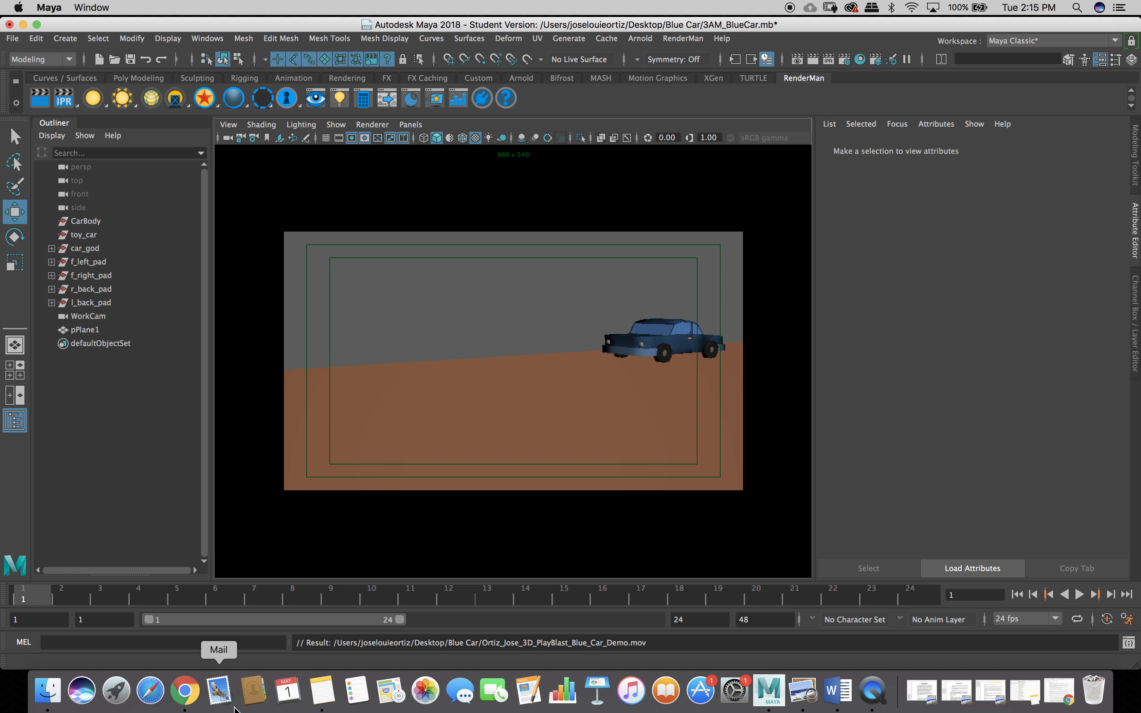
mouse_move(400, 624)
mouse_down()
mouse_move(607, 630)
mouse_move(399, 628)
mouse_up()
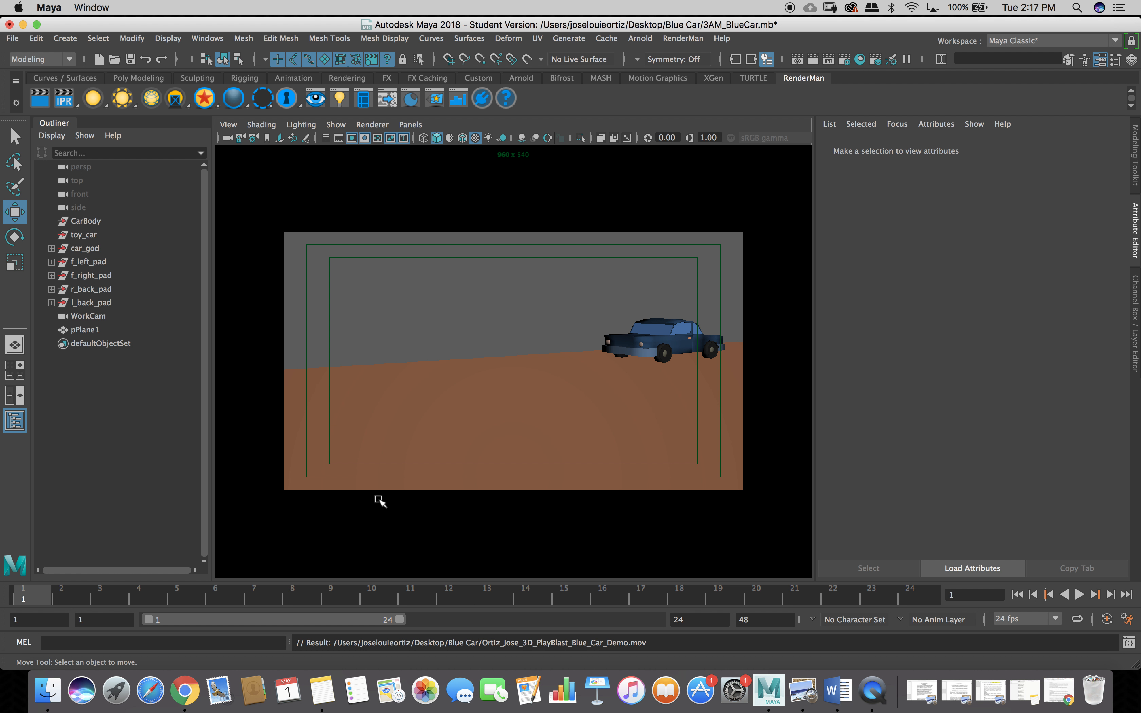
Show the Channel Box/Layer Editor and switch to the persp, camera and Graph Editor layout.
click(1133, 65)
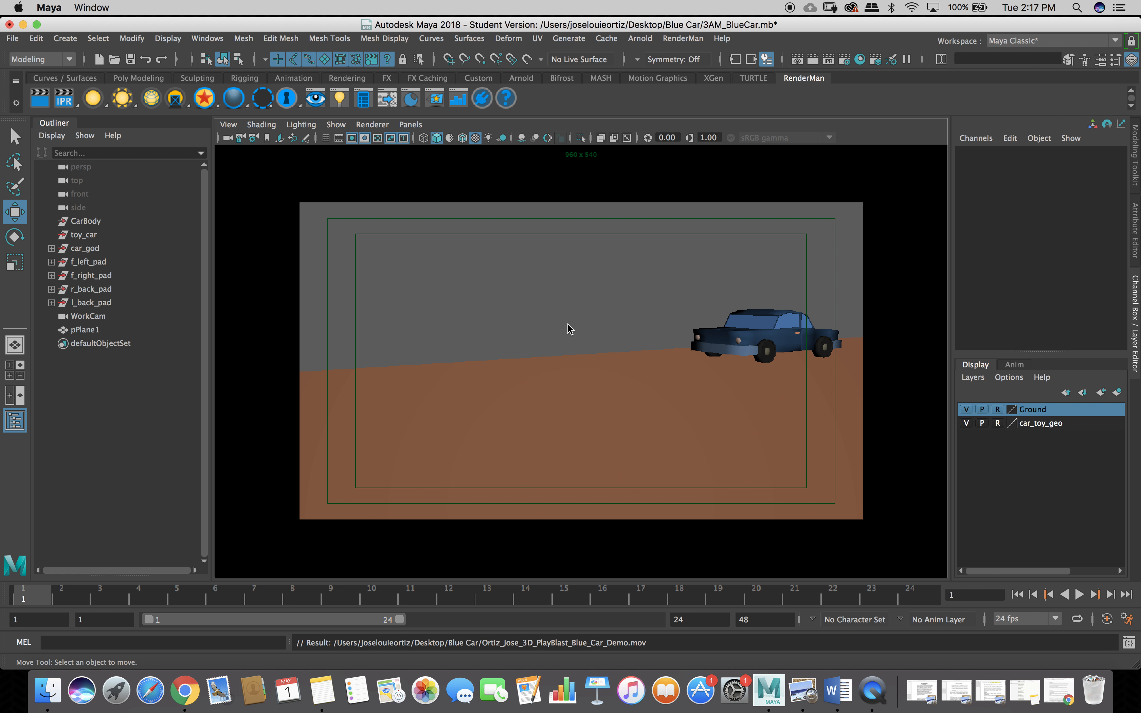
key(space)
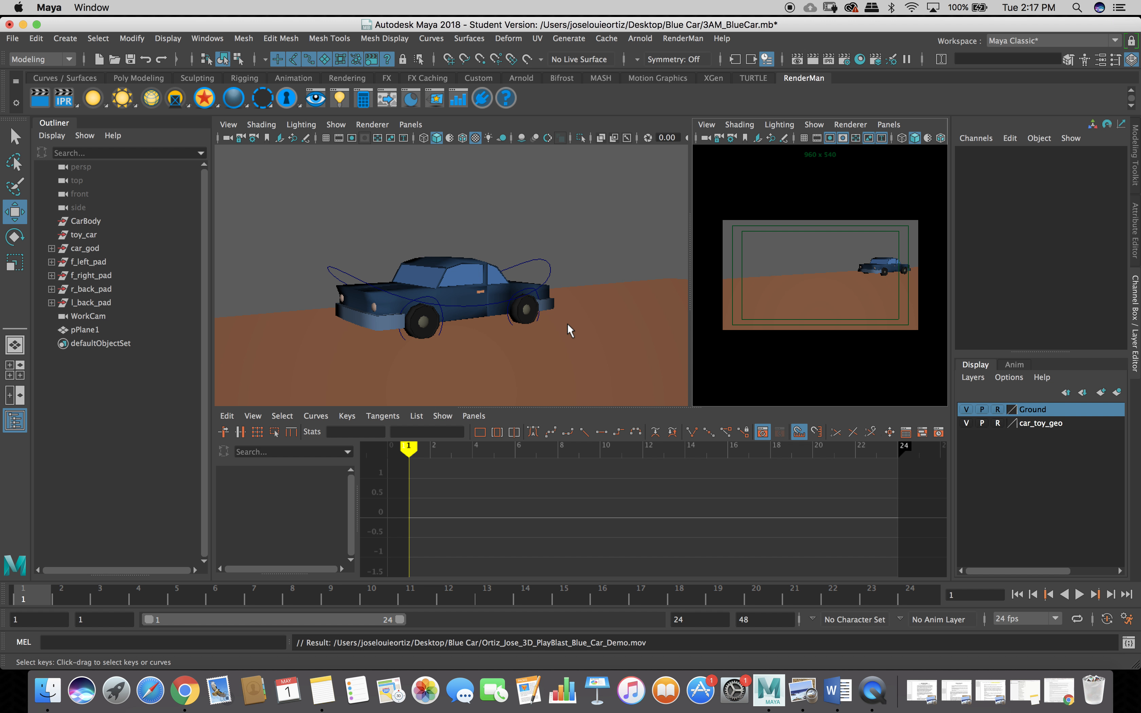
Maximize the camera panel so the blue car at frame 1 fills the viewport.
key(space)
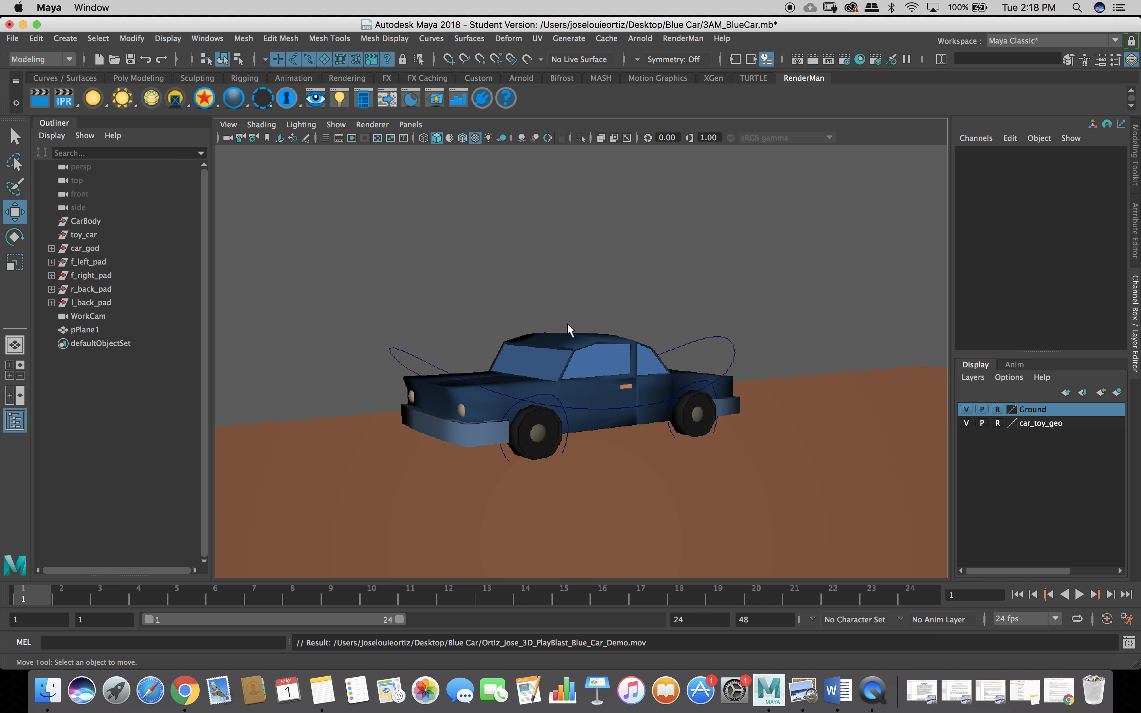
key(space)
key(space)
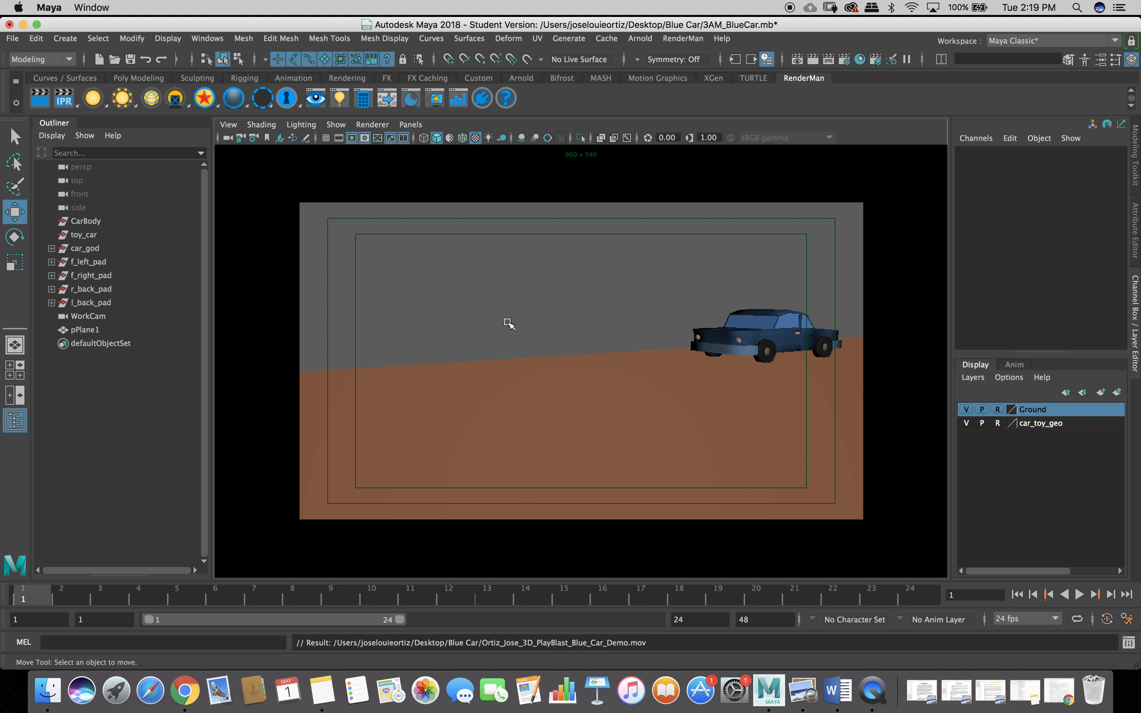
click(209, 39)
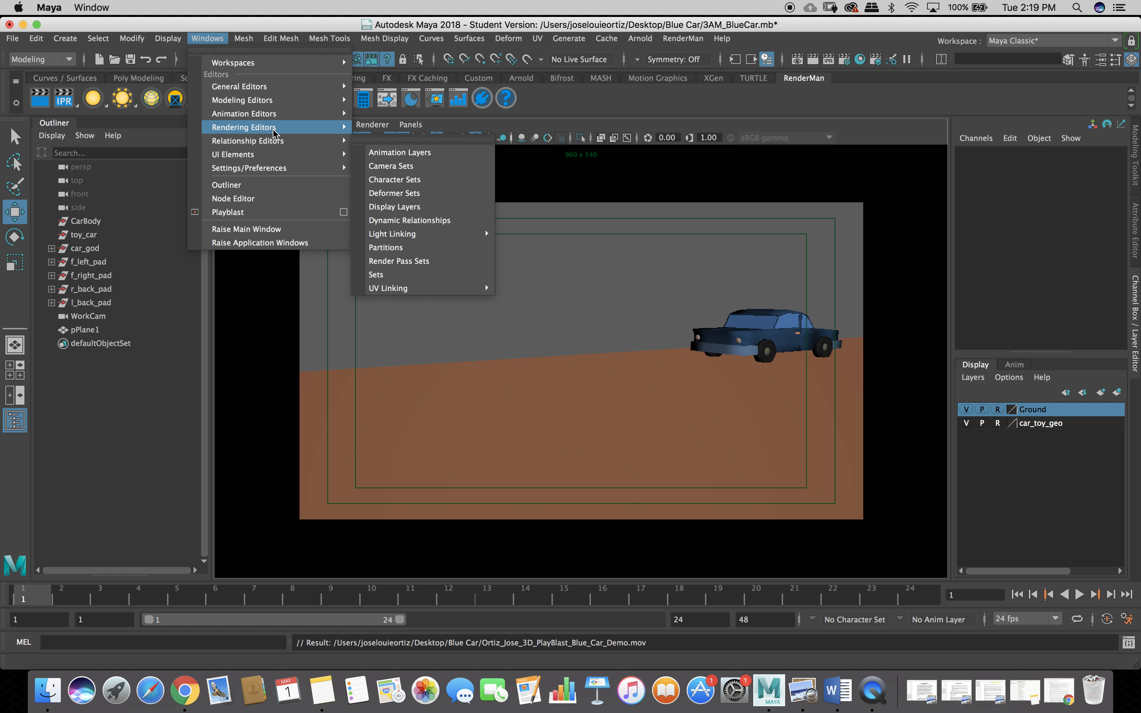
mouse_move(275, 115)
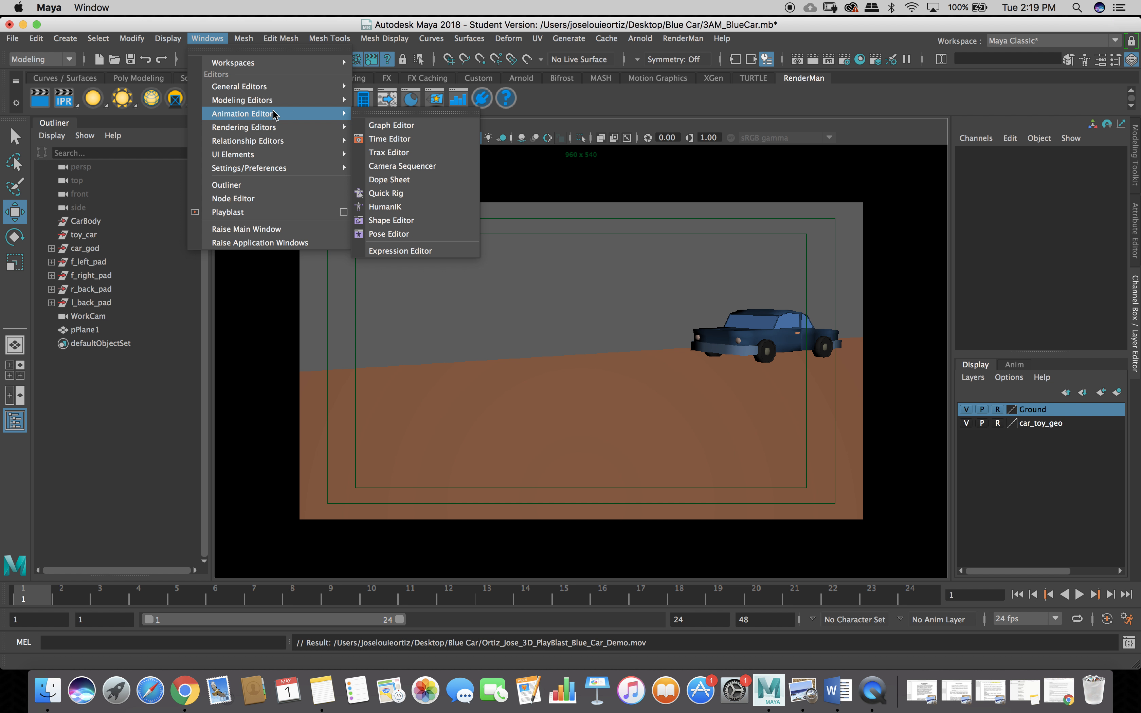
mouse_move(244, 38)
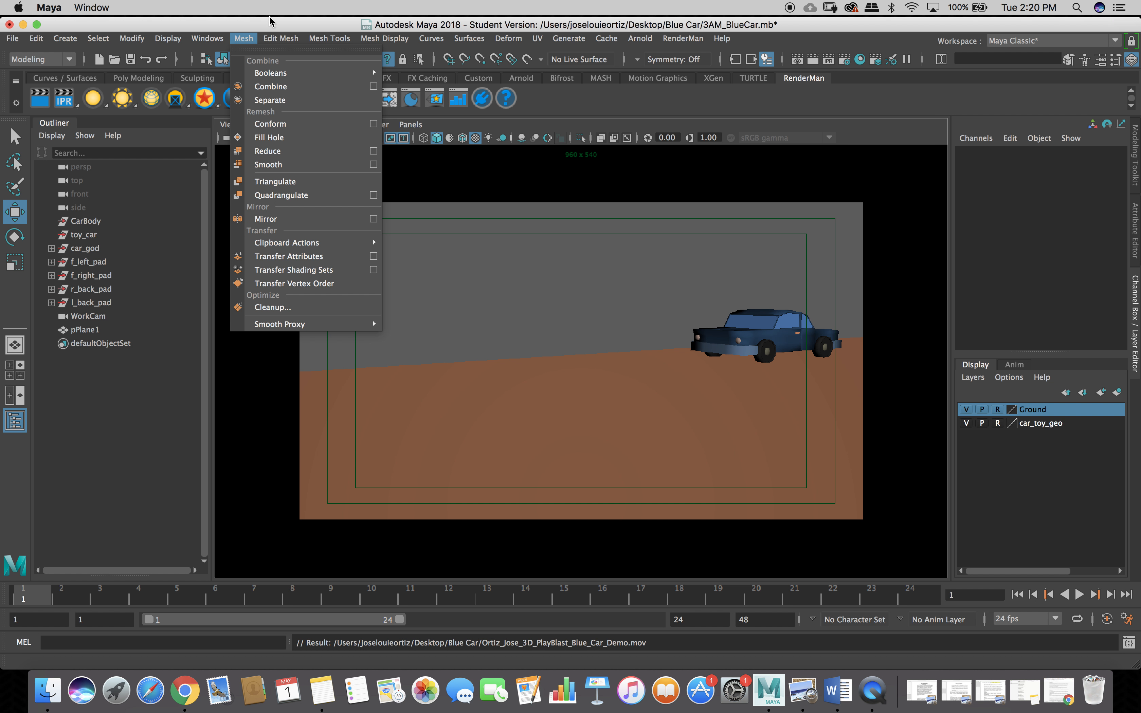
click(272, 24)
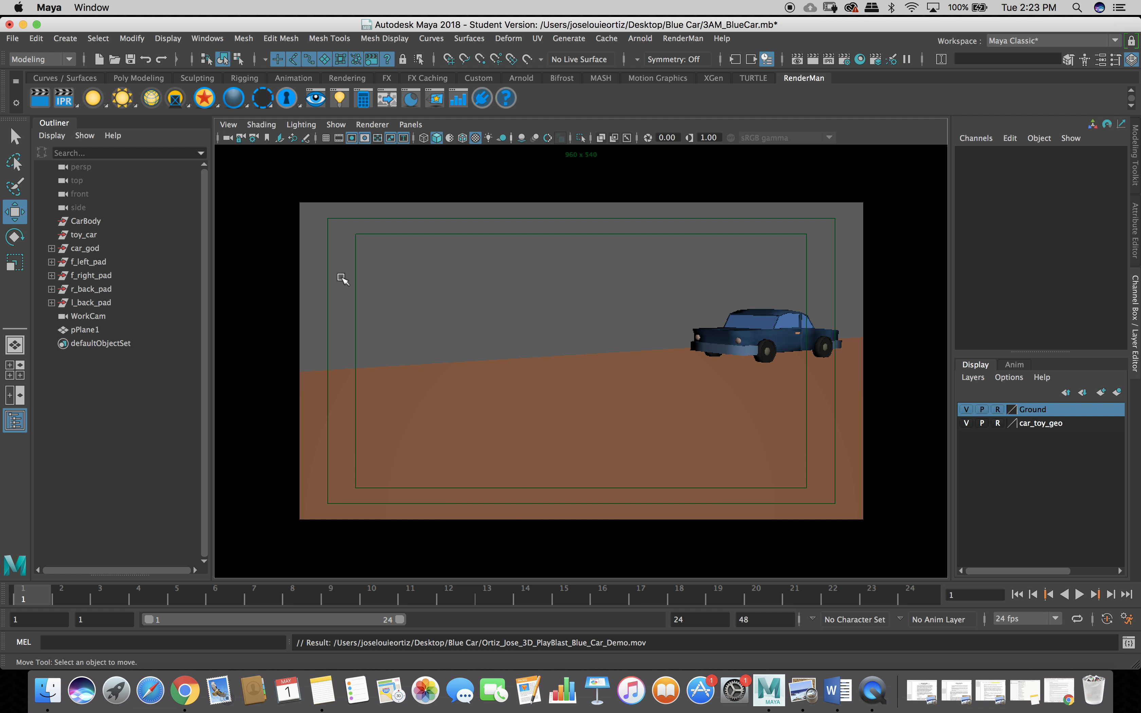
Switch to the saved layout with persp, camera and Graph Editor panes.
key(space)
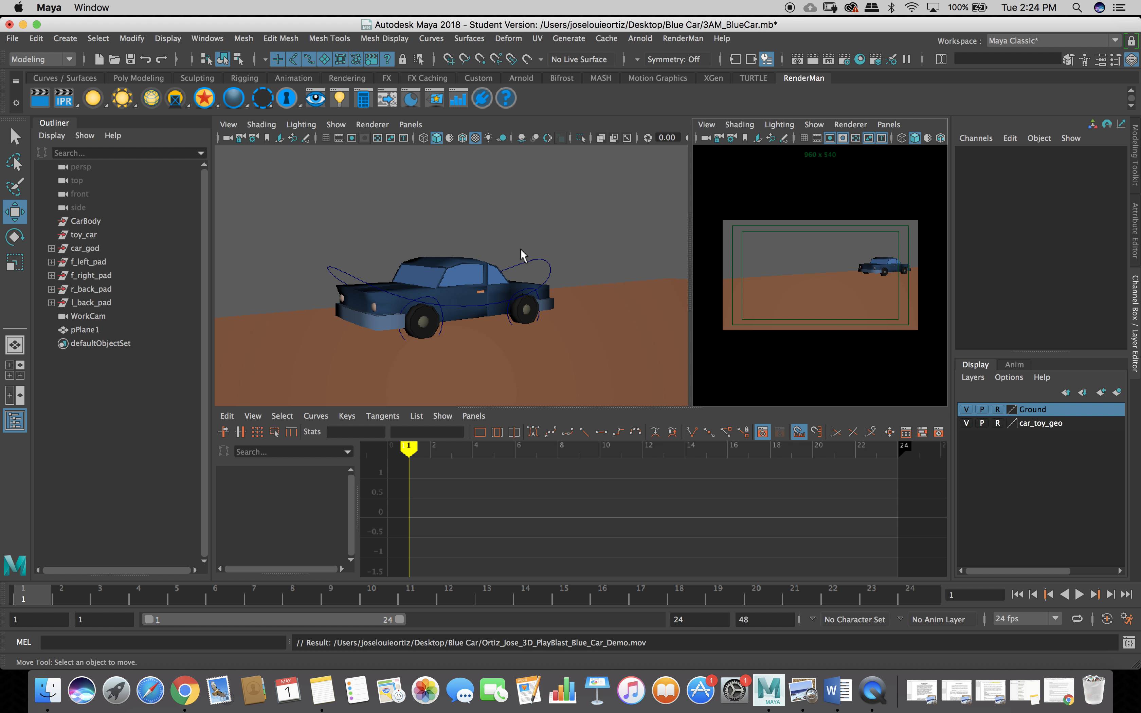
Open the Graph Editor's display options and dismiss them without changes.
click(252, 416)
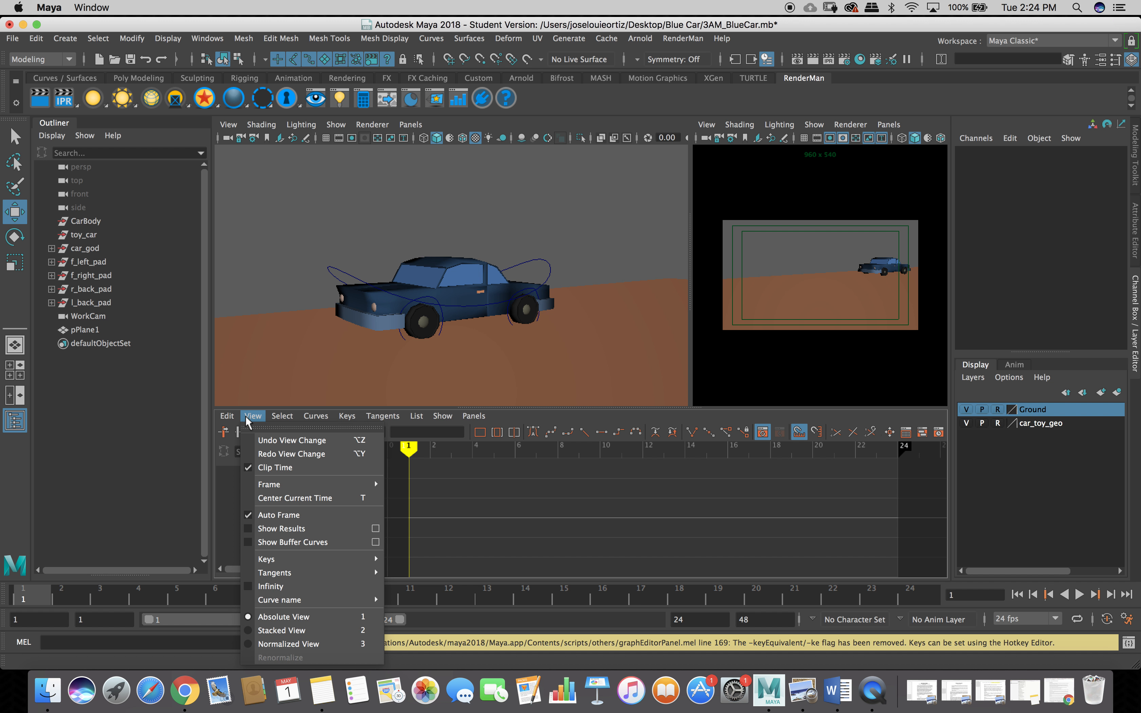
click(228, 490)
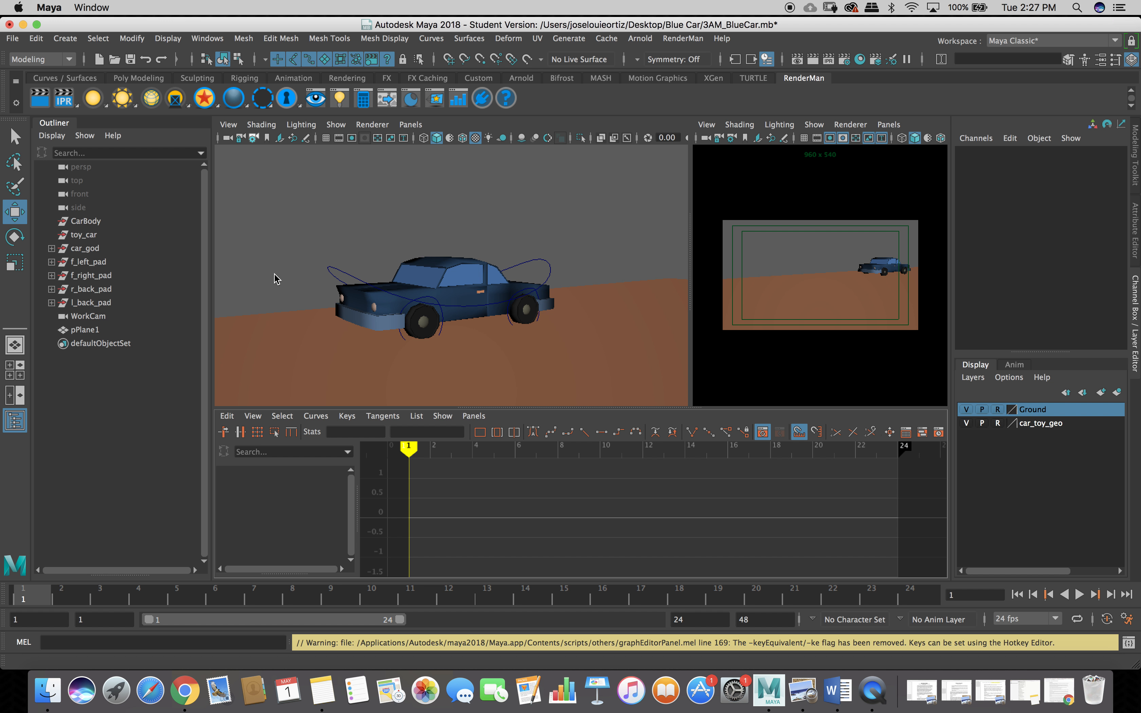
Select the toy_car_control curve around the blue car, loading its translate, rotate and scale channels.
scroll(278, 277, down, 3)
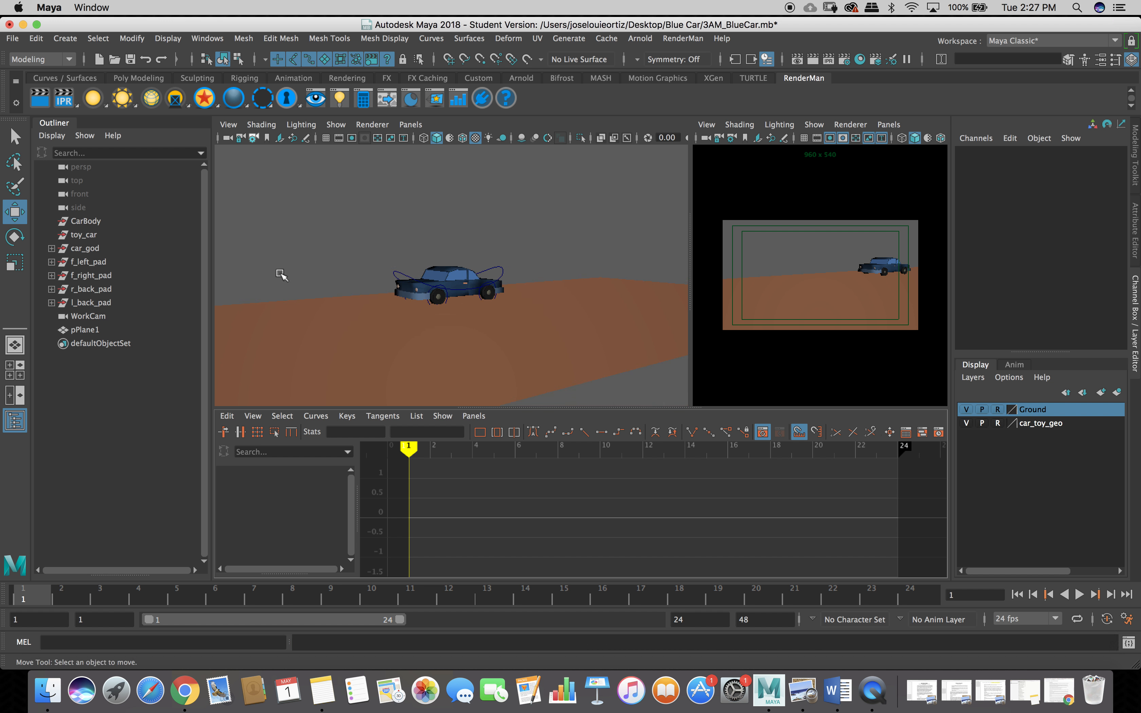
scroll(281, 275, down, 2)
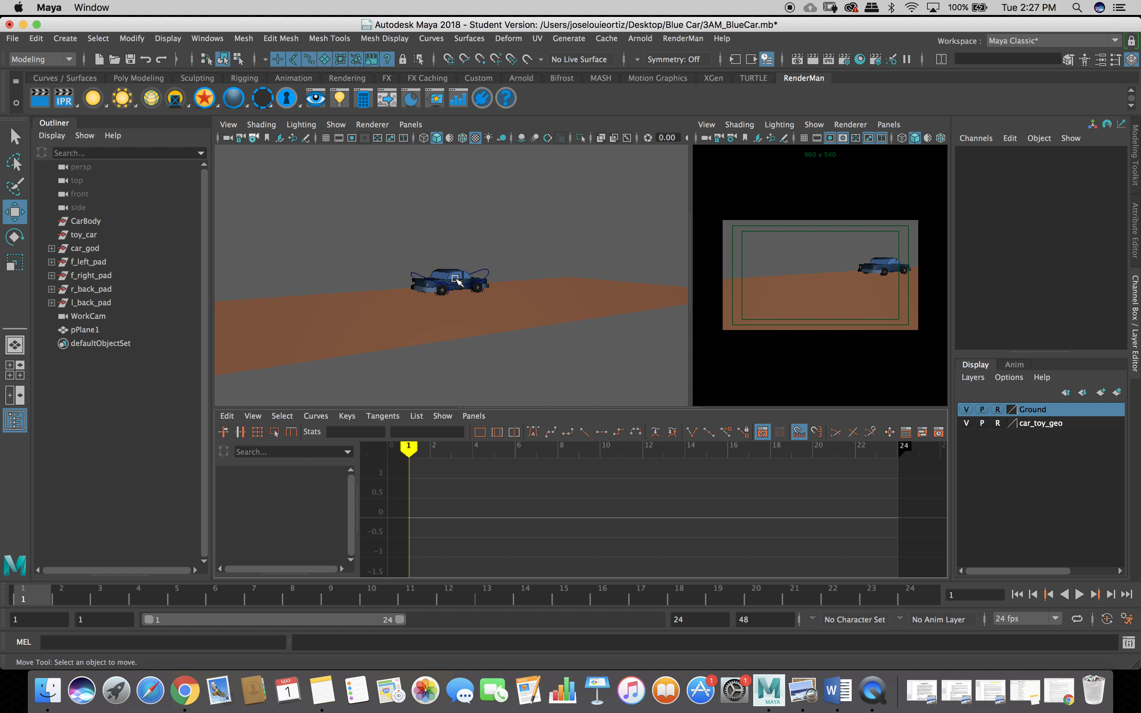
click(412, 276)
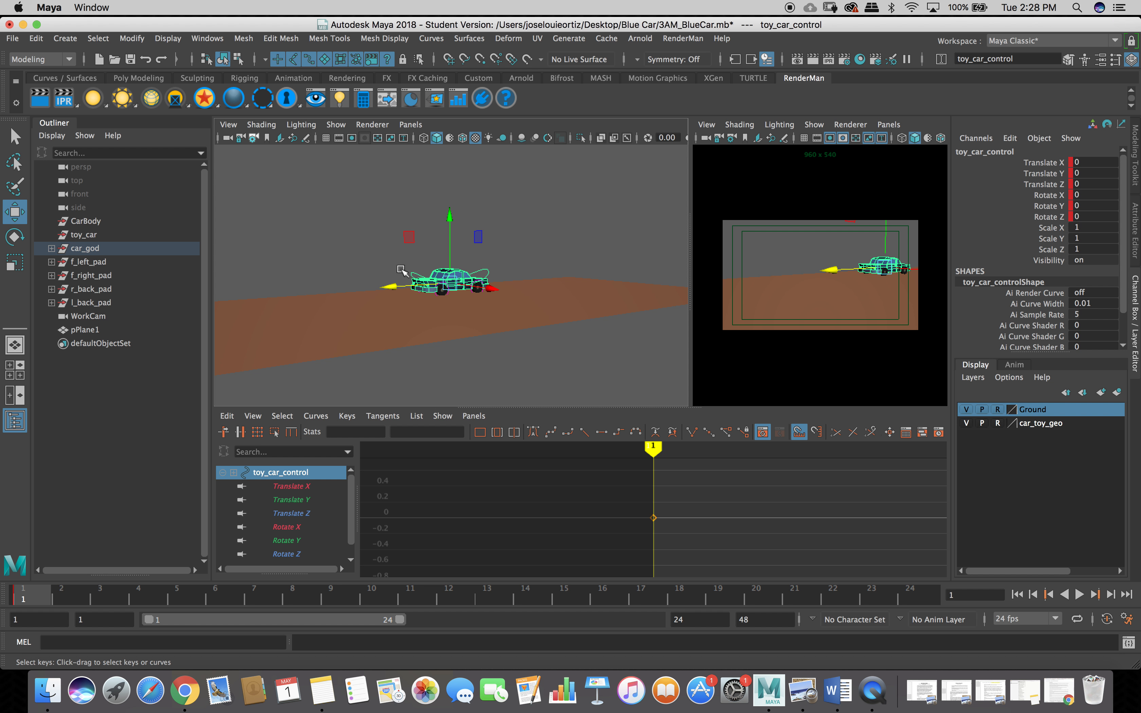
scroll(424, 296, up, 2)
scroll(425, 296, up, 2)
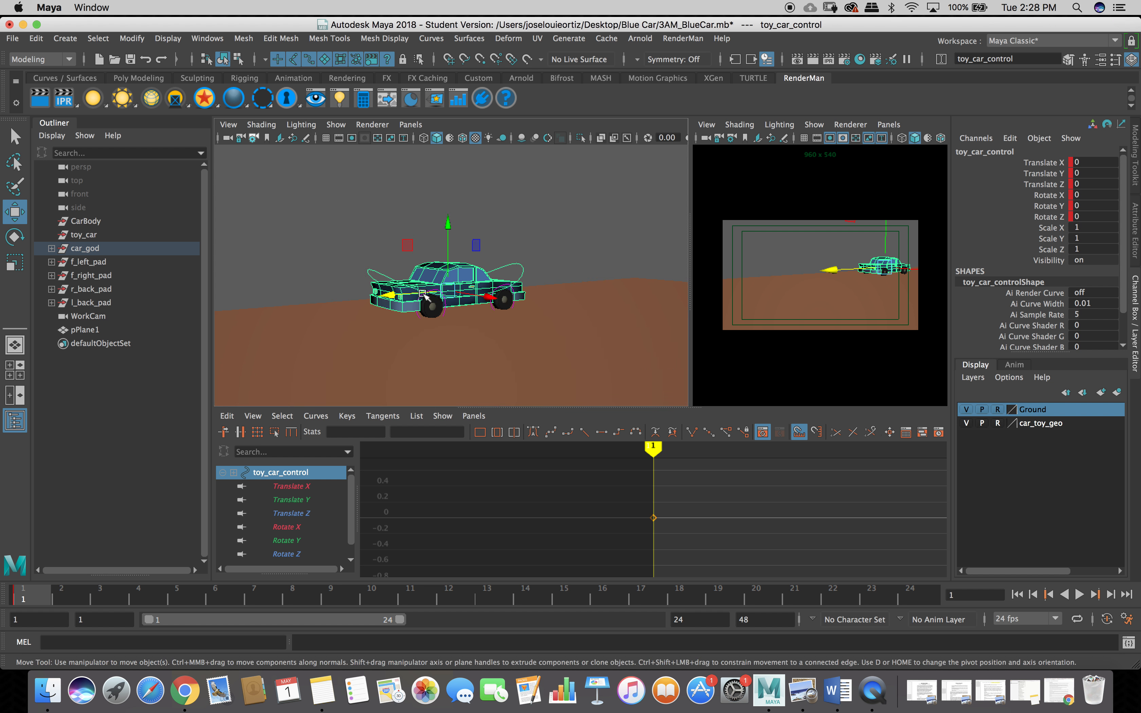
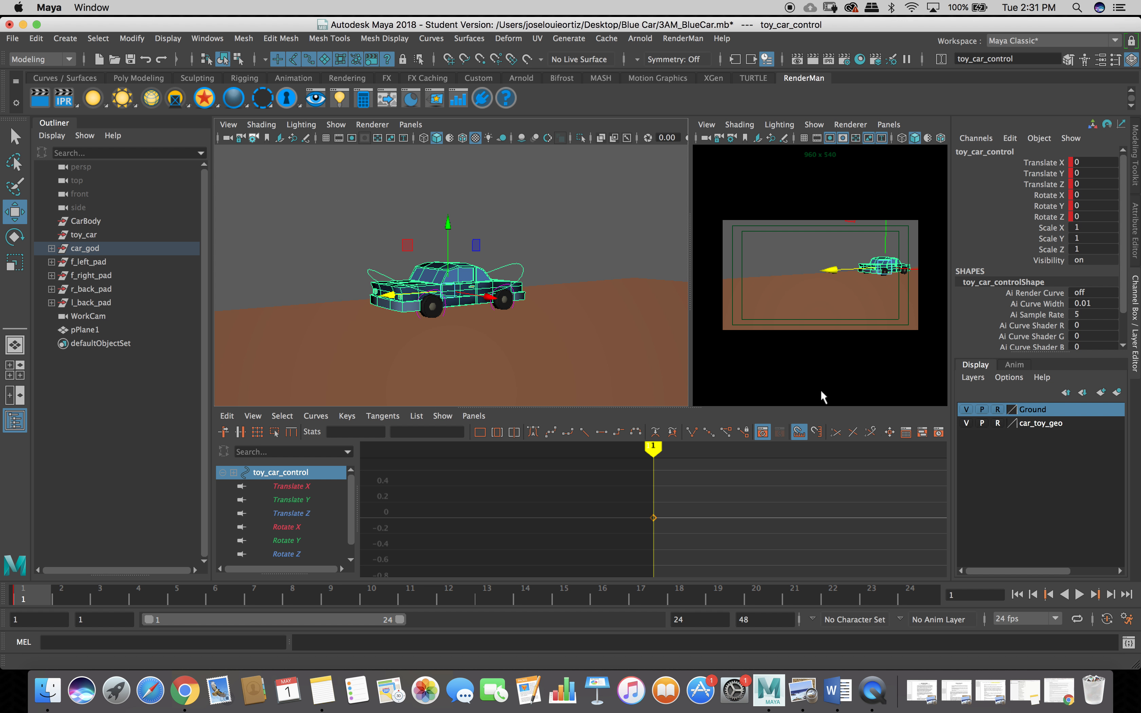
Select toy_car_control's translate and rotate channels, then dismiss the keying menu without setting a key.
drag(1032, 162, 1046, 218)
right_click(1047, 219)
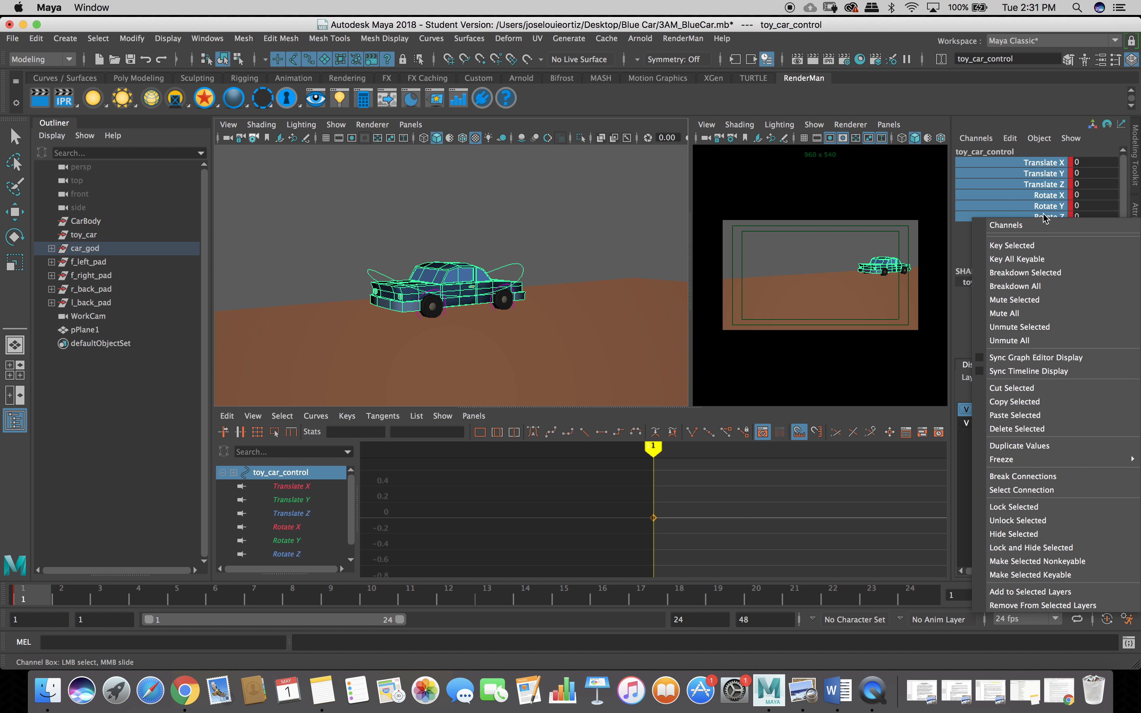
click(961, 240)
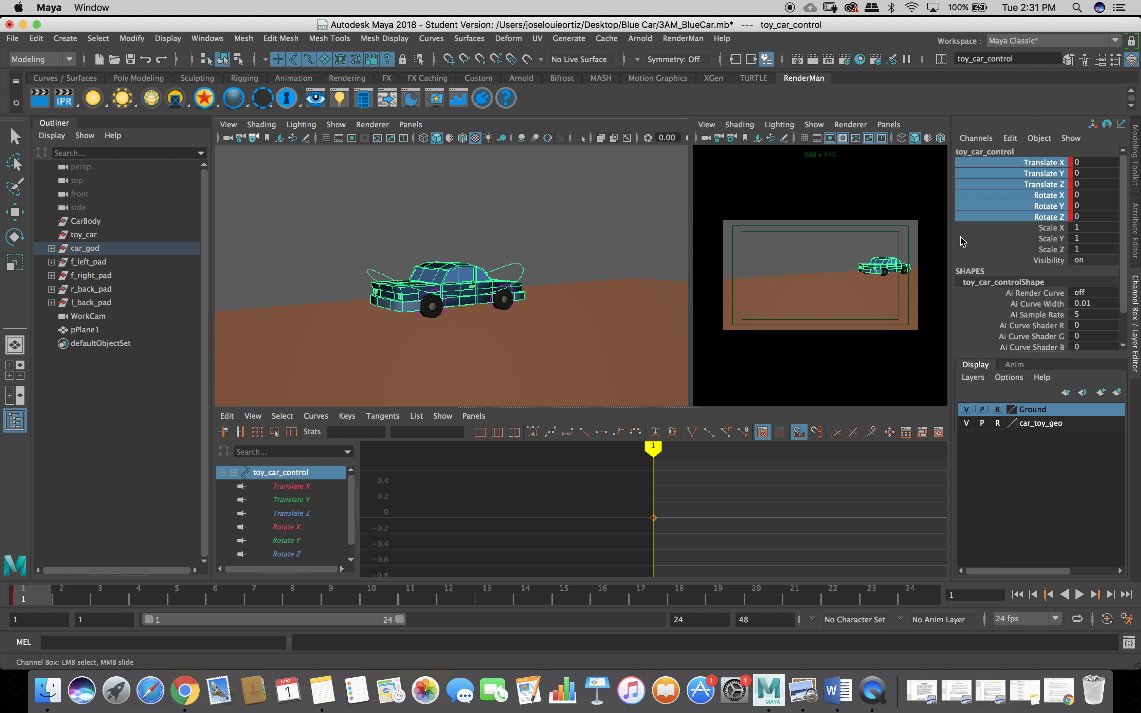
click(1052, 238)
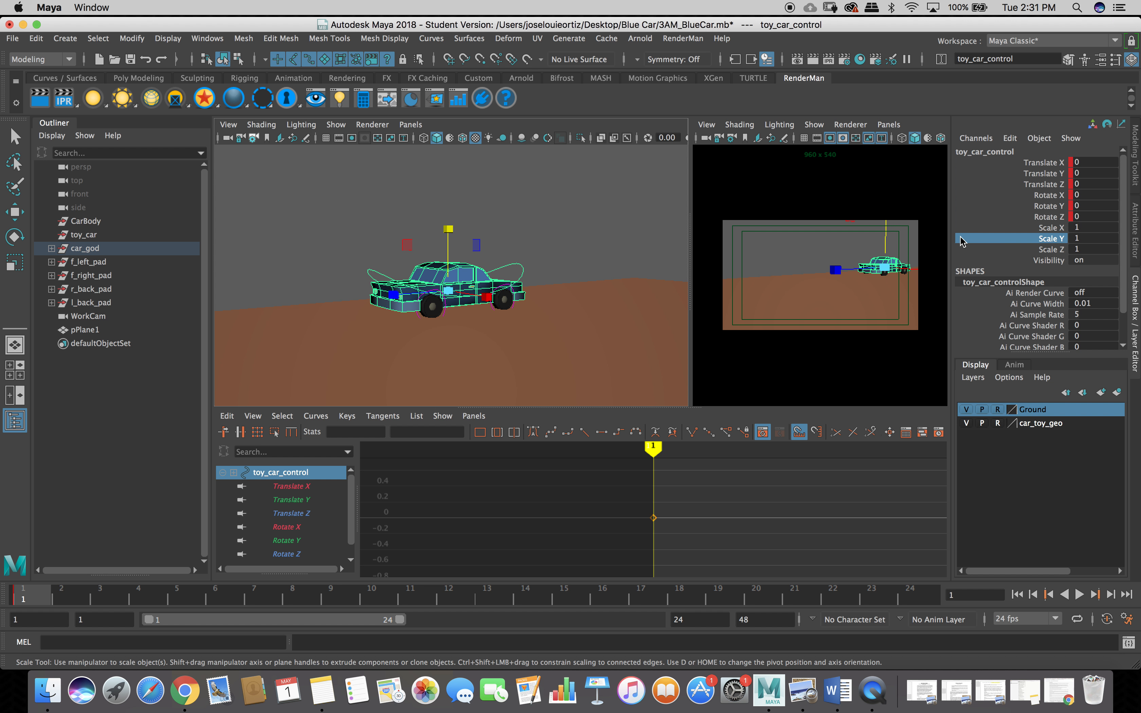
With the Move tool, reselect the toy_car_control curve and play back the timeline with Alt+V.
click(474, 225)
key(w)
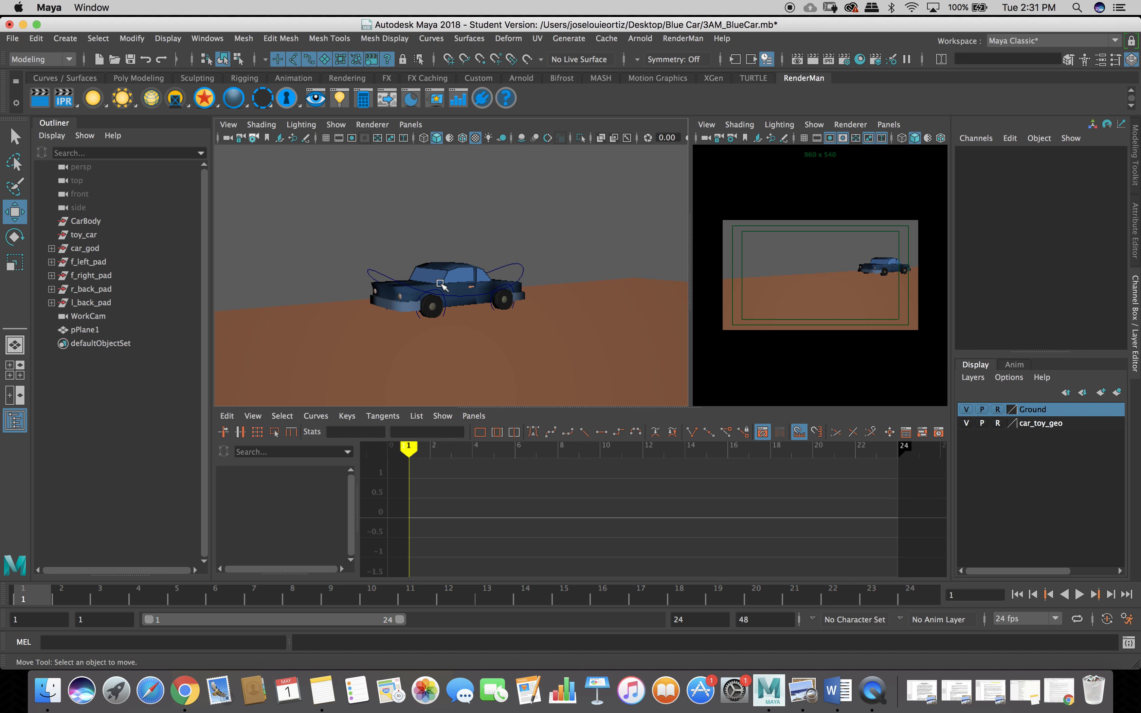
click(388, 279)
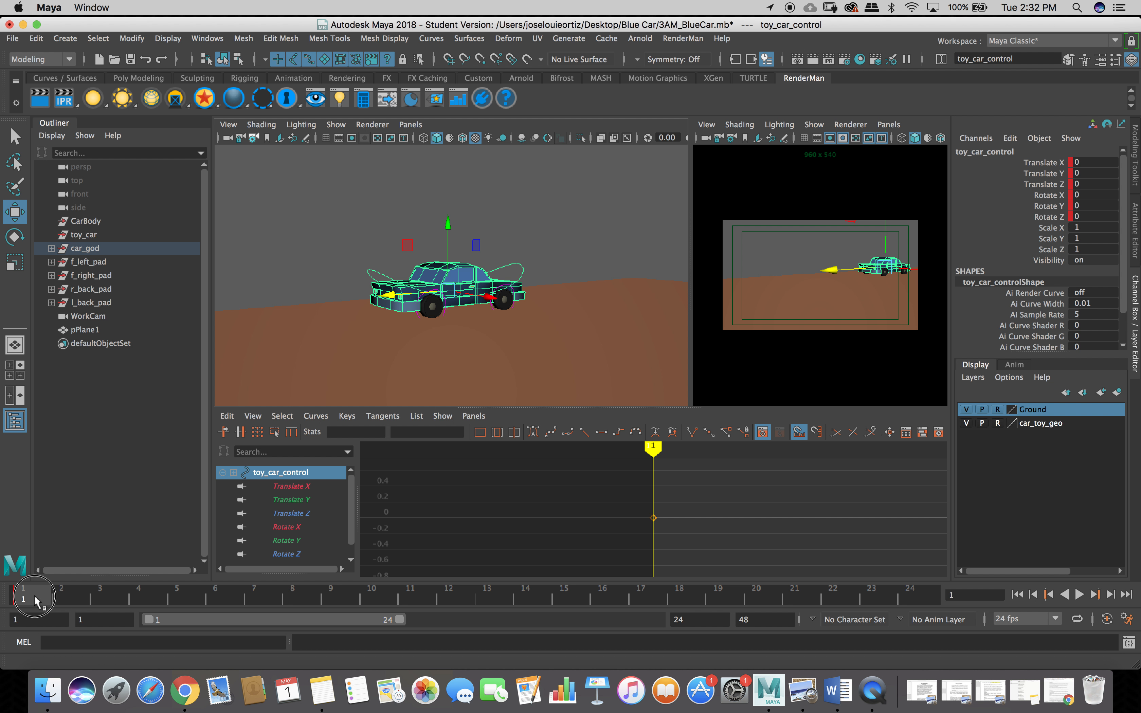
key(alt+v)
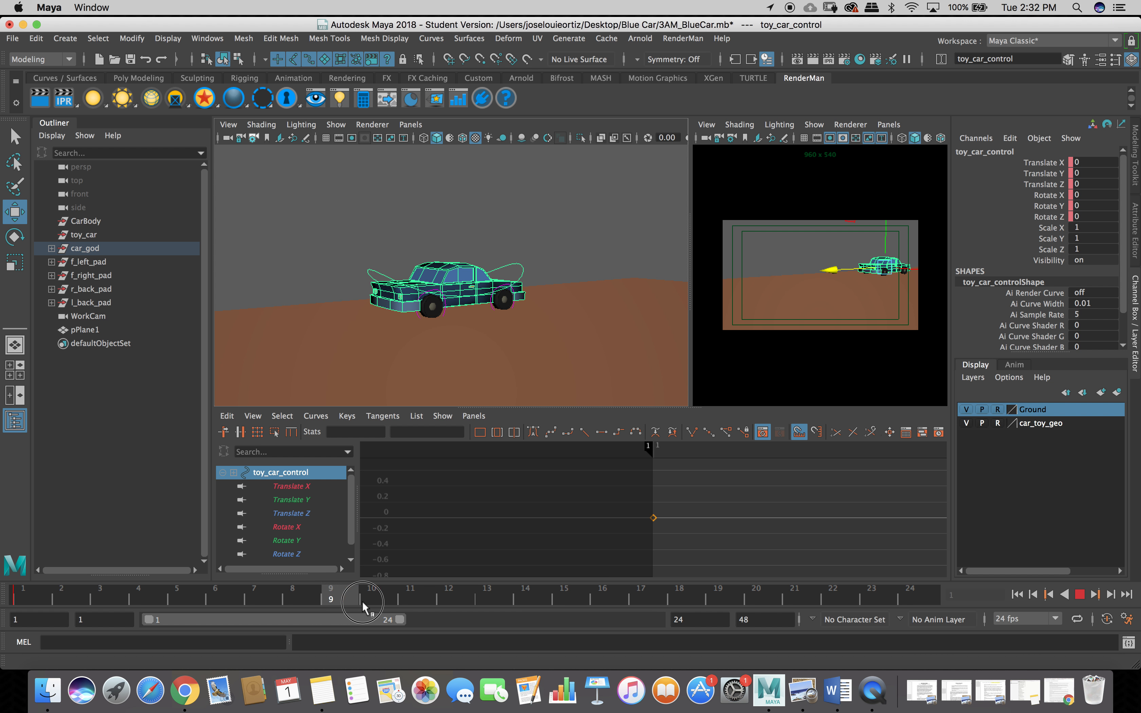
Stop playback and select Translate X through Rotate Z in the Channel Box.
key(alt+v)
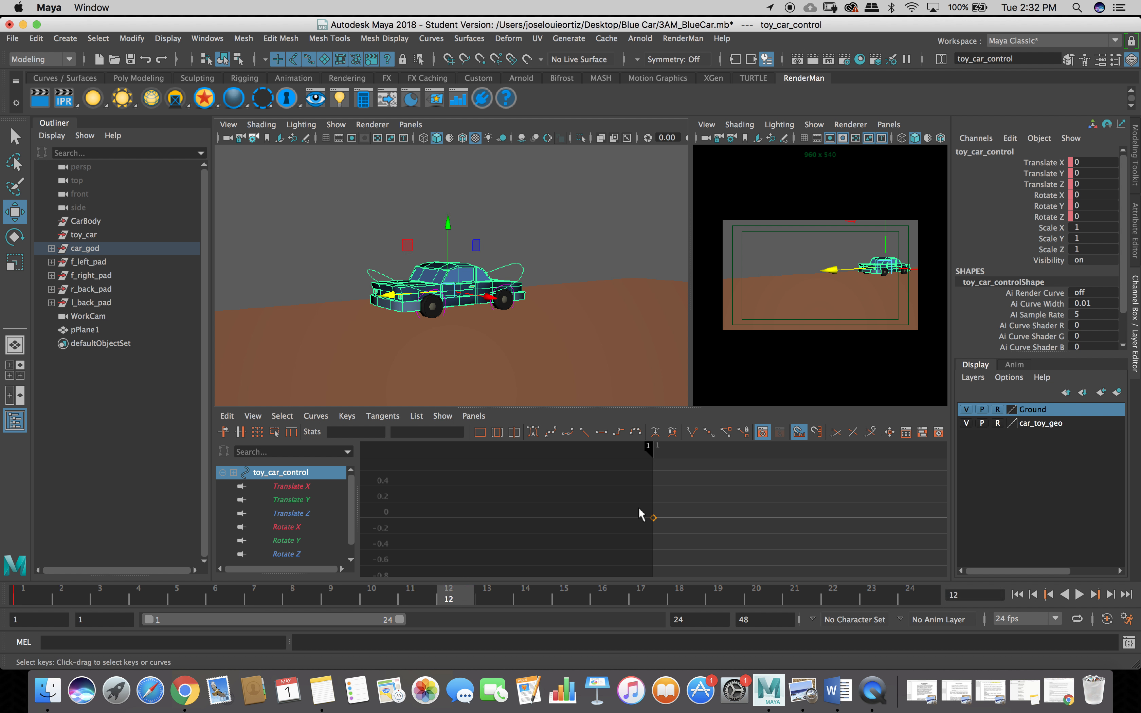
click(999, 161)
right_click(1002, 166)
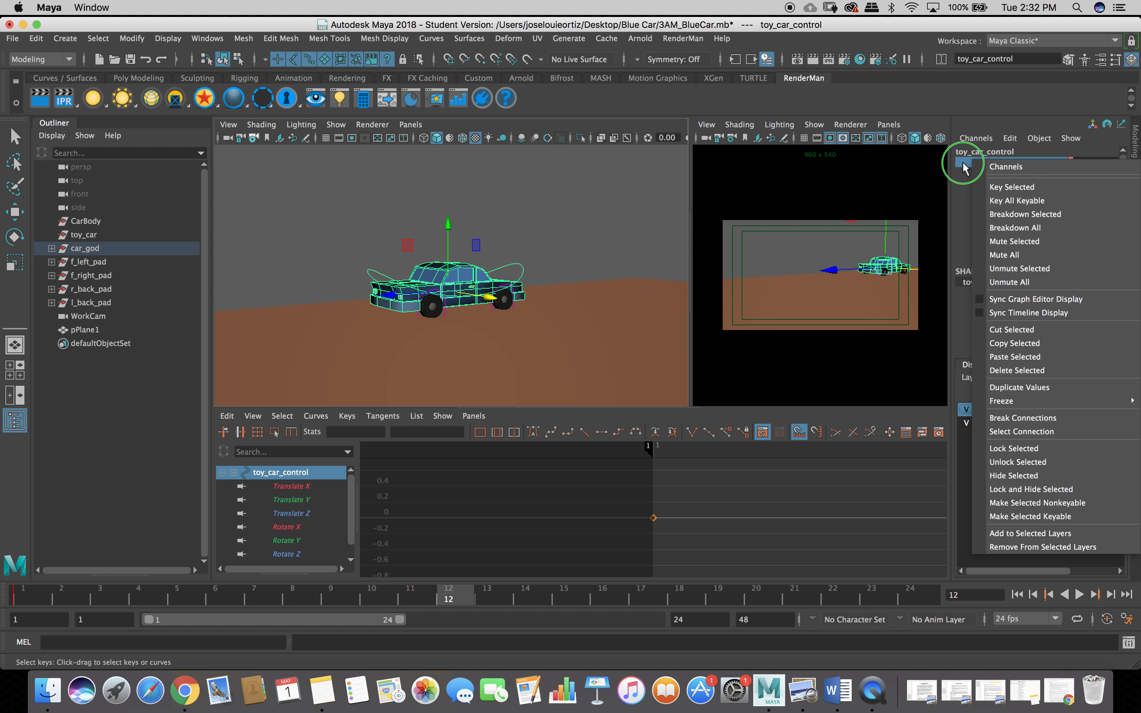
click(967, 176)
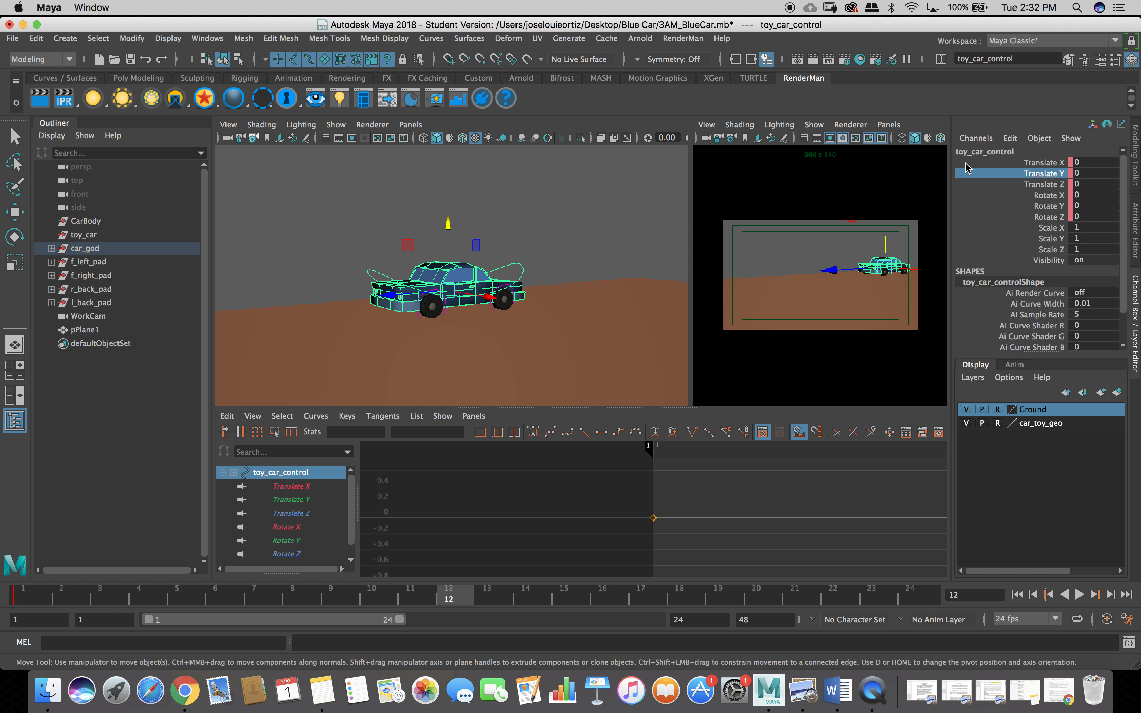
drag(979, 175, 996, 207)
drag(974, 162, 983, 222)
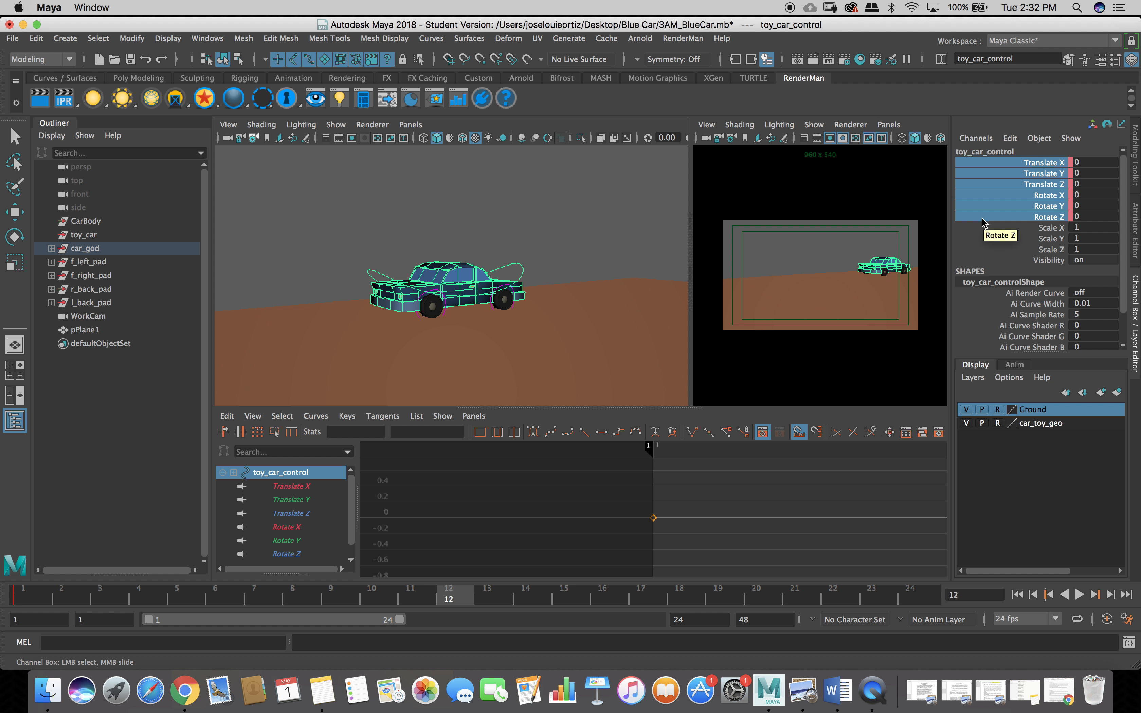
Key the selected translate and rotate channels of toy_car_control with Key Selected.
right_click(983, 222)
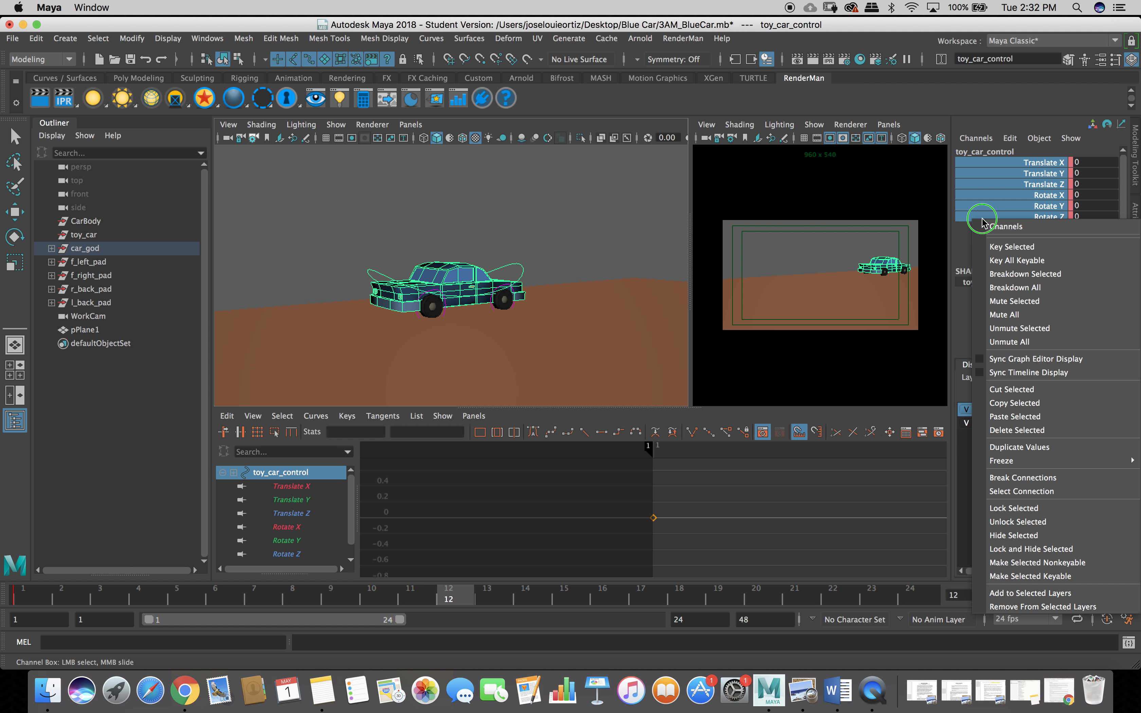
click(1003, 249)
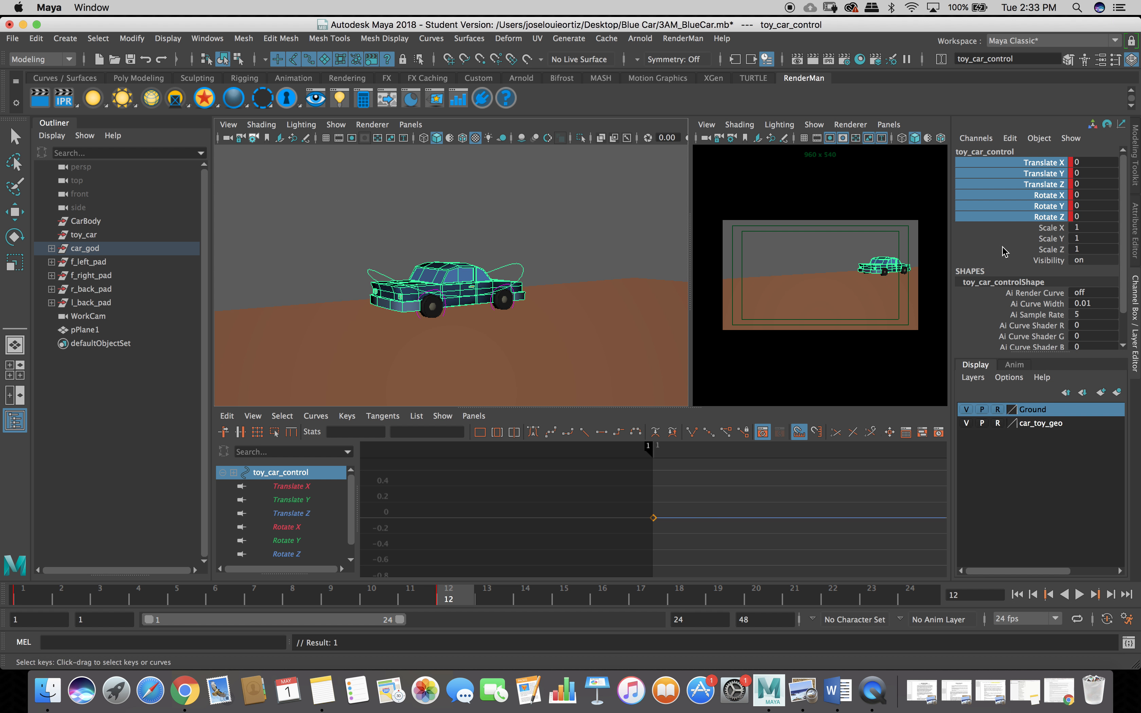
drag(348, 520, 347, 547)
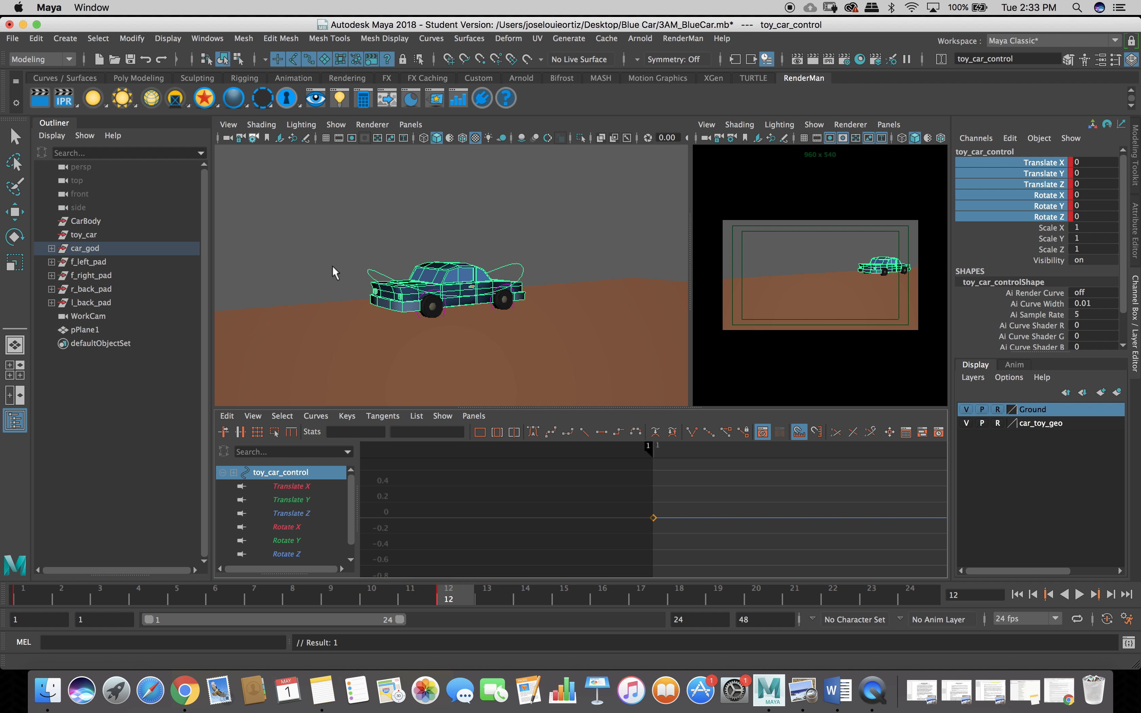
click(377, 273)
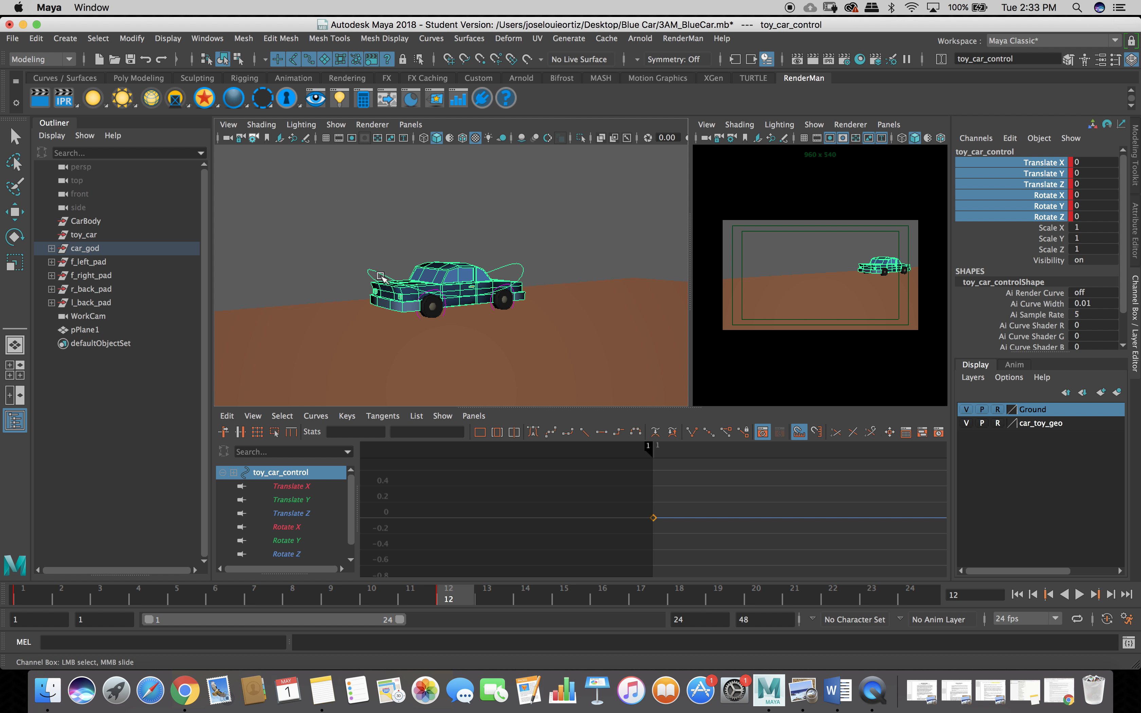
With the Move tool active, clear the selection and reselect the toy_car_control curve.
key(w)
click(332, 275)
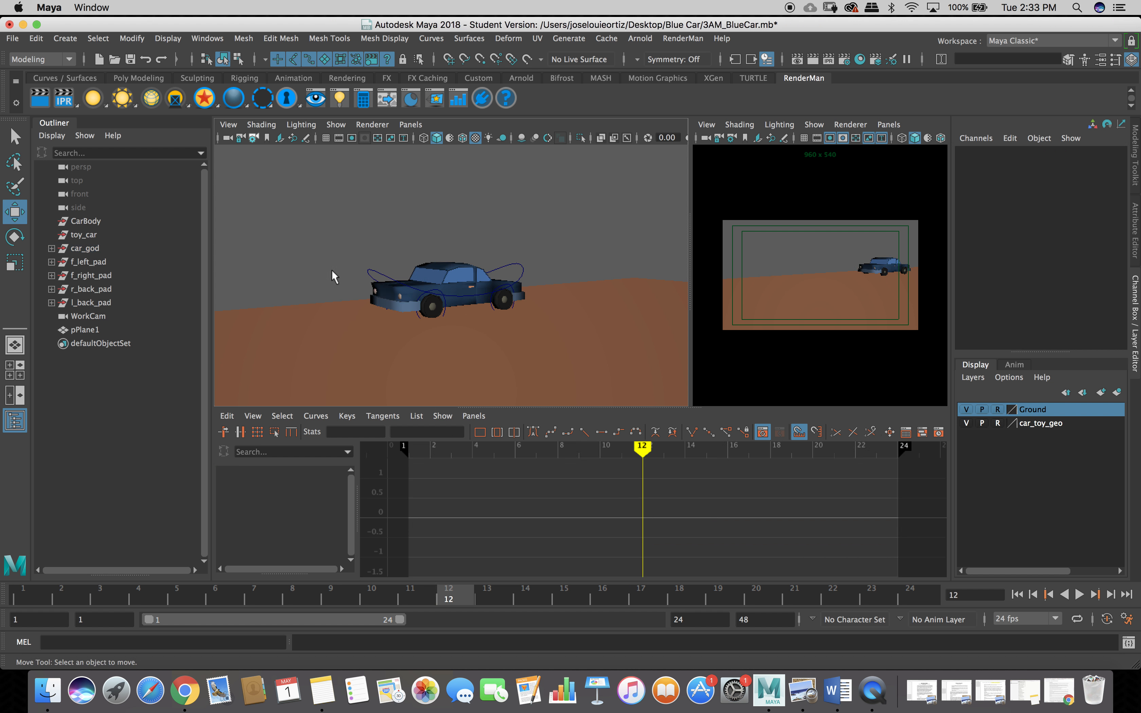
click(375, 272)
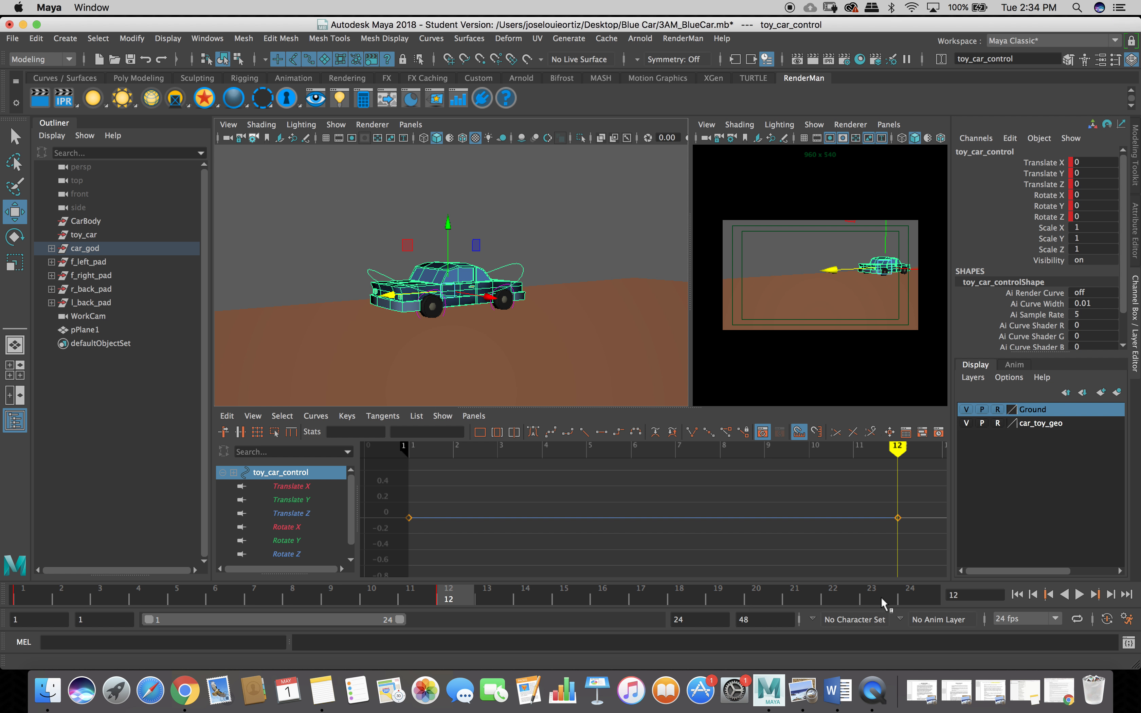
At frame 24, drag the car along Z out of the WorkCam shot, to Translate Z 63.796.
click(909, 597)
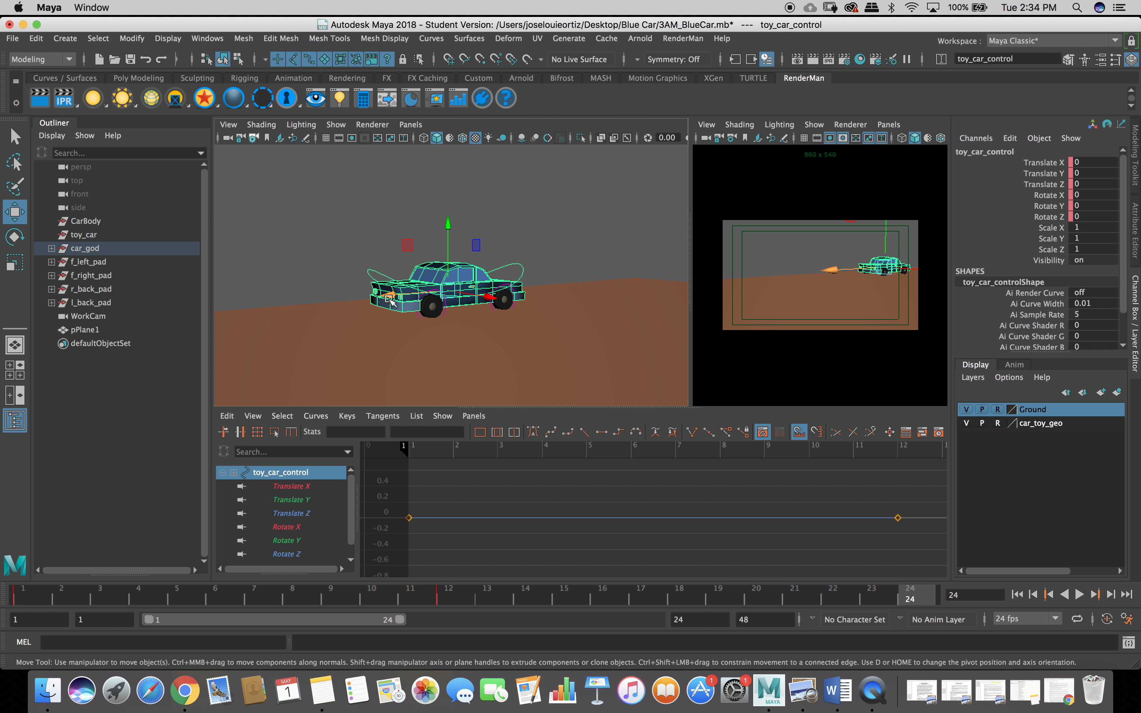
drag(390, 302, 9, 372)
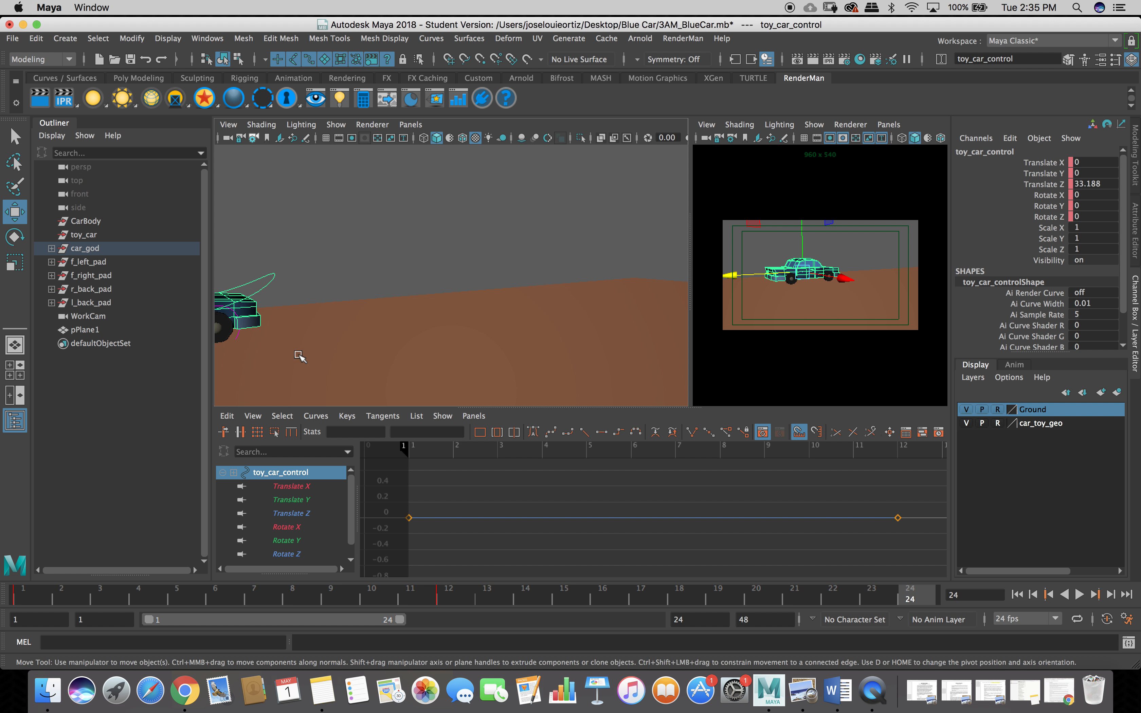
scroll(300, 354, down, 5)
drag(257, 300, 52, 321)
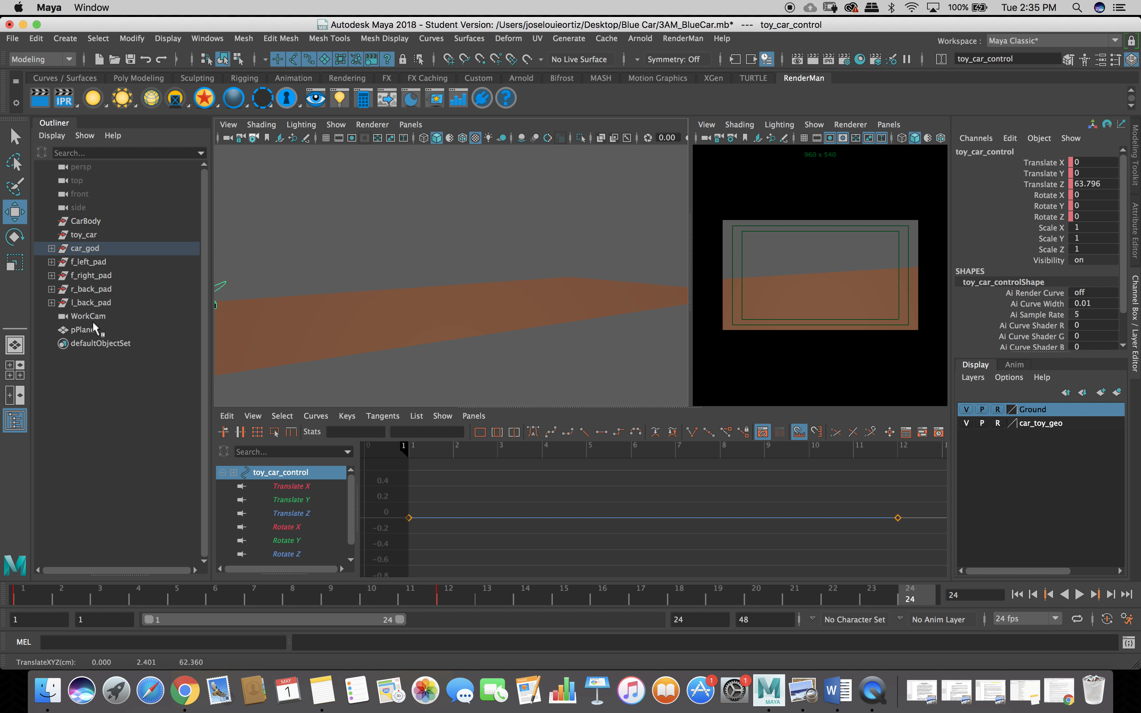
Key Translate X through Rotate Z at frame 24 using Key Selected.
click(996, 163)
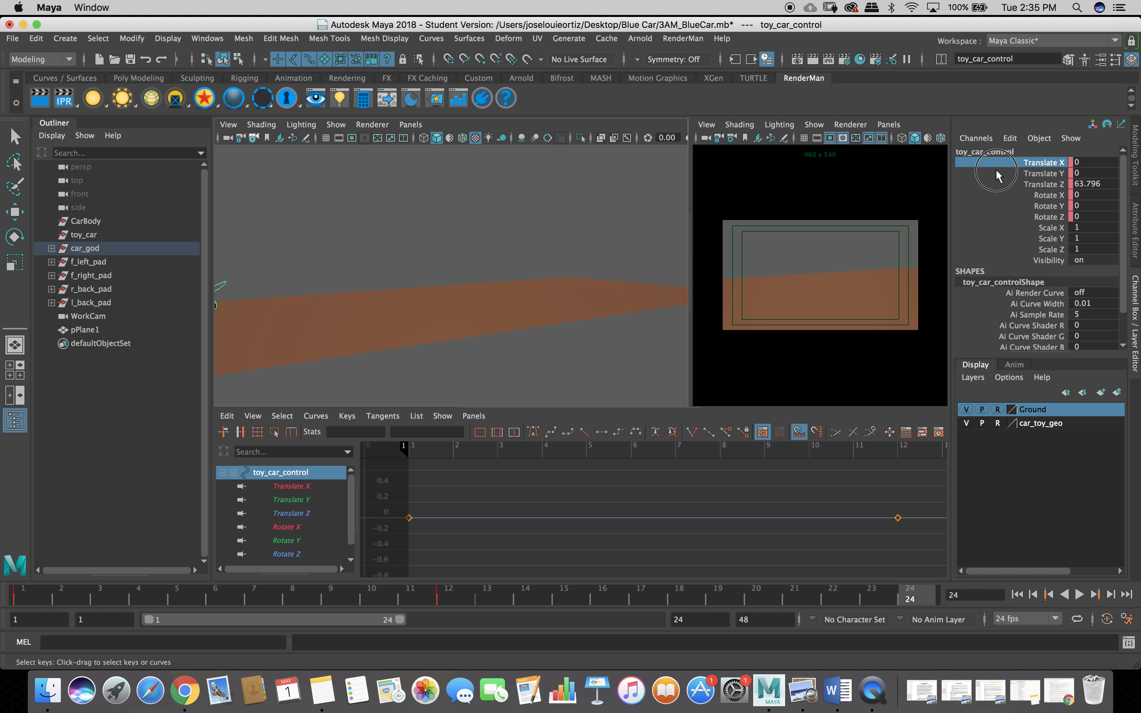
drag(996, 169, 995, 214)
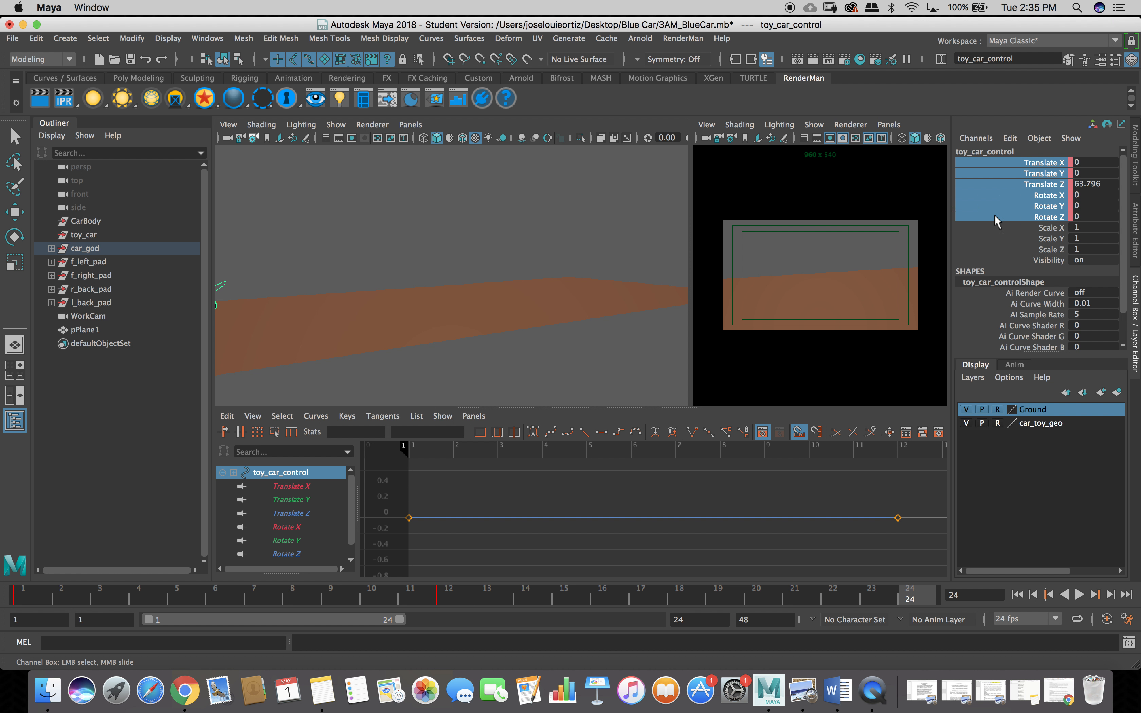
right_click(995, 214)
click(1004, 244)
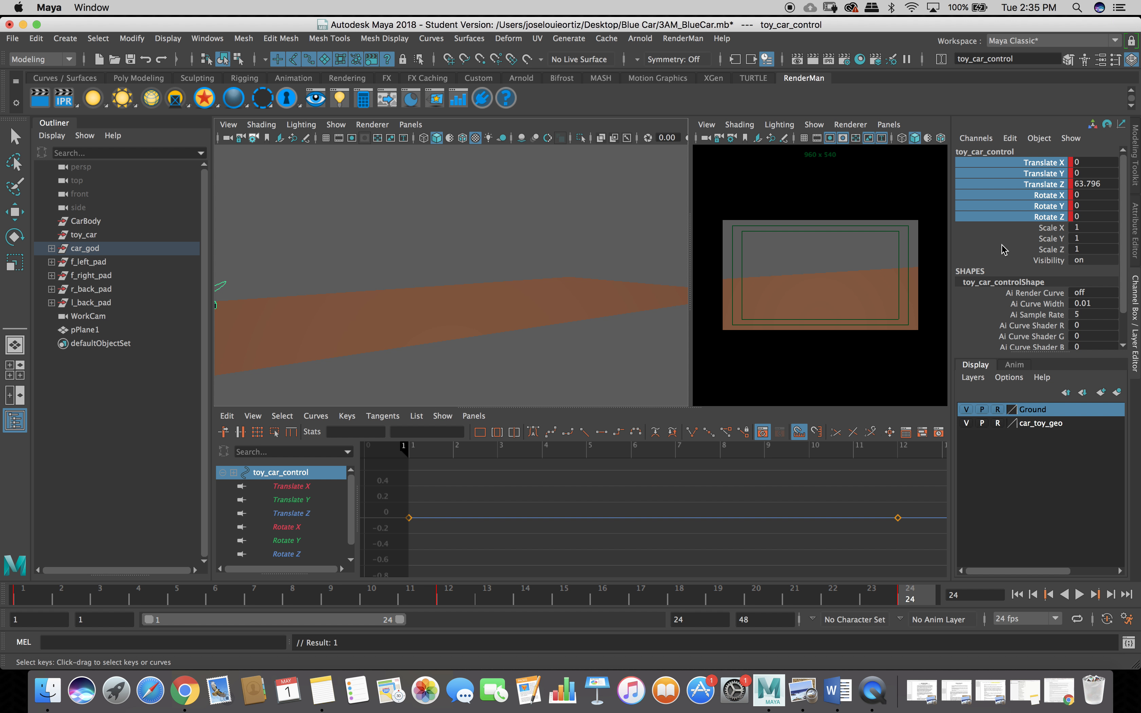
Return the time slider to frame 1.
click(20, 598)
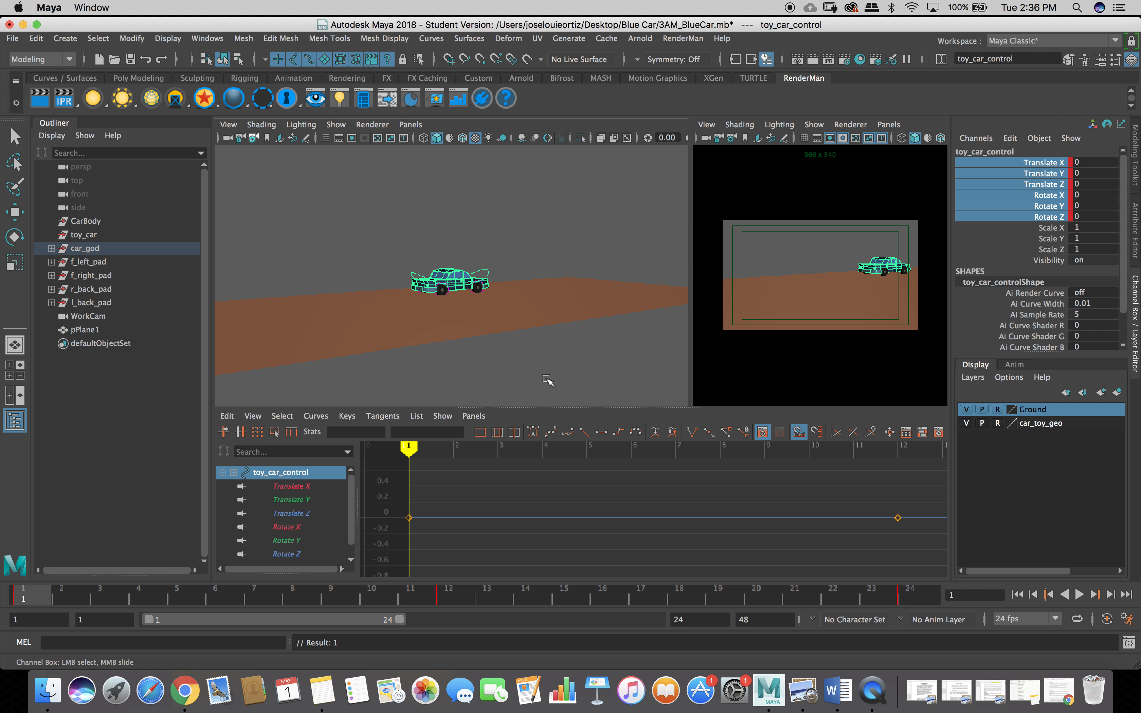
Enlarge the Graph Editor, frame all keys, and set the translate curve to auto tangents.
drag(579, 406, 575, 357)
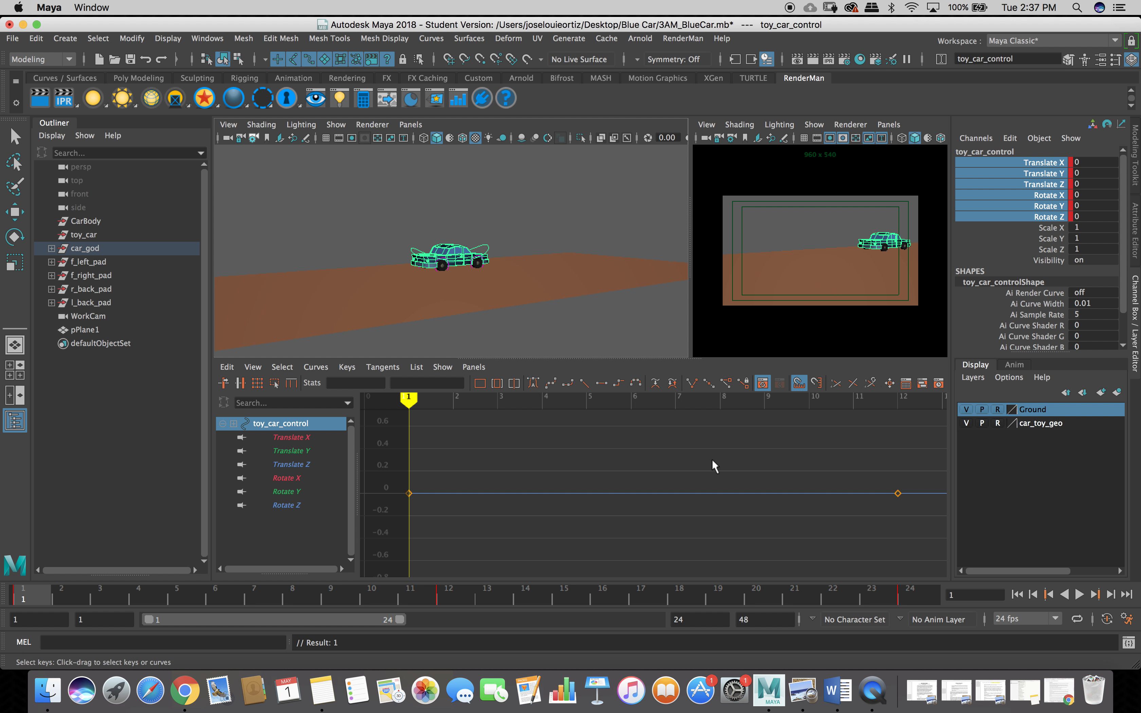
key(a)
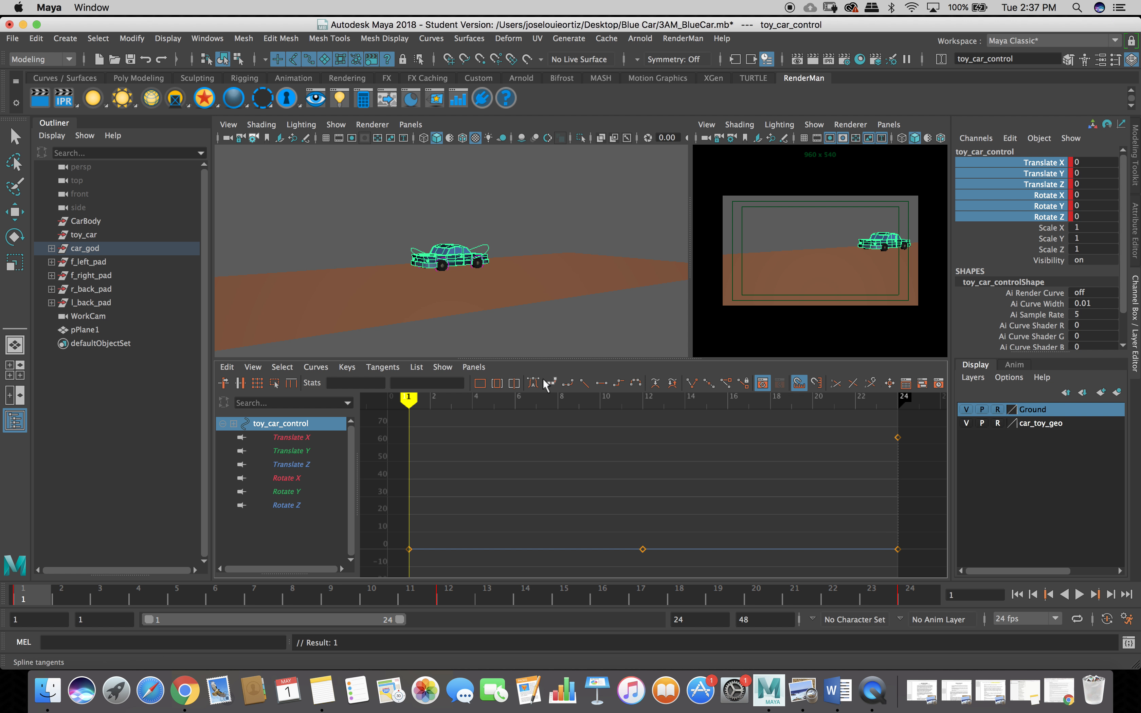
click(535, 384)
click(795, 244)
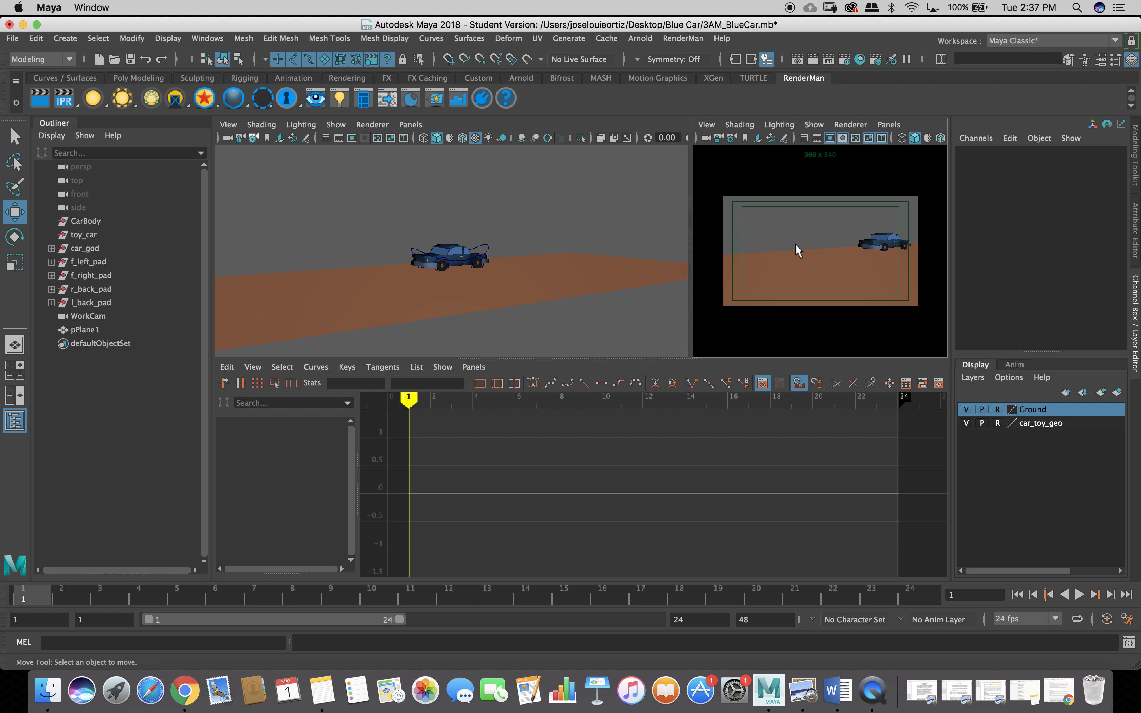
Maximize the WorkCam view, play the drive-out animation, rewind to frame 1, then restore the three-pane layout.
key(space)
key(w)
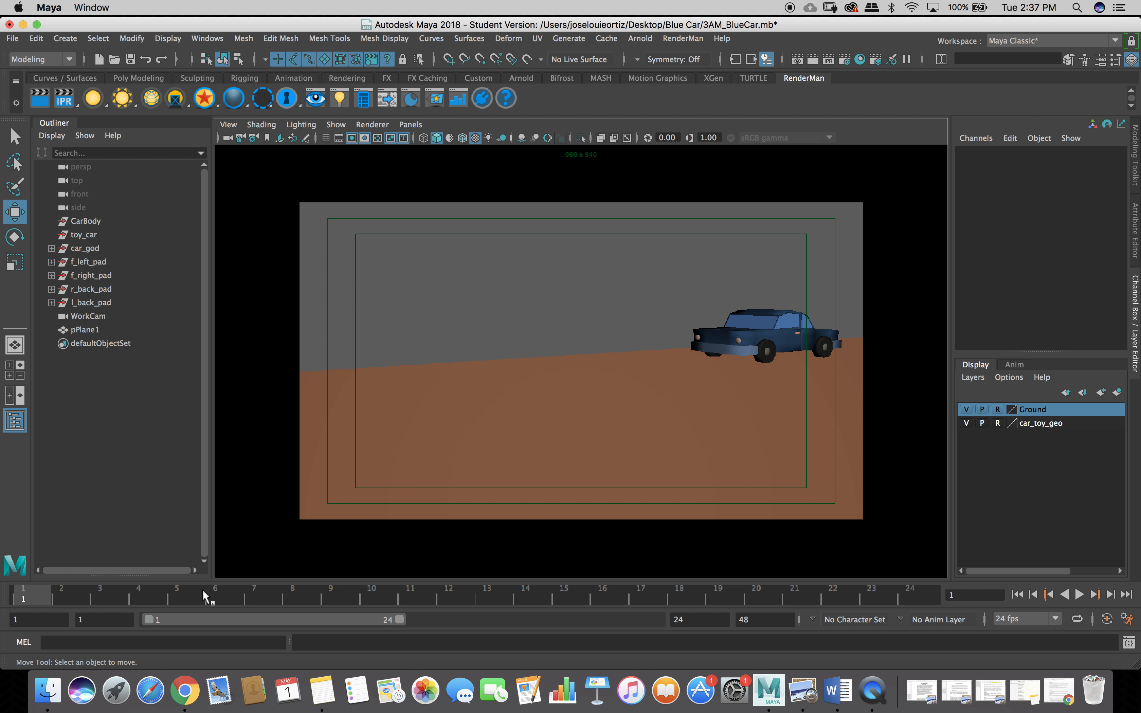
click(1080, 595)
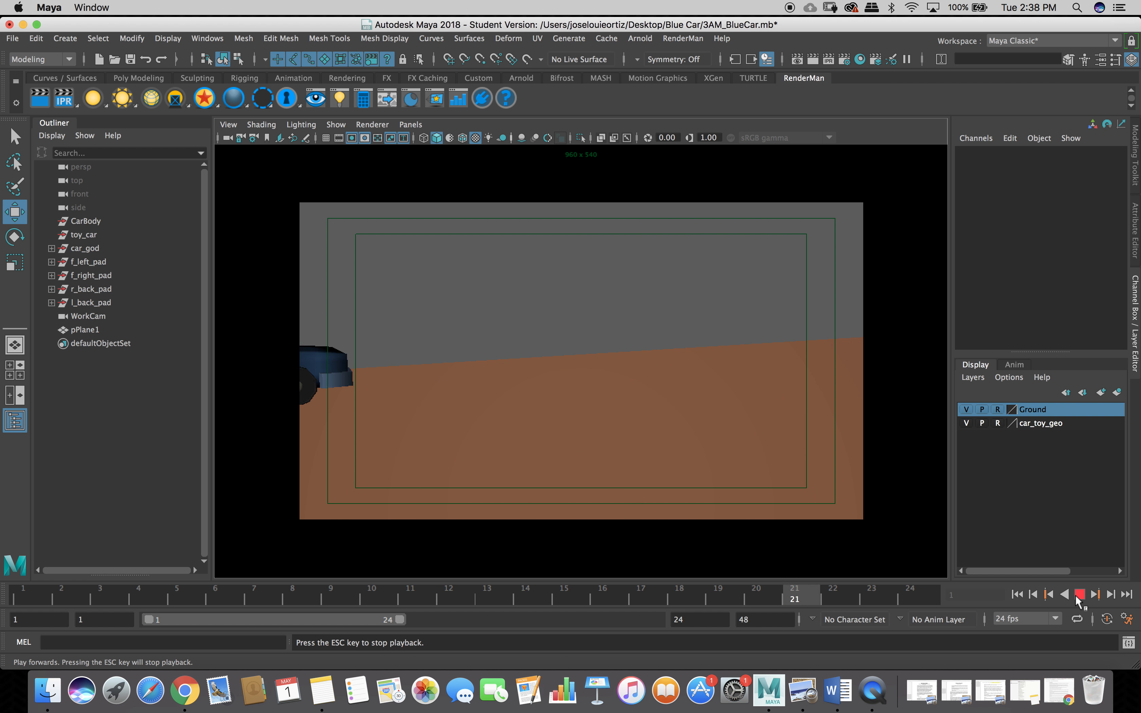
click(1078, 597)
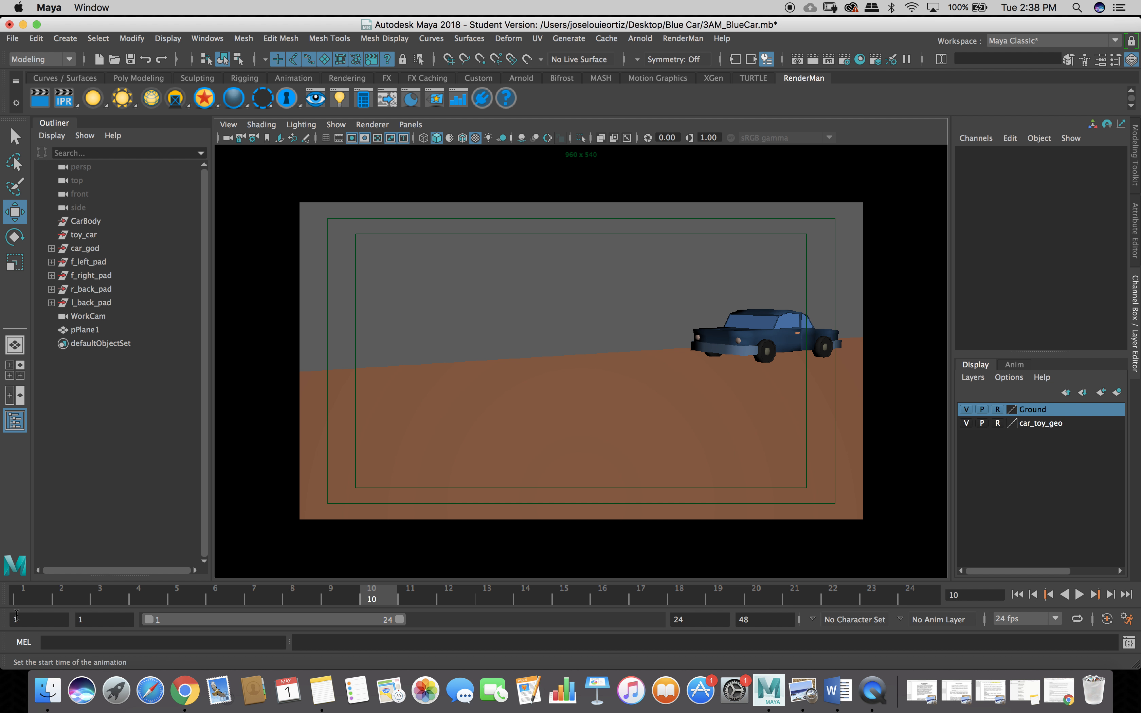
click(23, 598)
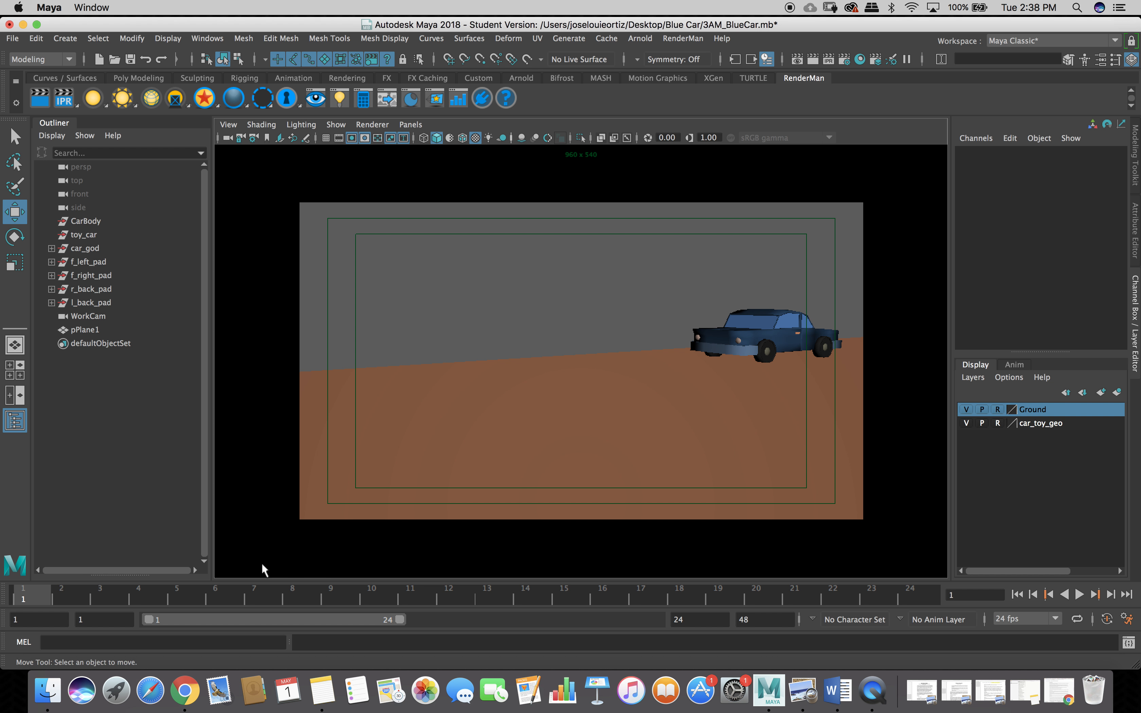
key(space)
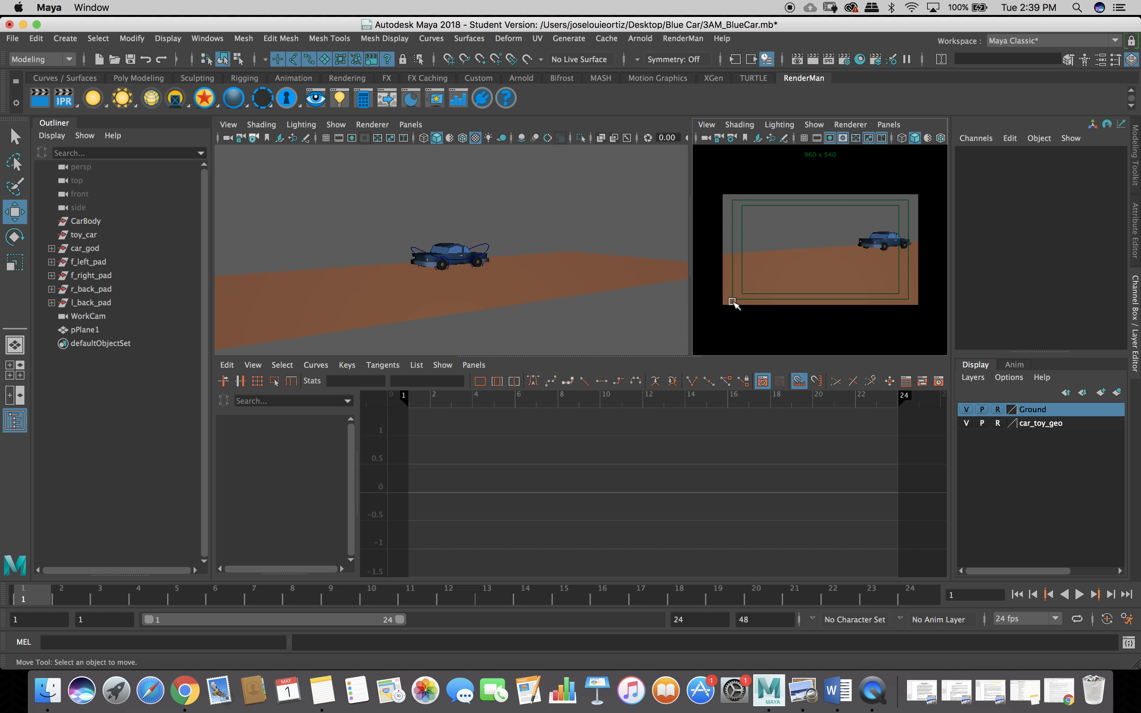
key(space)
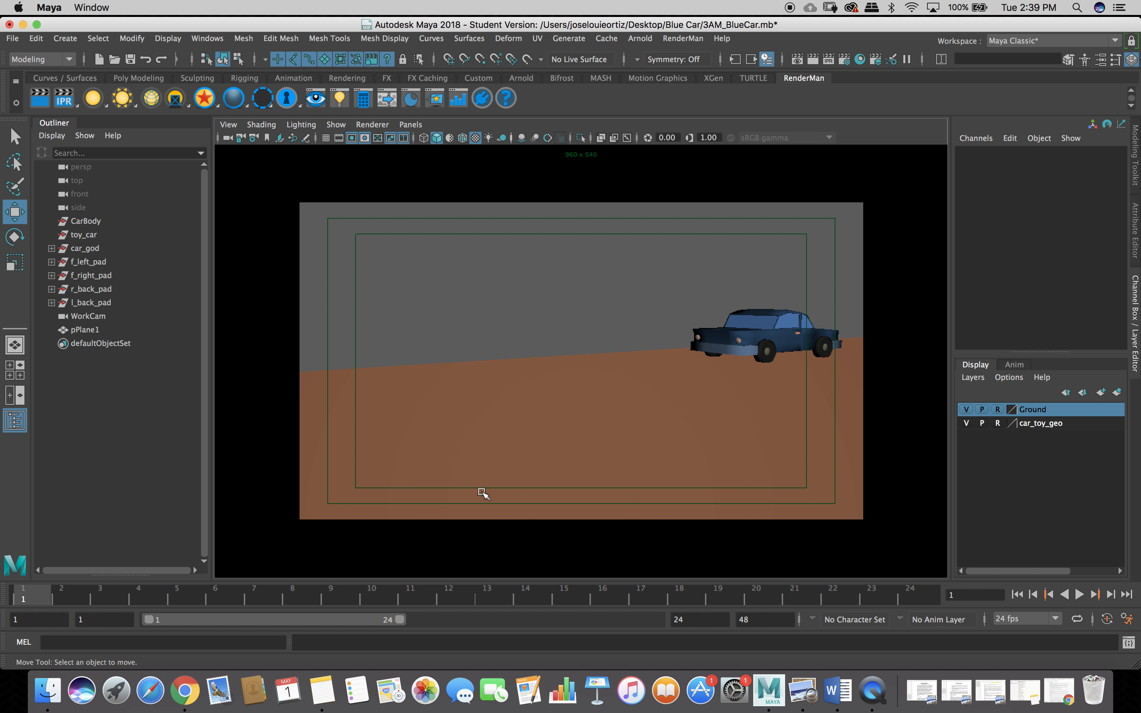
drag(38, 597, 13, 587)
key(space)
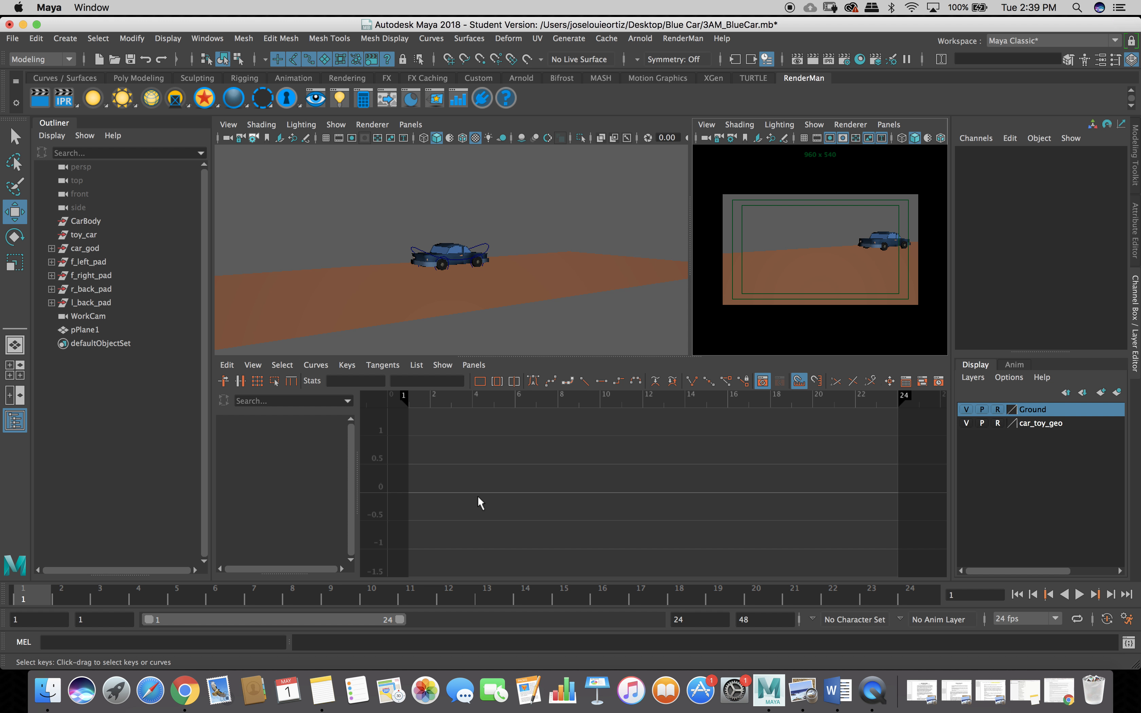
click(499, 493)
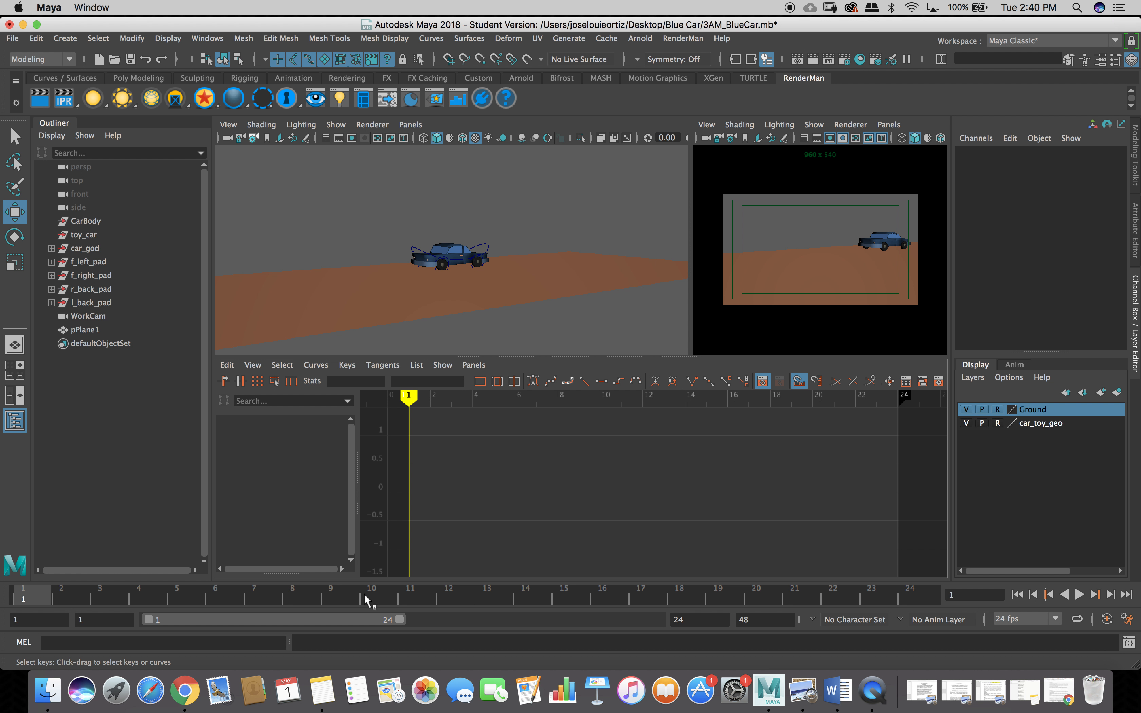
Select toy_car_control in the viewport and scrub the time slider to frame 12.
click(427, 250)
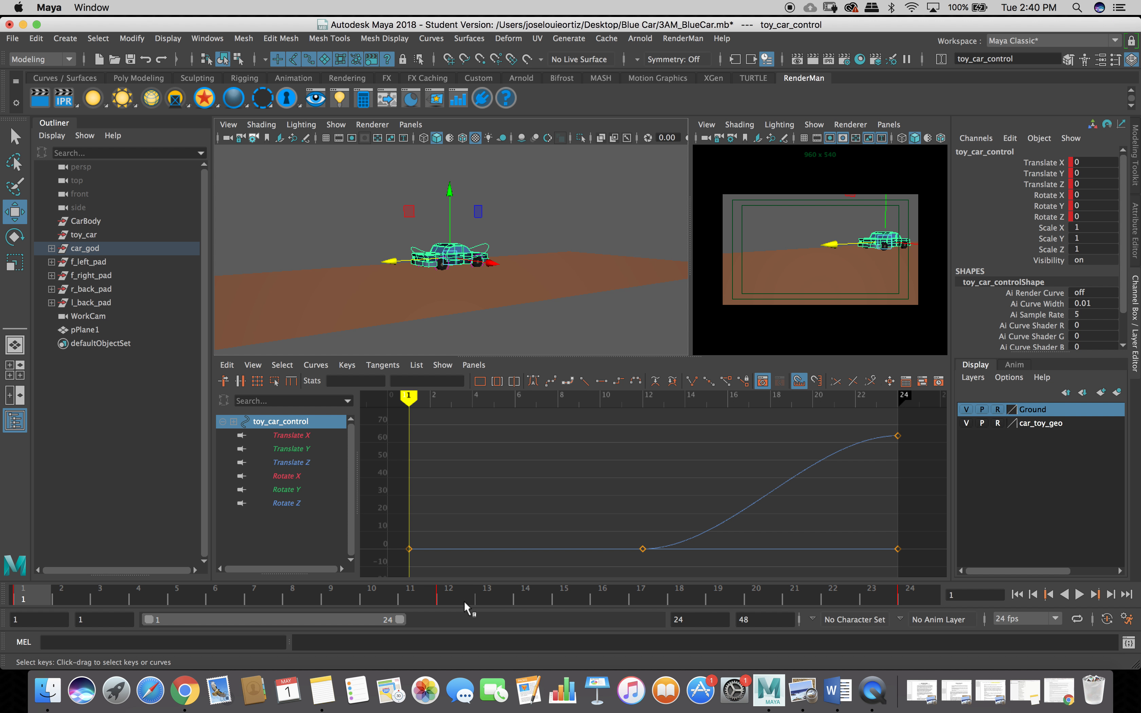
drag(32, 597, 449, 605)
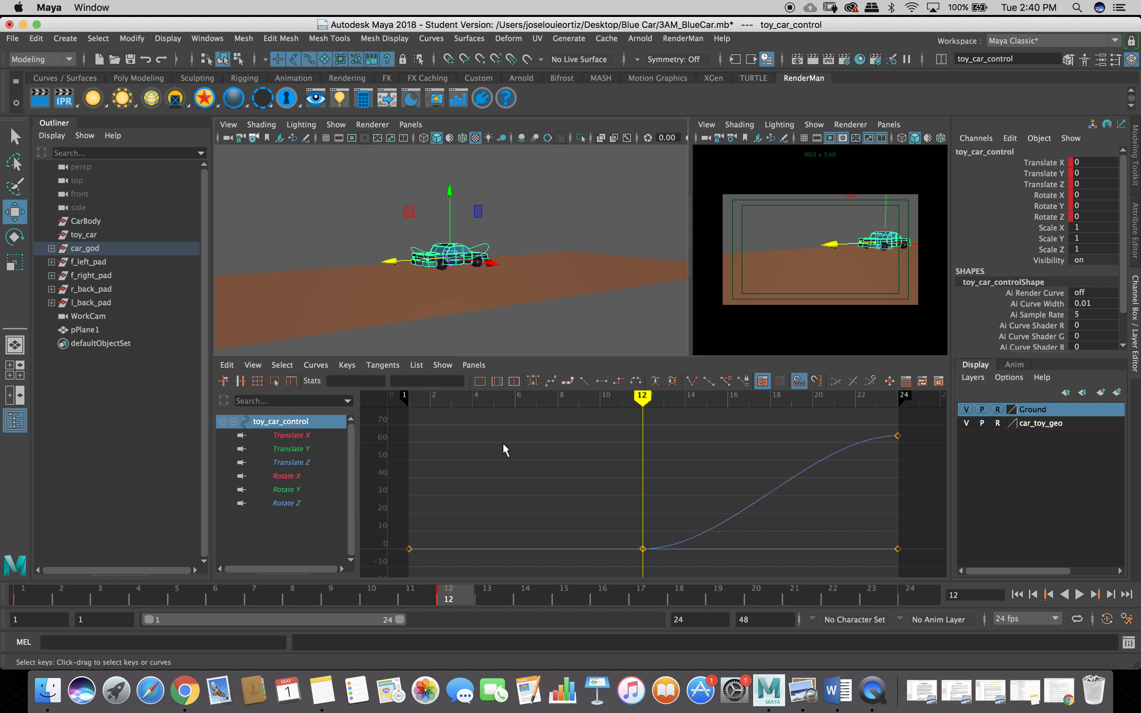
drag(409, 396, 641, 444)
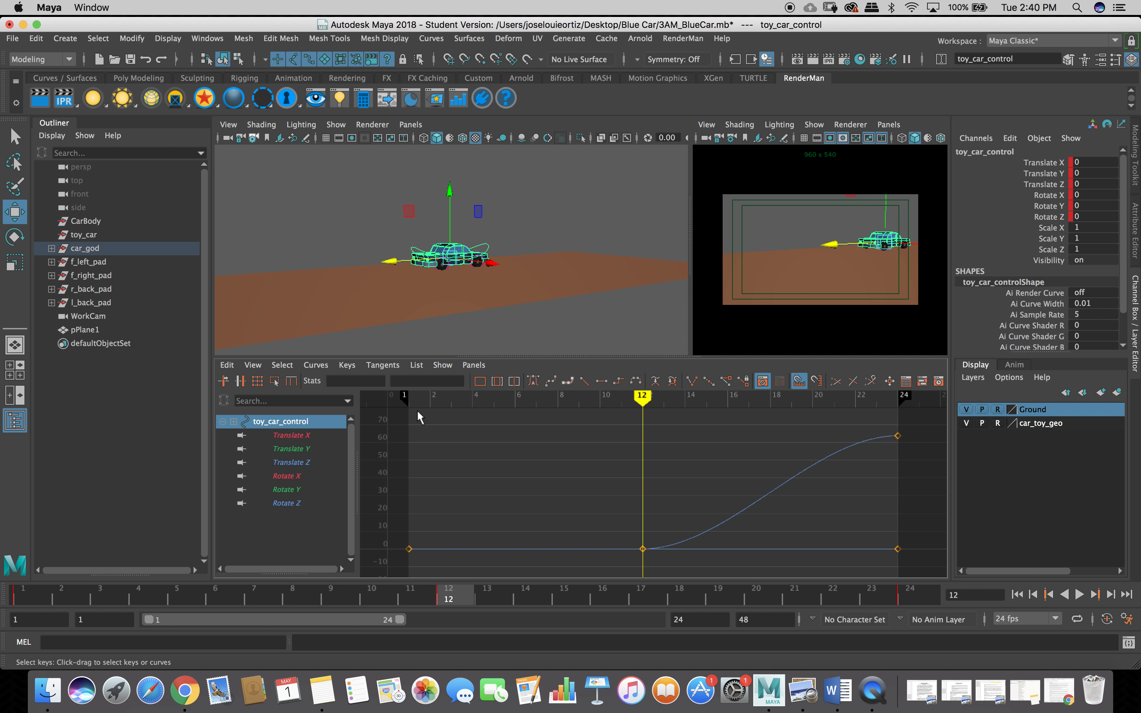
mouse_move(420, 414)
right_down()
mouse_move(478, 425)
mouse_move(402, 417)
right_up()
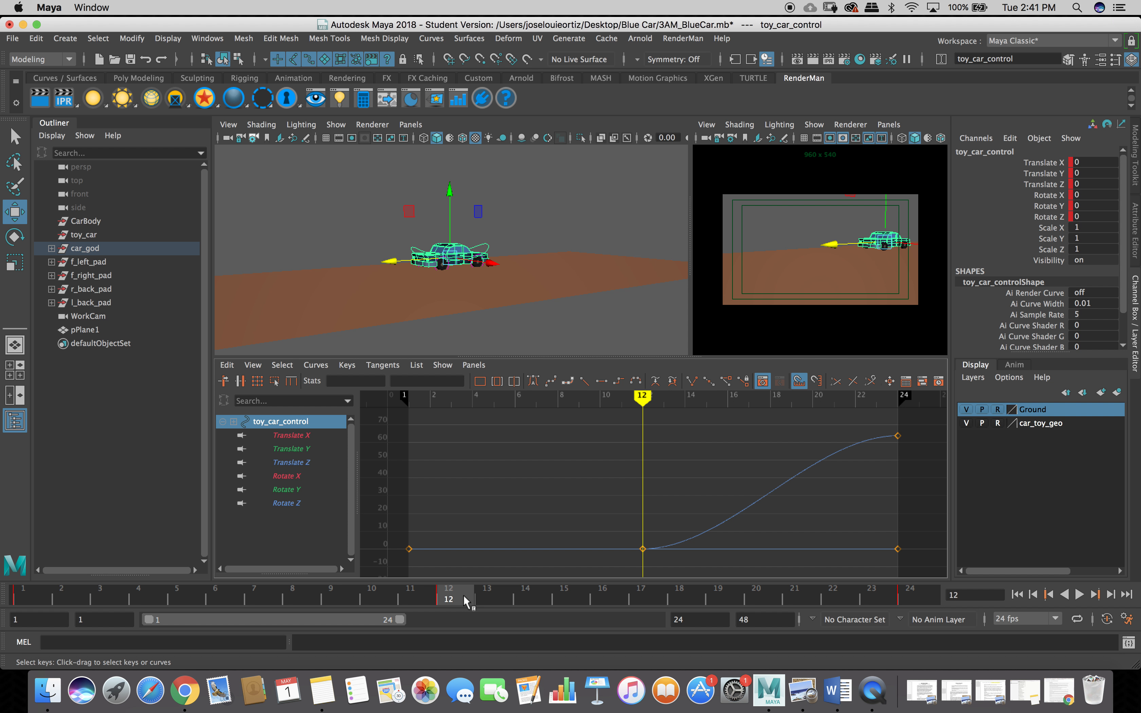
Try stepped tangents on the Translate Z curve, then switch its keys to auto tangents.
click(620, 381)
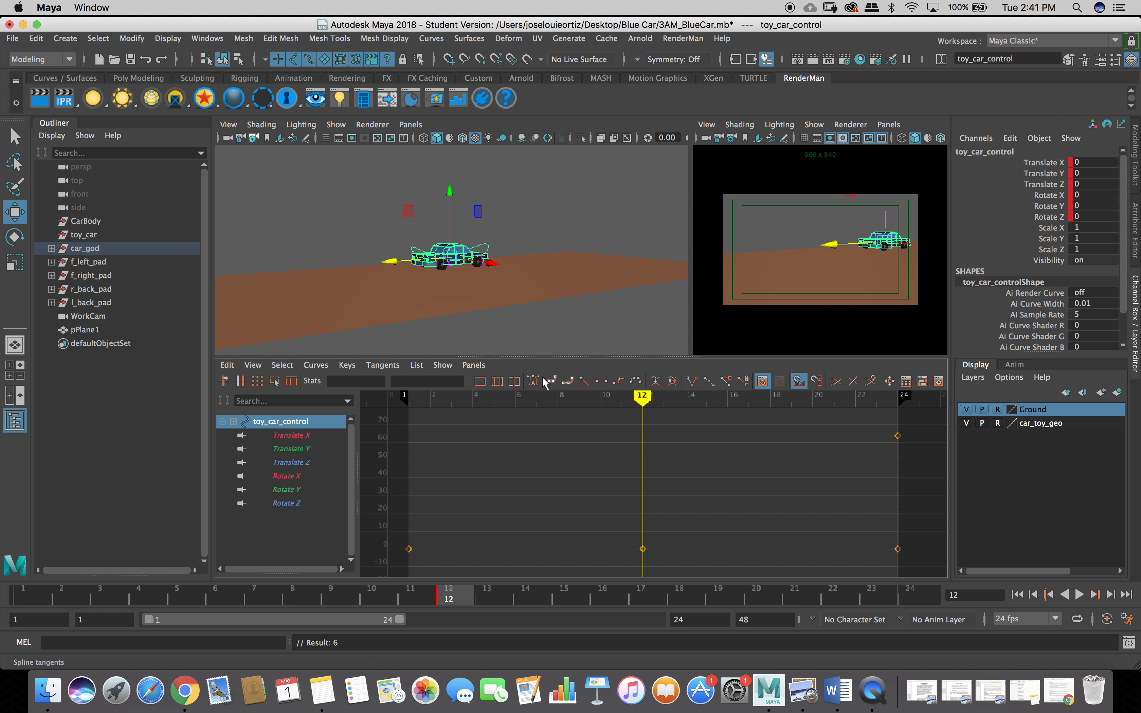
click(534, 382)
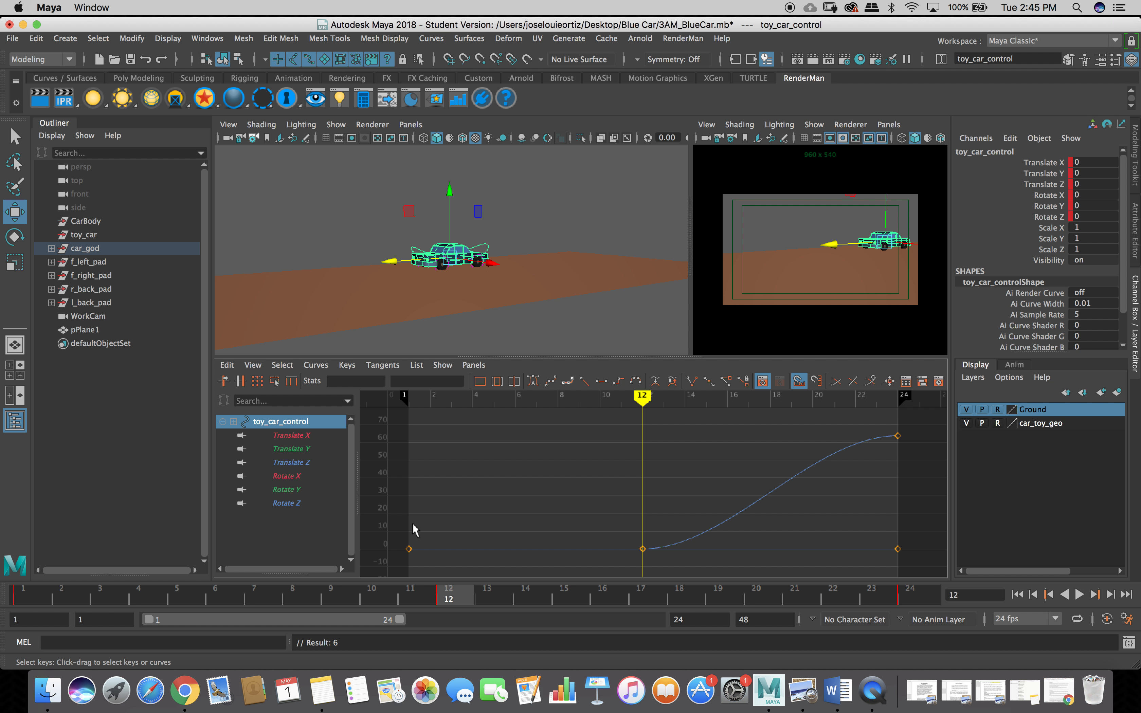
click(285, 504)
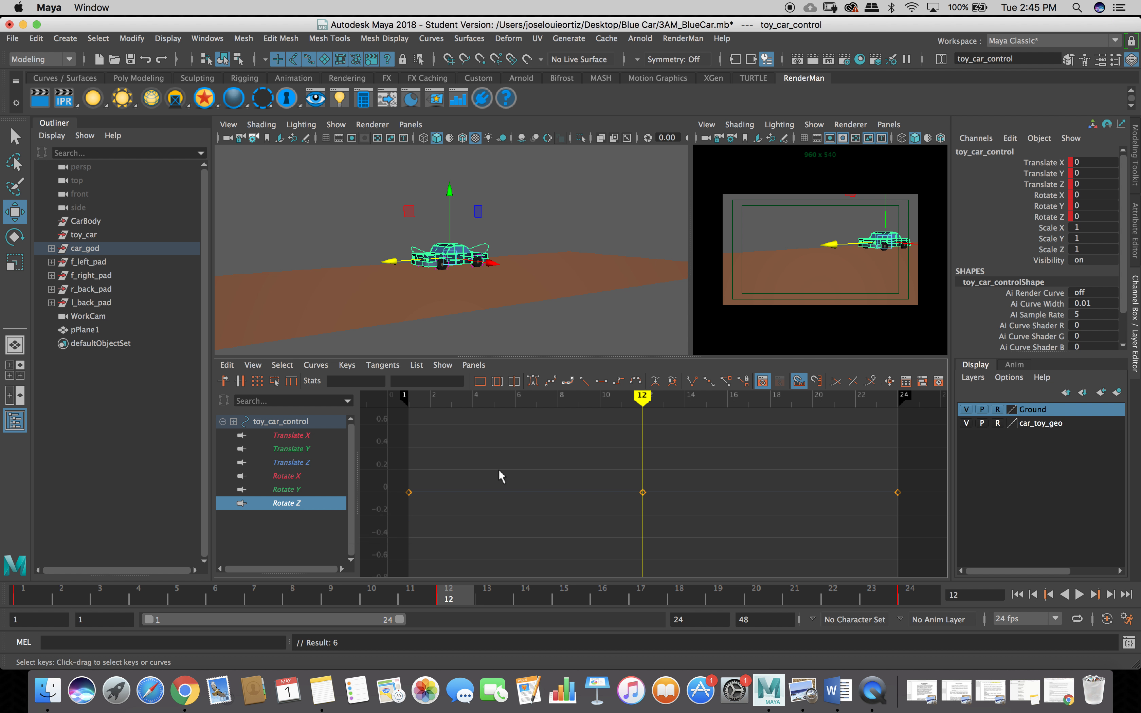
click(531, 382)
key(super+z)
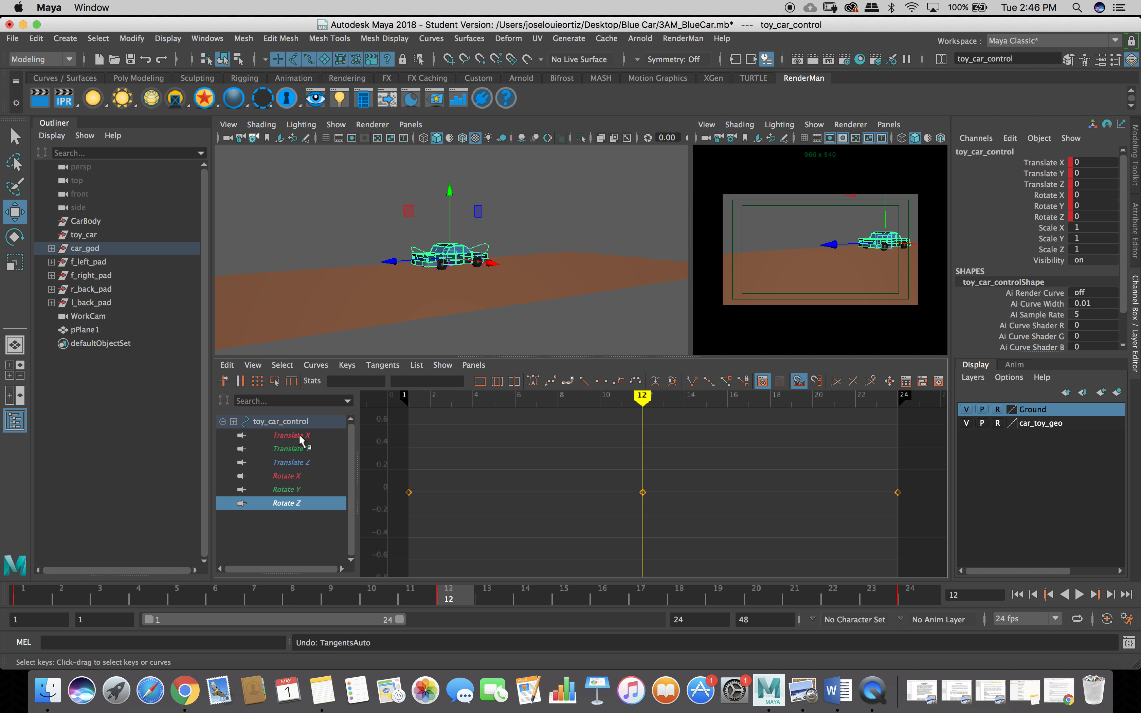
click(289, 423)
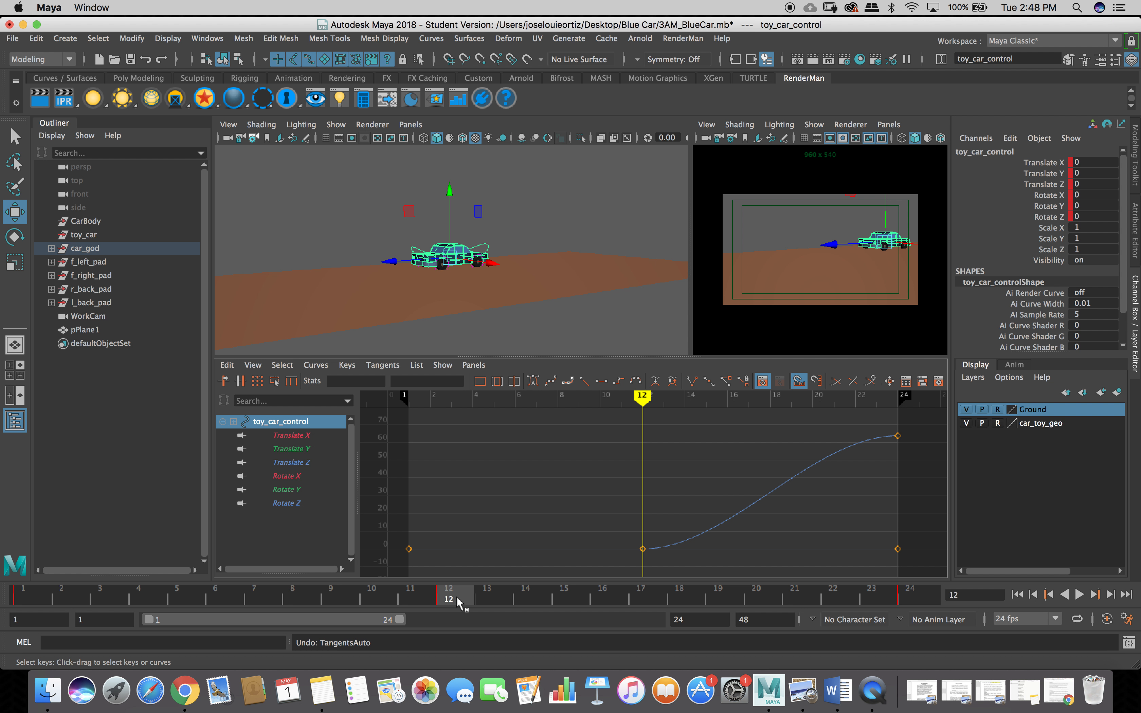
mouse_move(457, 597)
mouse_down()
mouse_move(902, 576)
mouse_move(869, 589)
mouse_move(453, 598)
mouse_up()
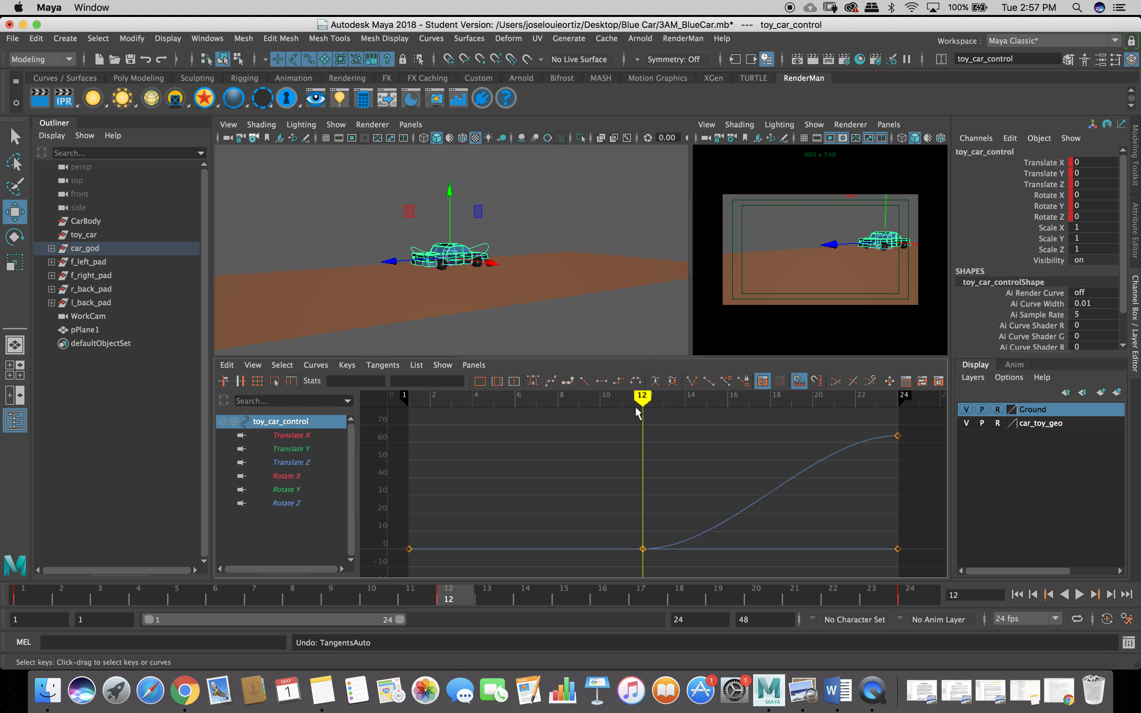
Make the car's curve stepped and slide the car along Z to -9.533 at frame 12.
click(620, 380)
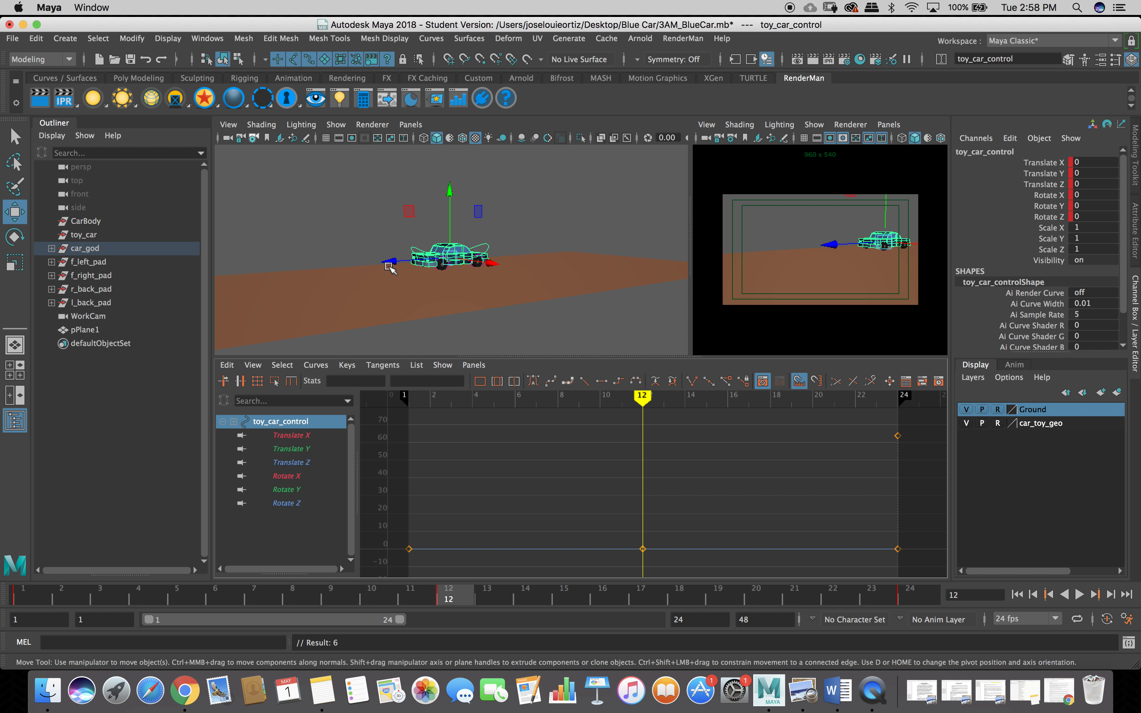
drag(394, 263, 441, 263)
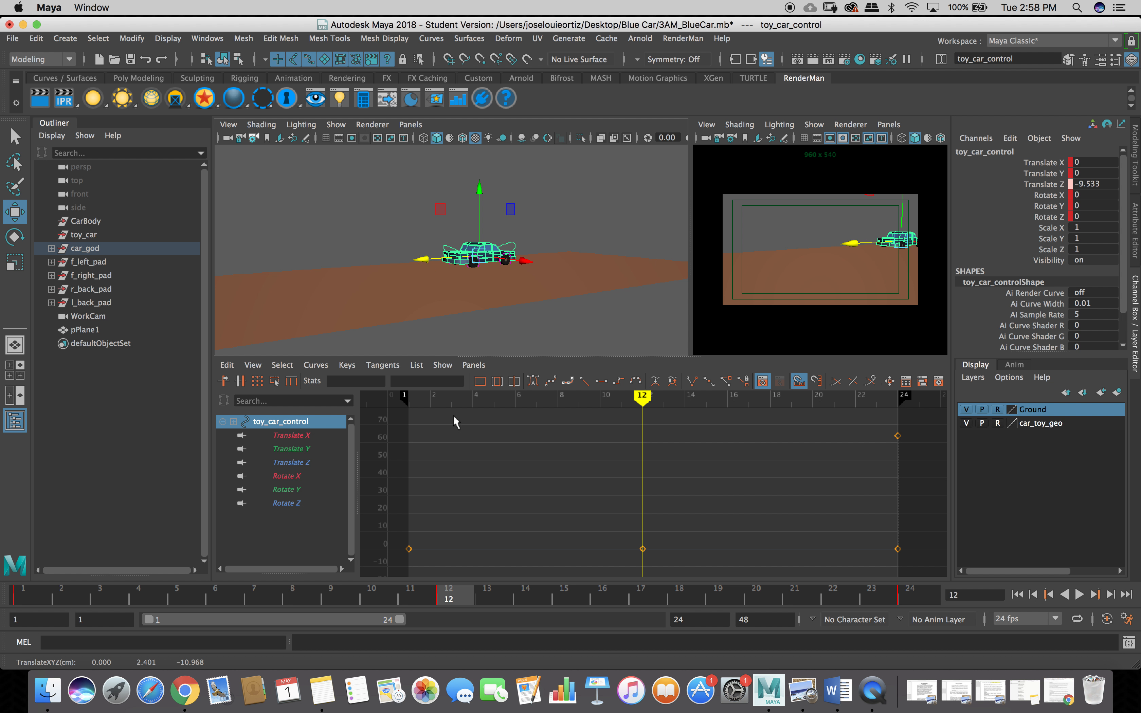
Undo the trial frame jump and the stepped tangents, bringing back the smooth Translate Z curve.
click(602, 597)
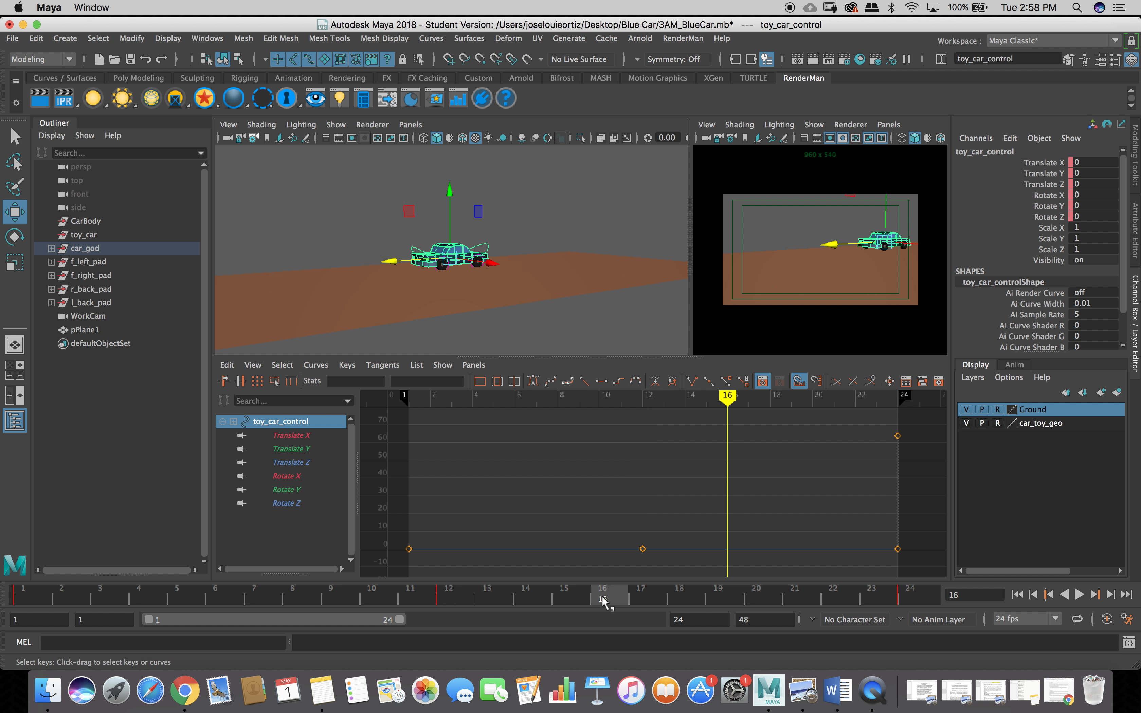
key(z)
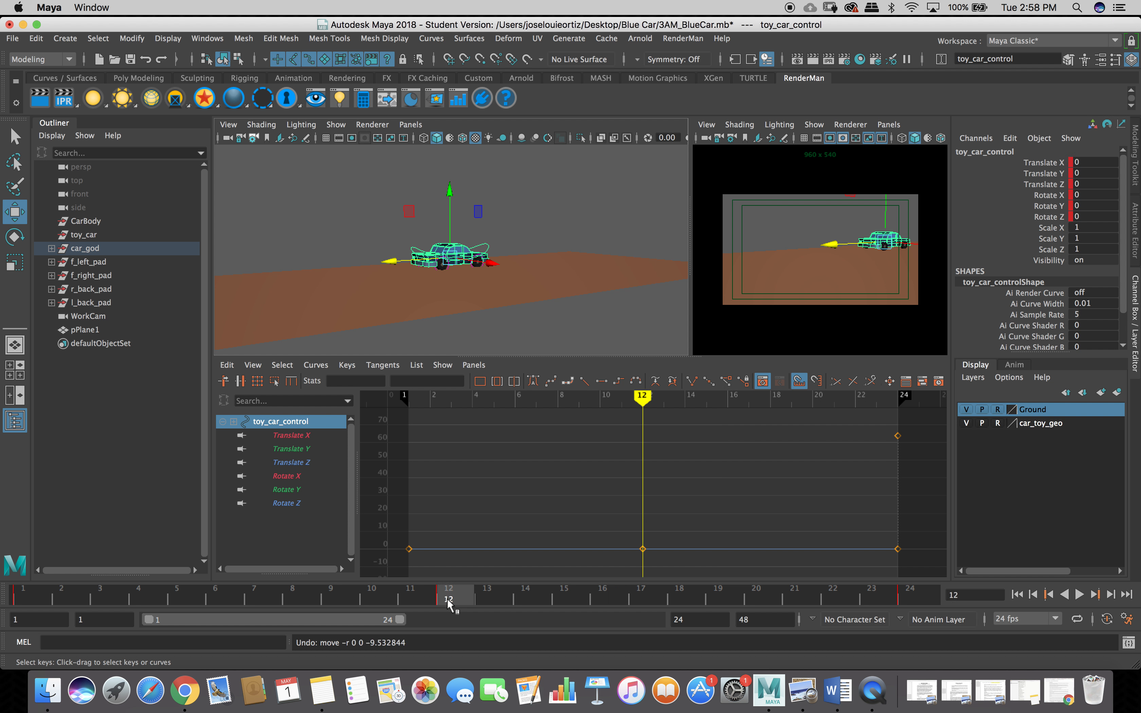
key(super+z)
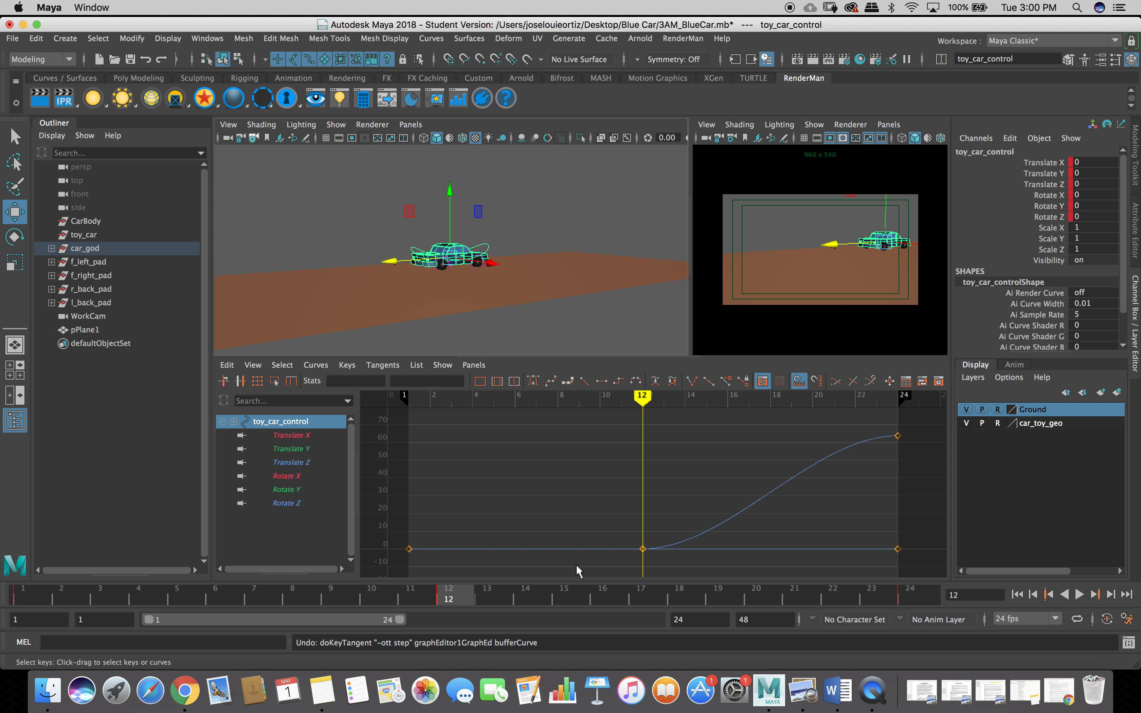
Play and scrub between frames 12 and 16 to preview the car's position.
key(alt+v)
drag(600, 586, 432, 609)
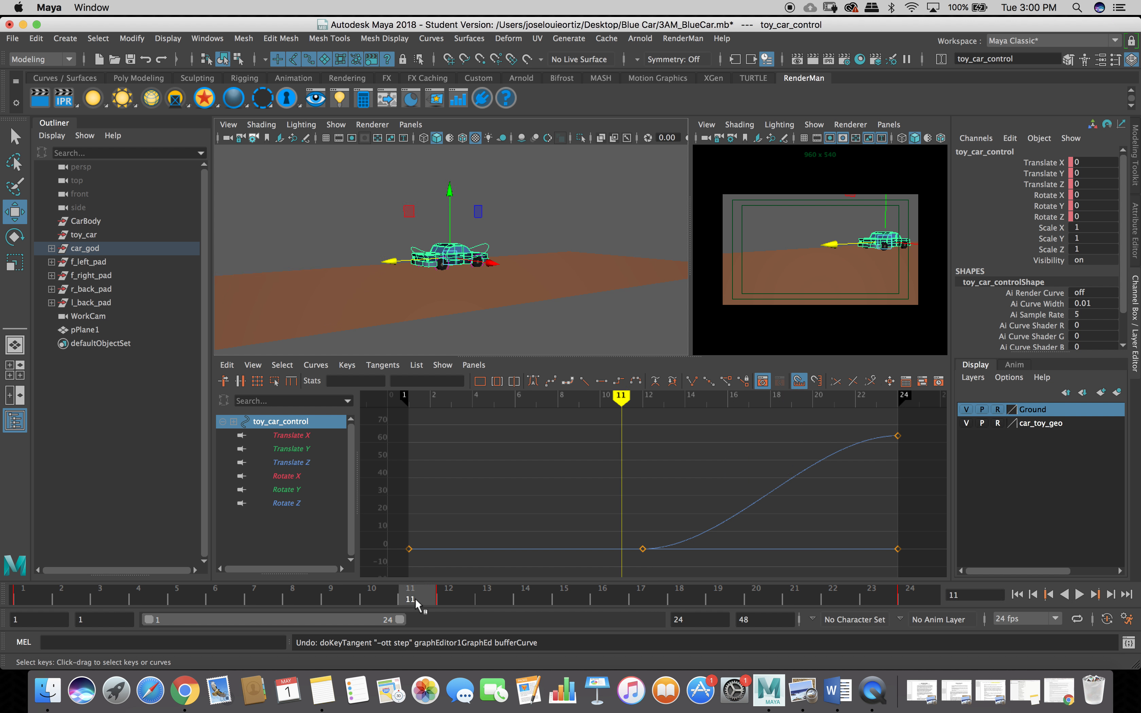
click(447, 598)
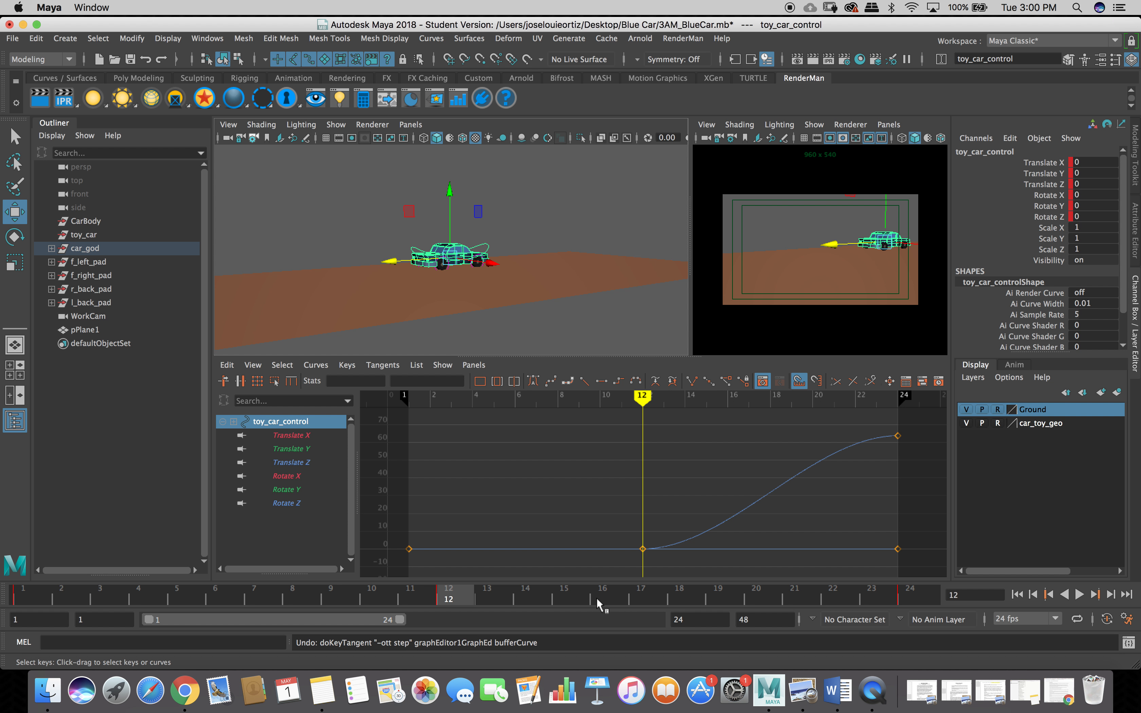
drag(459, 602, 605, 604)
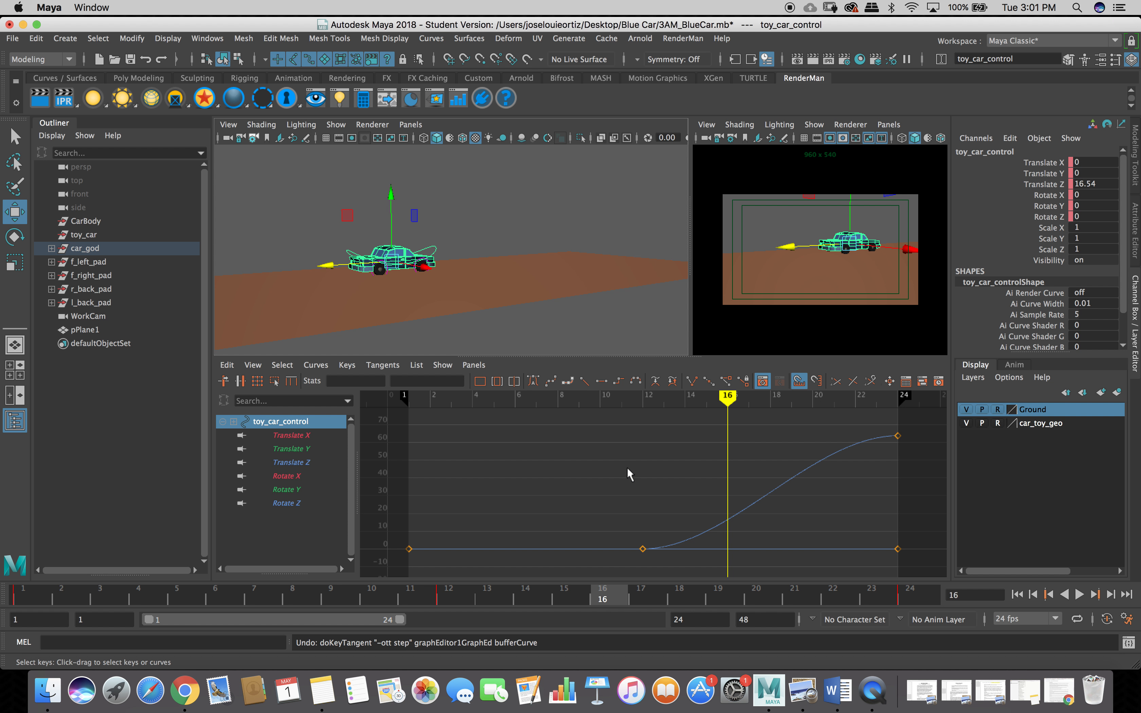
drag(610, 599, 451, 602)
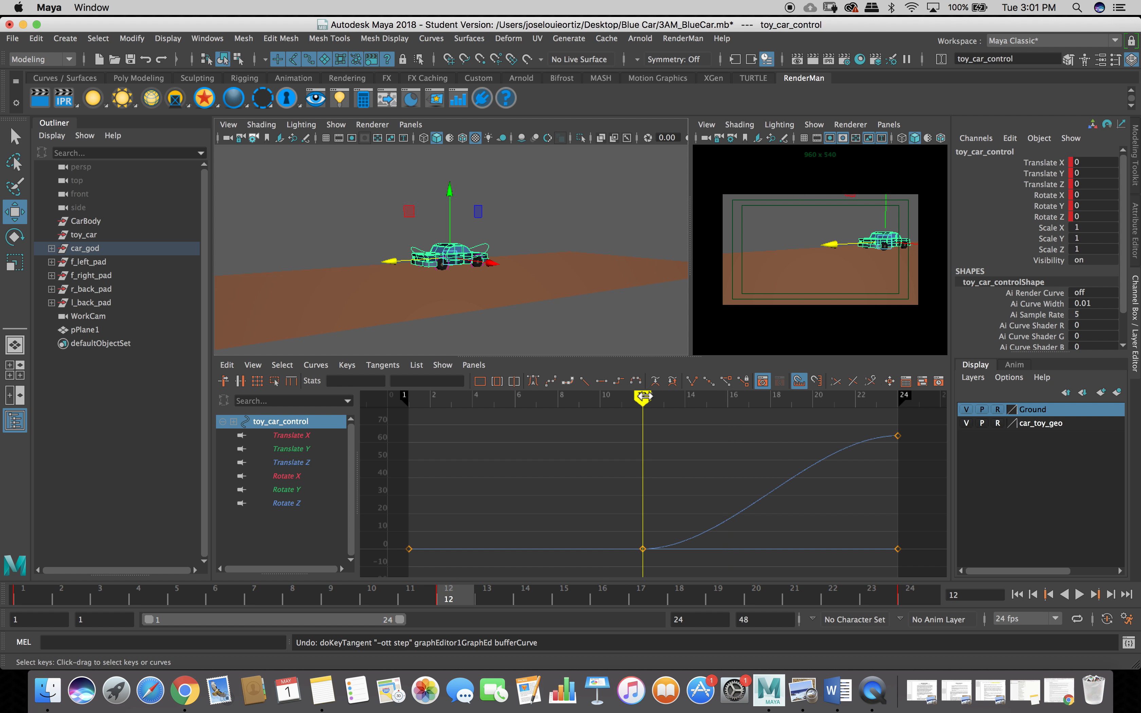
Make the curve stepped after frame 12 and pull the car back to Translate Z -6.725 at frame 16.
click(612, 381)
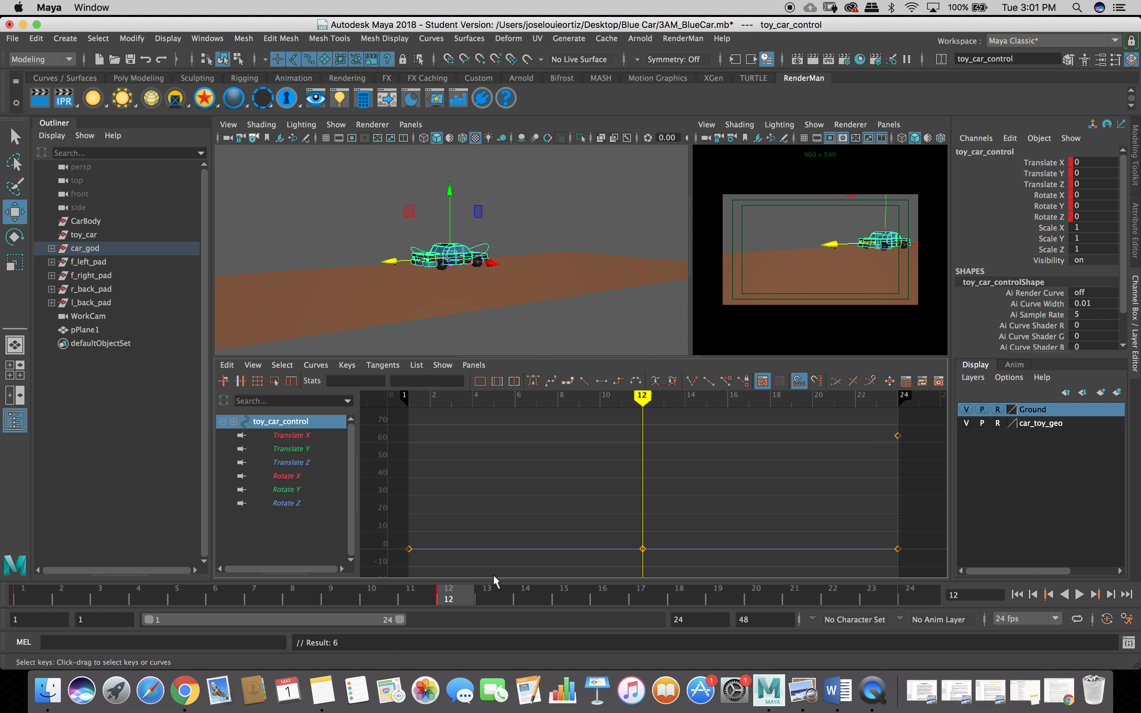
drag(459, 595, 600, 602)
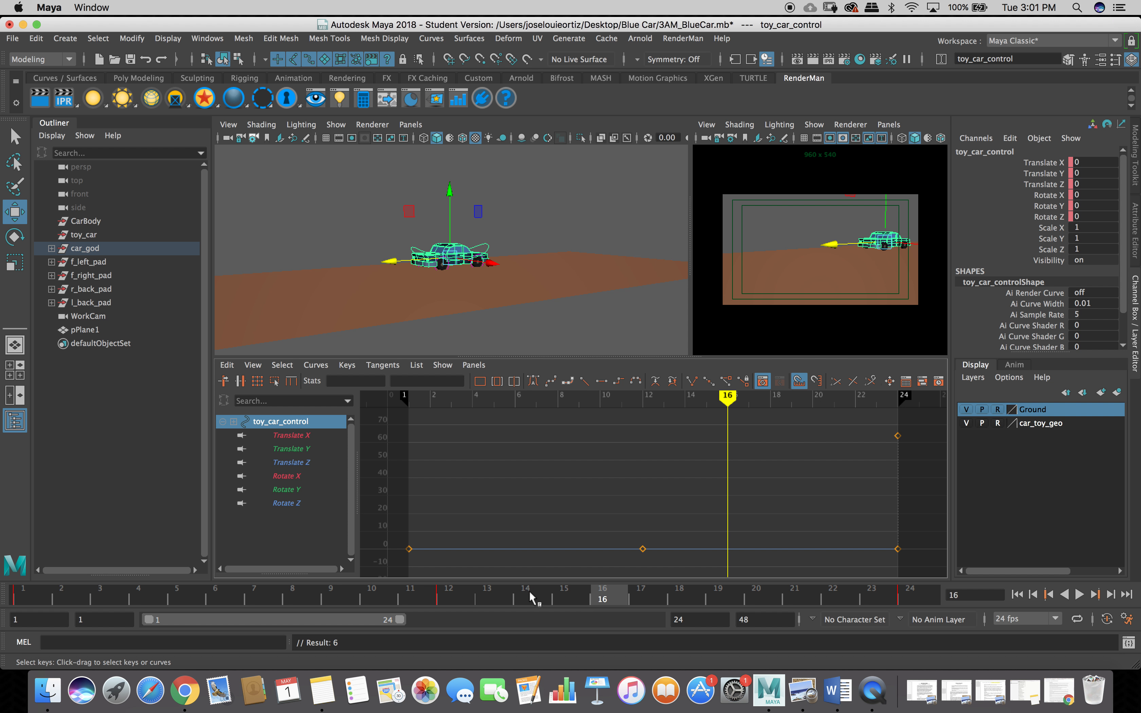
drag(390, 260, 415, 260)
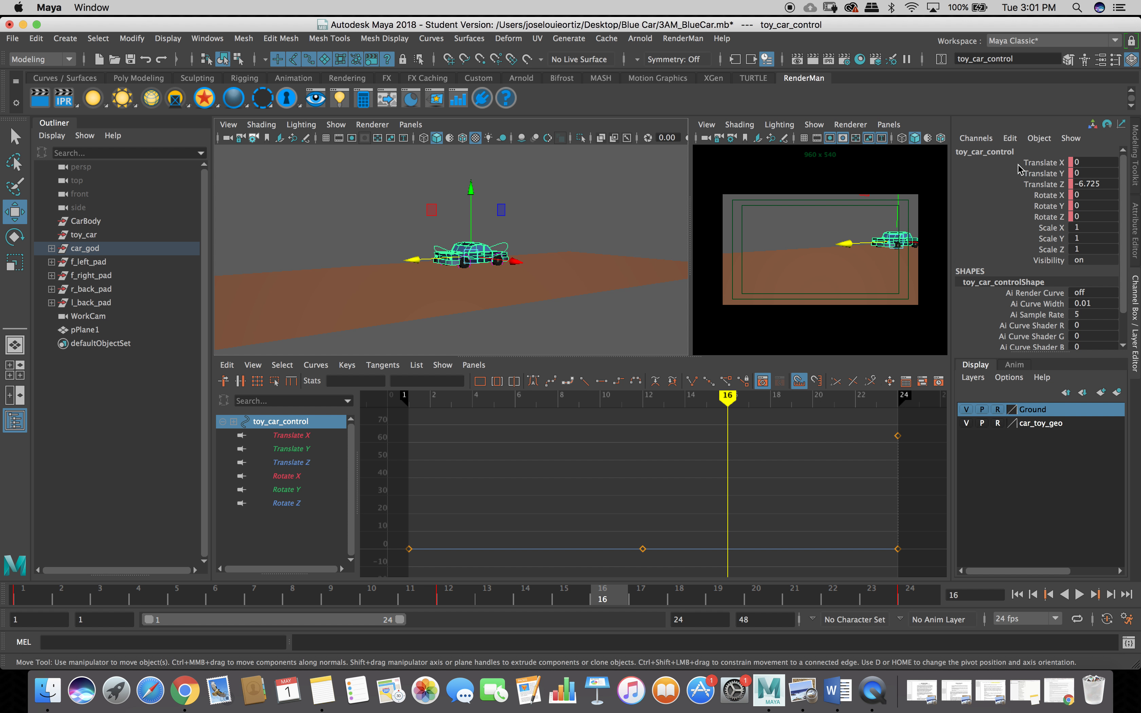
Key toy_car_control's translate and rotate channels at frame 16 with Key Selected.
right_click(1032, 169)
right_drag(1032, 168, 961, 162)
drag(964, 164, 979, 218)
right_click(980, 218)
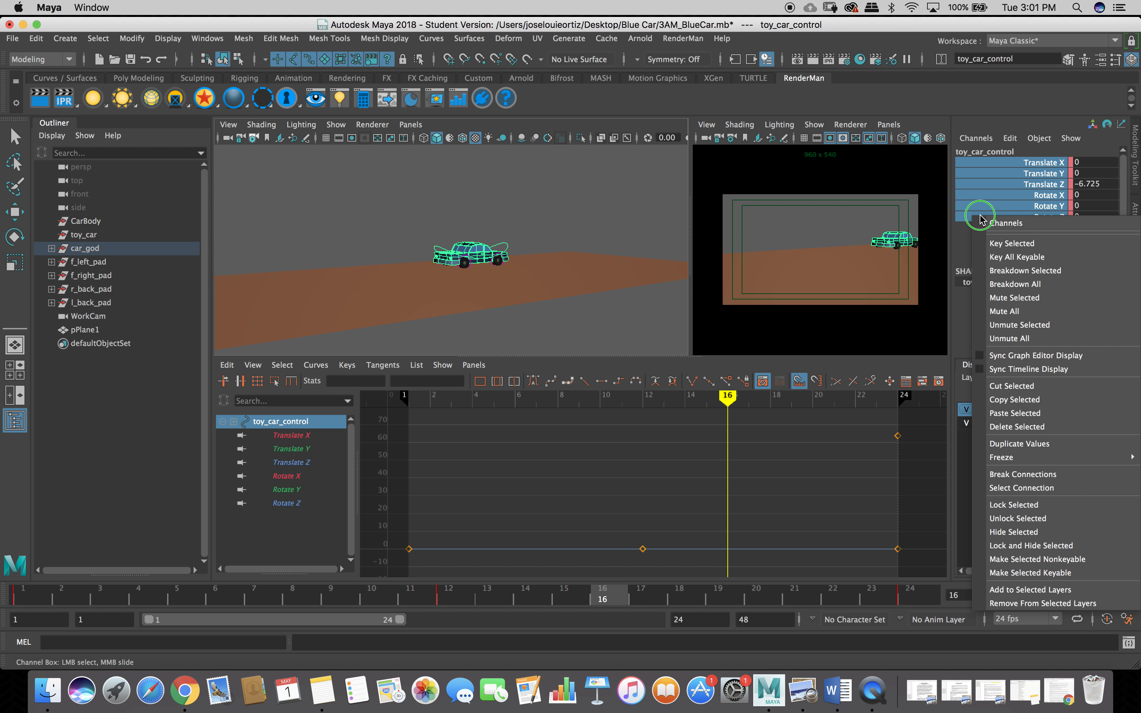
click(1005, 244)
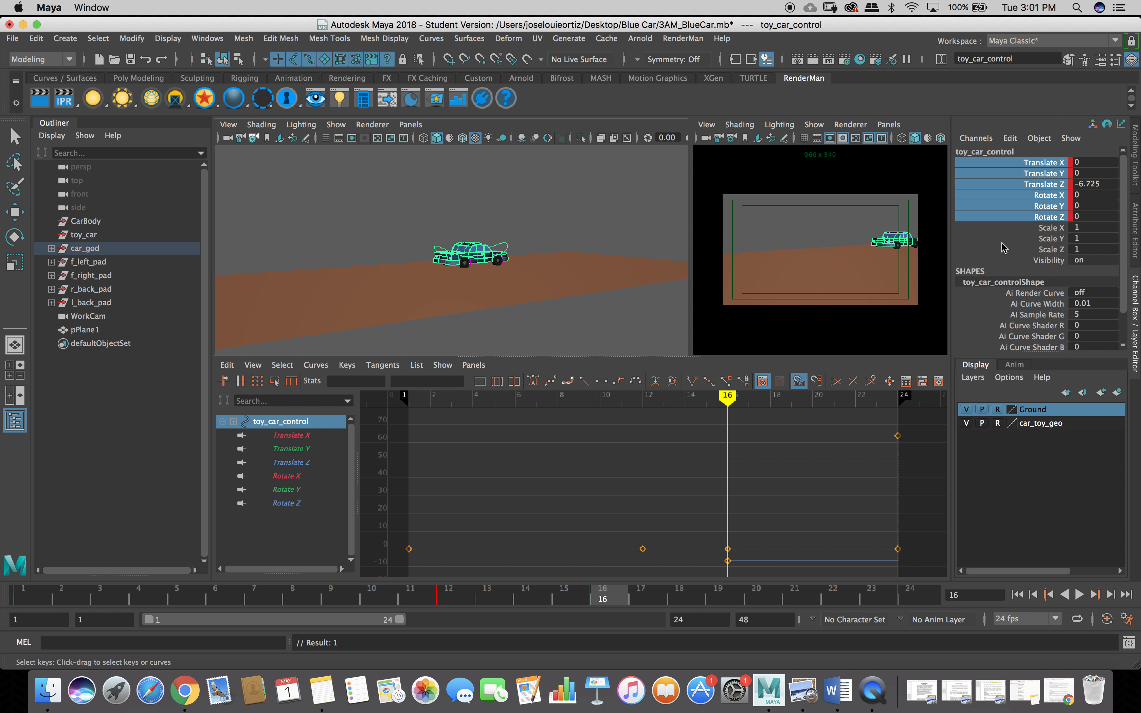
Step back and forth through the keys to check timing, then maximize the camera view.
key(comma)
key(comma)
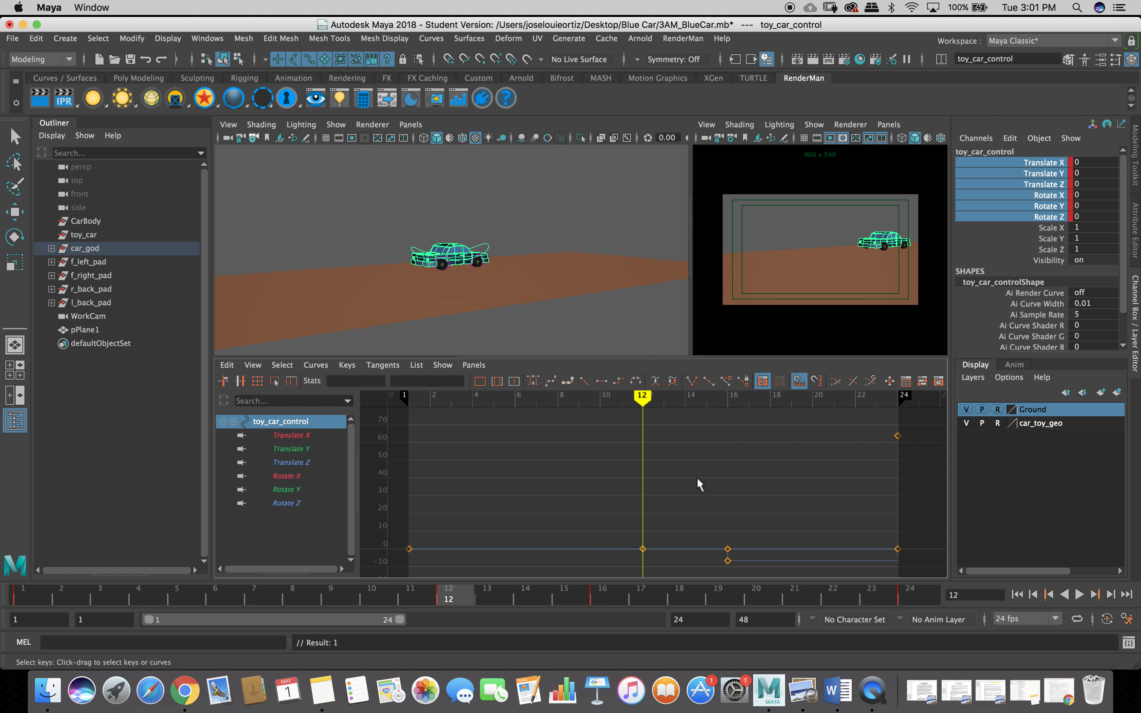
key(period)
key(period)
key(period)
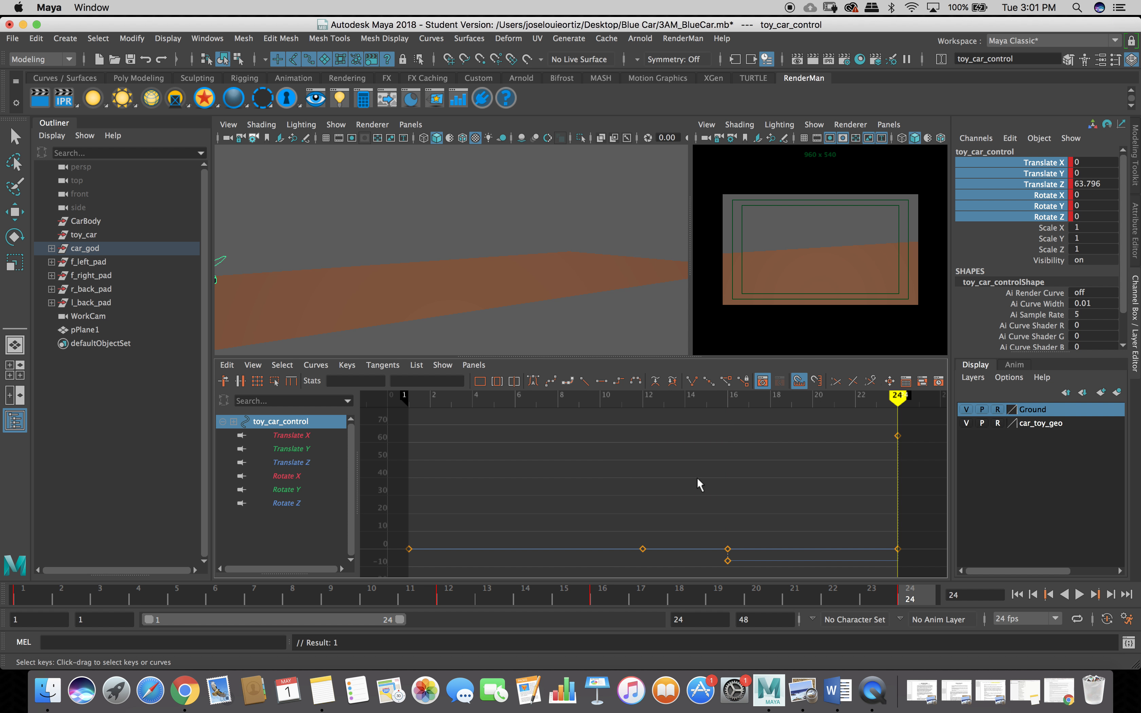
key(comma)
key(comma)
key(comma)
key(period)
key(period)
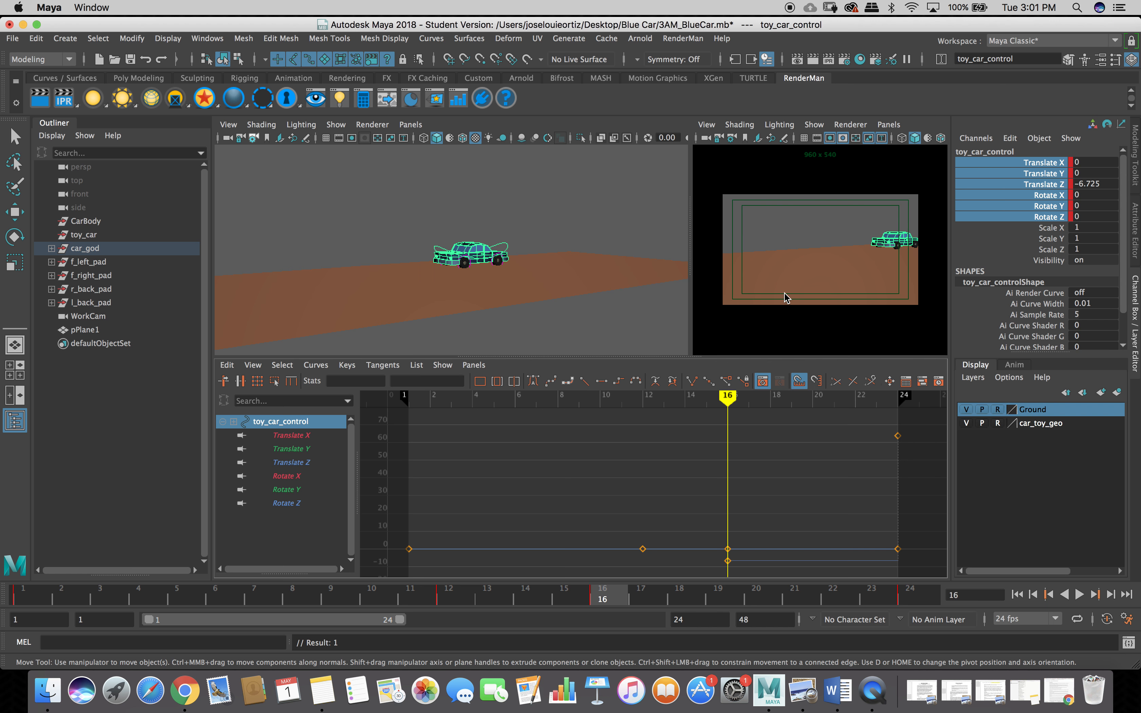
key(space)
Play and stop the car's drive in the full-size camera view, then restore the multi-panel layout.
click(1080, 595)
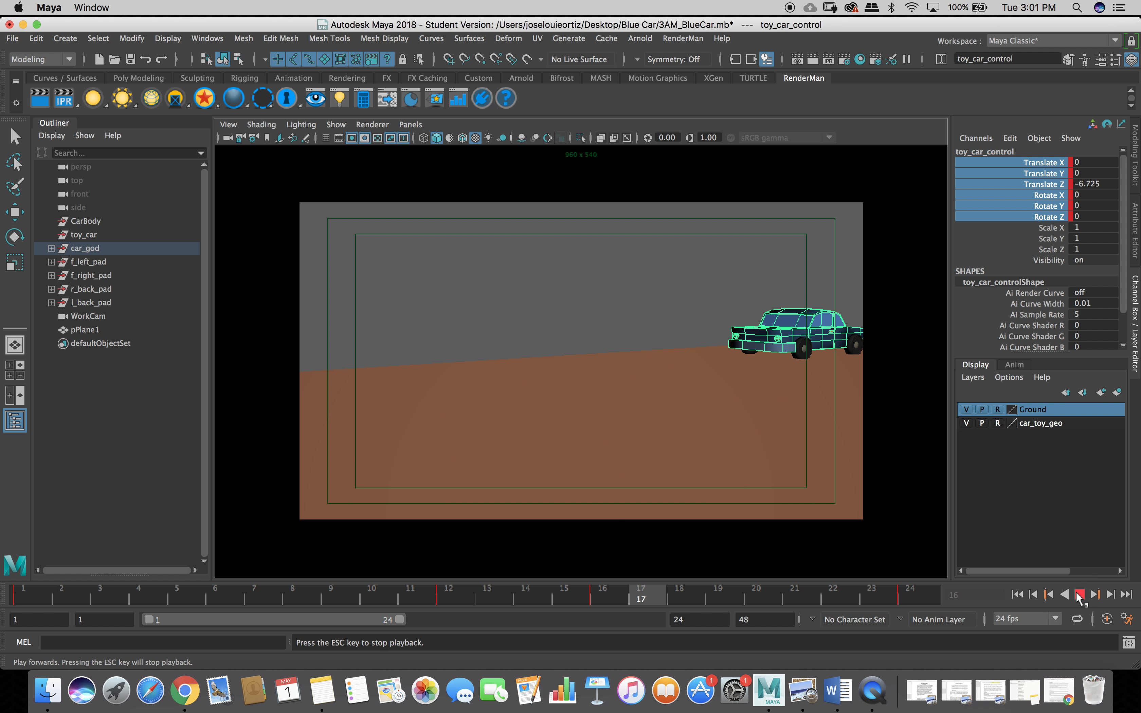
click(1081, 596)
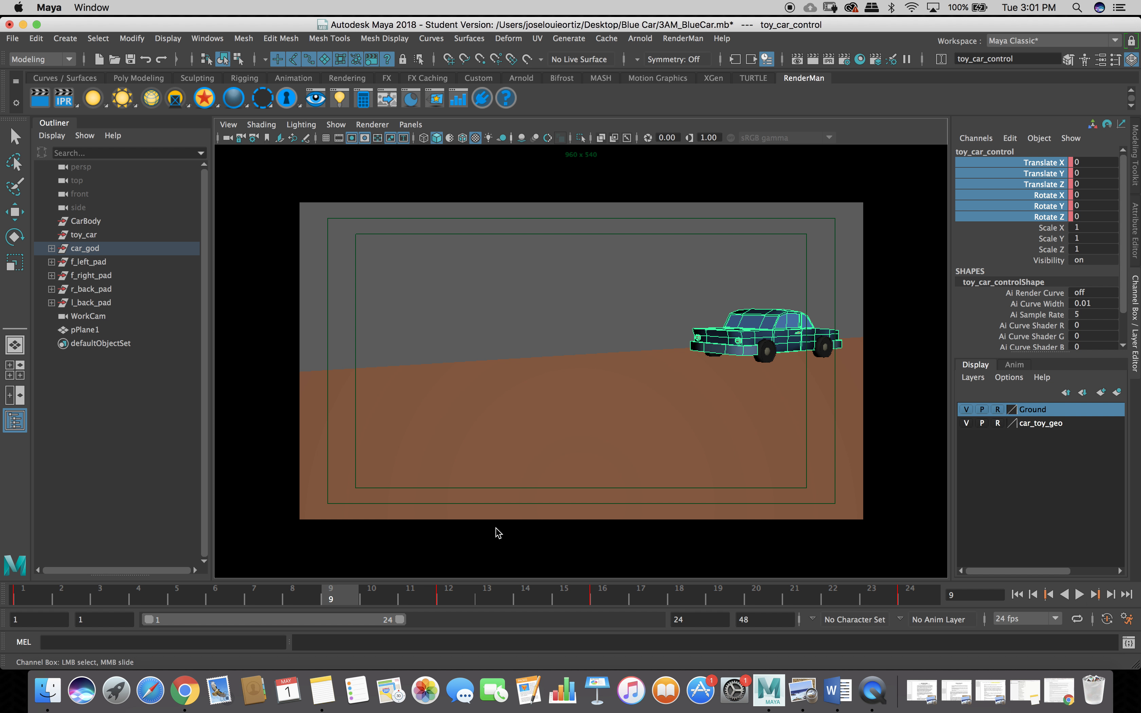
key(space)
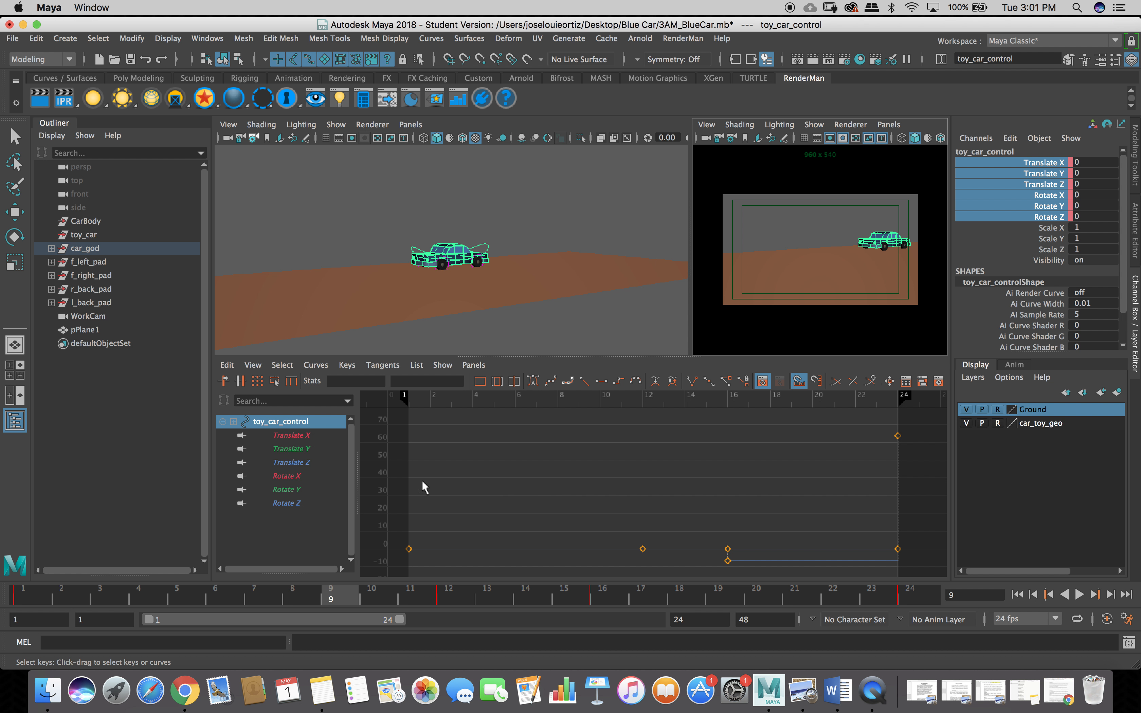
Rewind to frame 1, replay the animation, and scrub forward to frame 17.
click(285, 421)
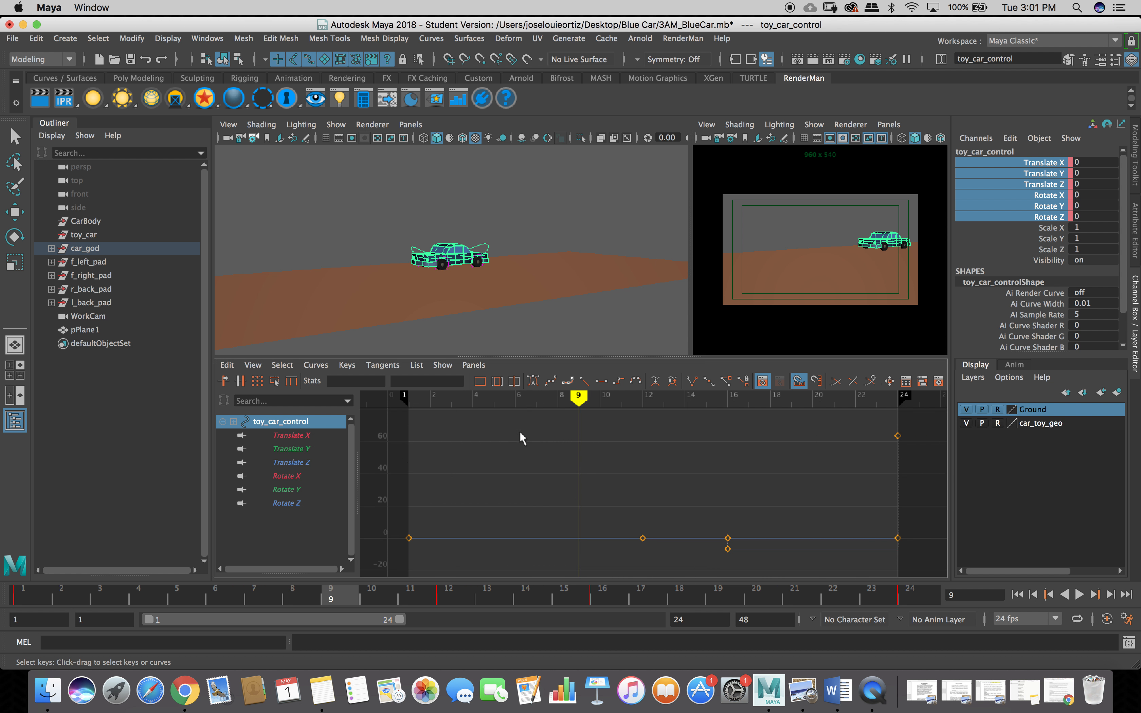
click(575, 402)
drag(575, 402, 408, 402)
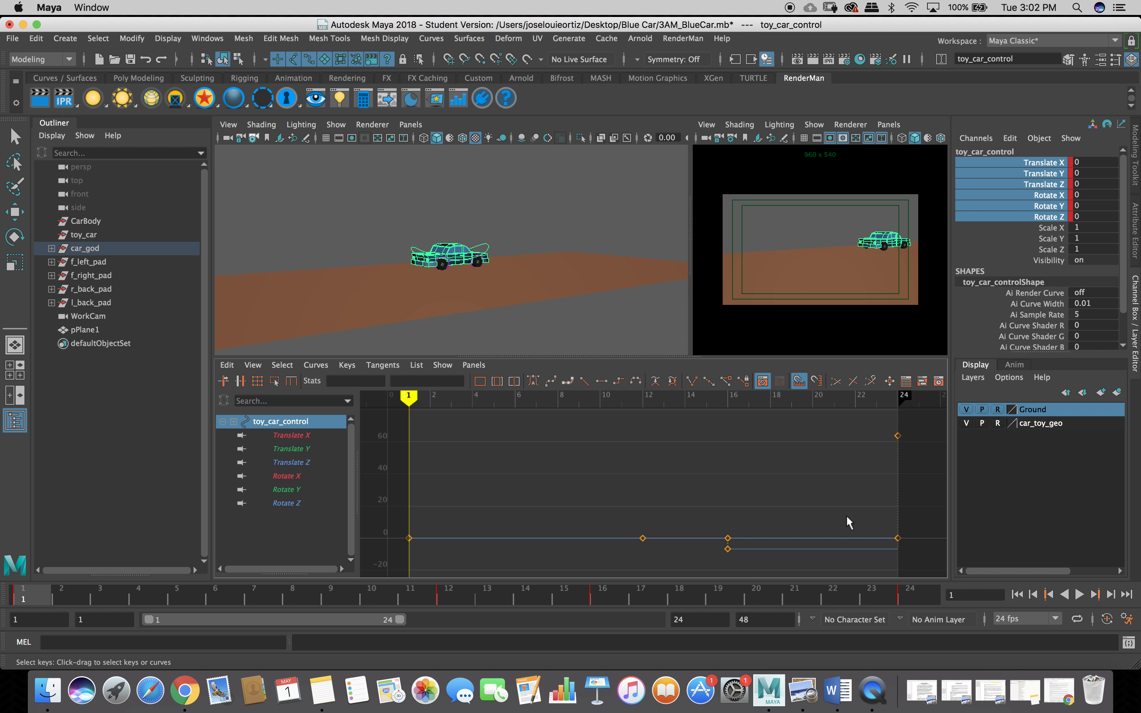
click(1074, 596)
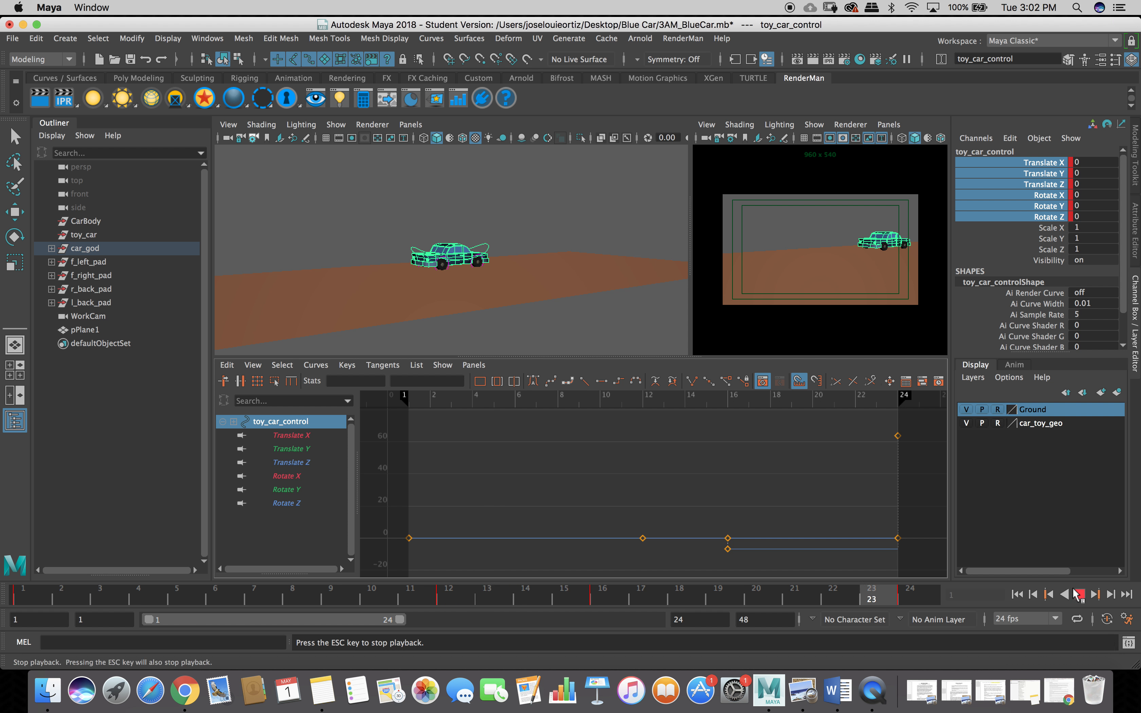
key(Escape)
click(25, 594)
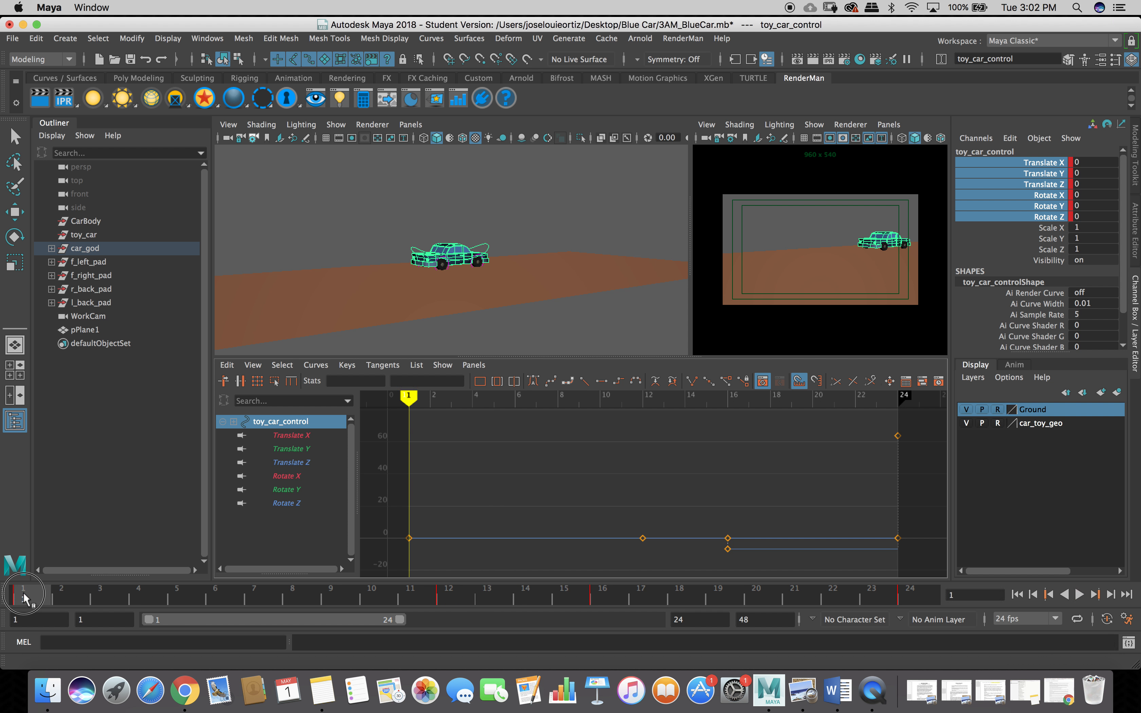
key(alt+v)
drag(398, 573, 453, 672)
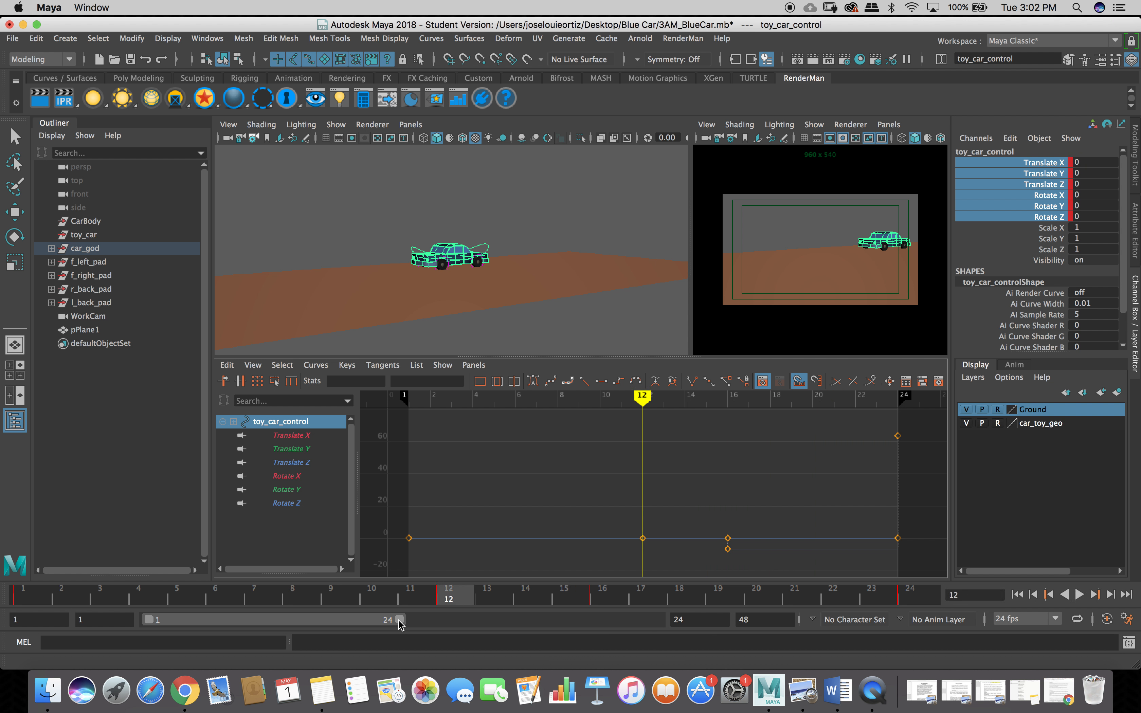
Extend the playback range to frame 36, give the keys auto tangents, and deselect the car.
drag(399, 620, 522, 620)
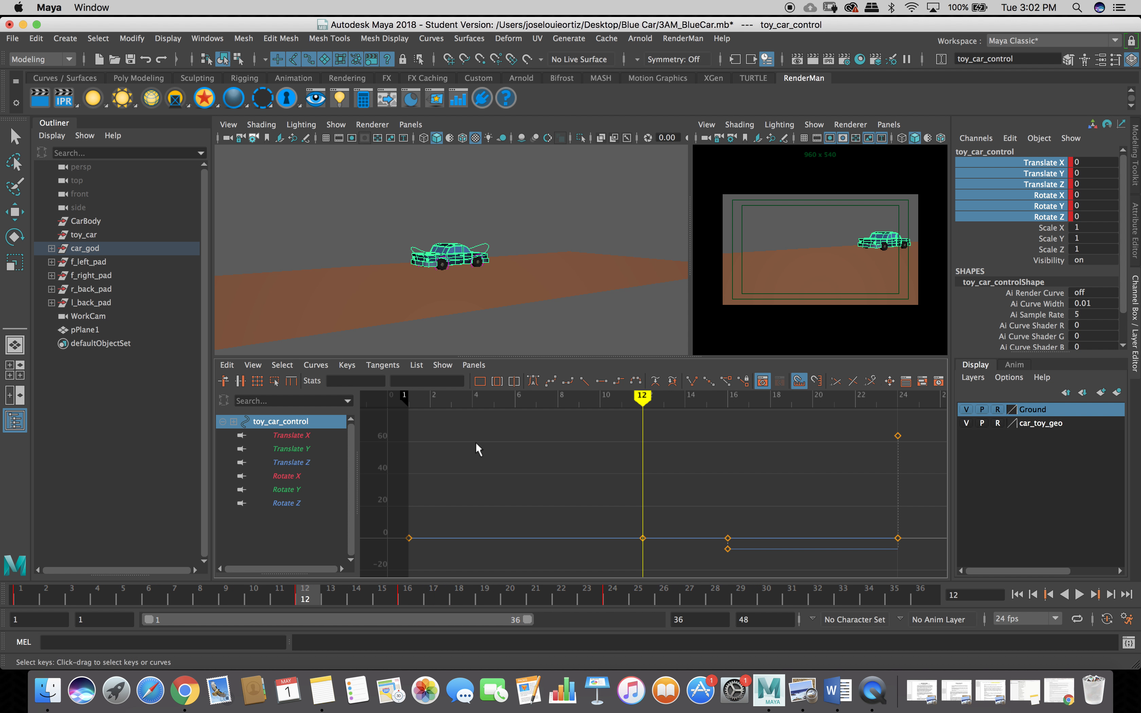
click(534, 382)
click(803, 298)
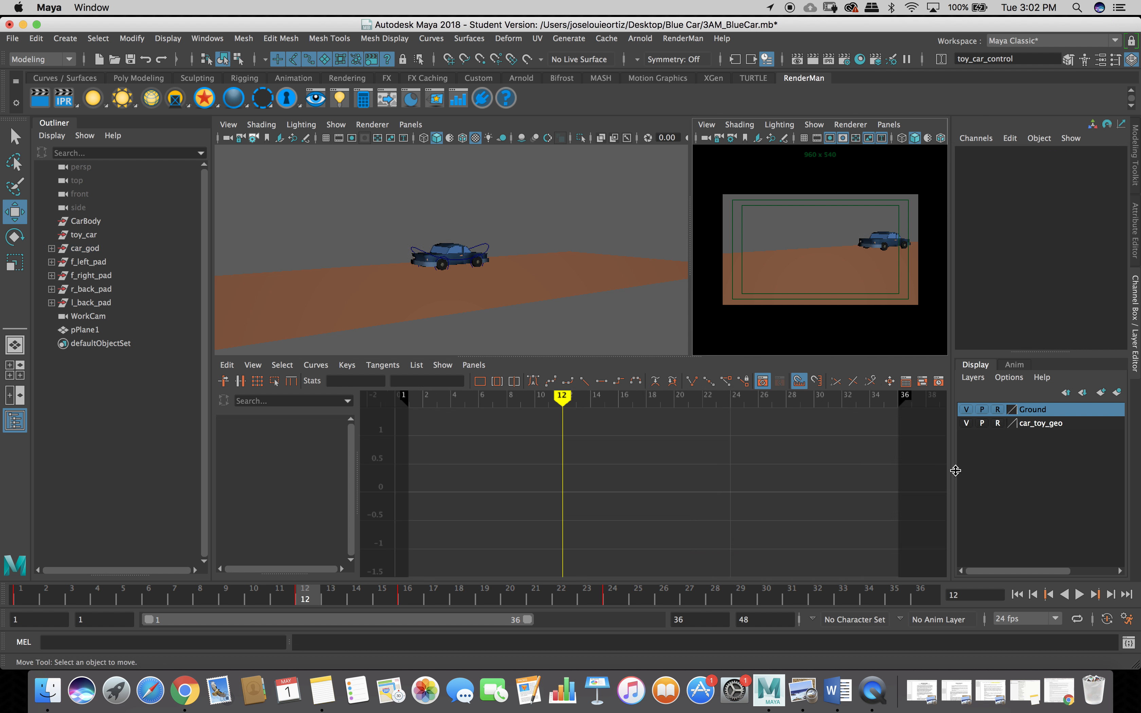
click(1016, 596)
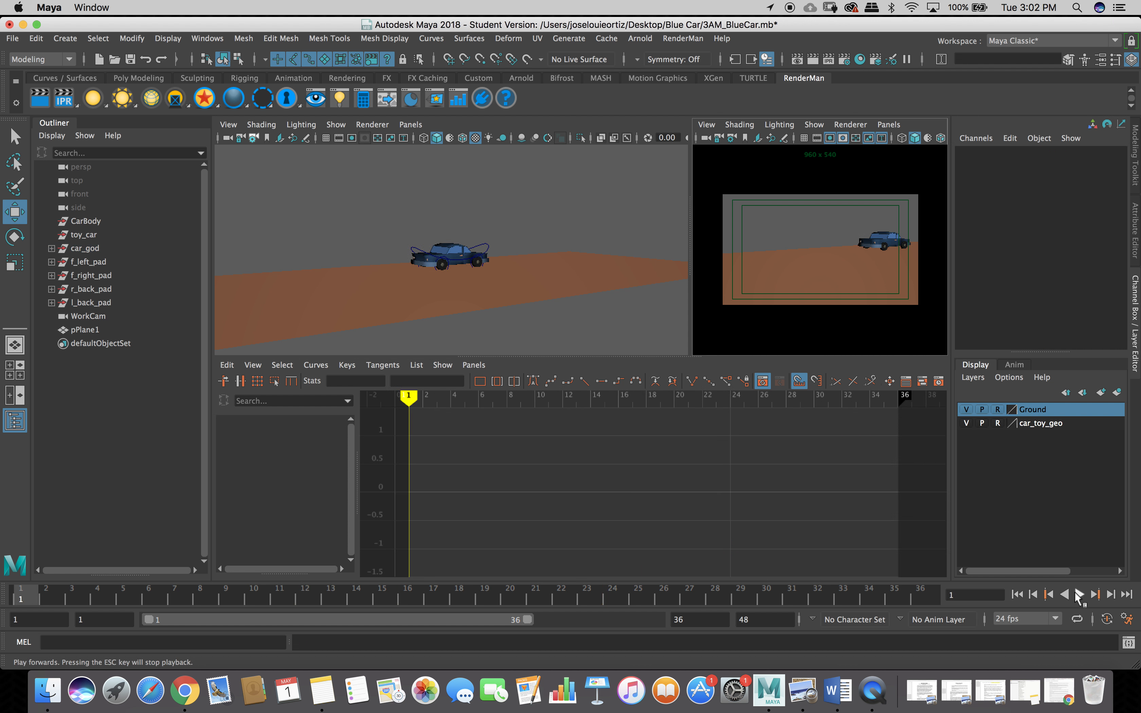
click(1079, 596)
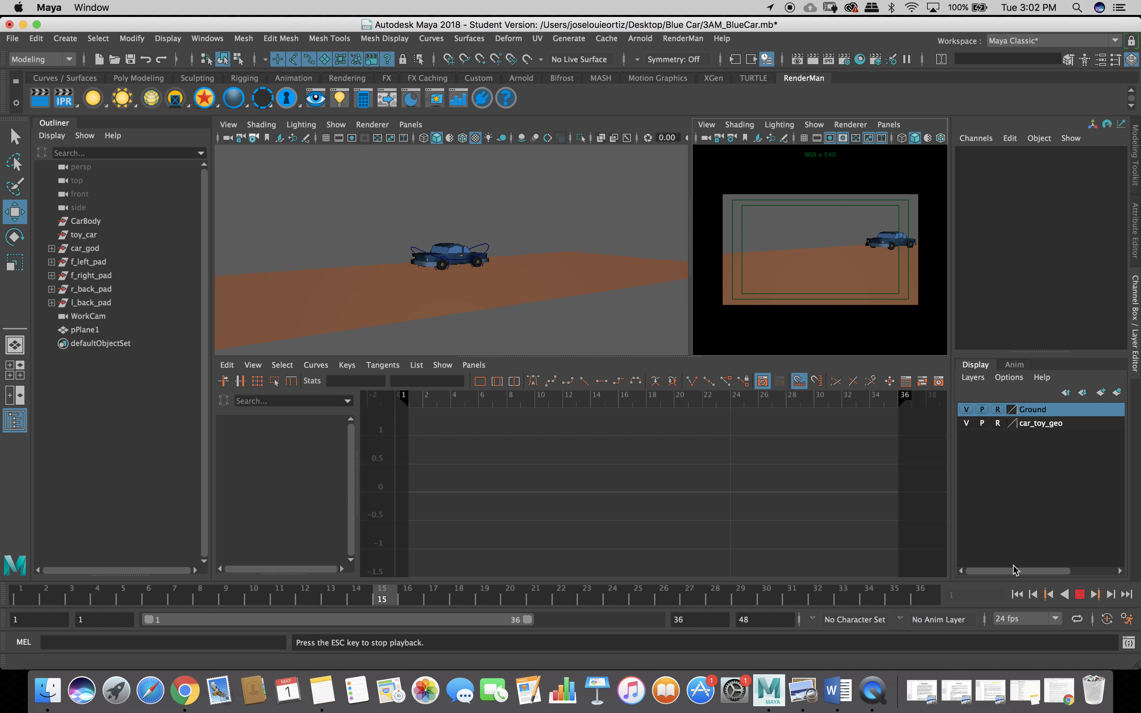
click(1079, 595)
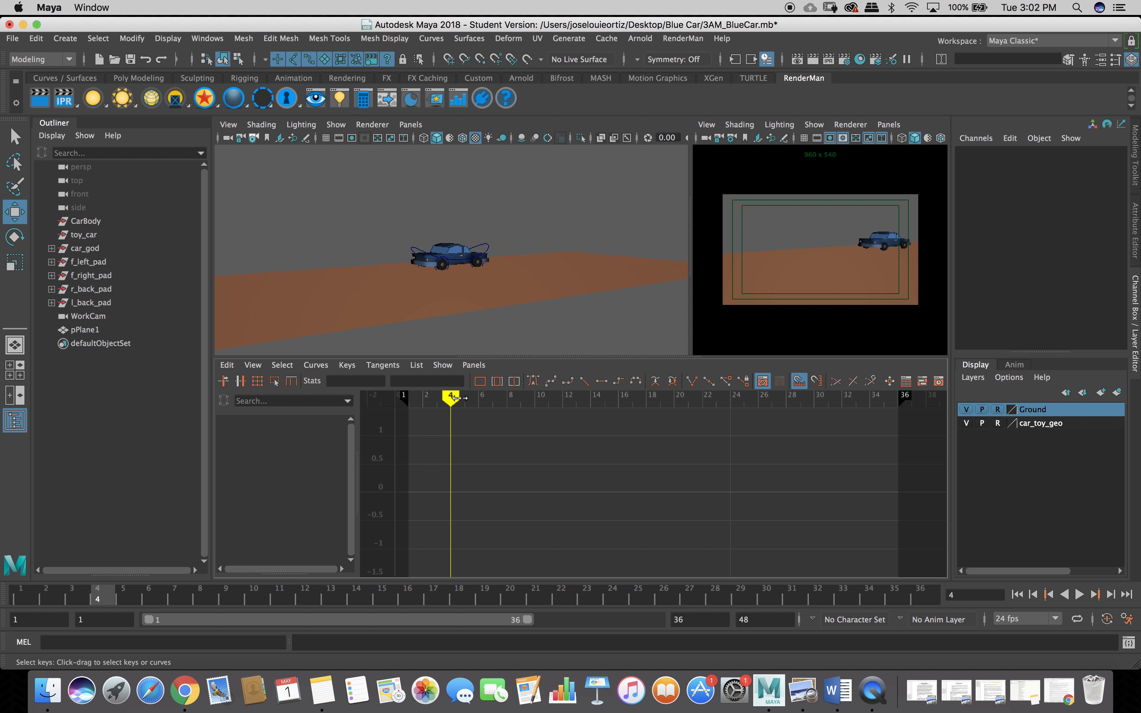
click(528, 382)
drag(454, 400, 394, 399)
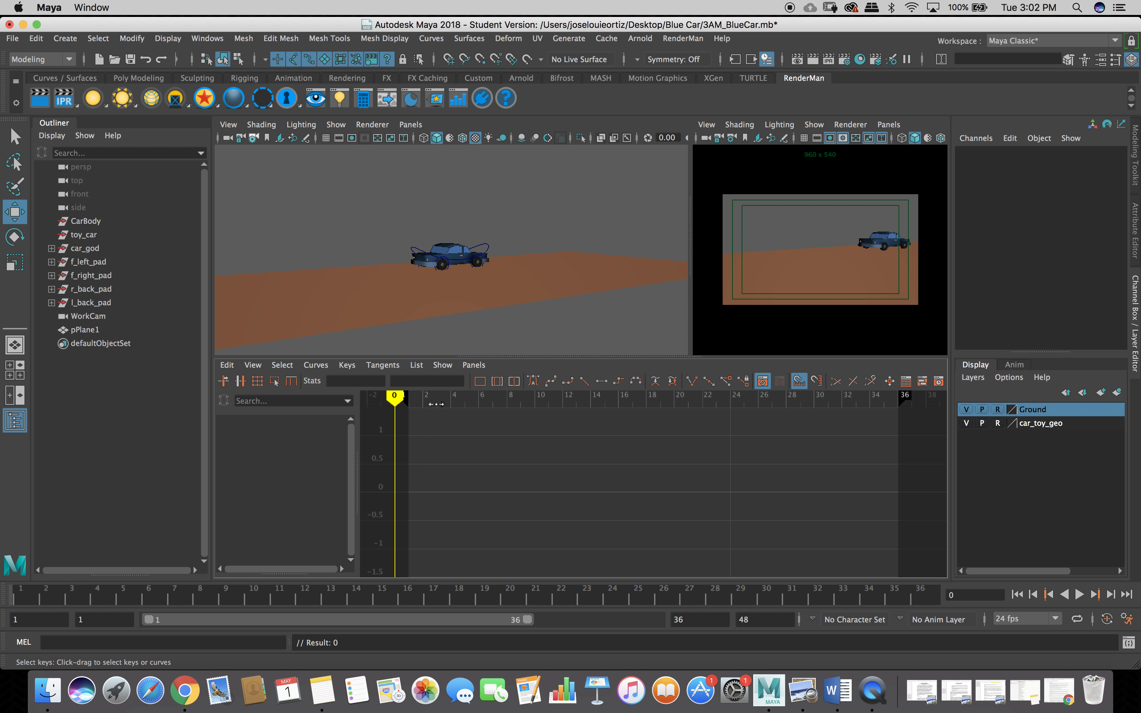
click(406, 406)
key(alt+v)
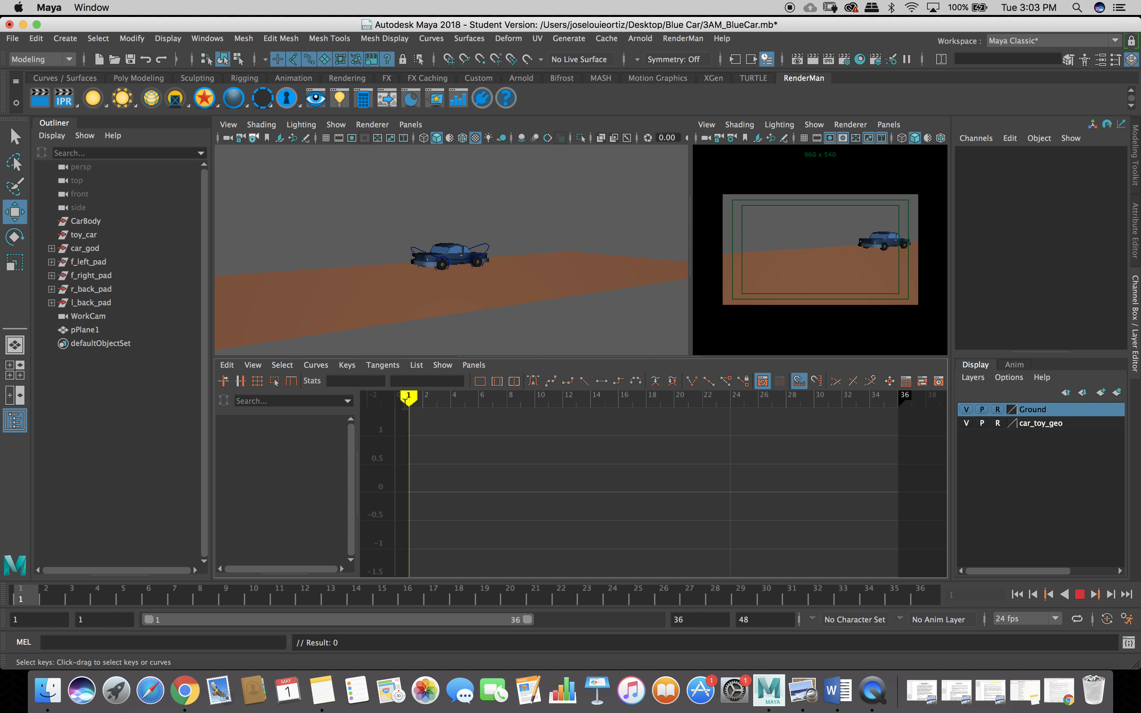
key(alt+v)
click(430, 257)
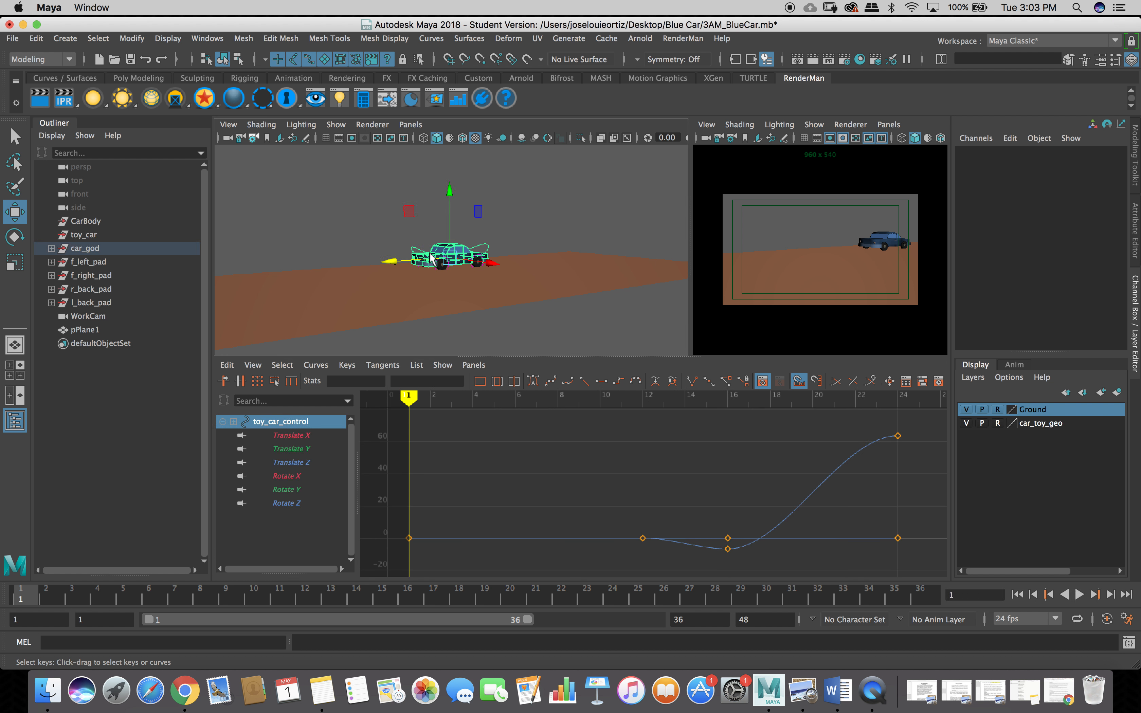
click(727, 539)
click(728, 539)
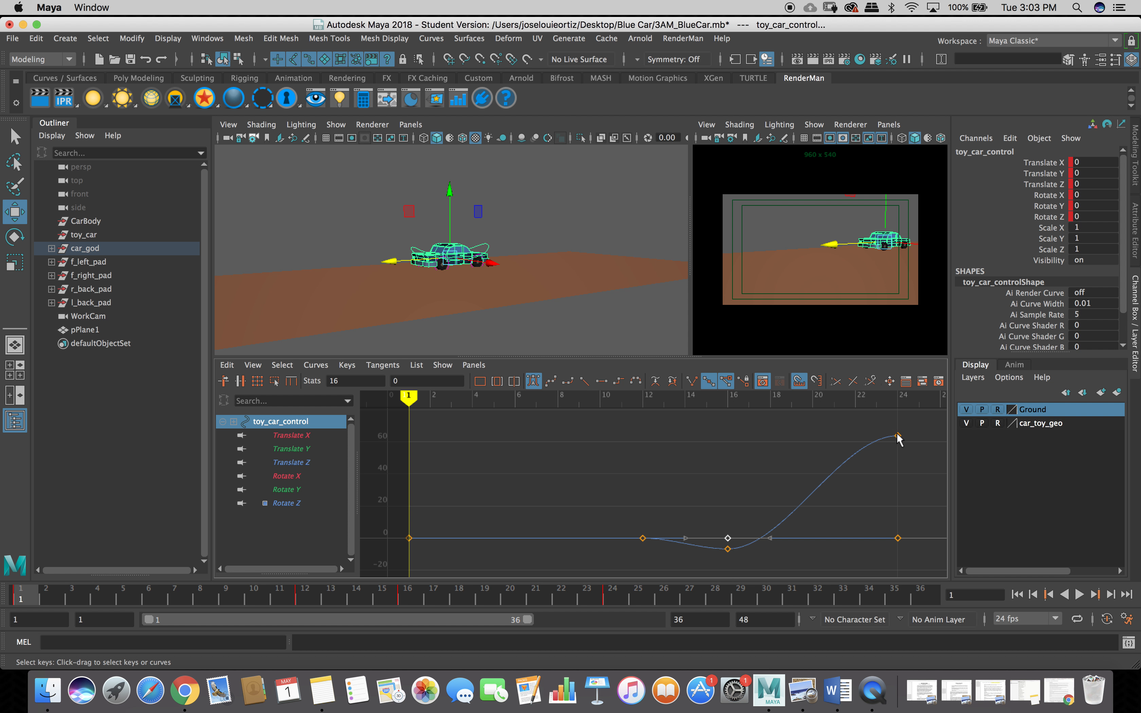
drag(898, 442, 905, 523)
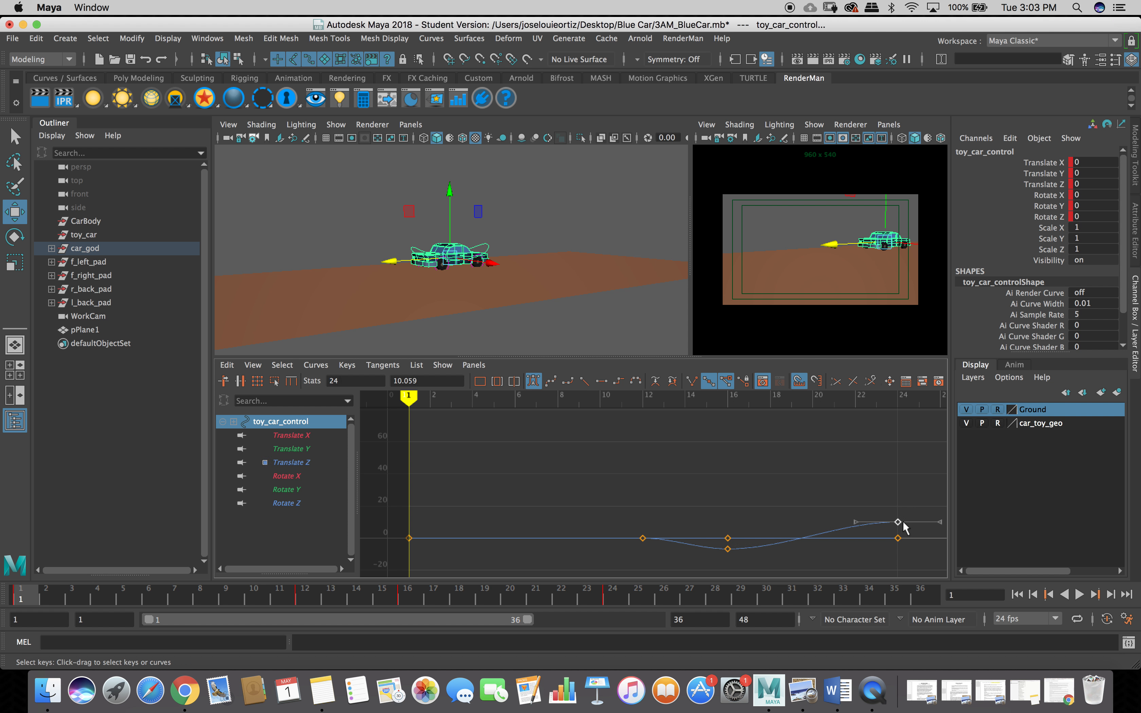
key(ctrl+z)
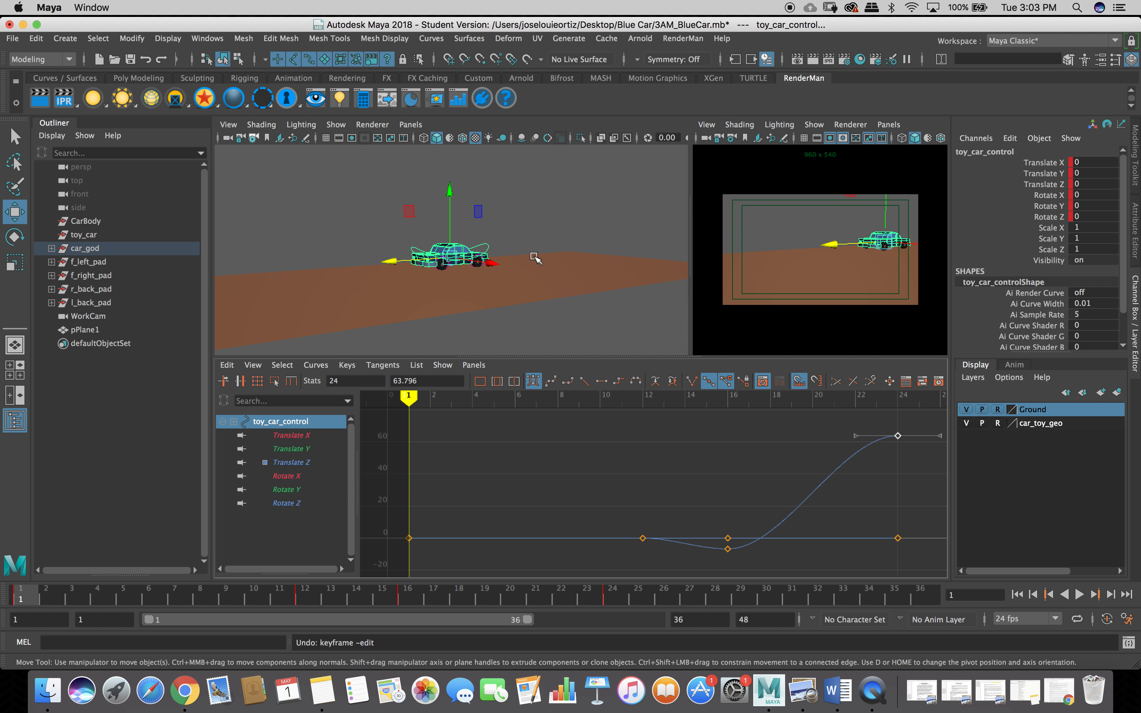
click(539, 184)
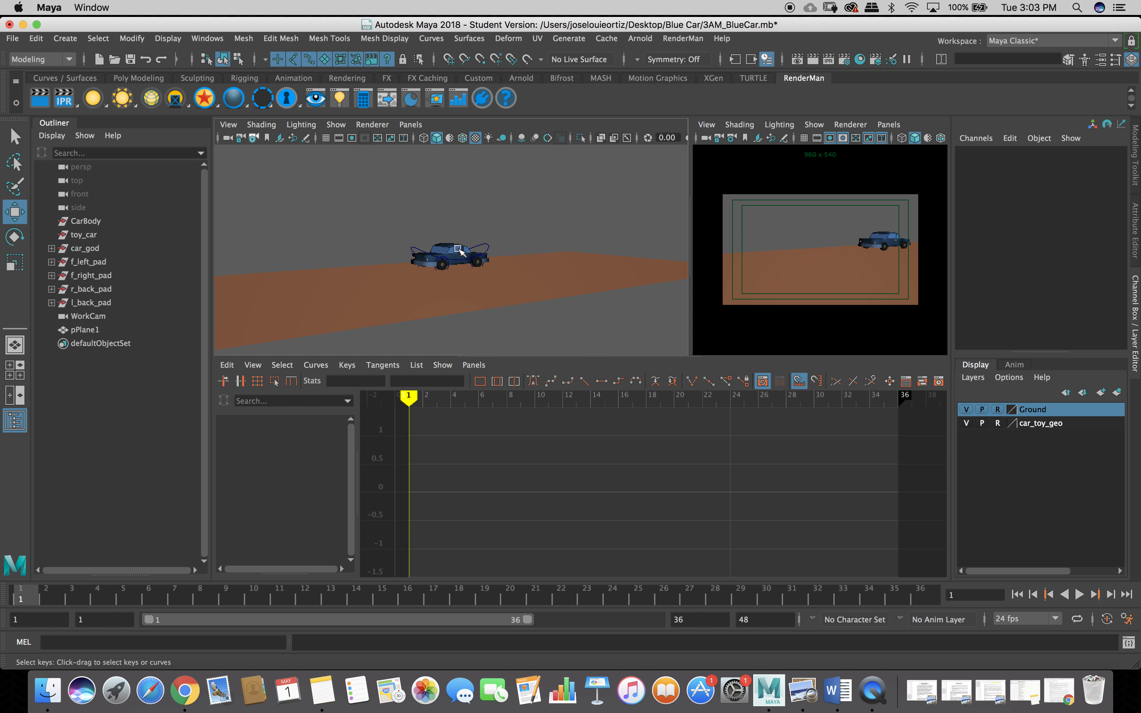
Select the car, move to frame 24-25, stretch the playback range to 44, and maximize the camera view.
click(485, 248)
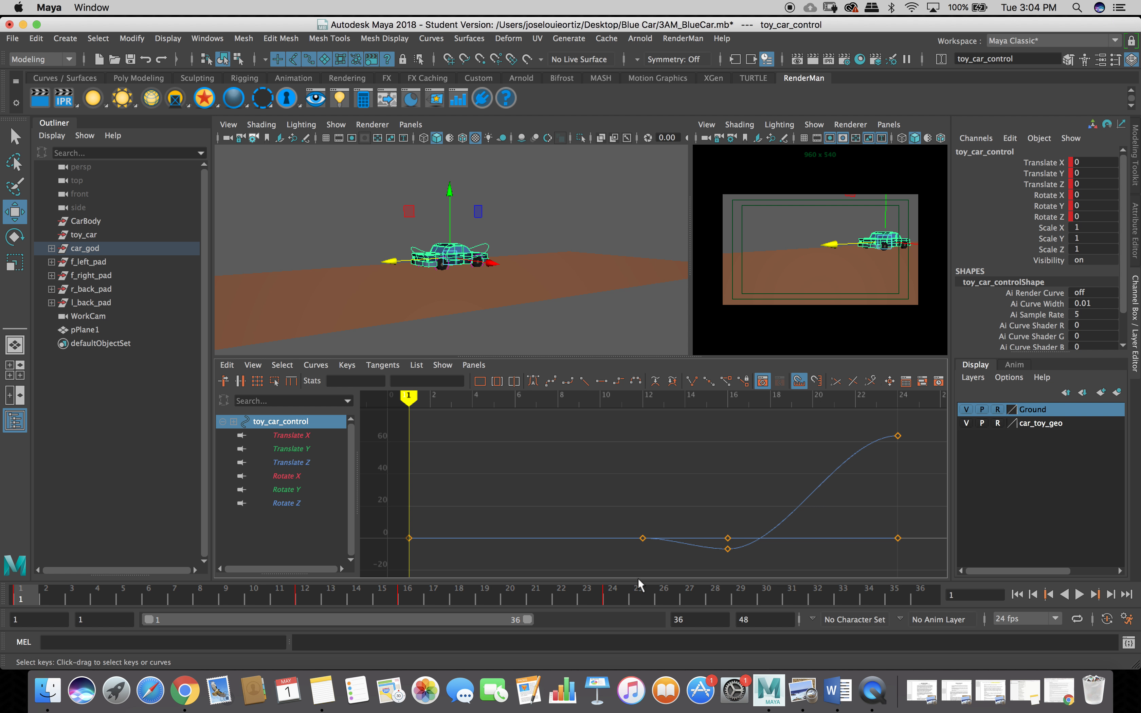
click(604, 596)
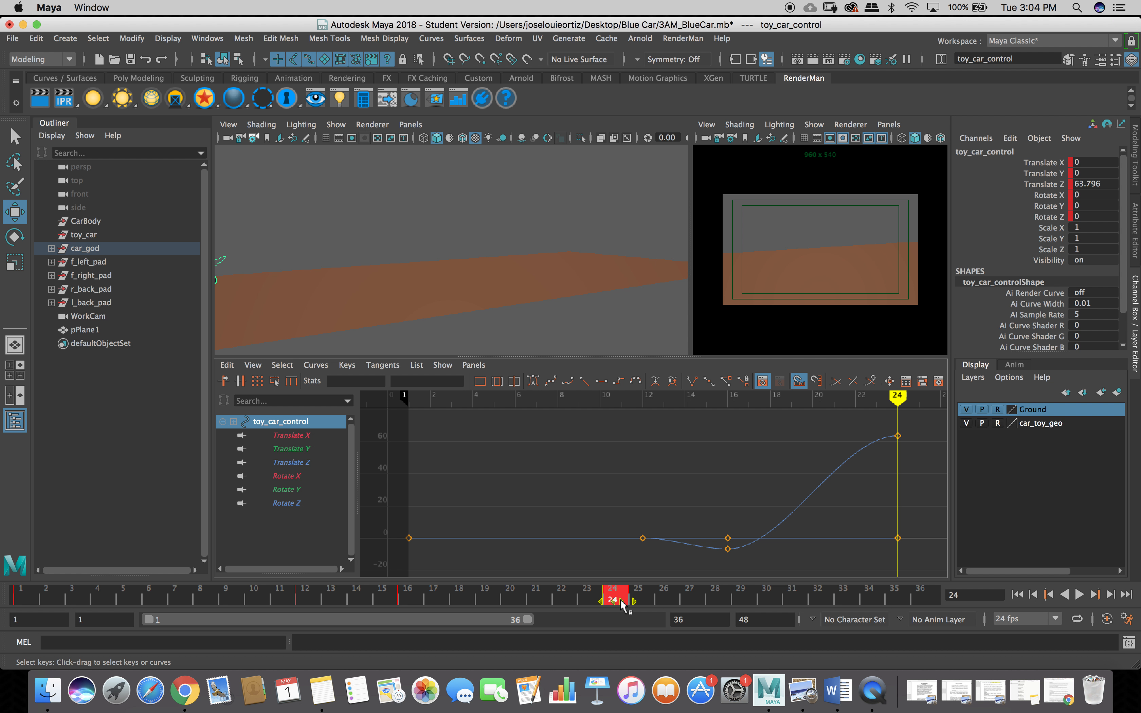
drag(624, 605, 713, 608)
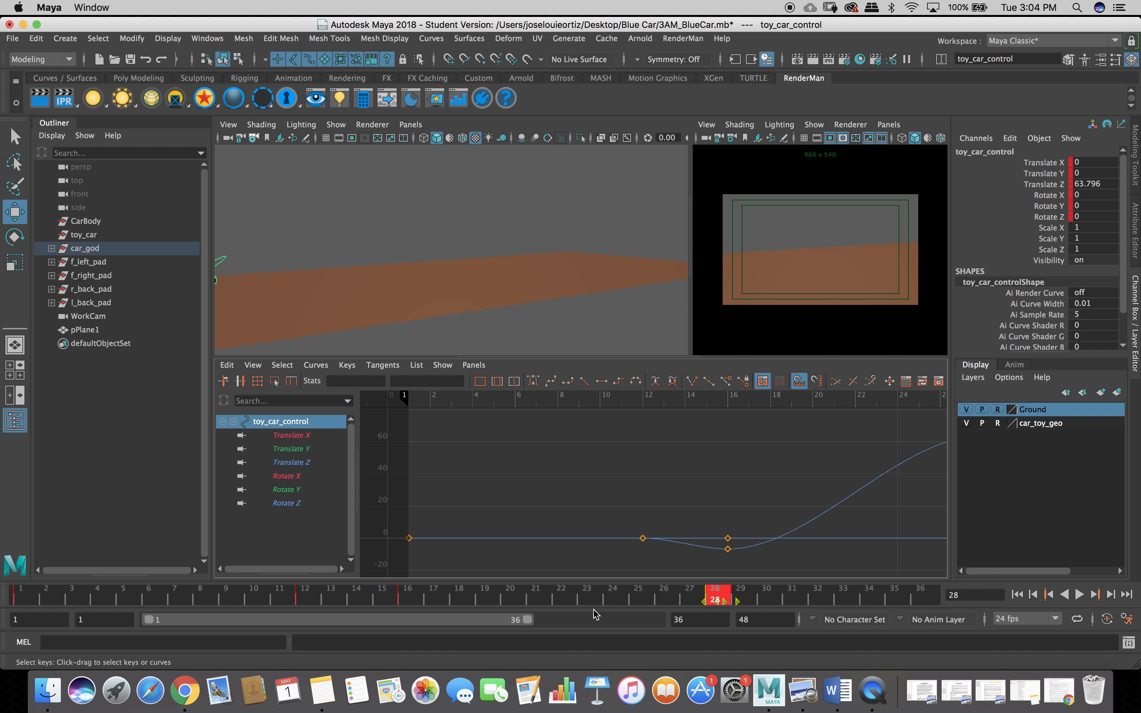
mouse_move(525, 621)
mouse_down()
mouse_move(583, 627)
mouse_move(451, 628)
mouse_up()
drag(527, 620, 621, 631)
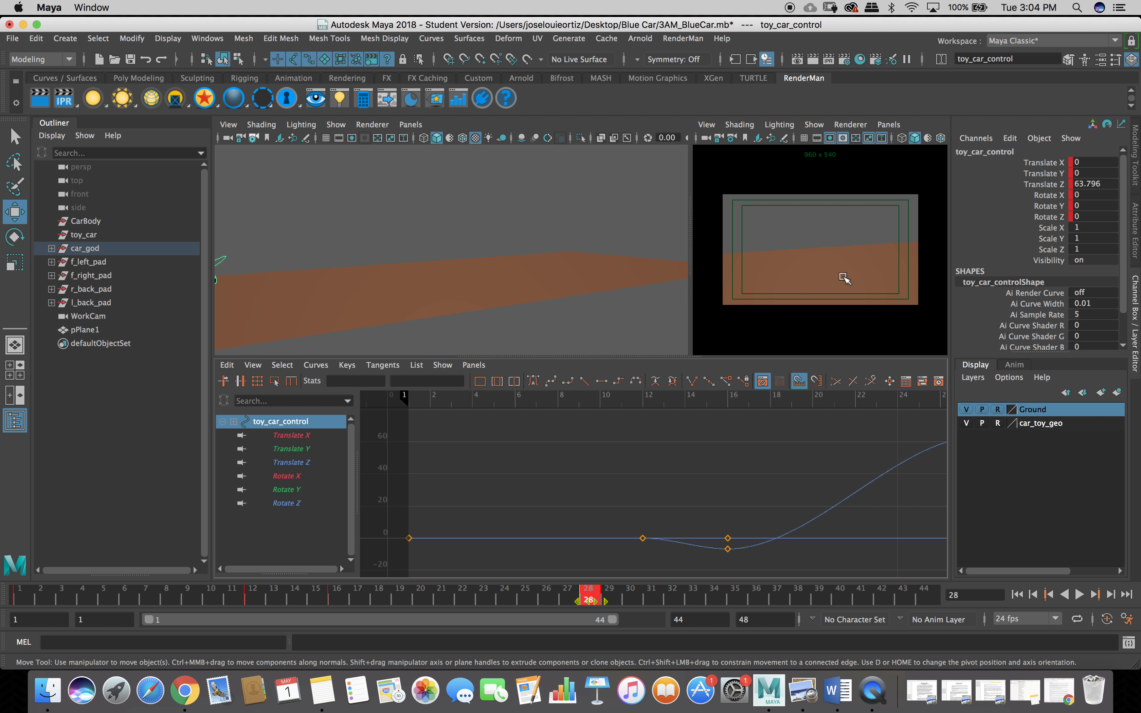
key(space)
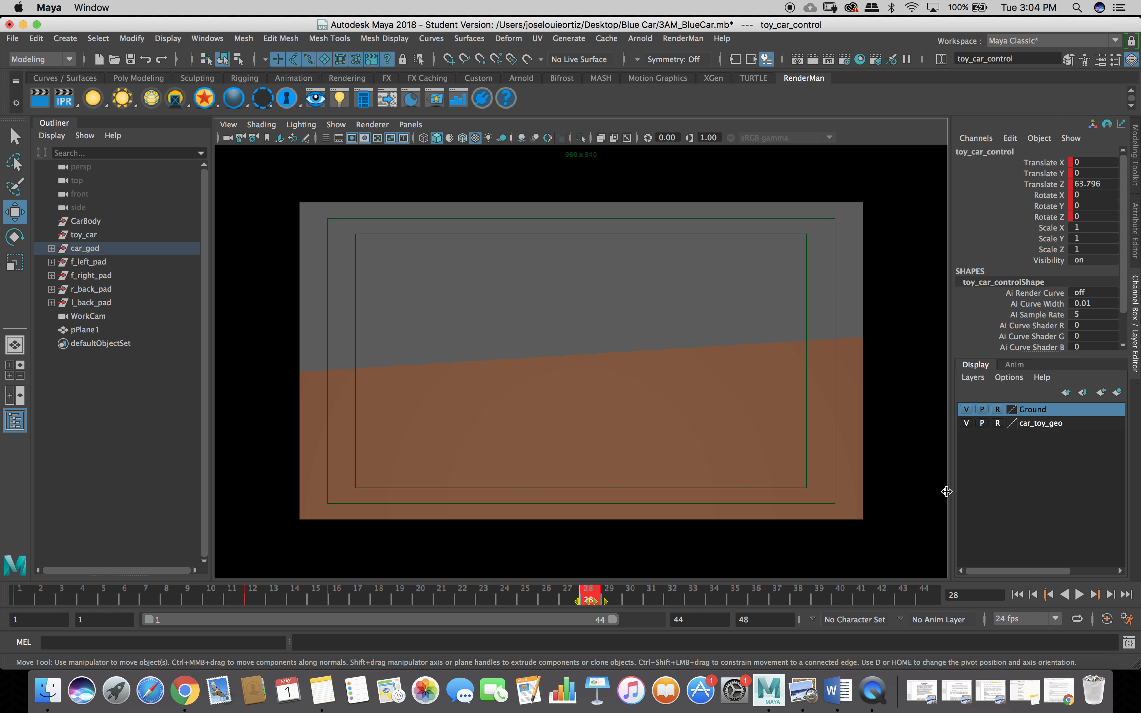
Play the drive from the first frame through the camera, stop it, and return to the split layout.
click(1019, 594)
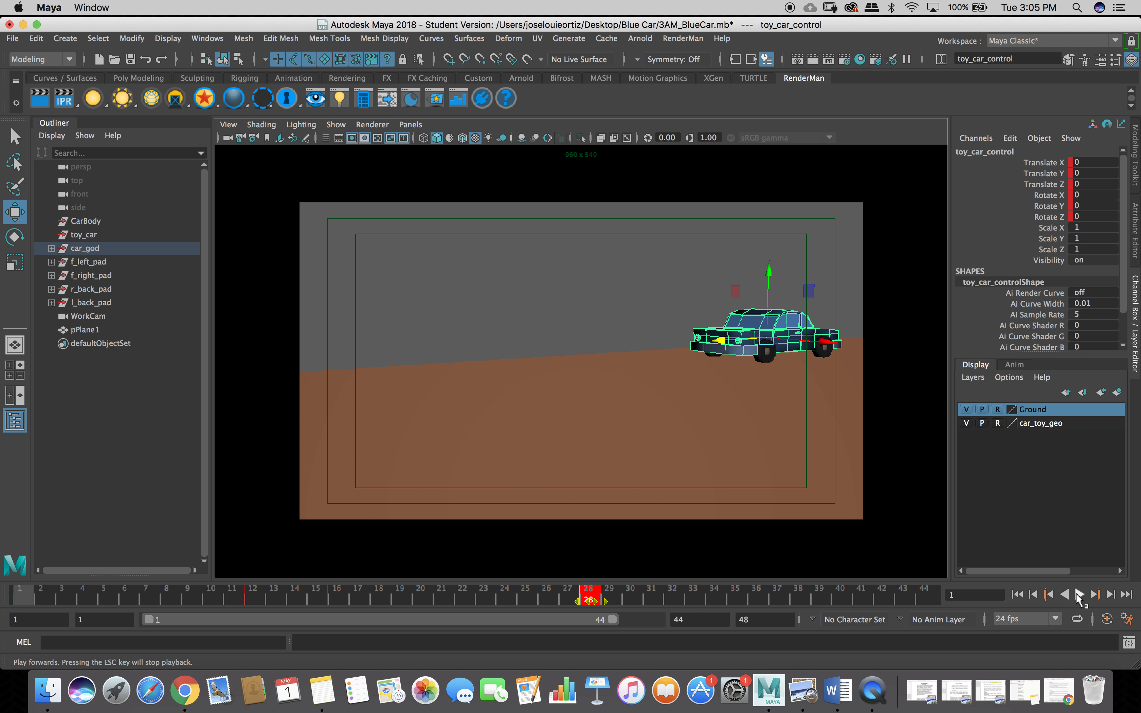
click(1080, 595)
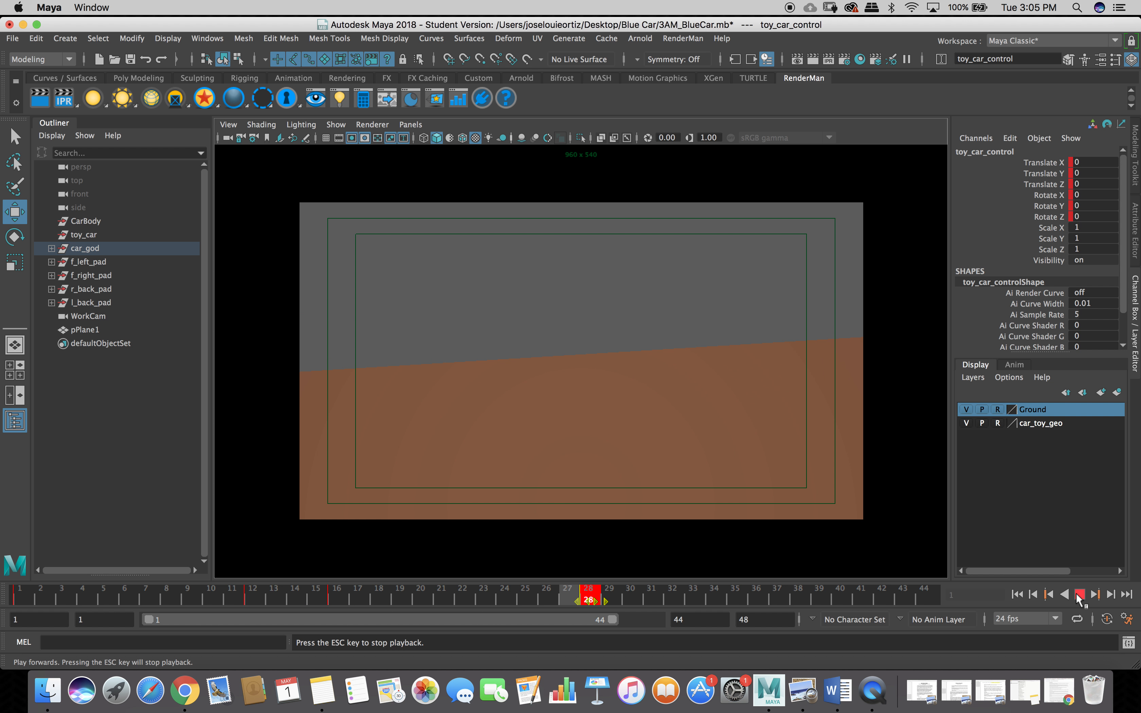
click(1079, 596)
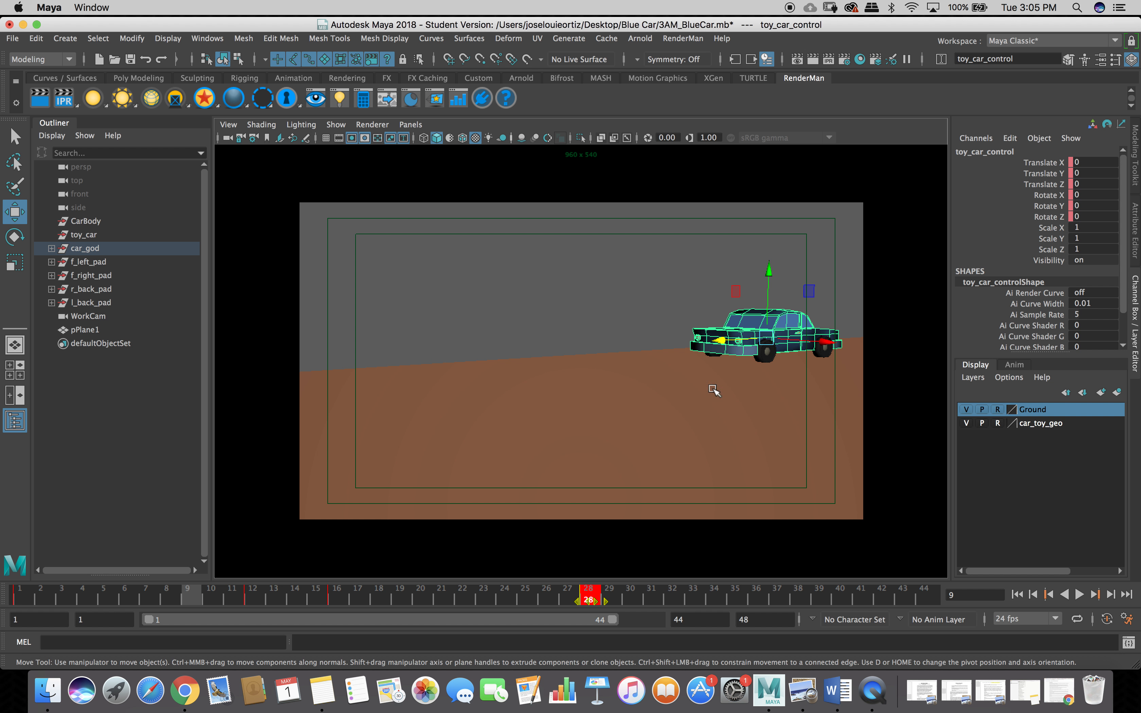
key(space)
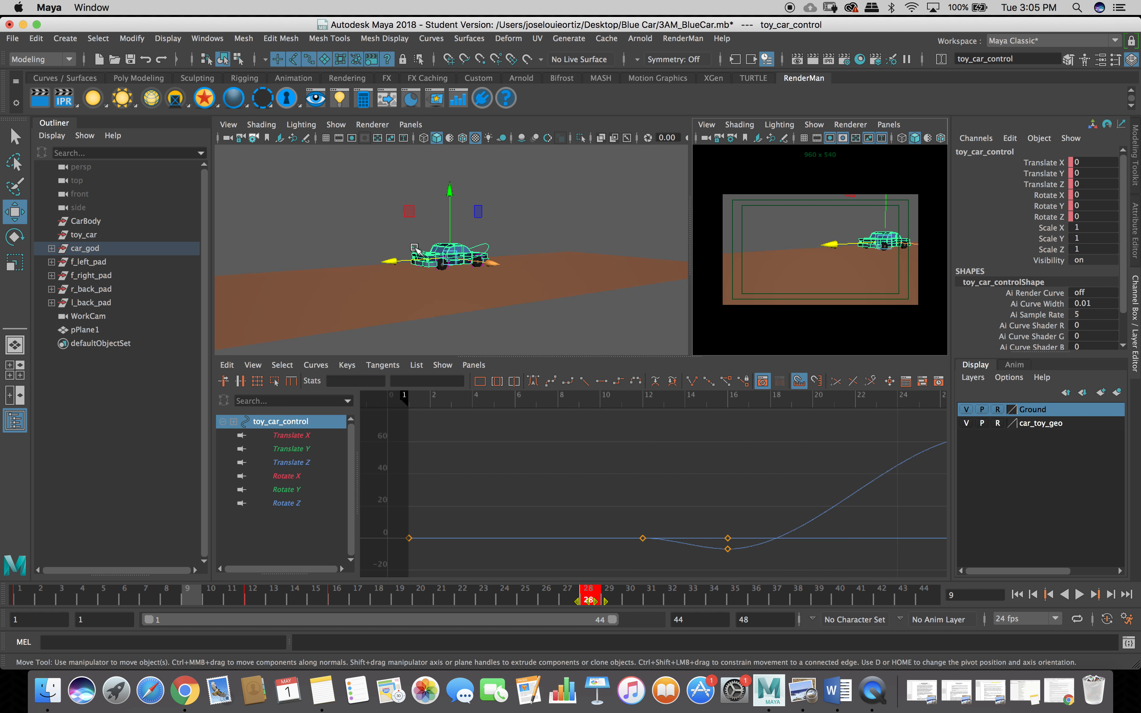
Reselect toy_car_control, rewind to the start, and scrub to frame 21 where Translate Z is 19.802.
click(415, 246)
click(415, 250)
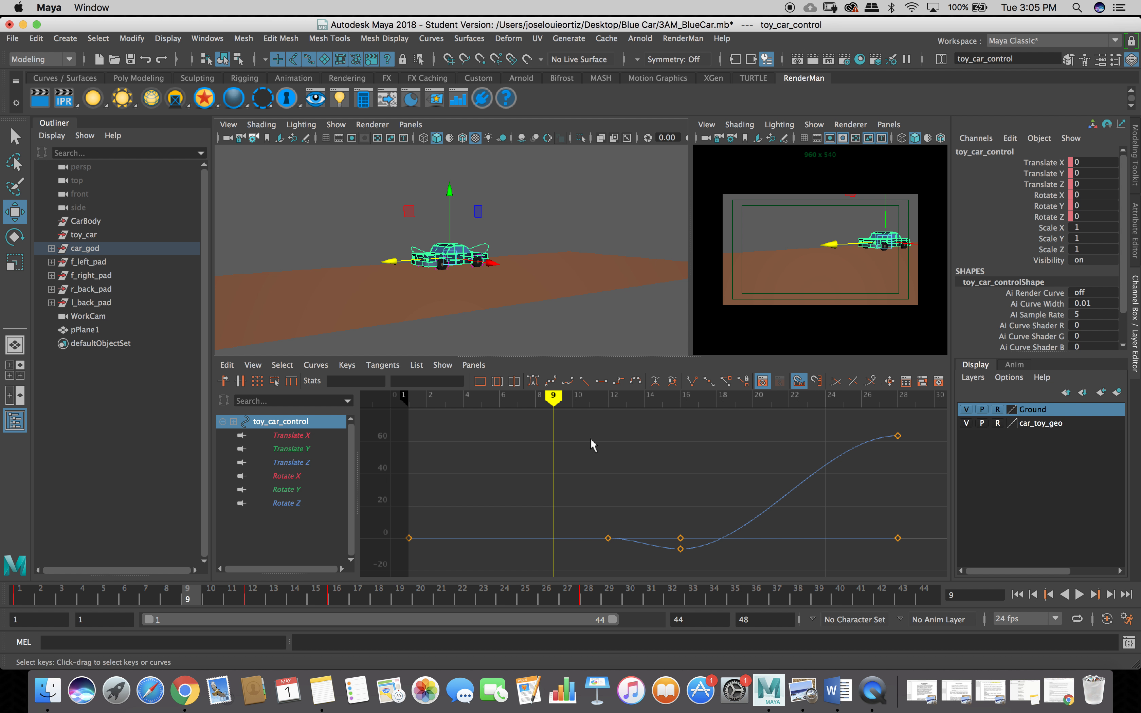
click(1019, 596)
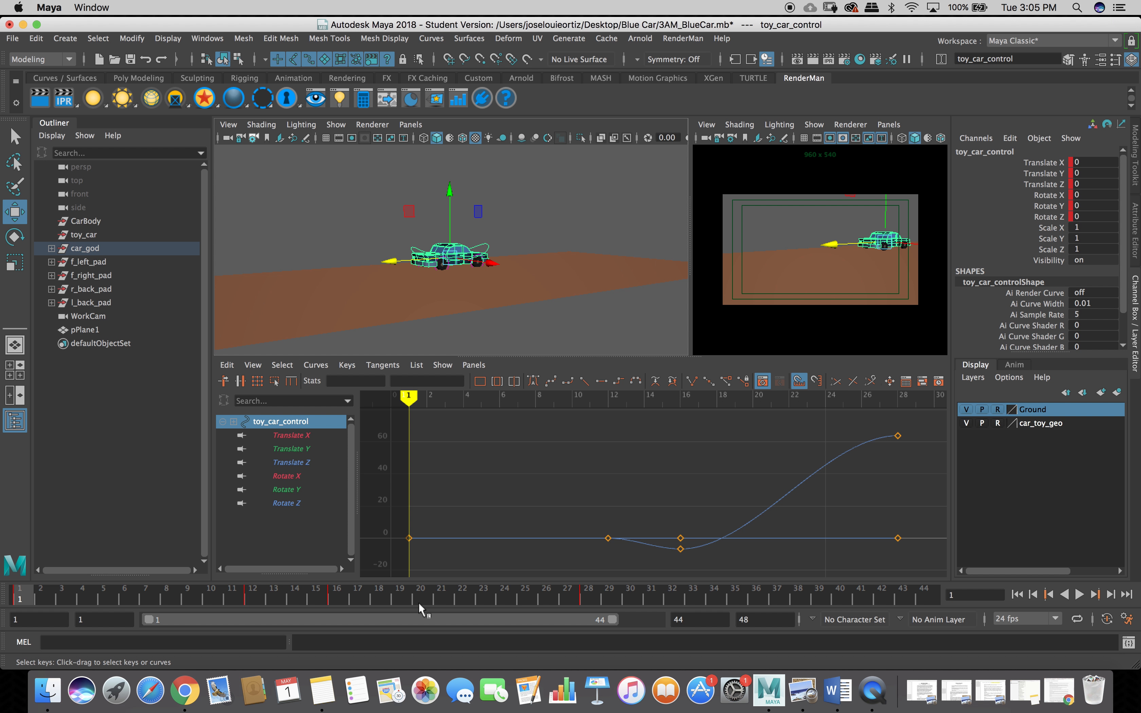
click(37, 596)
drag(37, 597, 435, 604)
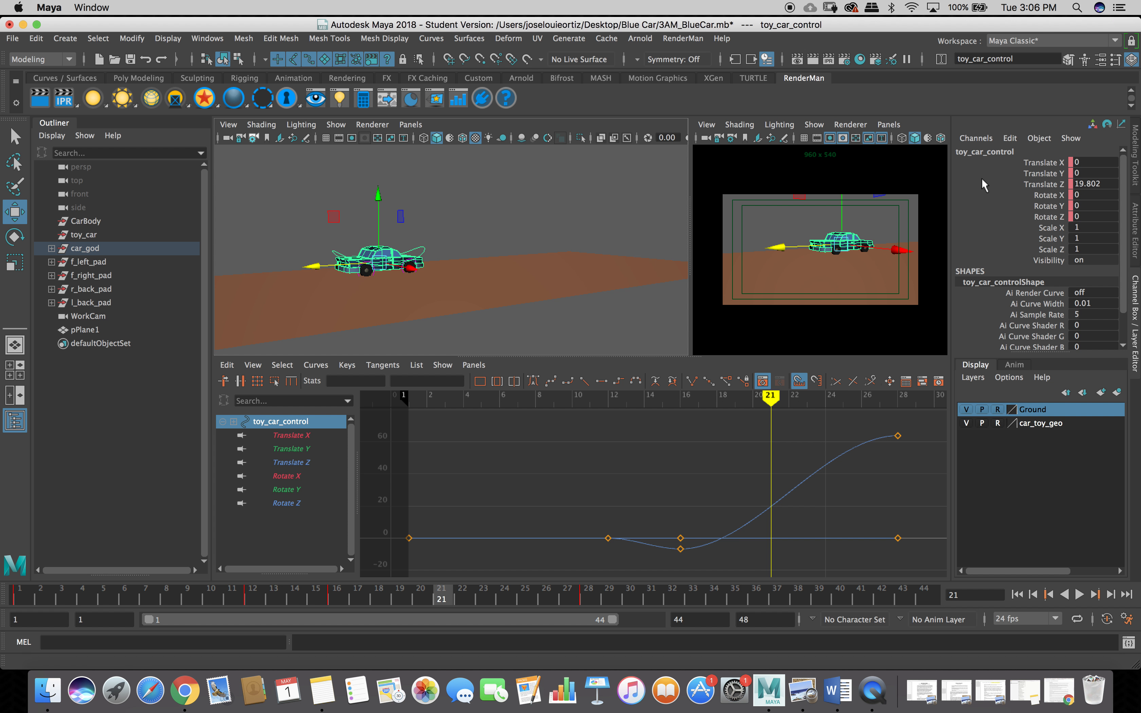
Key translate and rotate at frame 21, apply auto tangents, and isolate the Translate Z curve.
drag(980, 159, 993, 211)
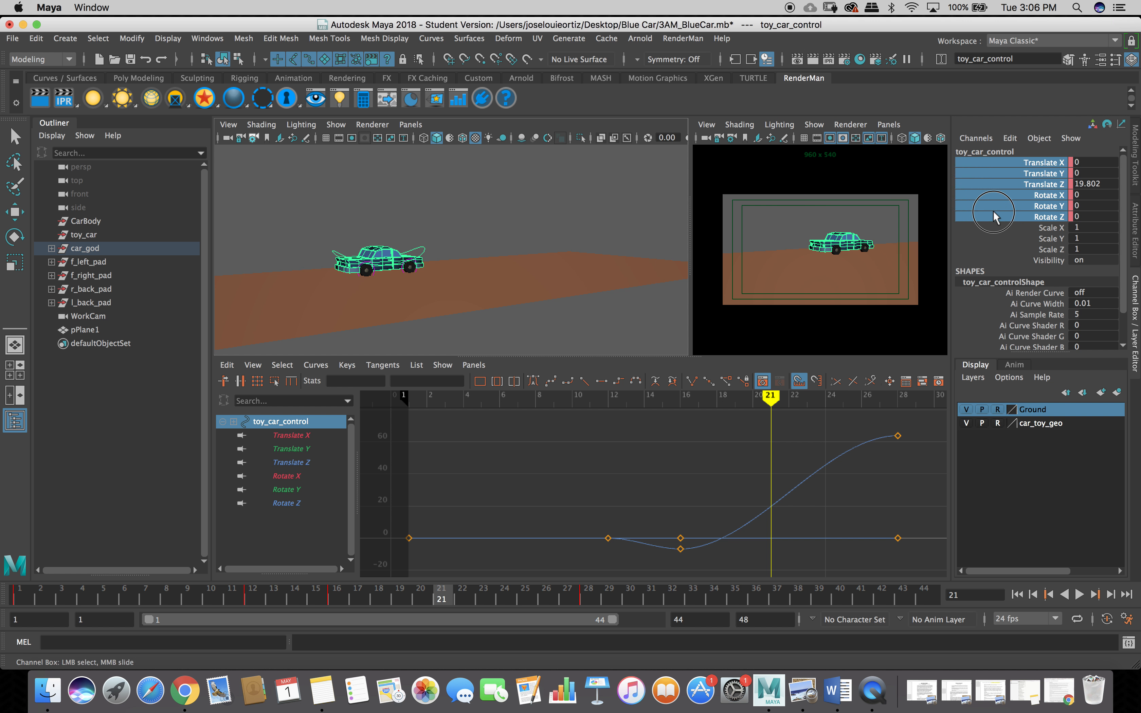
right_click(993, 211)
click(1009, 241)
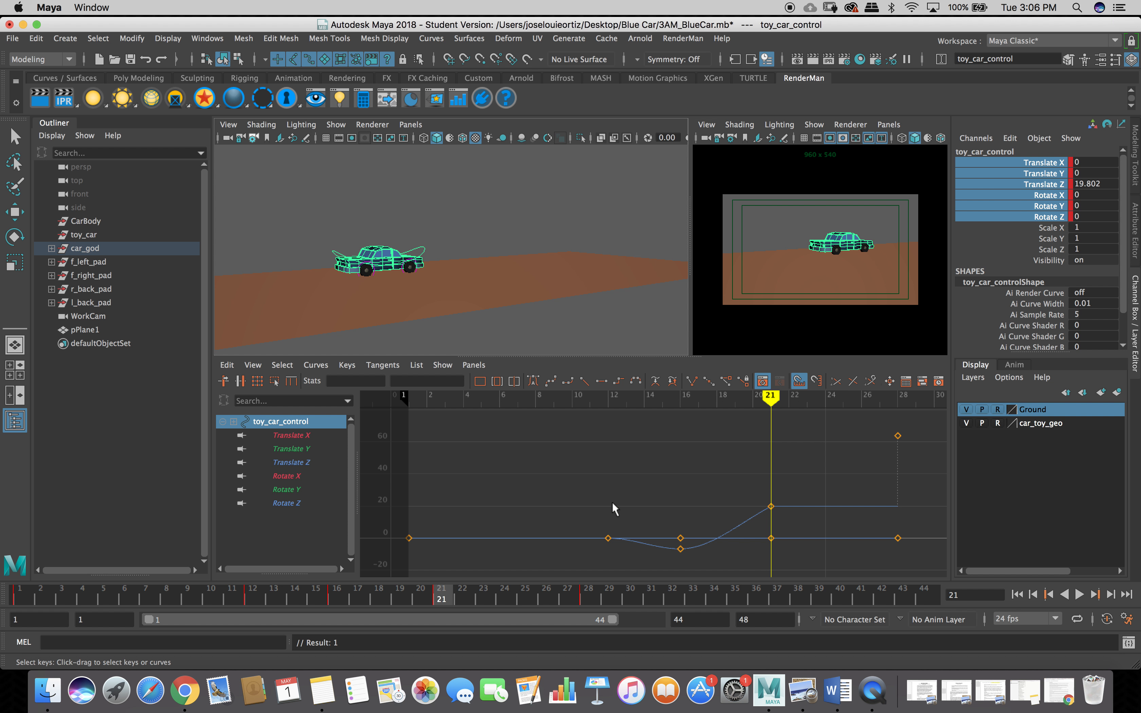
click(533, 379)
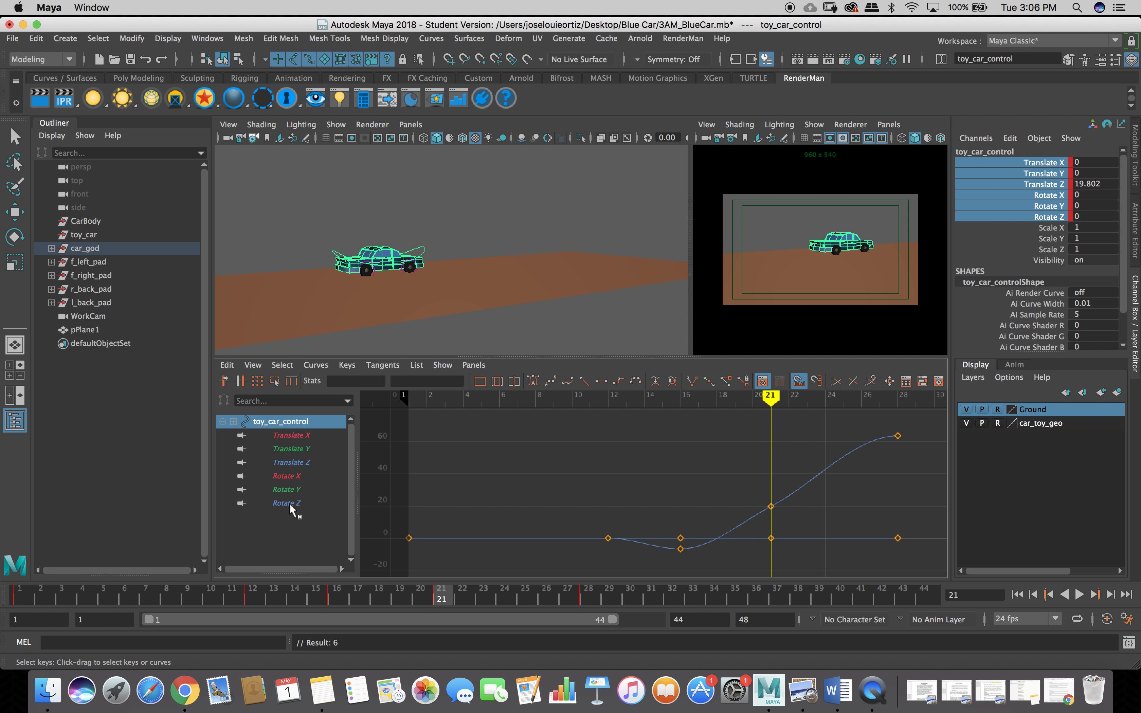
click(292, 462)
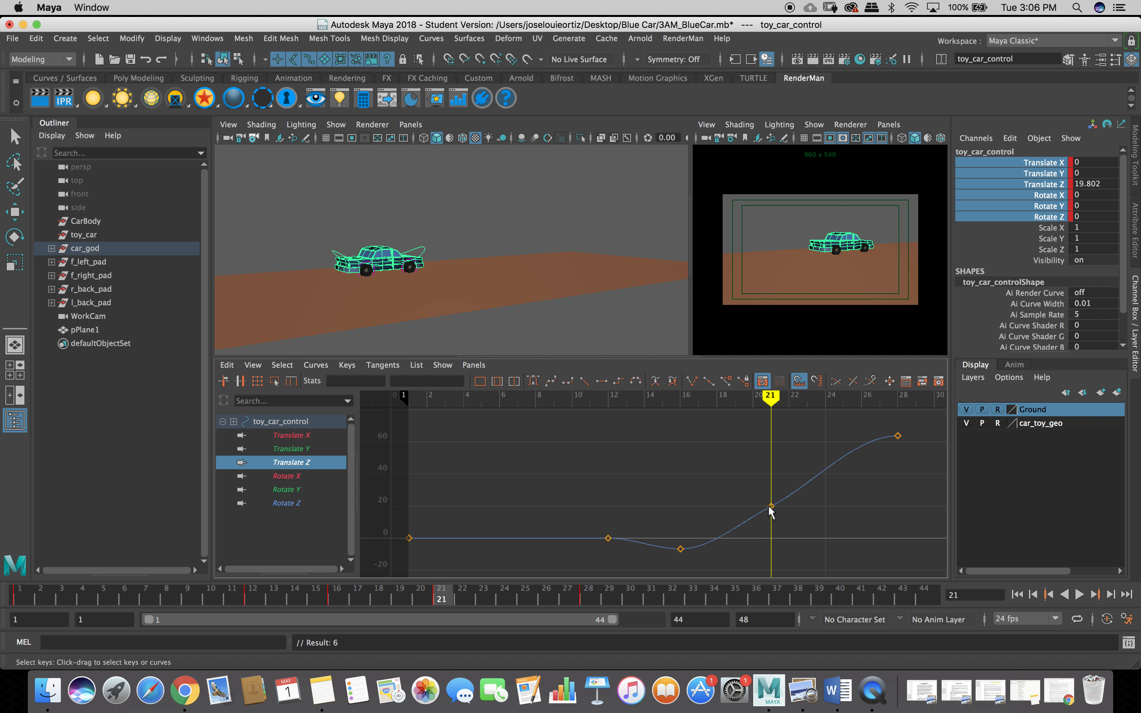
drag(762, 489, 787, 528)
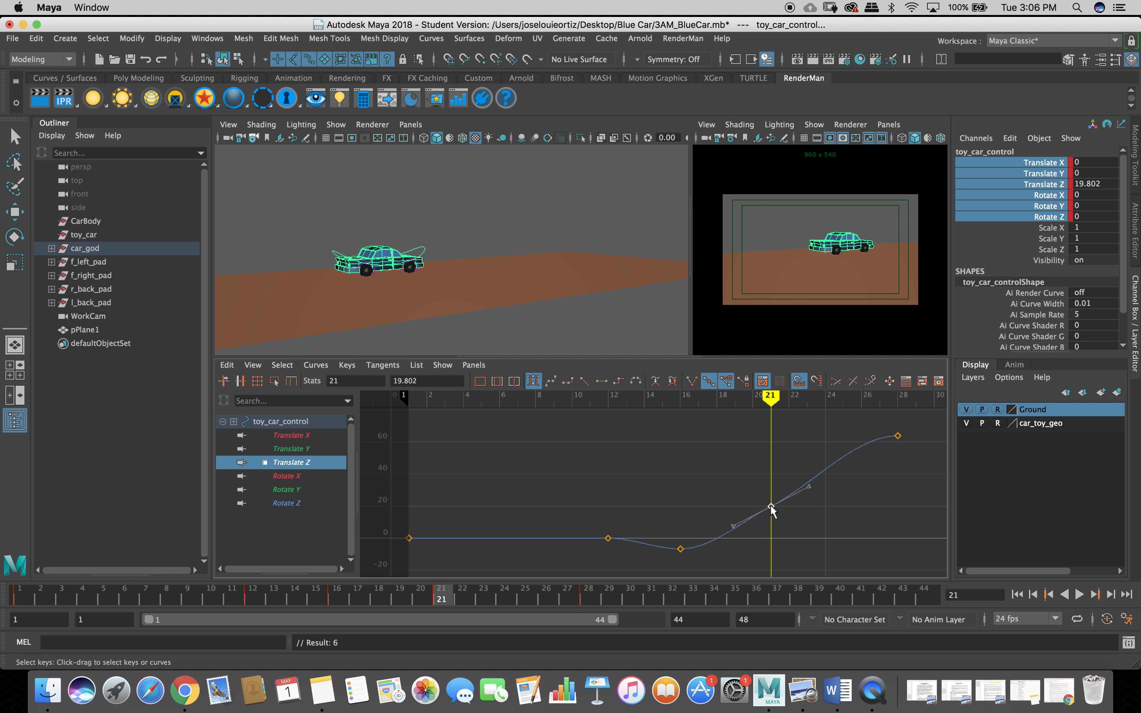
drag(771, 509, 766, 453)
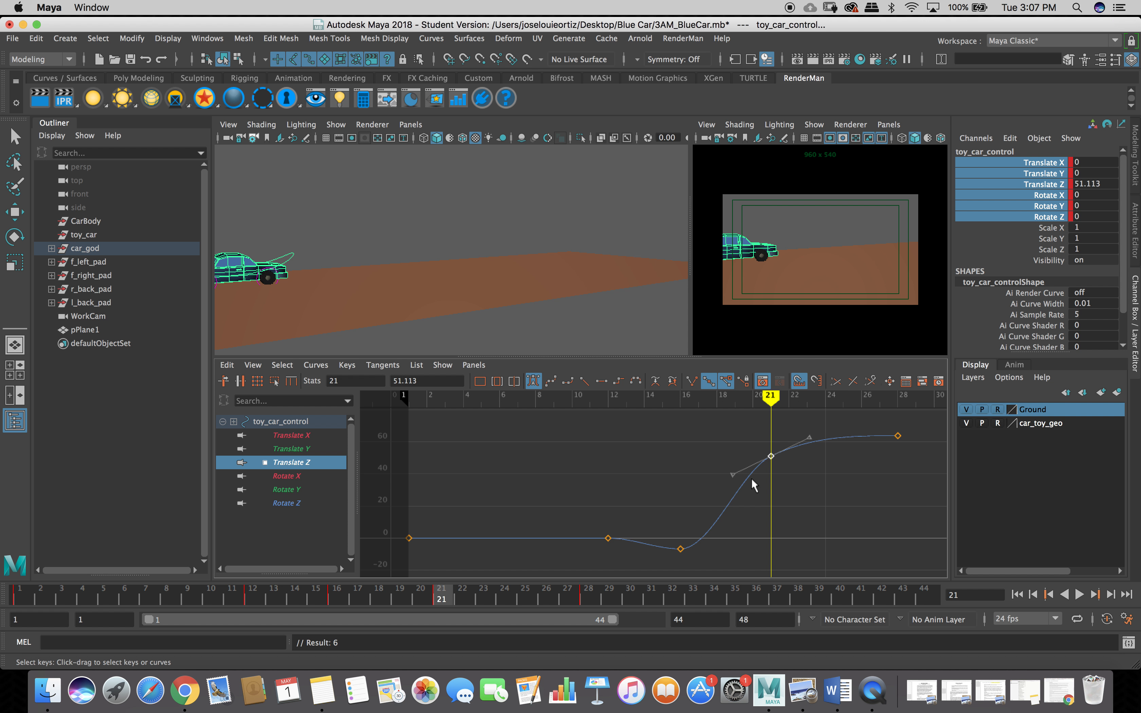
click(898, 436)
click(277, 422)
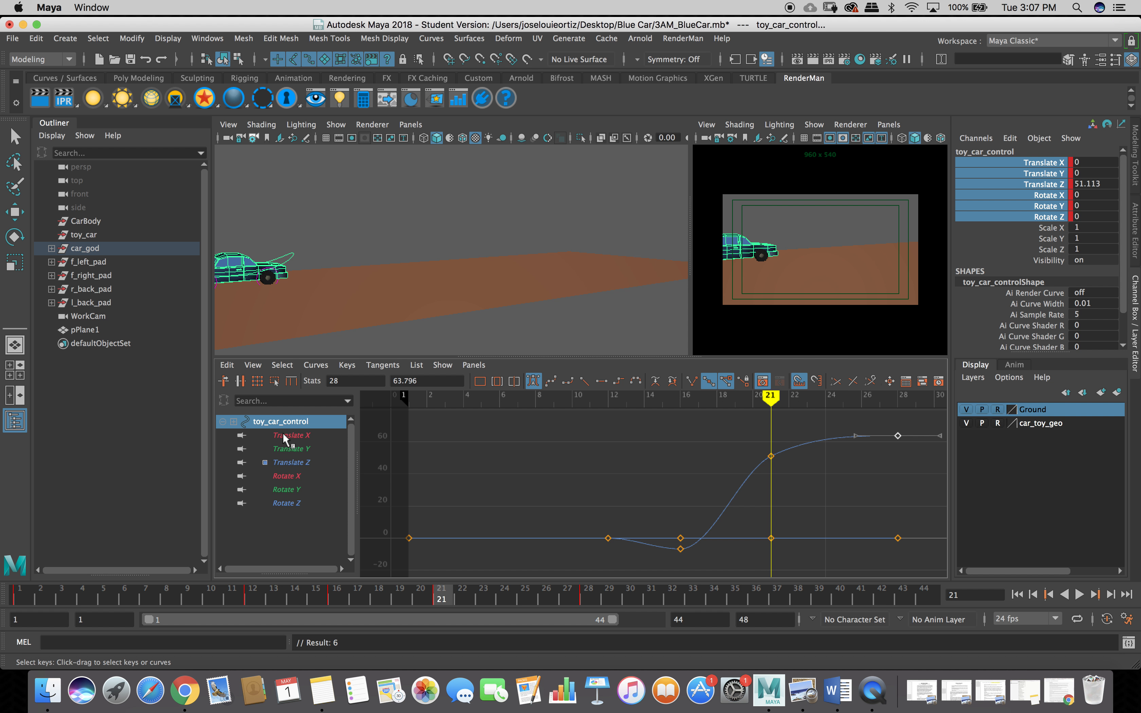
click(282, 432)
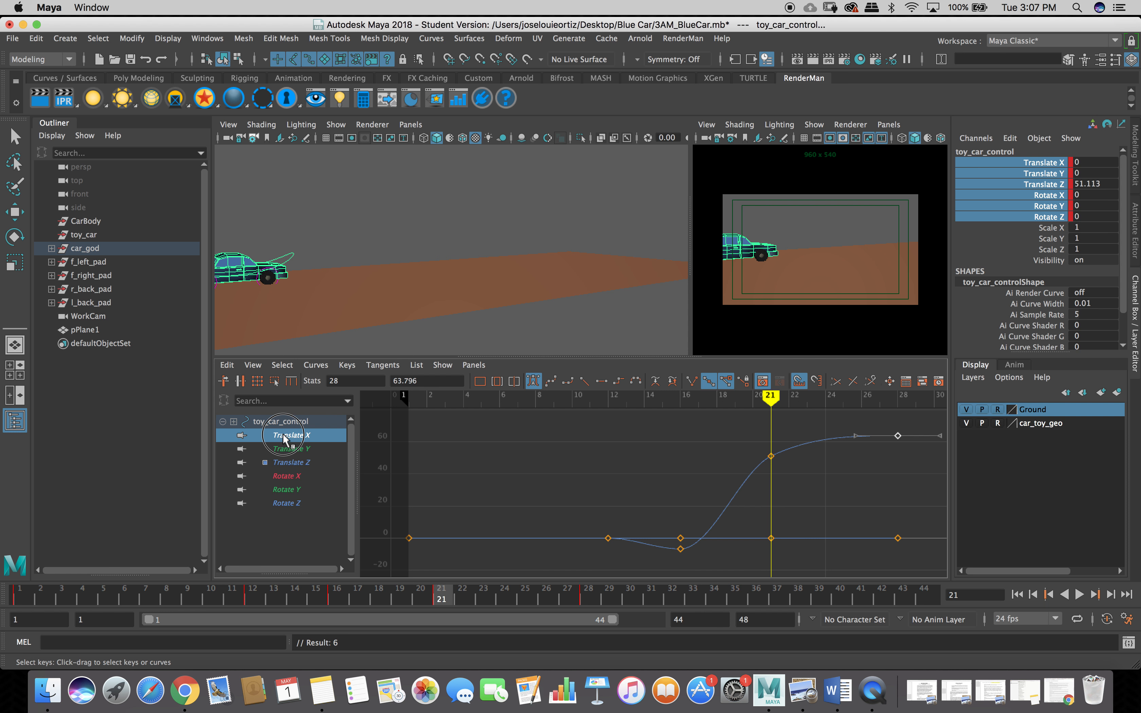
click(279, 526)
click(306, 240)
click(292, 259)
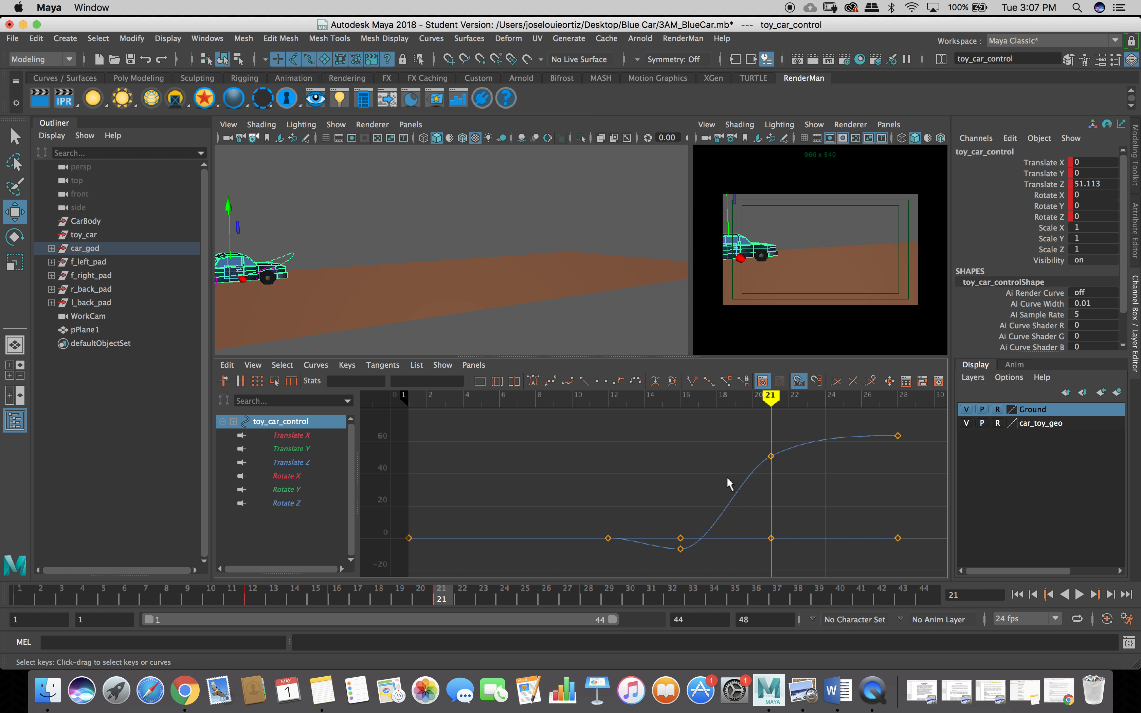
click(899, 436)
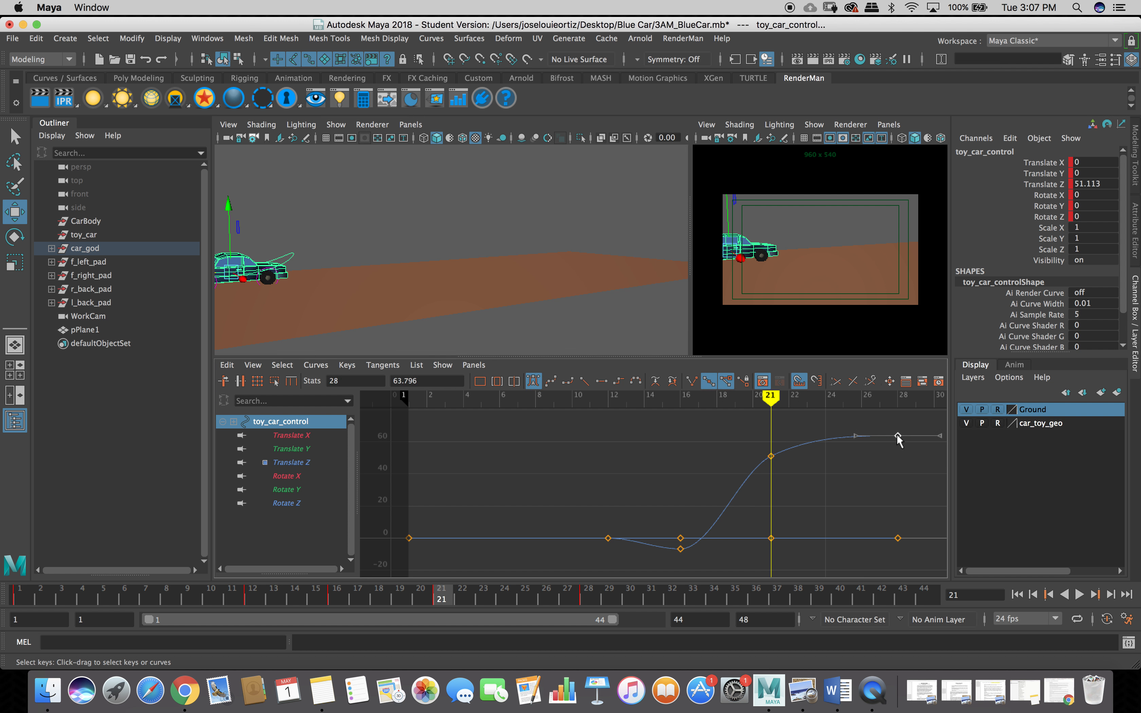
drag(898, 433, 924, 438)
key(z)
drag(914, 553, 915, 561)
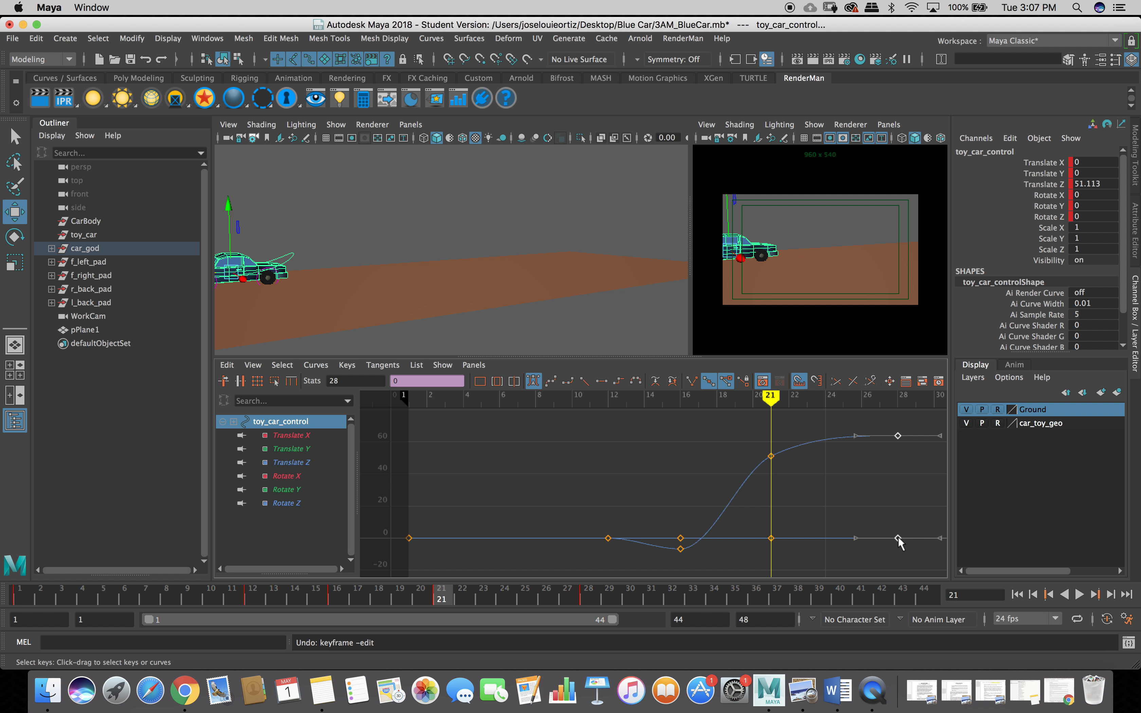
drag(898, 539, 933, 541)
key(z)
key(z)
key(z)
key(z)
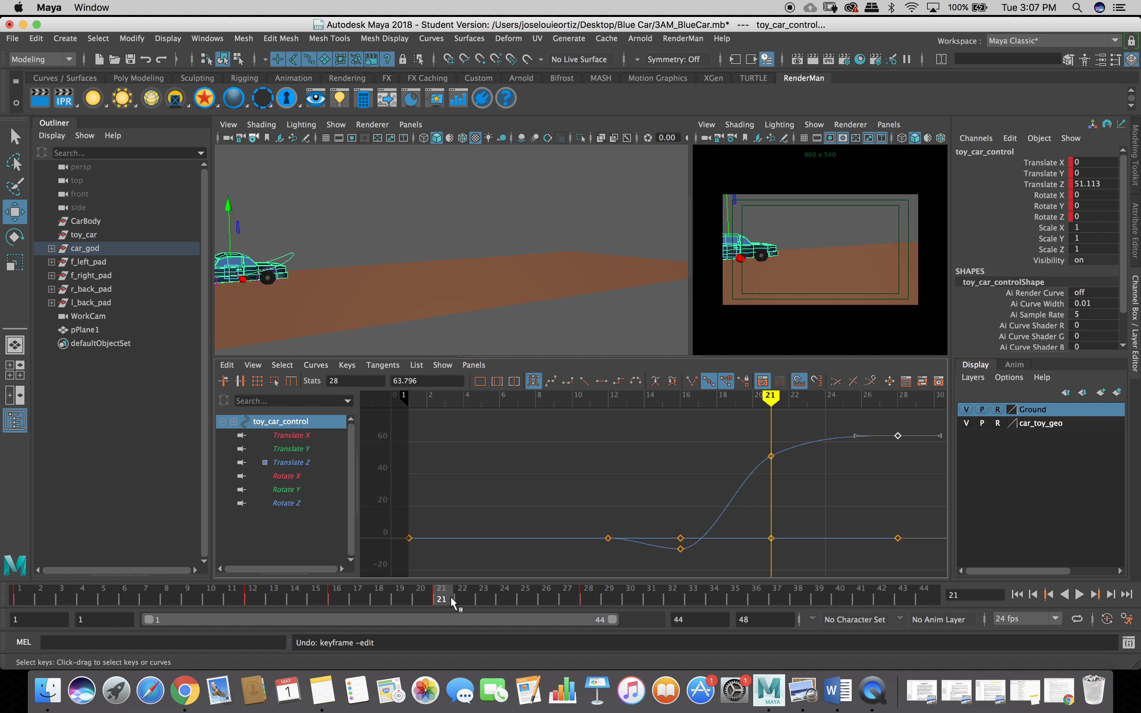
Undo a stray frame 28–29 range selection and reselect the car control at frame 21.
click(588, 600)
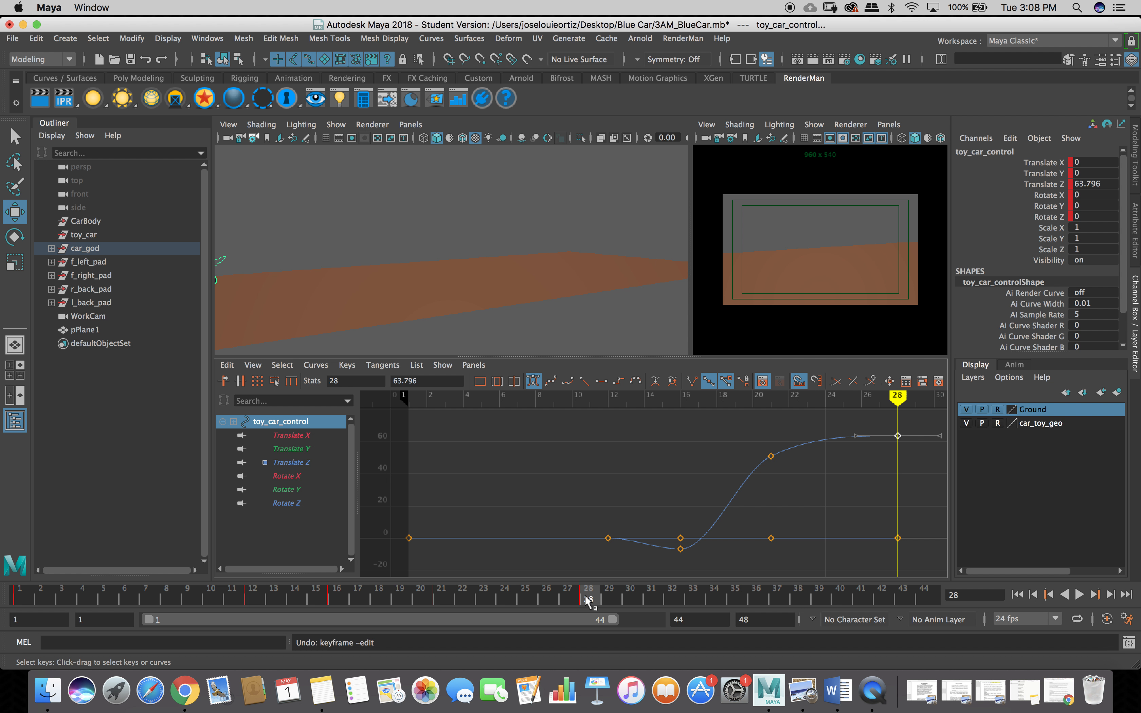
shift+drag(585, 597, 605, 604)
key(super+z)
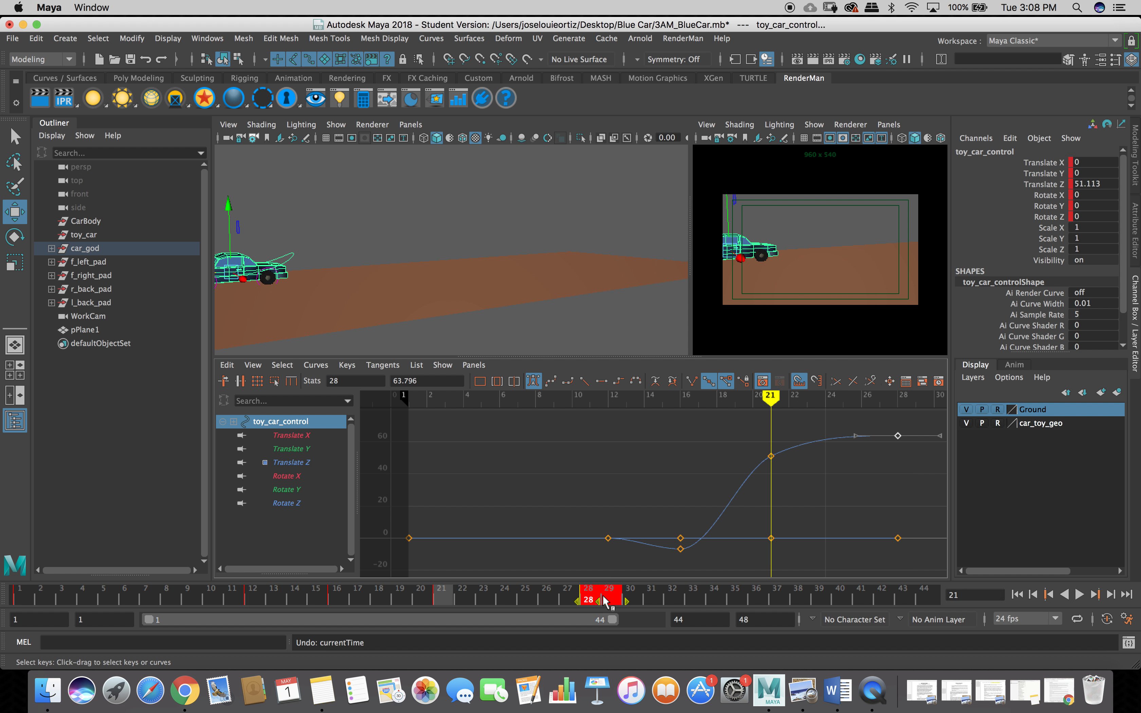
key(super+z)
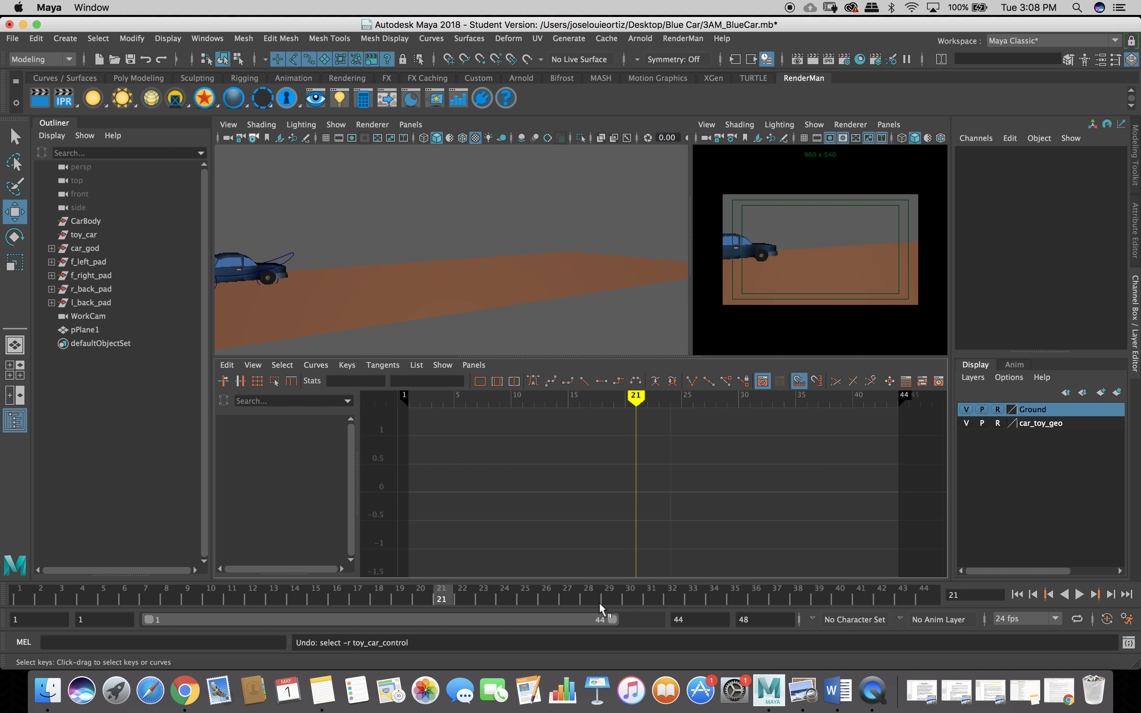
click(593, 600)
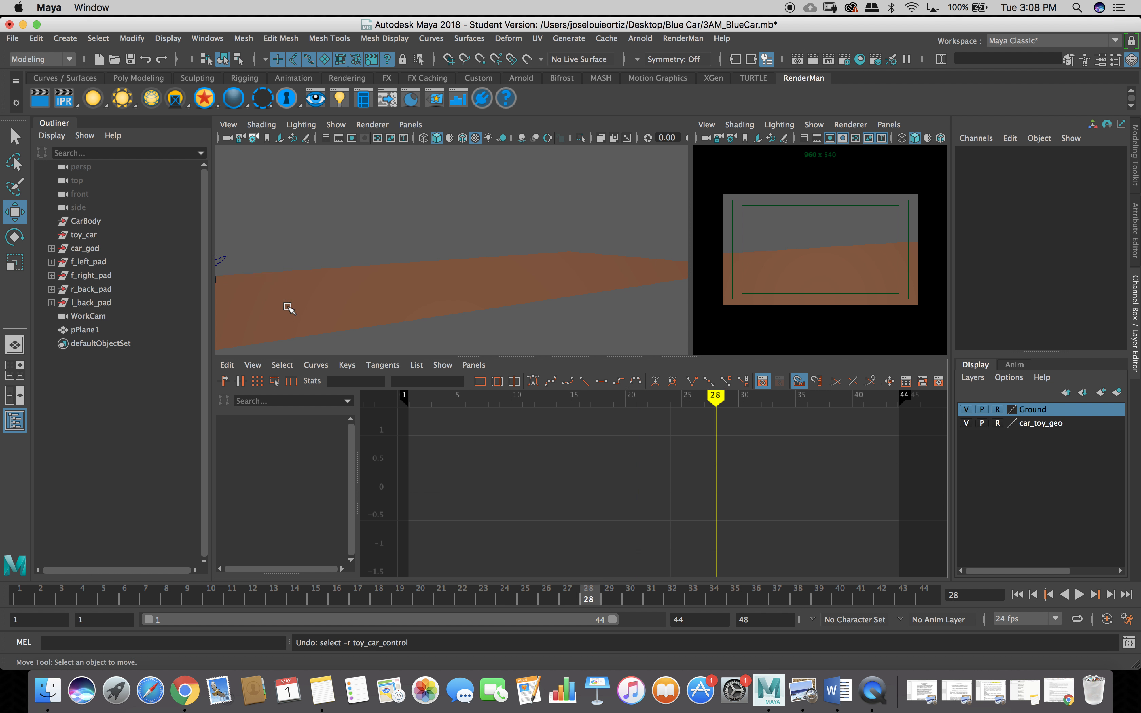
key(super+z)
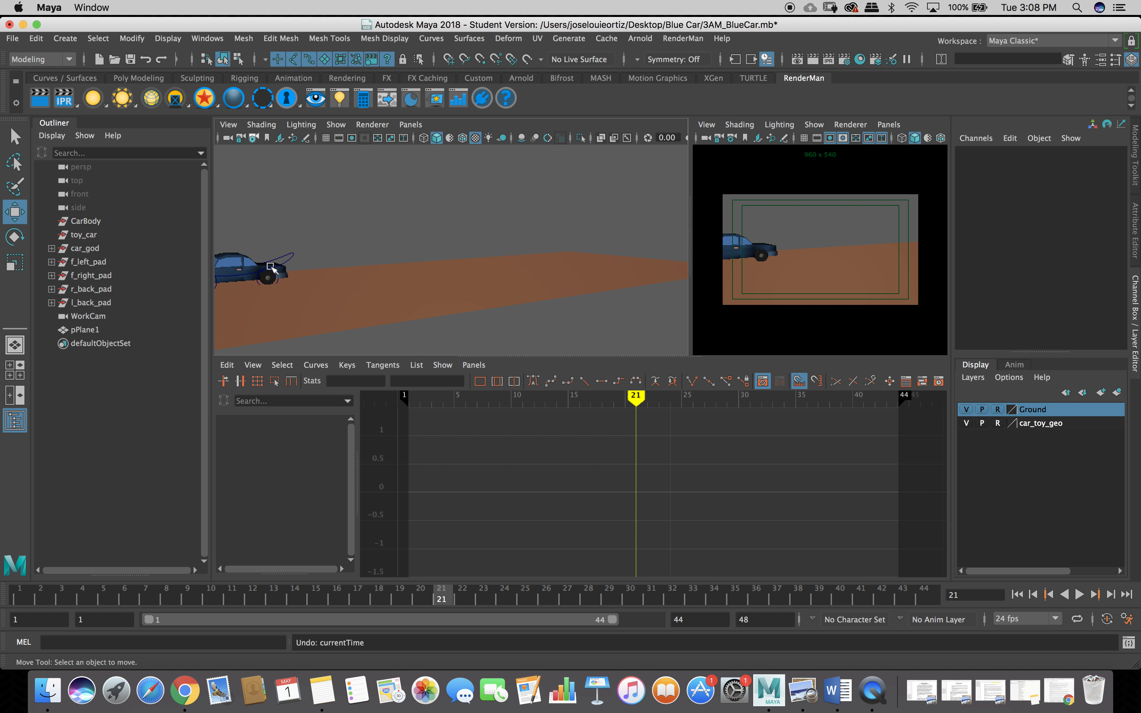
click(287, 269)
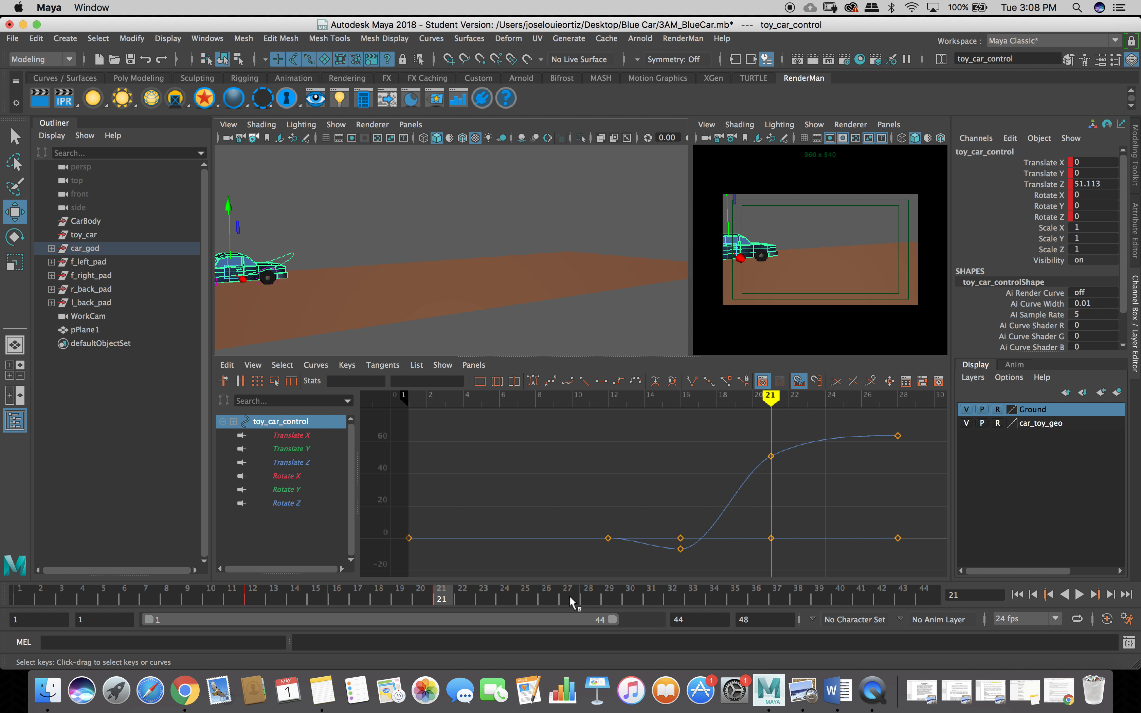
Shift the car's frame 28 keys to frame 31, then move Maya aside to reveal the desktop.
click(589, 599)
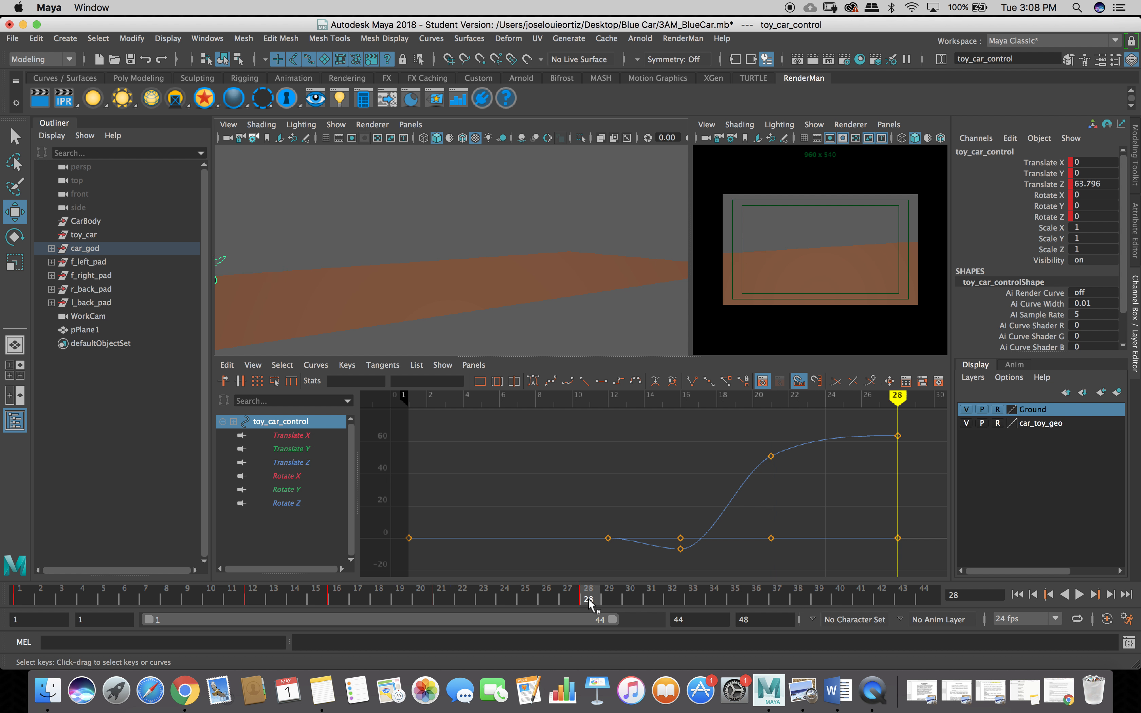
shift+click(588, 599)
drag(595, 602, 648, 604)
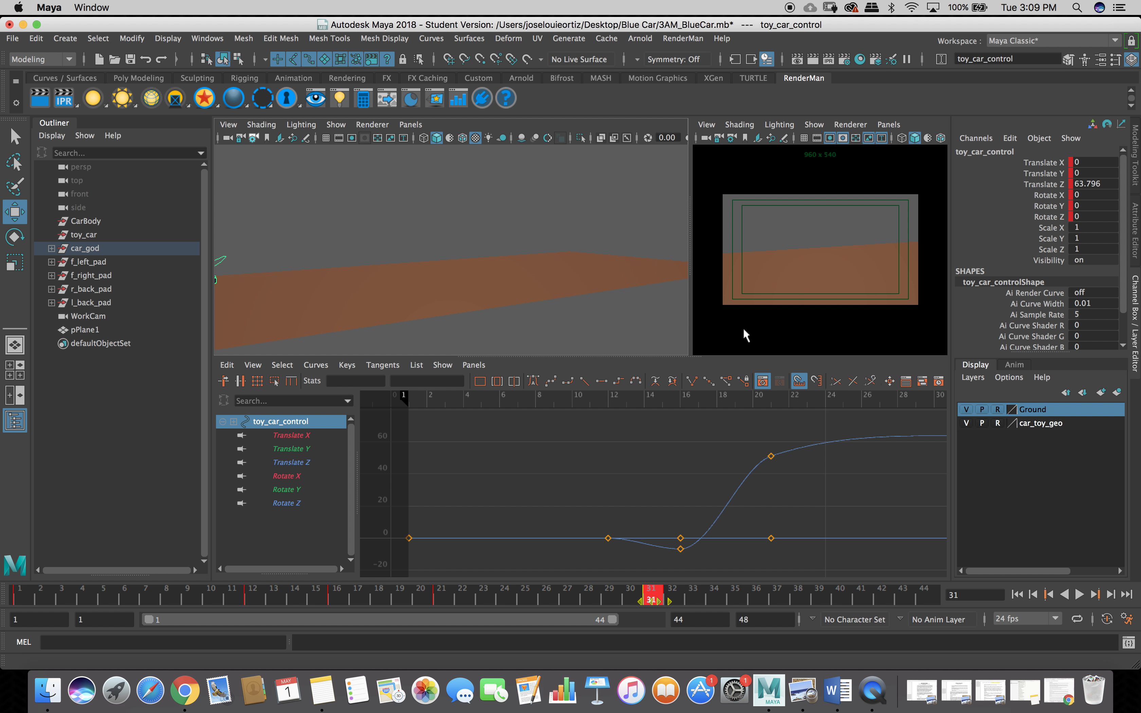
drag(863, 24, 901, 338)
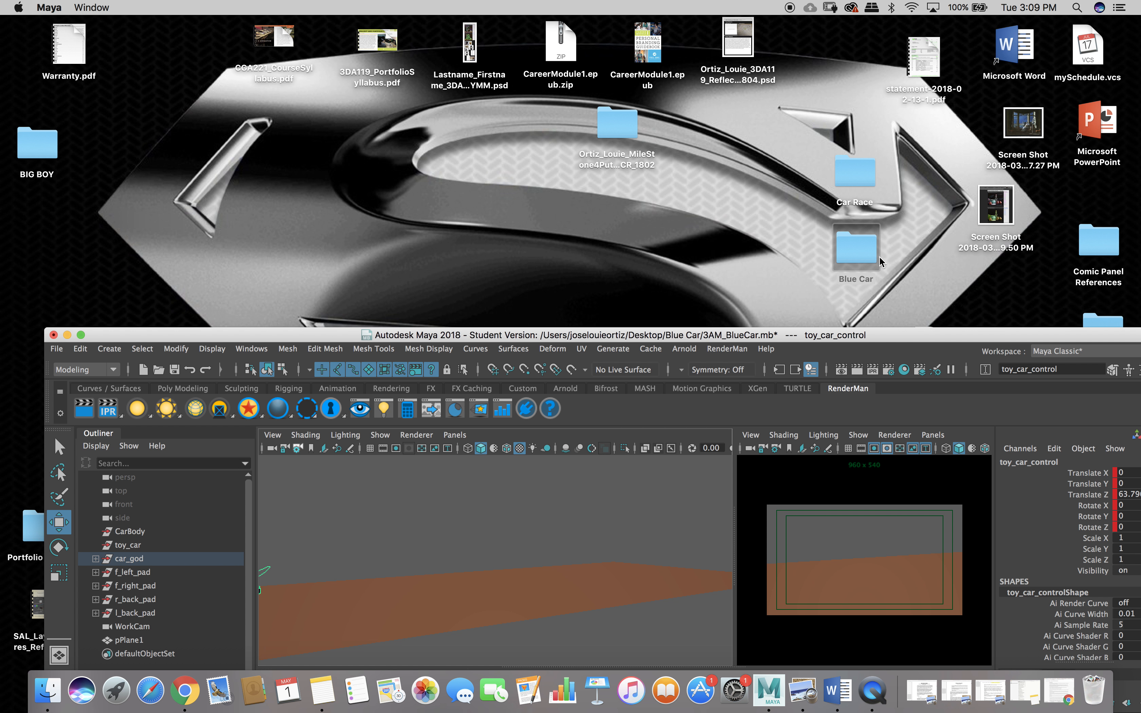
double_click(856, 257)
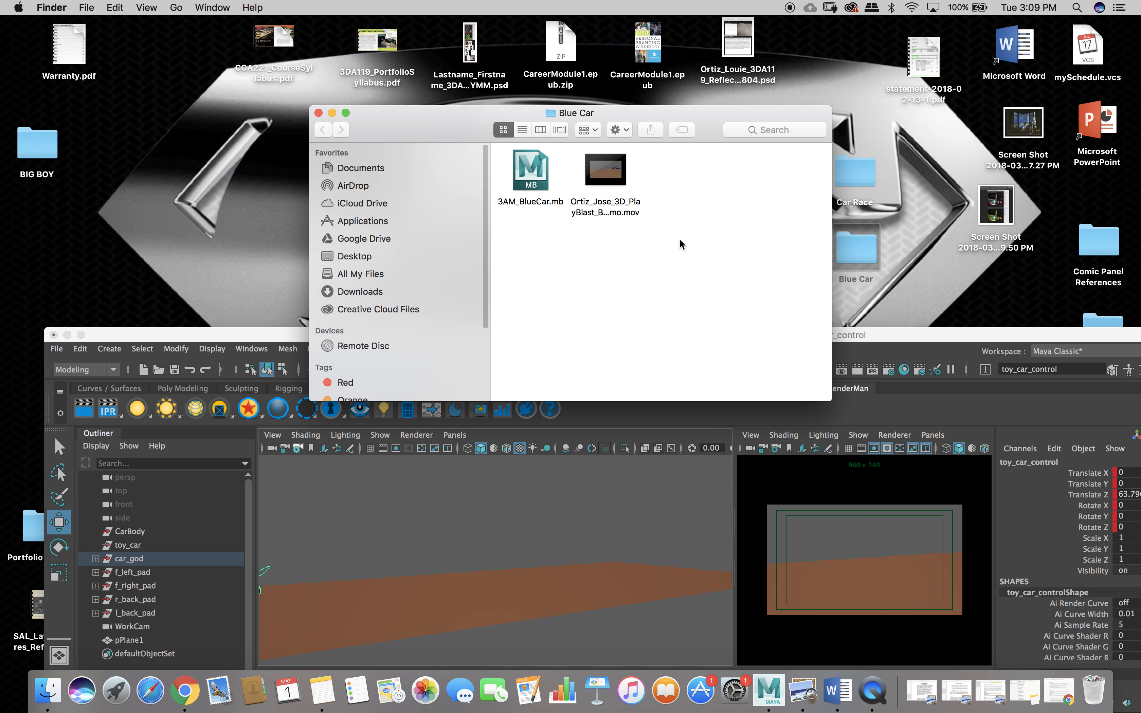
mouse_move(598, 188)
click(606, 171)
double_click(609, 180)
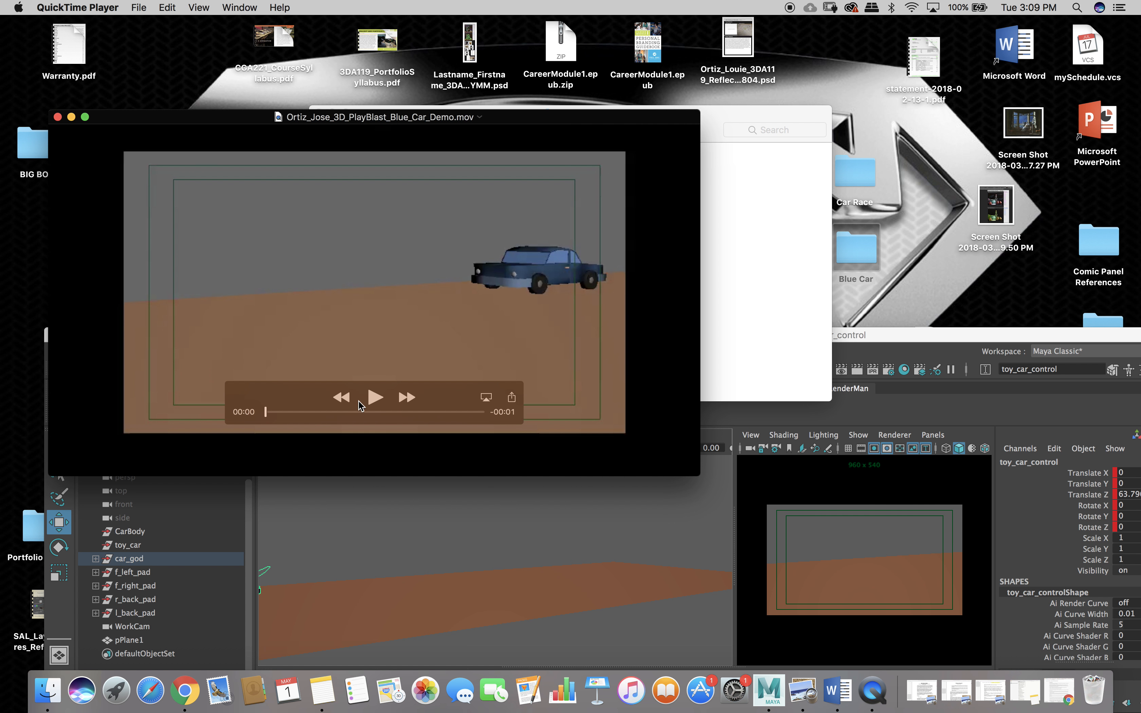
click(373, 398)
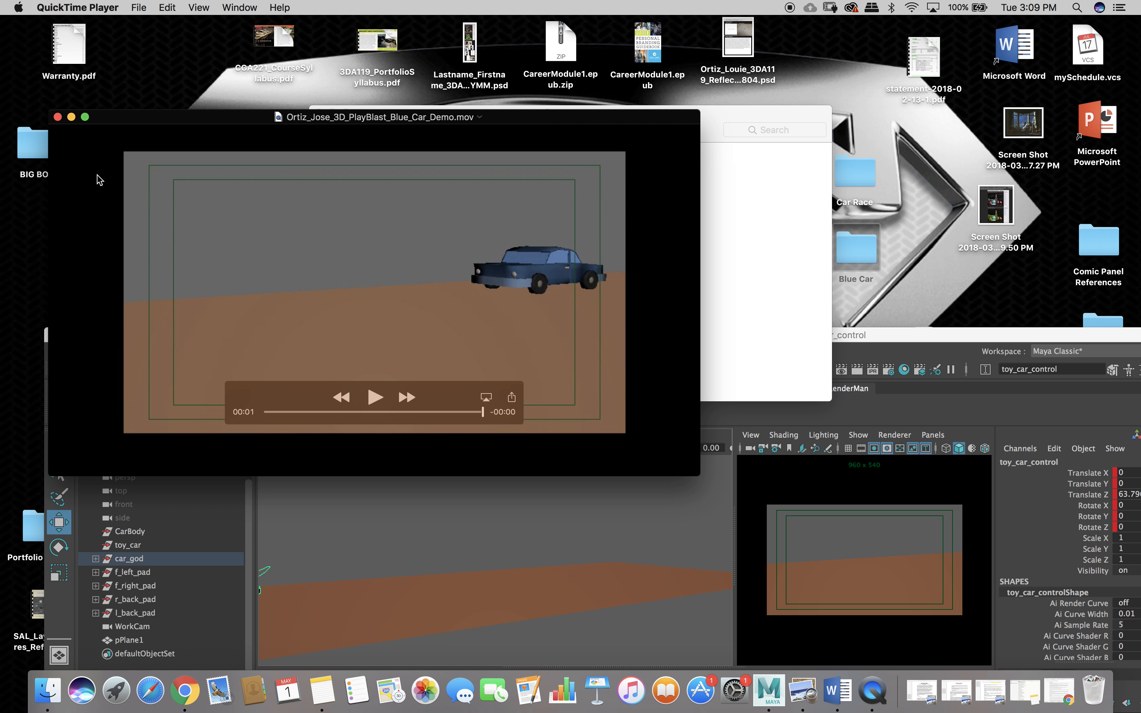
click(57, 119)
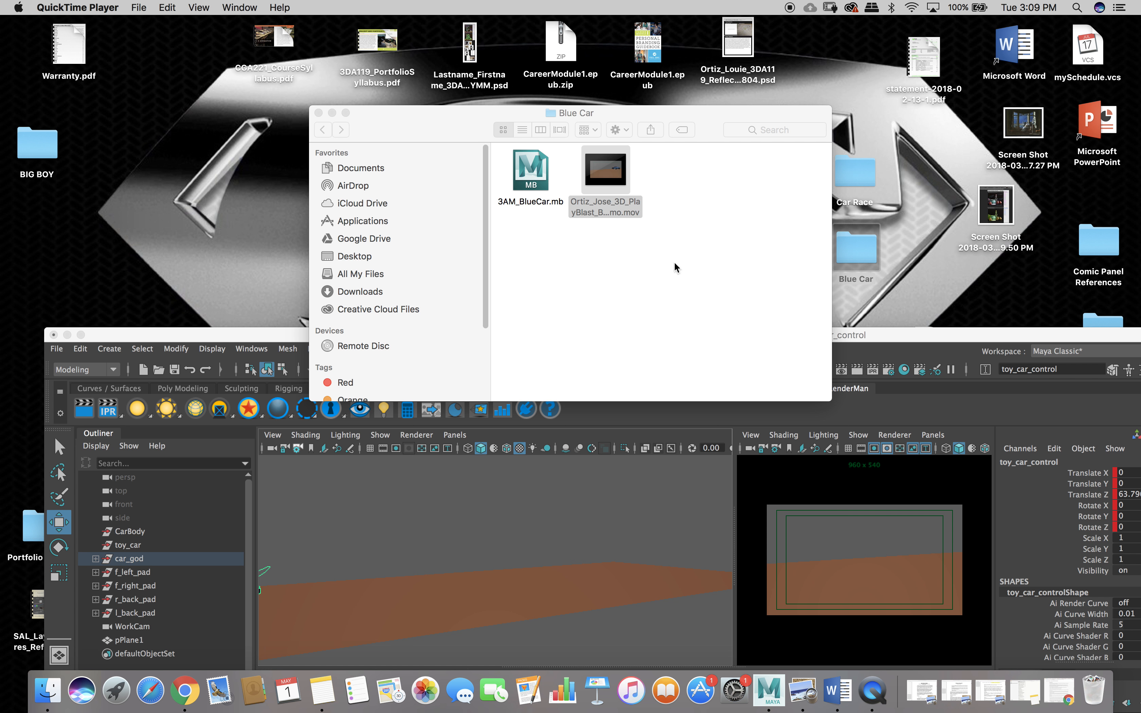
click(671, 291)
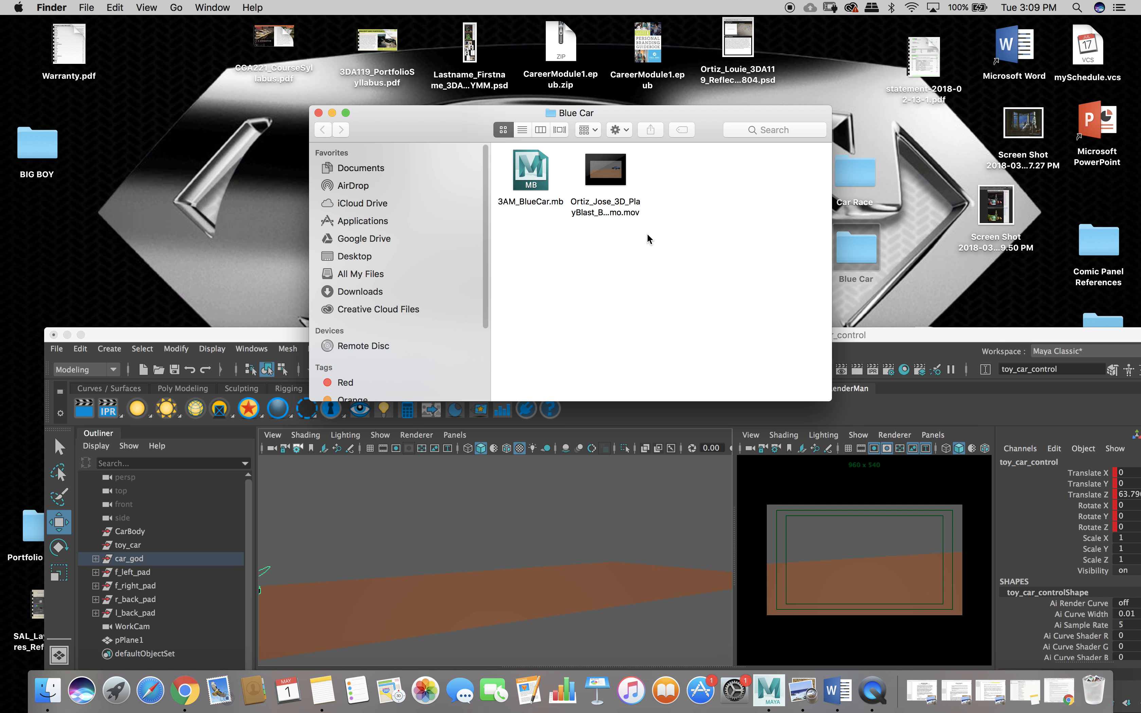
mouse_move(616, 170)
click(319, 113)
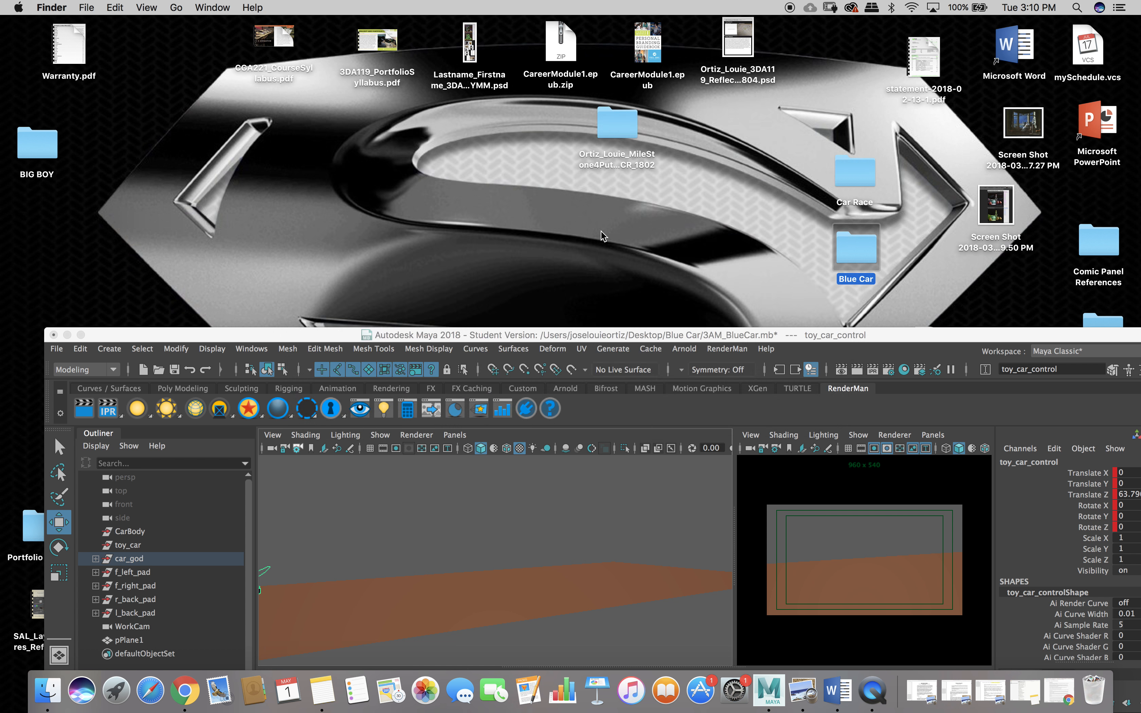
Bring the Maya window back into view and maximize the camera panel.
click(648, 336)
drag(648, 336, 530, 63)
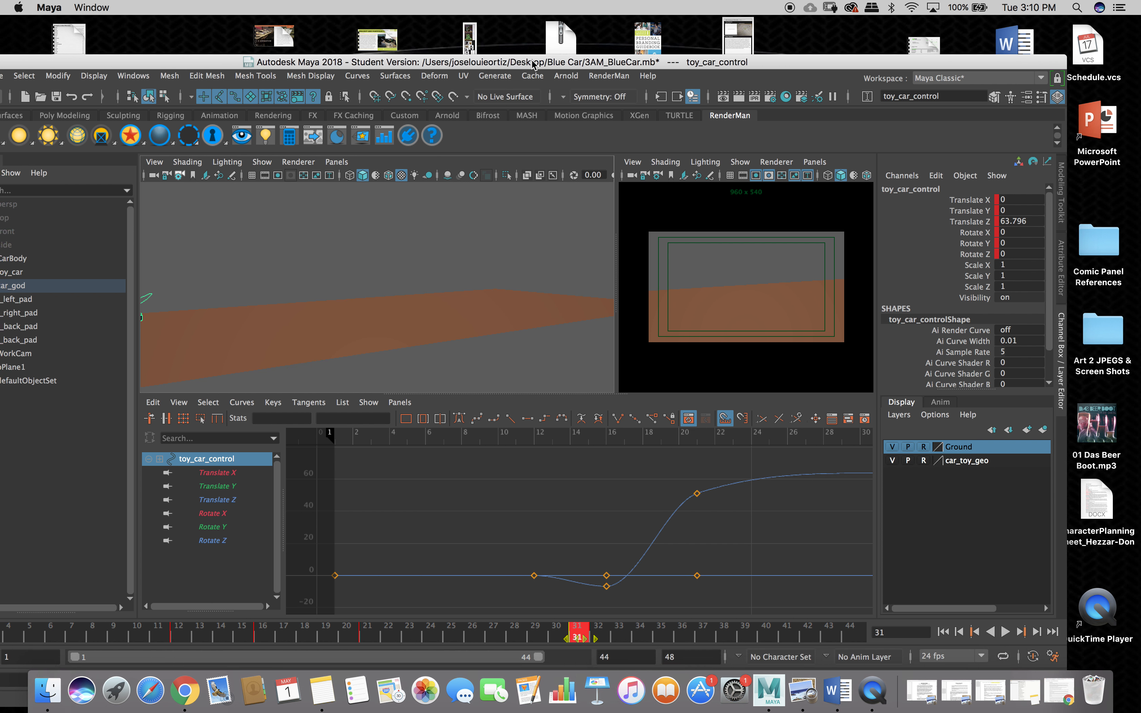
key(space)
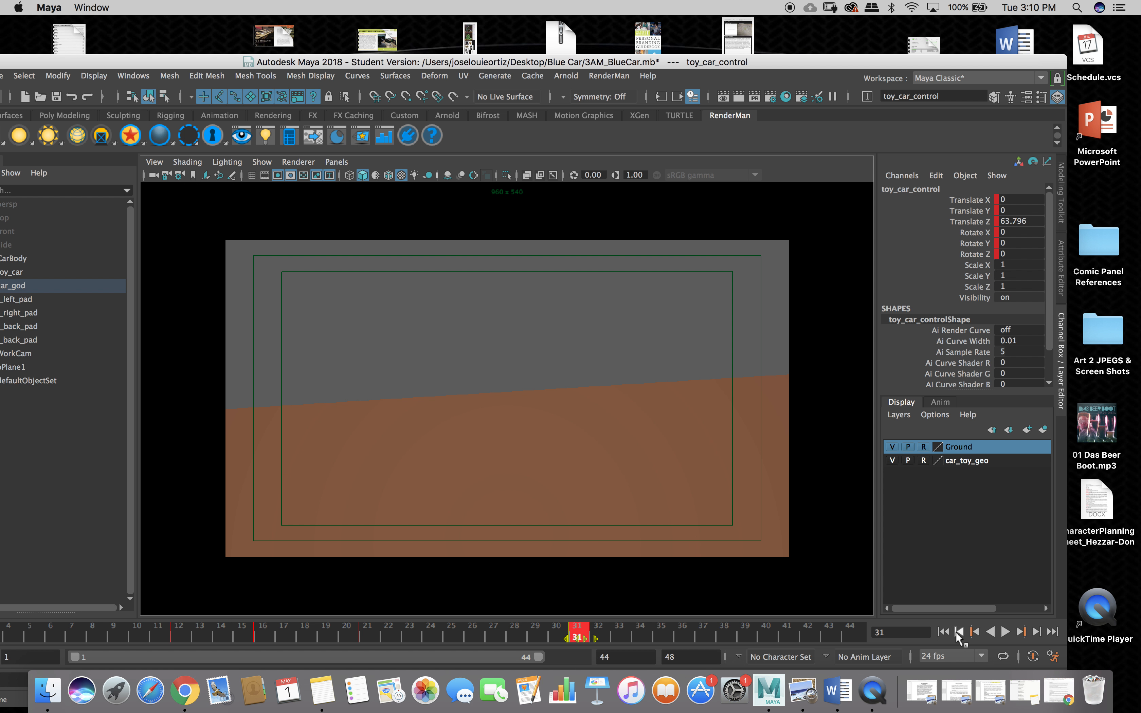
Play the car animation from frame 1 with Maya filling the screen.
click(943, 632)
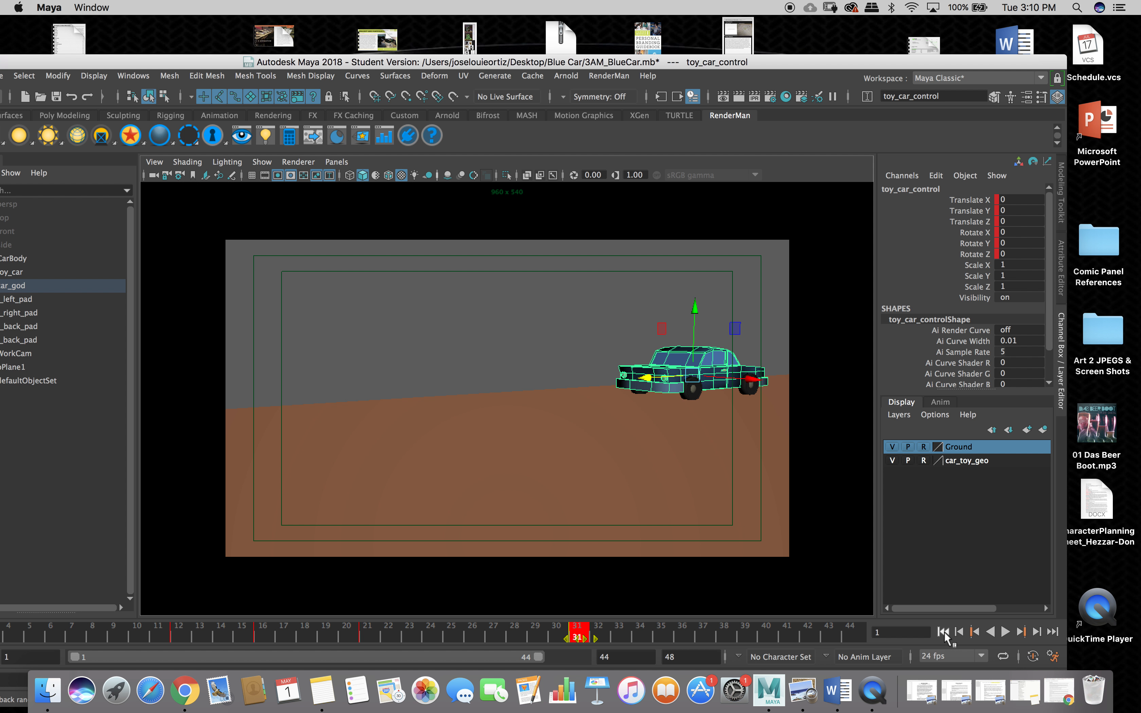
click(1004, 633)
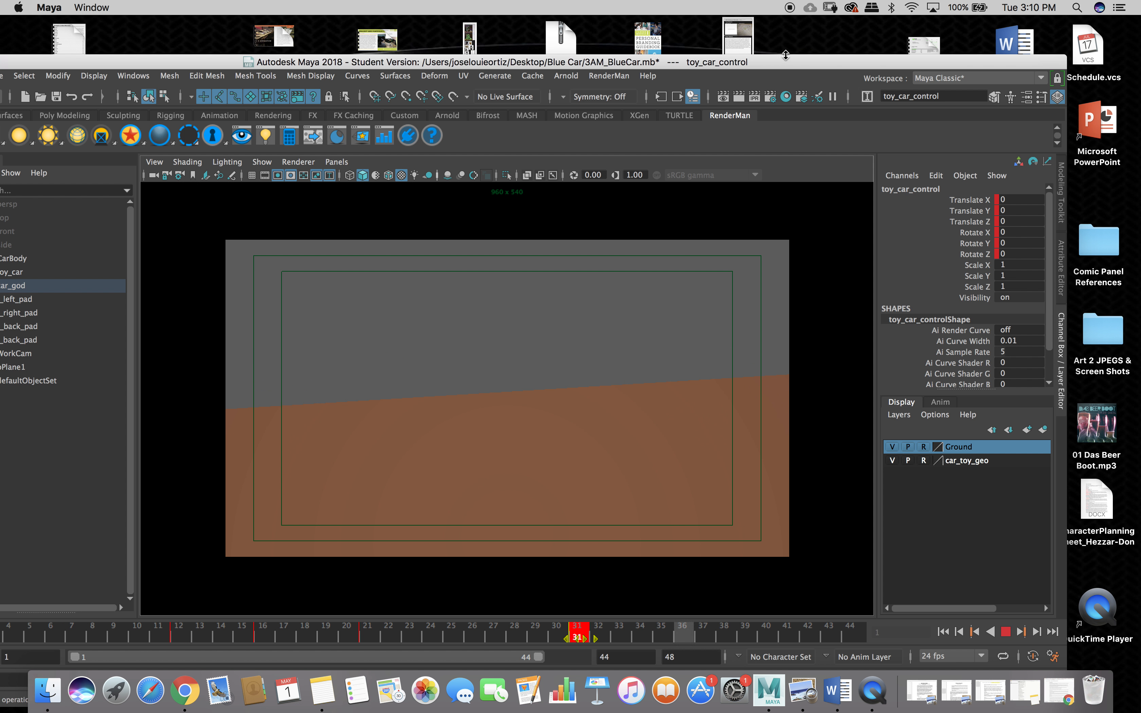
drag(791, 61, 865, 25)
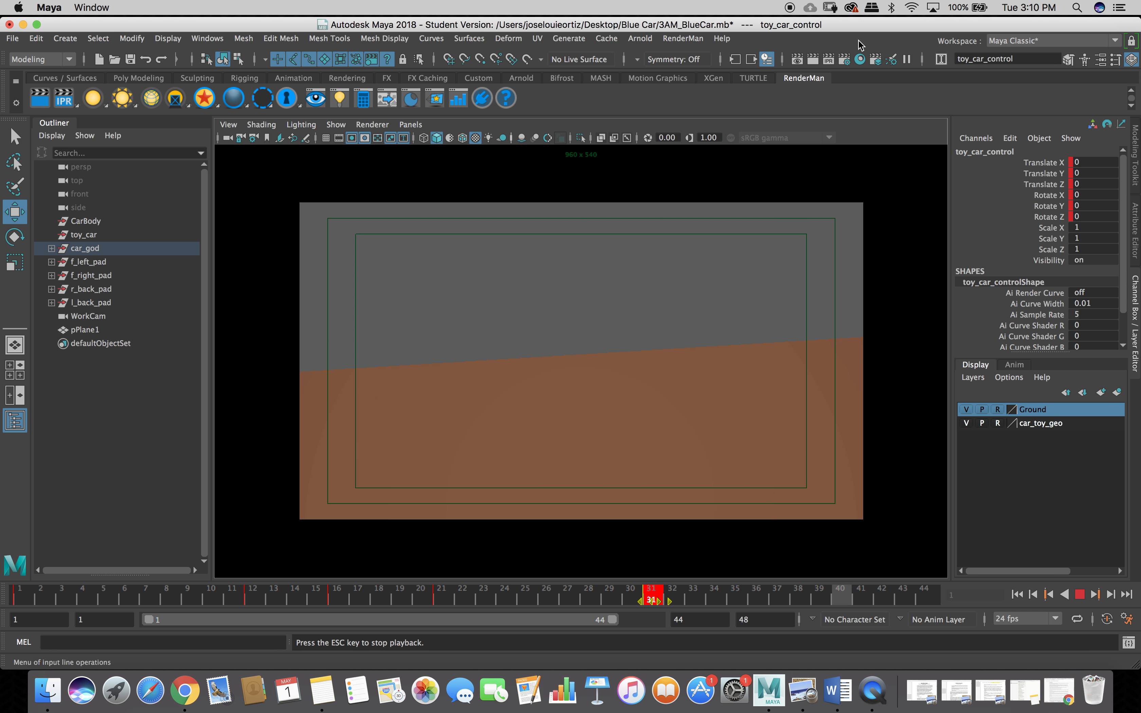